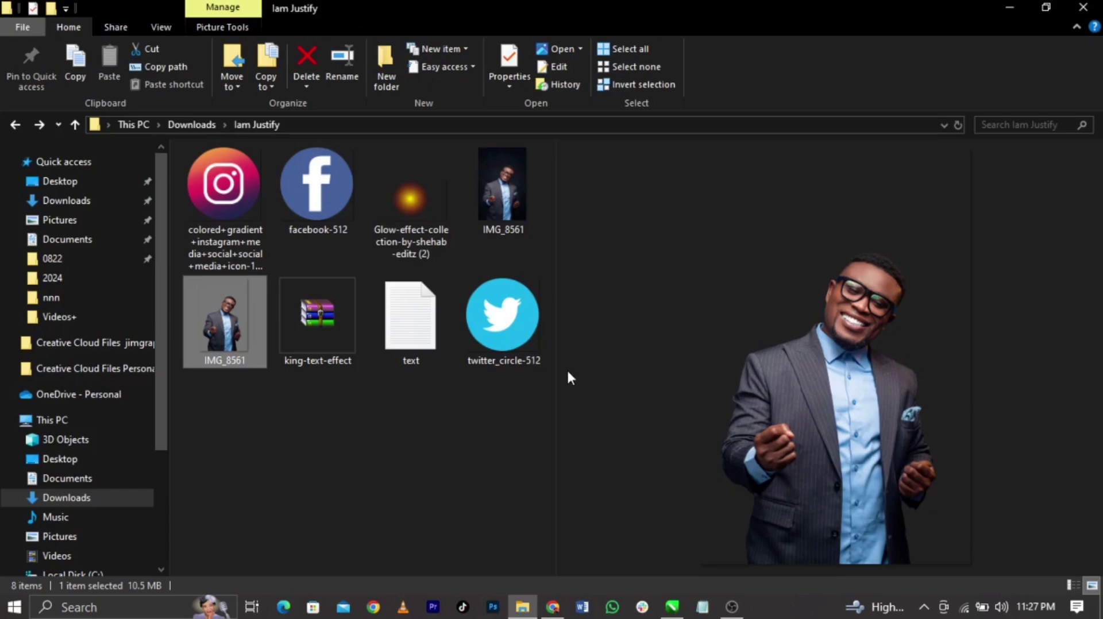
# Bring the blank CorelDRAW document forward and keep inches as the measurement unit
pyautogui.moveTo(672, 607)
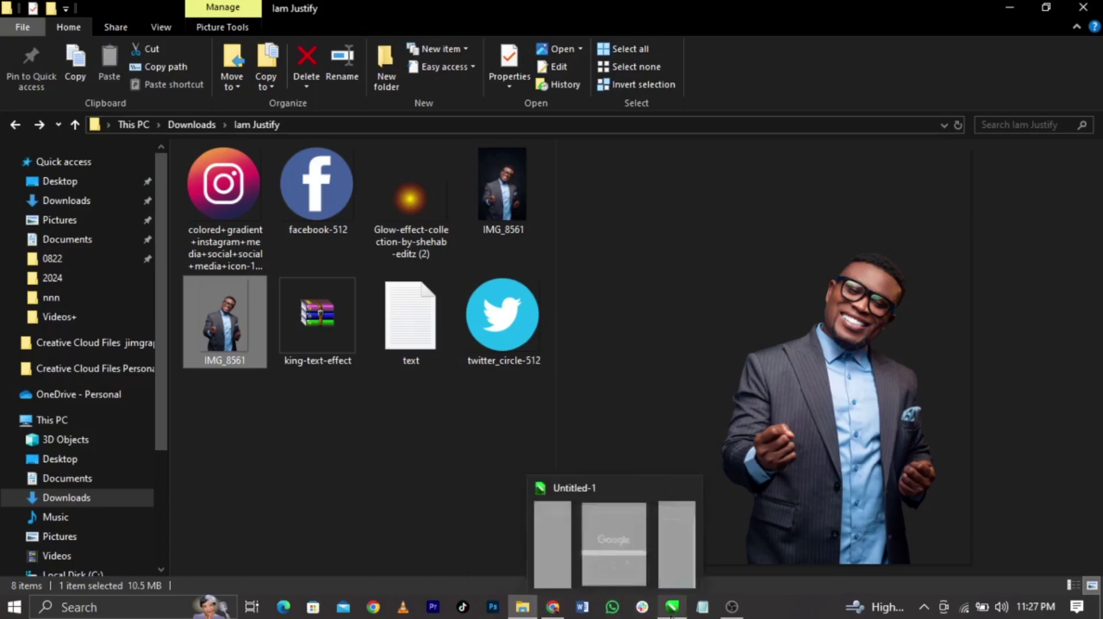
pyautogui.click(661, 581)
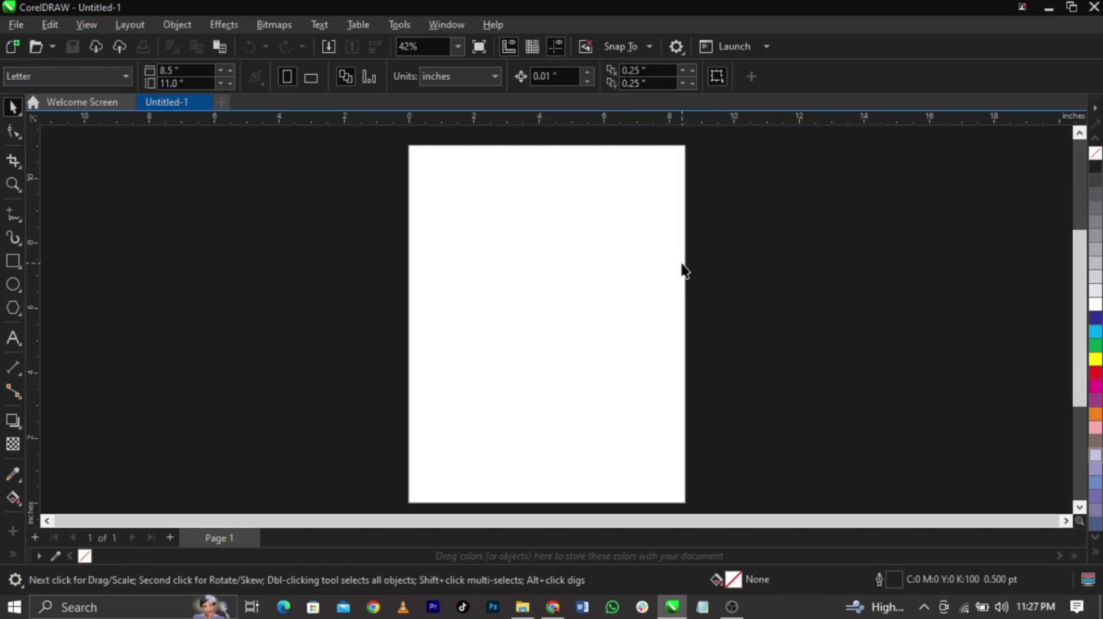
pyautogui.click(454, 83)
pyautogui.click(461, 98)
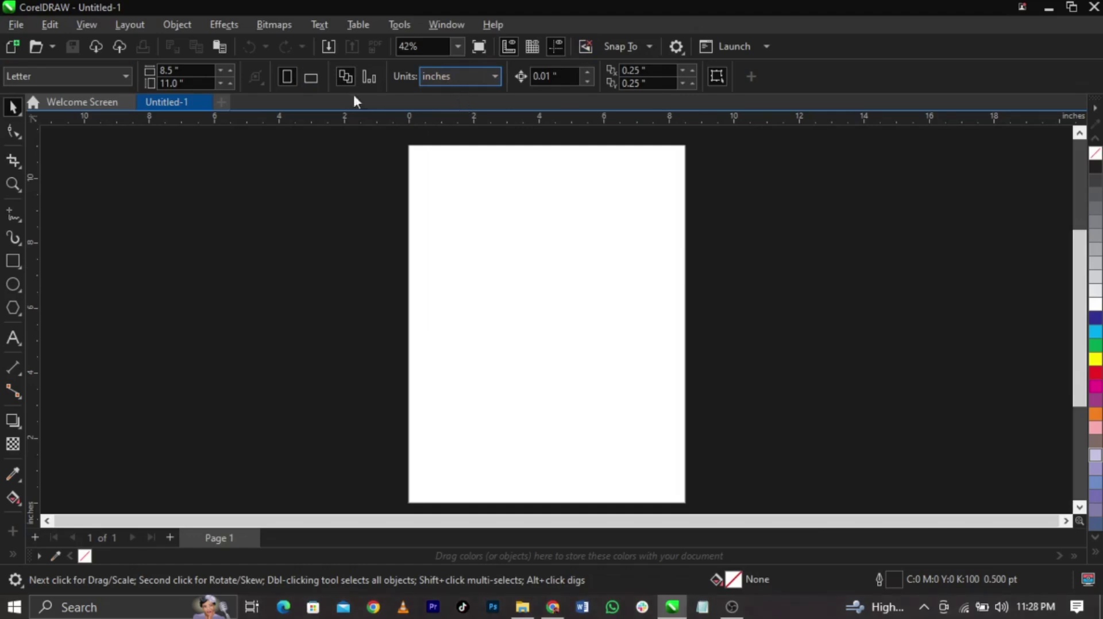
# Set the page width and height to 10 inches each
pyautogui.click(178, 70)
pyautogui.doubleClick(193, 70)
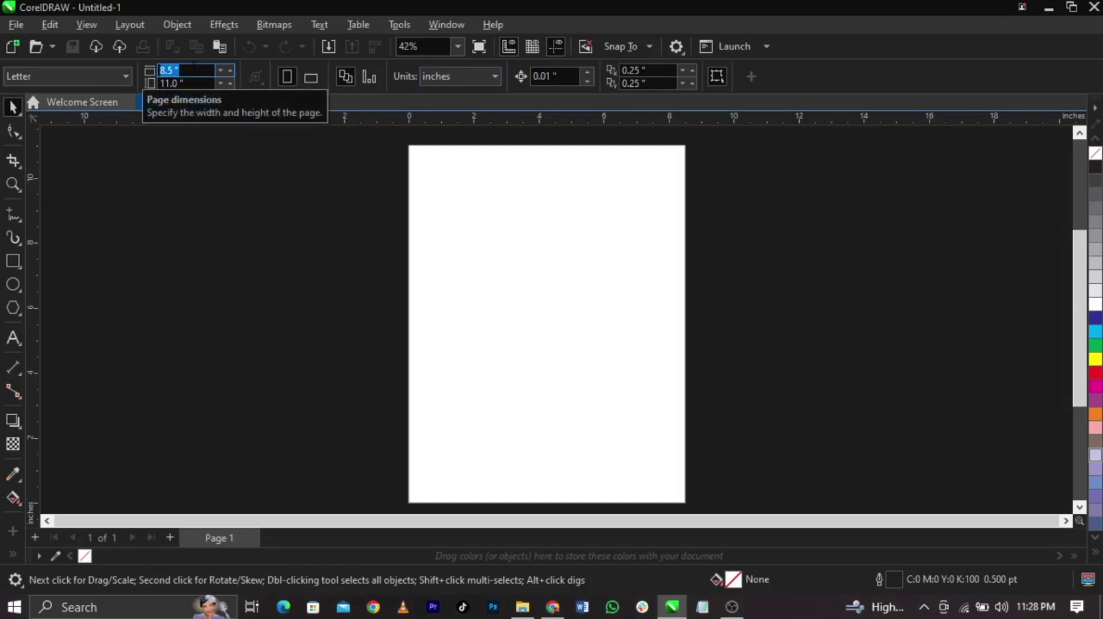
pyautogui.write('10')
pyautogui.press('Tab')
pyautogui.write('10')
pyautogui.press('Return')
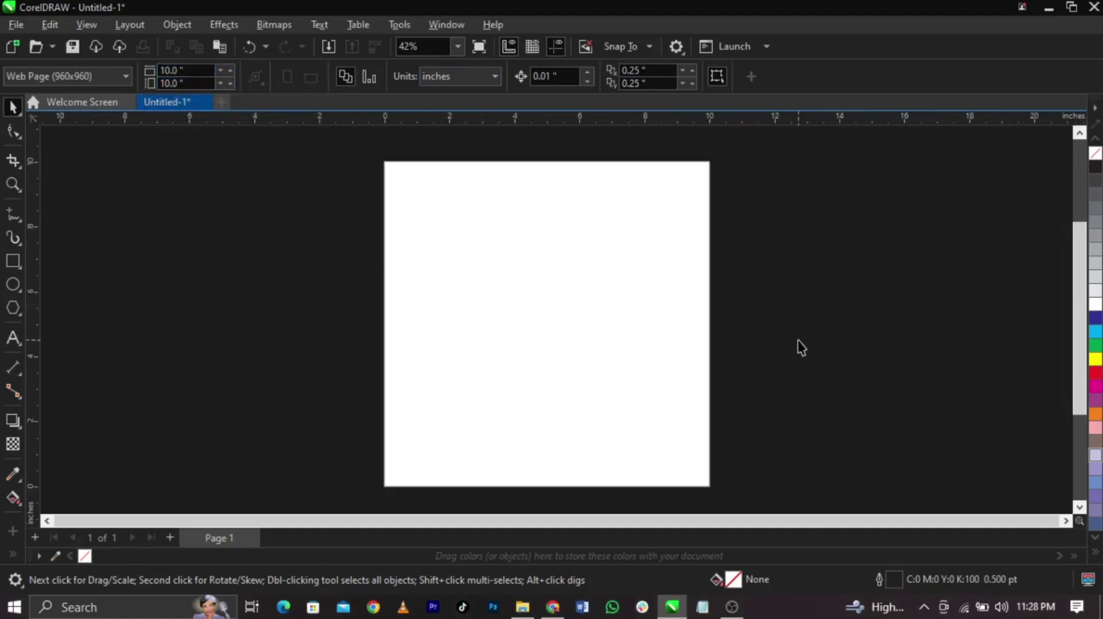
# Add a 10 × 10 inch page-sized rectangle and set its outline to none
pyautogui.scroll(-1, 797, 339)
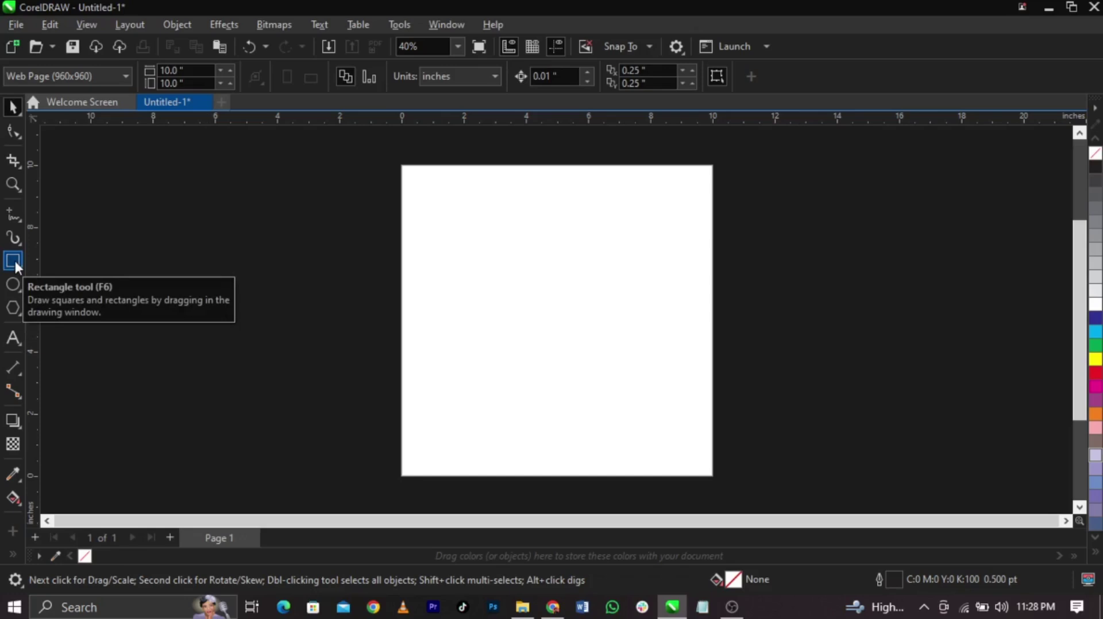
pyautogui.doubleClick(13, 261)
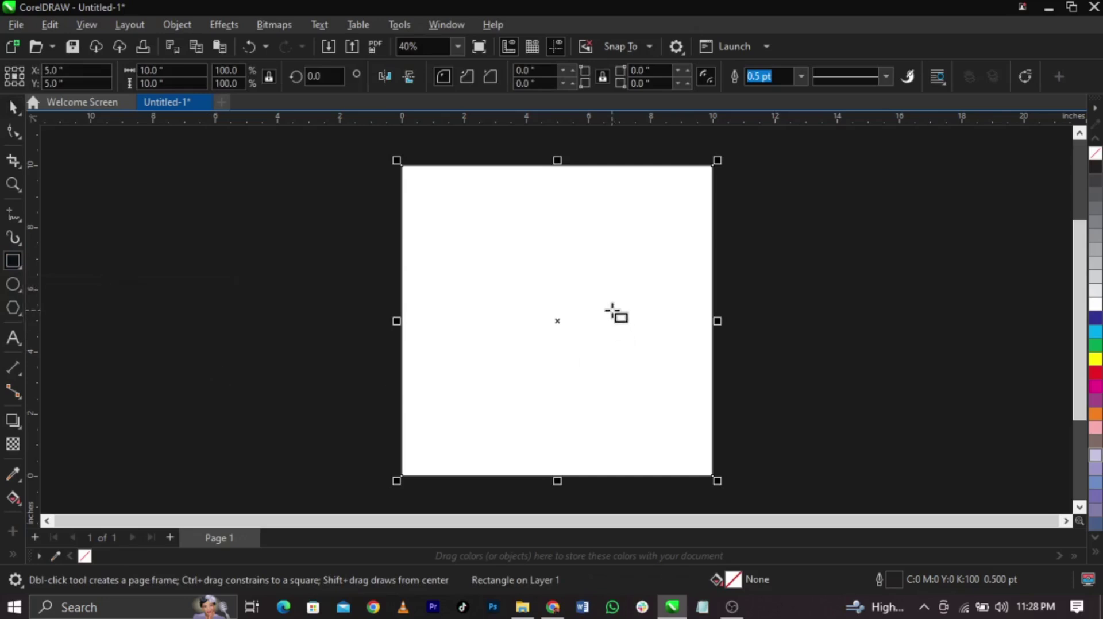
pyautogui.press('space')
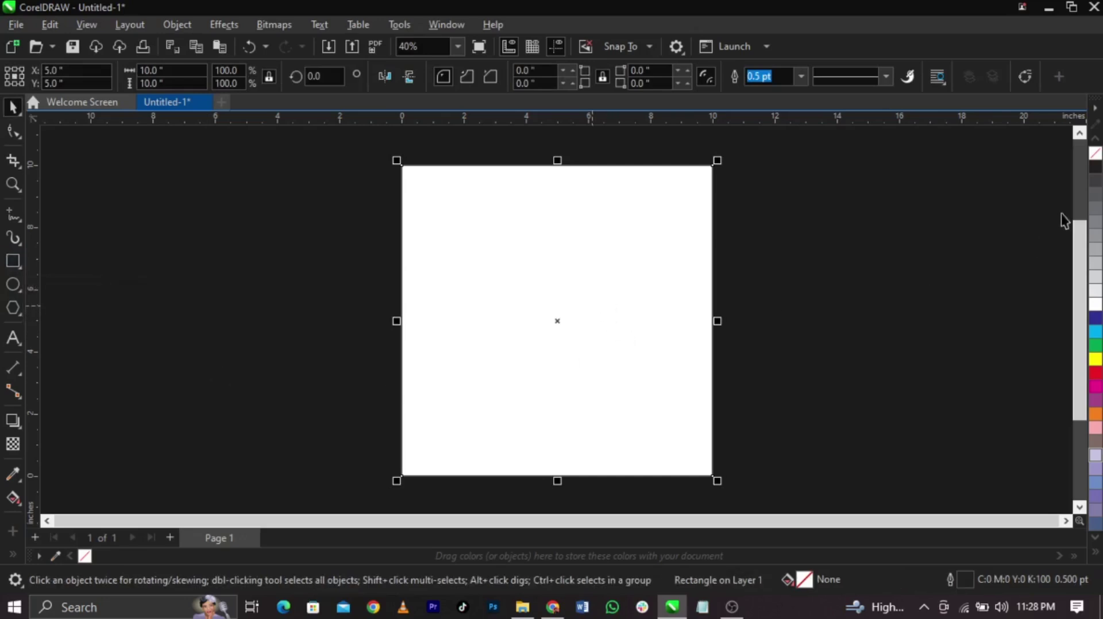
pyautogui.rightClick(1097, 157)
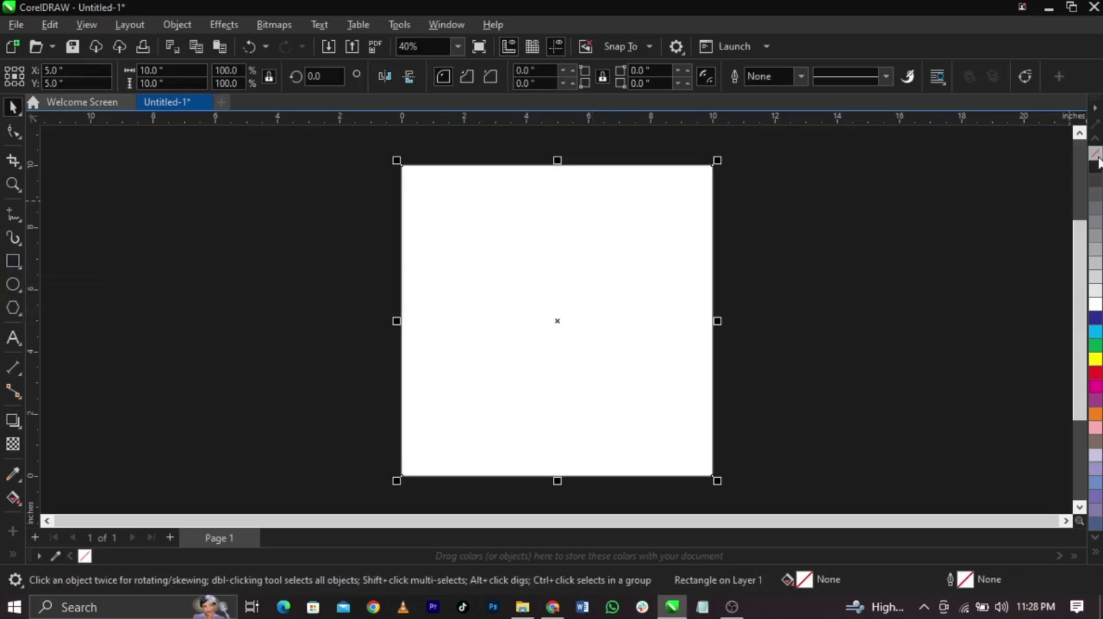
pyautogui.click(971, 222)
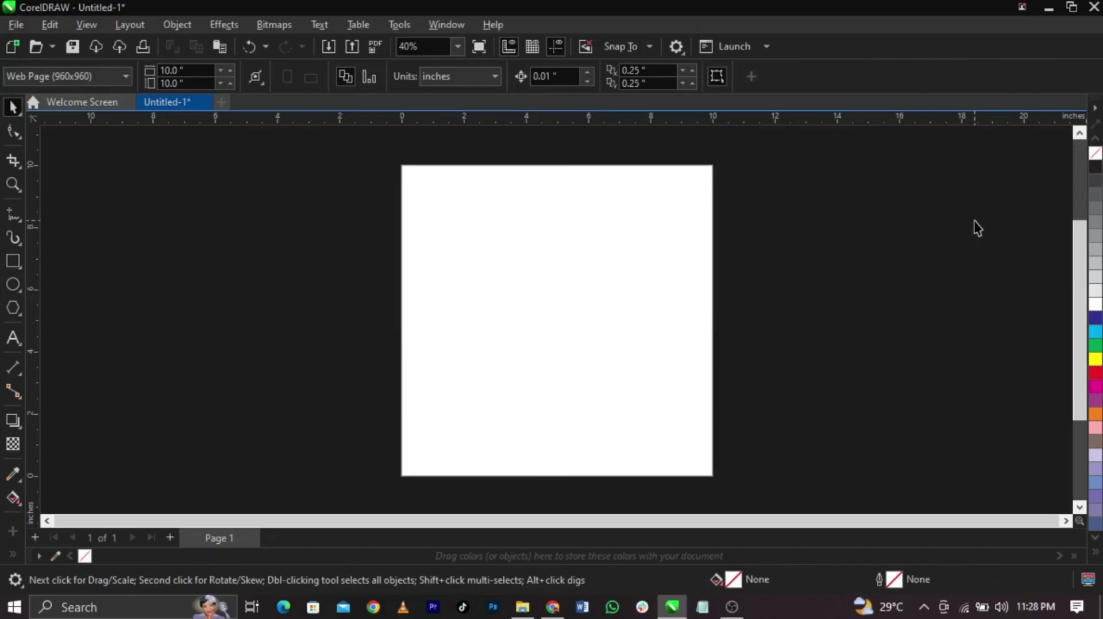
pyautogui.click(10, 24)
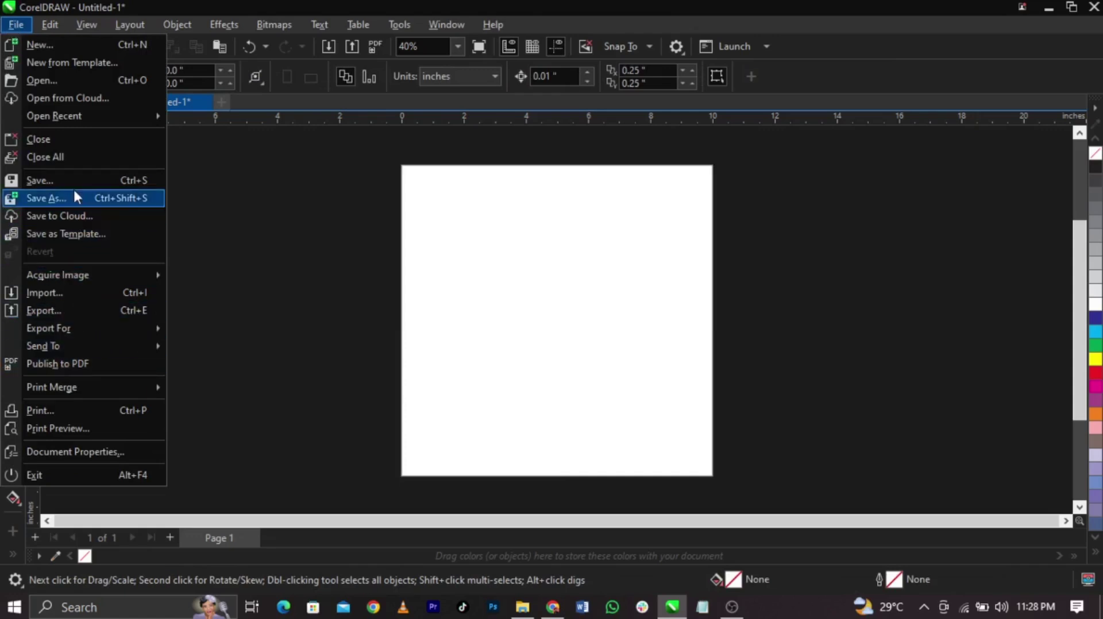
# Import every file in the Iam Justify folder except the text file
pyautogui.click(63, 293)
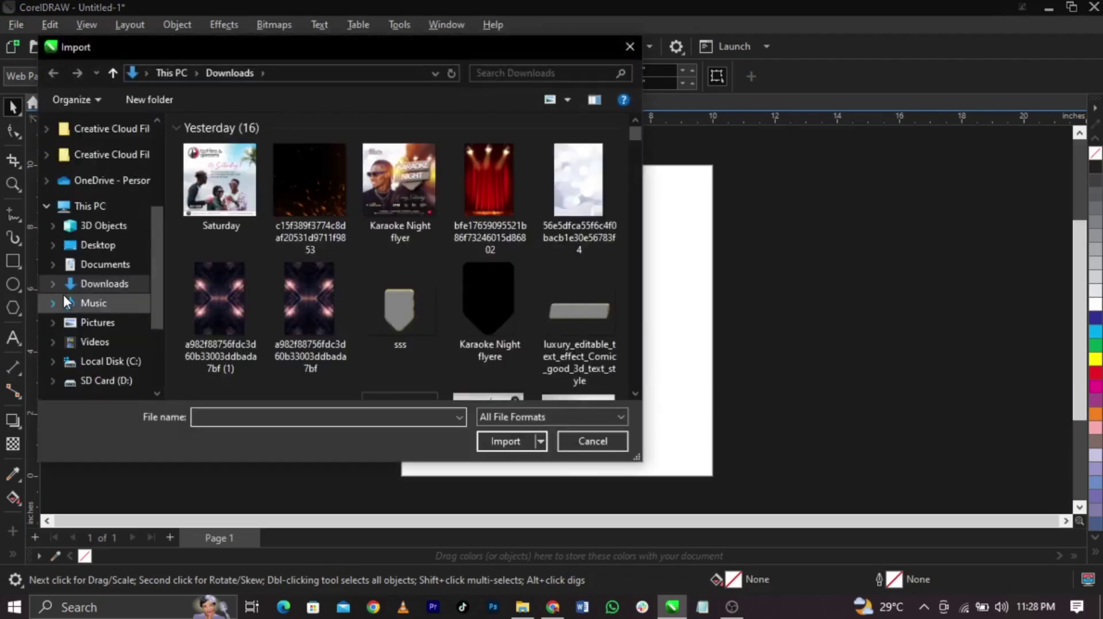
pyautogui.scroll(-10, 294, 318)
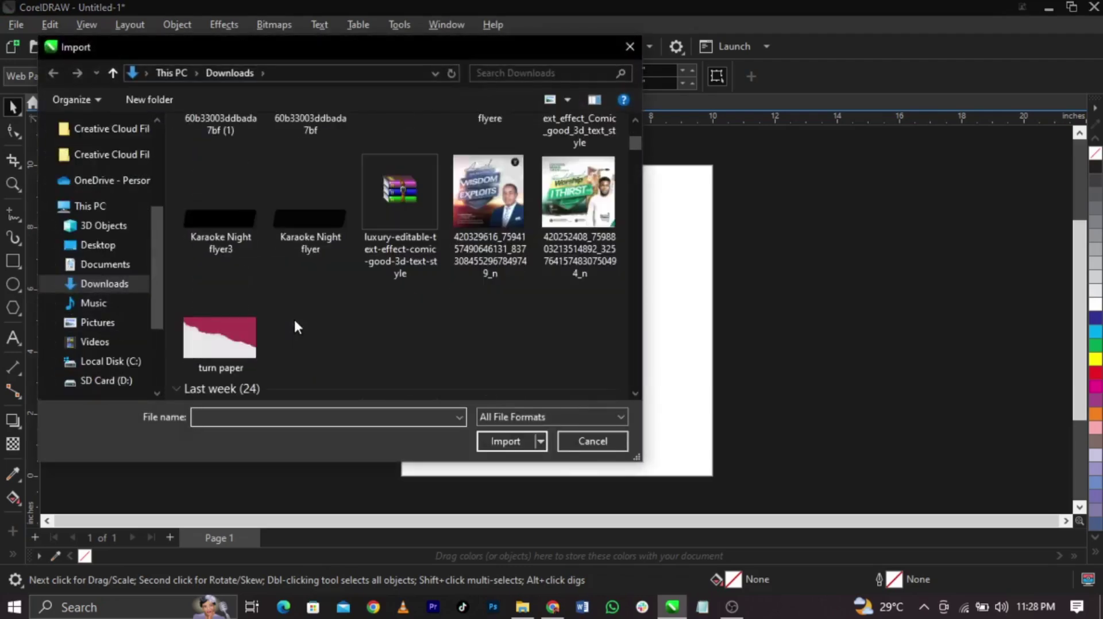
pyautogui.scroll(-3, 295, 324)
pyautogui.scroll(-5, 294, 324)
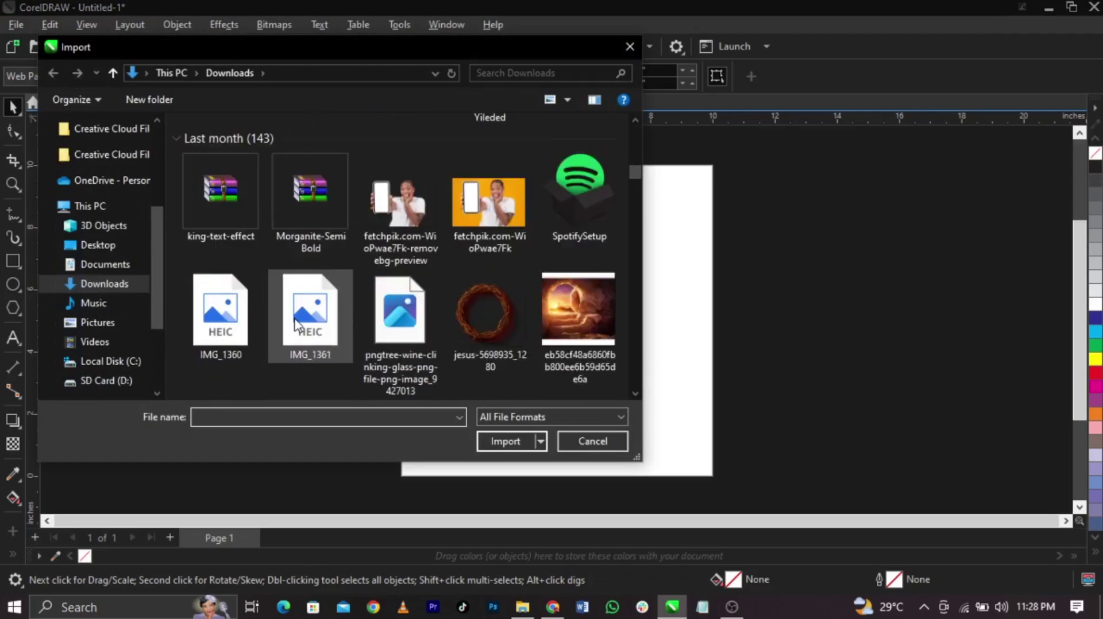
pyautogui.scroll(3, 294, 324)
pyautogui.doubleClick(400, 290)
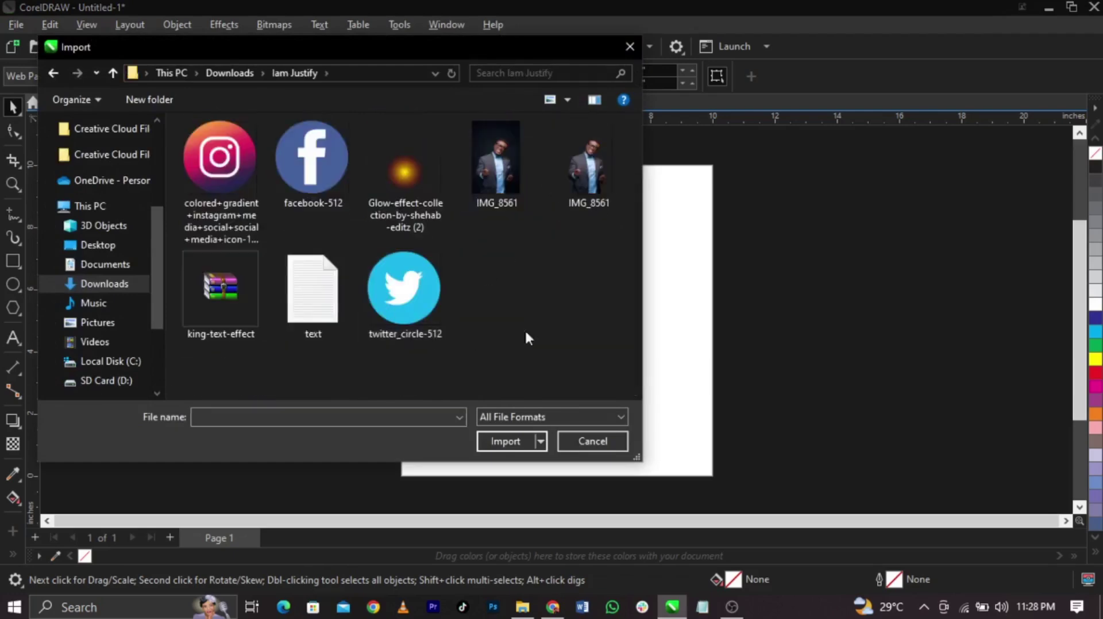
pyautogui.moveTo(202, 373); pyautogui.dragTo(575, 155)
pyautogui.keyDown('ctrl'); pyautogui.click(319, 298); pyautogui.keyUp('ctrl')
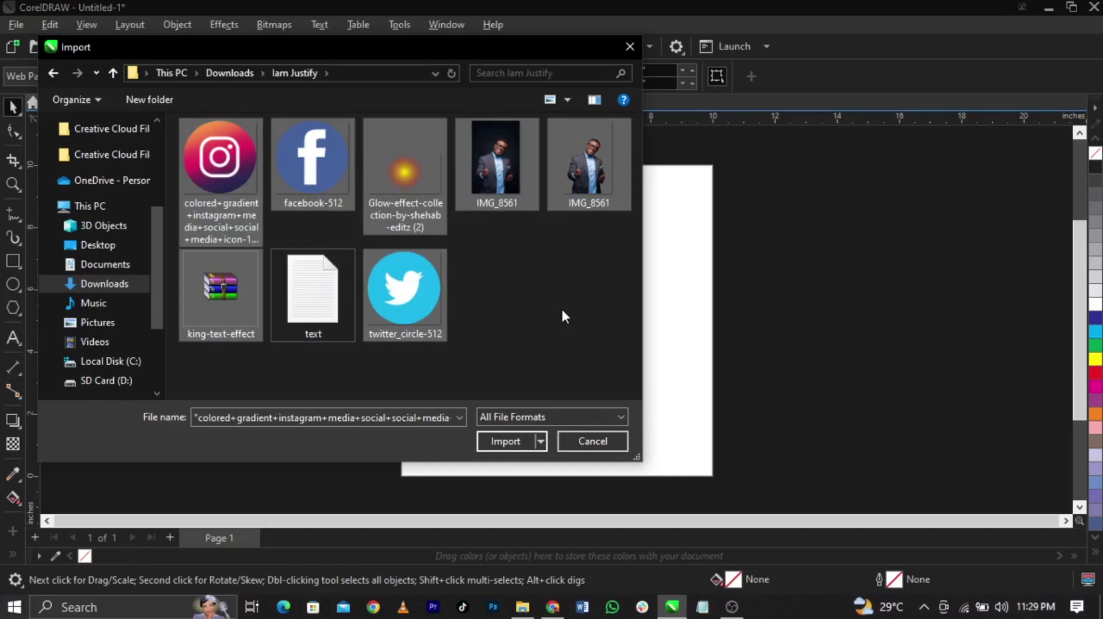
pyautogui.click(498, 443)
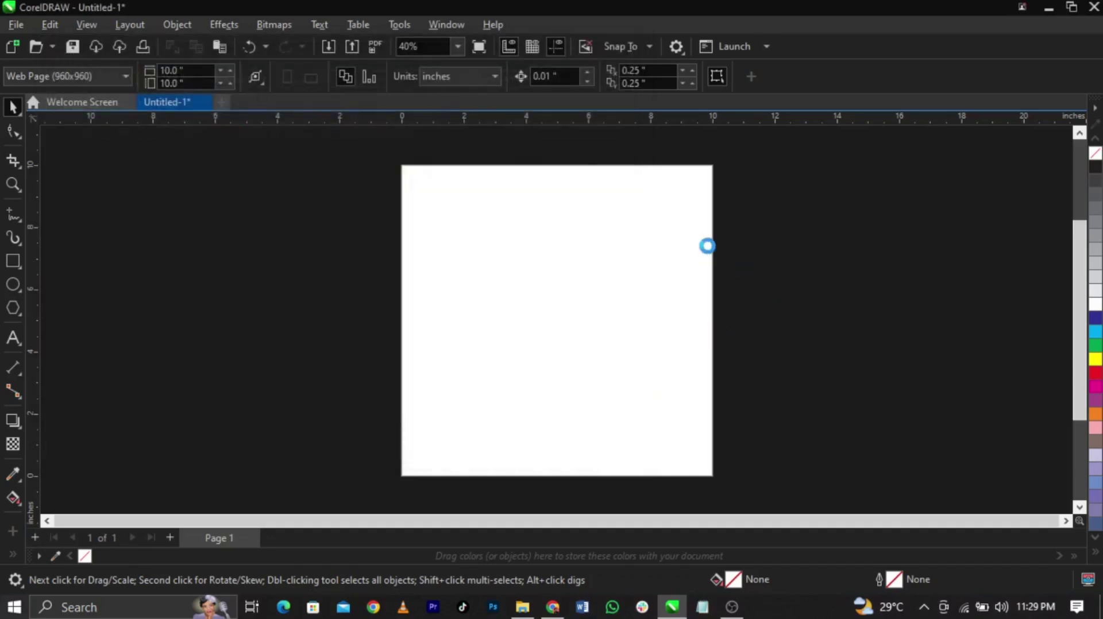
# Place the Instagram, Facebook, glow and portrait images beside the page, cancelling the unsupported zip
pyautogui.moveTo(739, 234); pyautogui.dragTo(800, 232)
pyautogui.click(800, 231)
pyautogui.moveTo(886, 246); pyautogui.dragTo(921, 237)
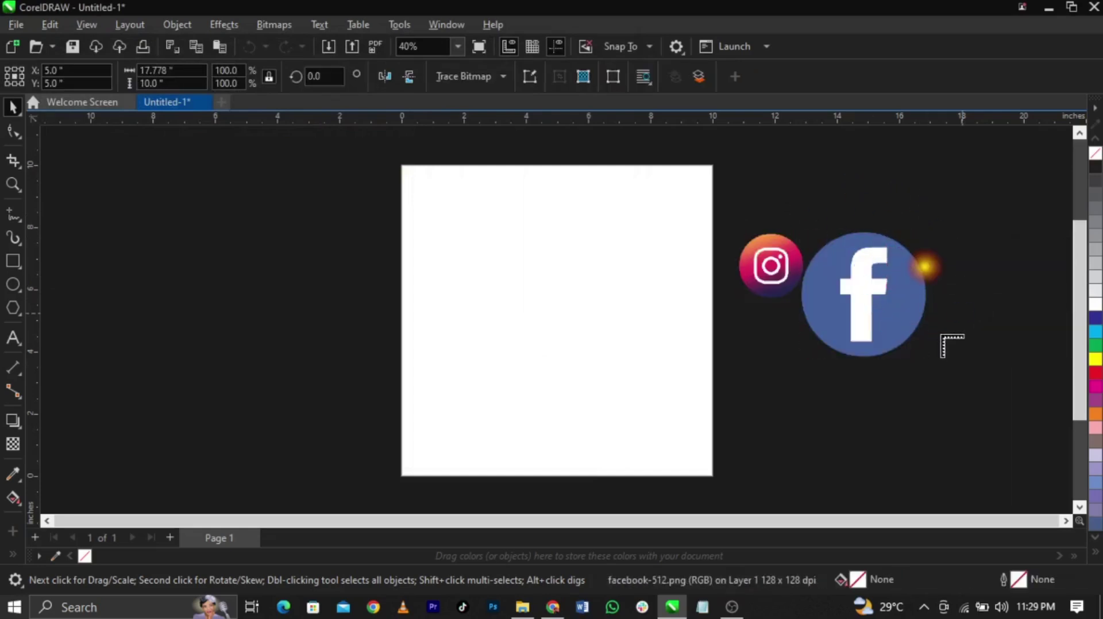
pyautogui.moveTo(895, 190); pyautogui.dragTo(922, 239)
pyautogui.moveTo(851, 184); pyautogui.dragTo(908, 247)
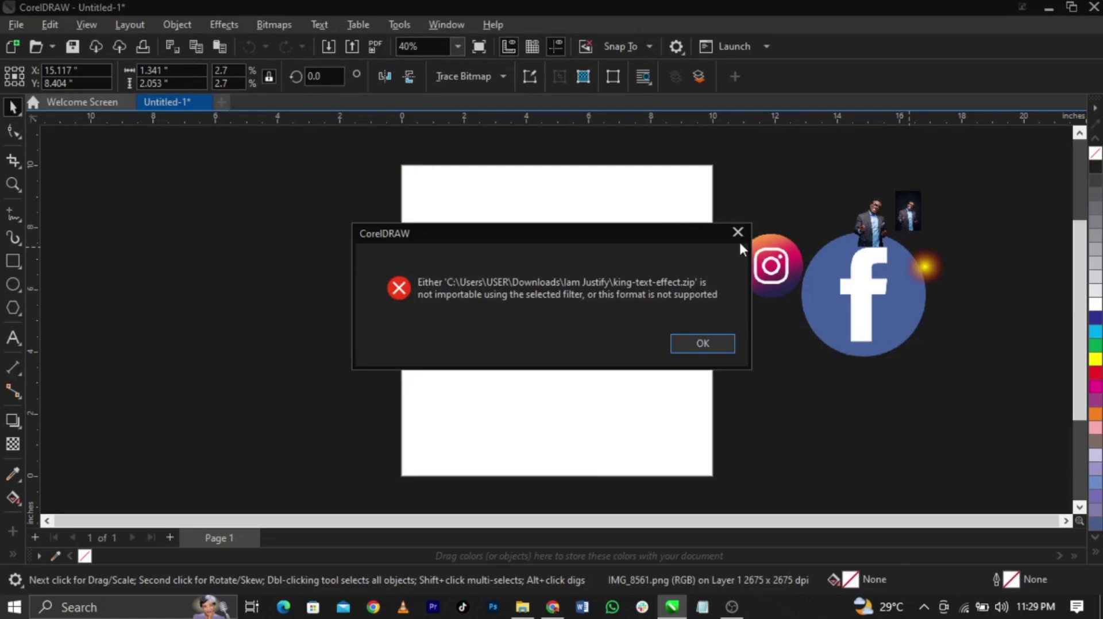
pyautogui.click(736, 232)
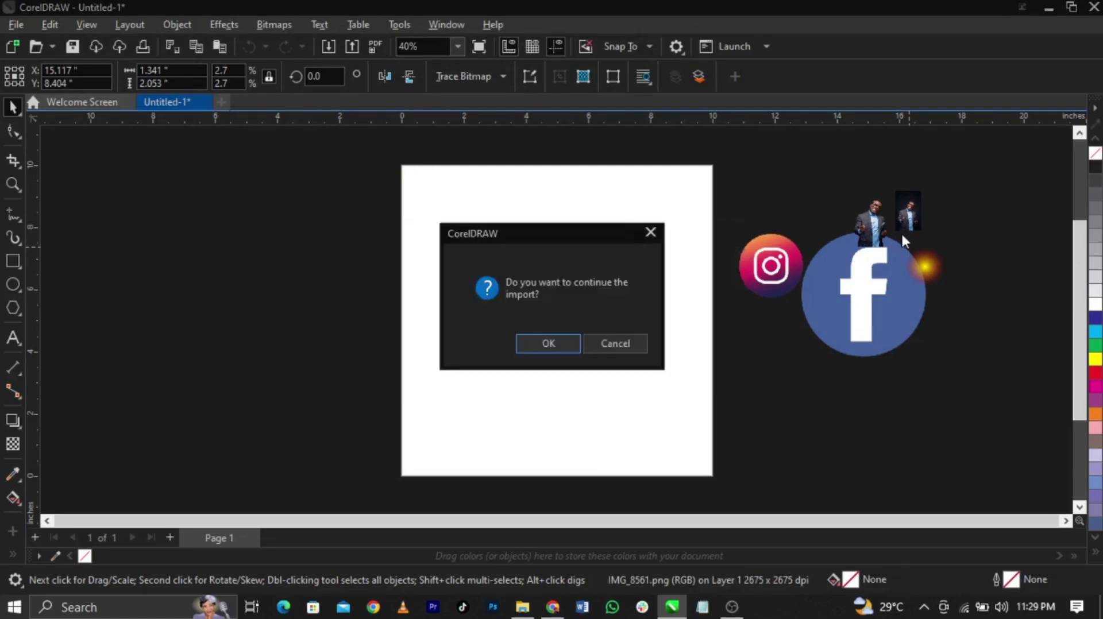
pyautogui.click(631, 333)
pyautogui.click(521, 608)
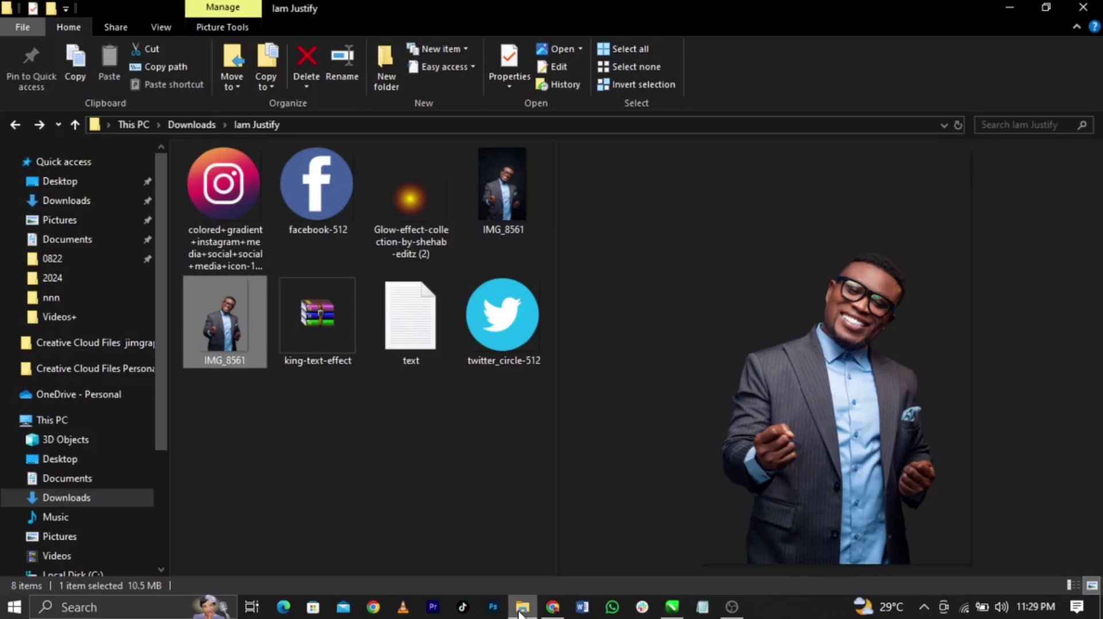
pyautogui.click(520, 609)
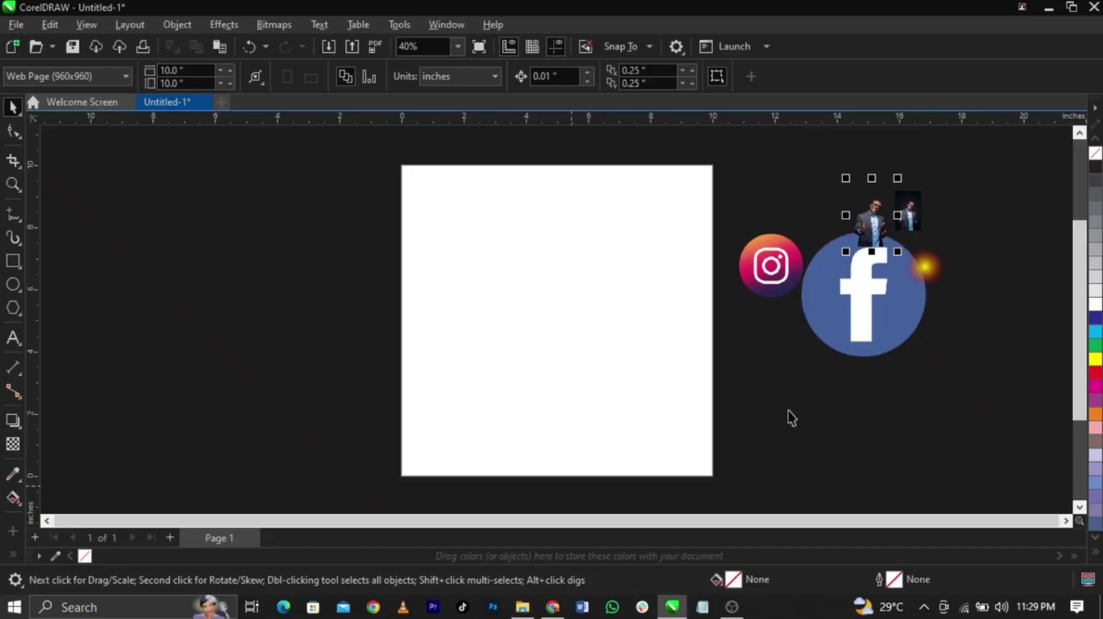
# Delete the small duplicate photo, enlarge the man's cut-out, and arrange the Facebook icon and glow
pyautogui.moveTo(892, 354); pyautogui.dragTo(1010, 470)
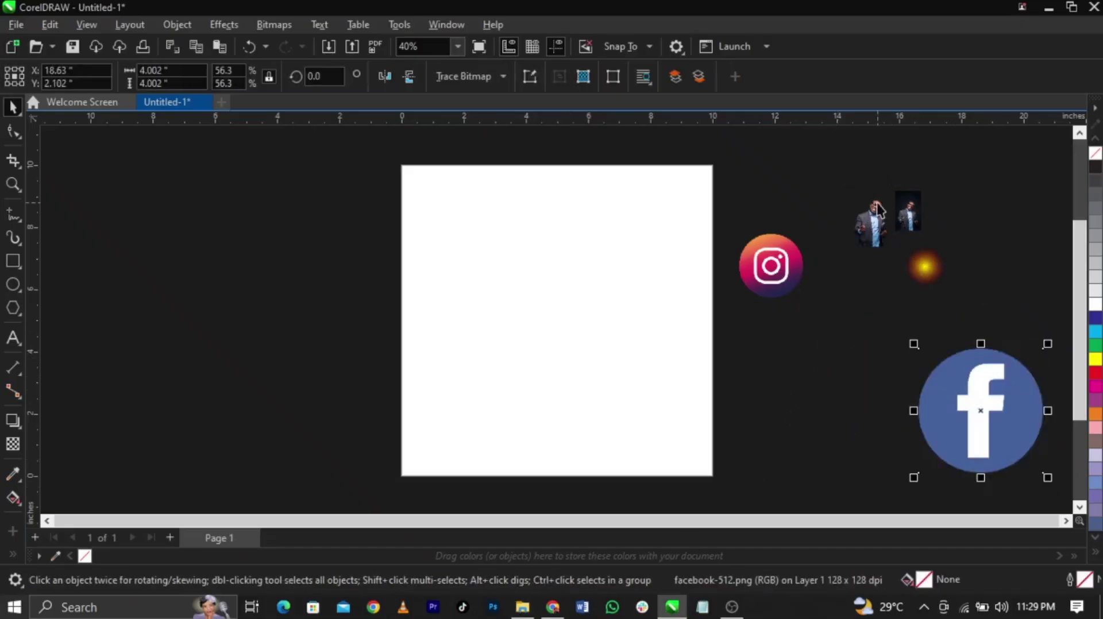
pyautogui.click(899, 213)
pyautogui.press('Delete')
pyautogui.click(873, 246)
pyautogui.moveTo(845, 252); pyautogui.dragTo(690, 409)
pyautogui.moveTo(807, 344); pyautogui.dragTo(849, 296)
pyautogui.moveTo(926, 267); pyautogui.dragTo(951, 279)
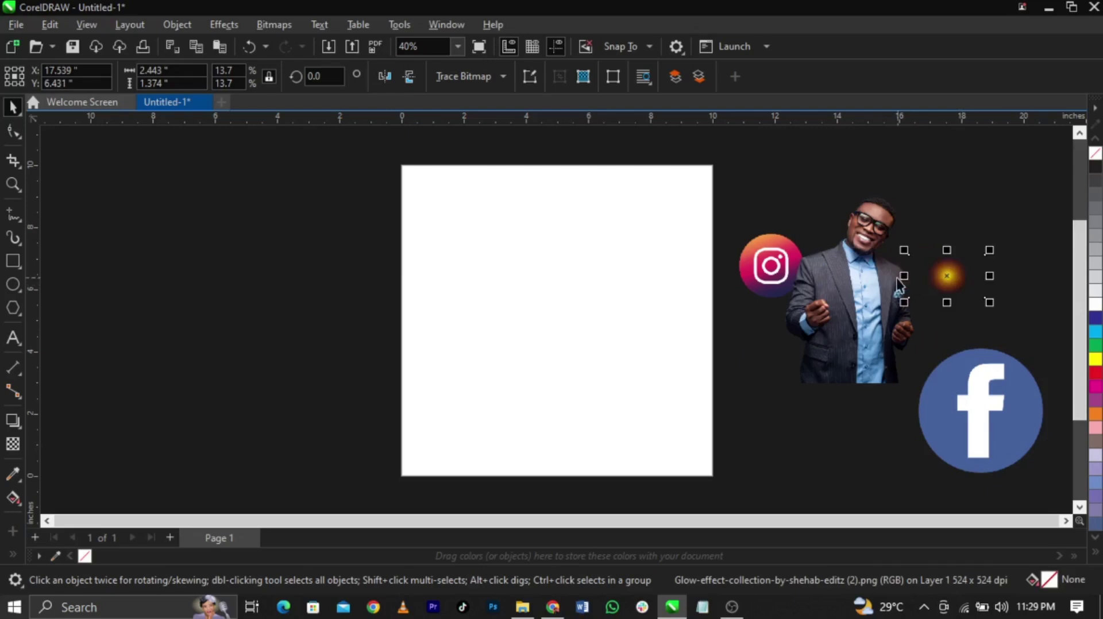
pyautogui.moveTo(870, 270); pyautogui.dragTo(881, 291)
pyautogui.click(795, 443)
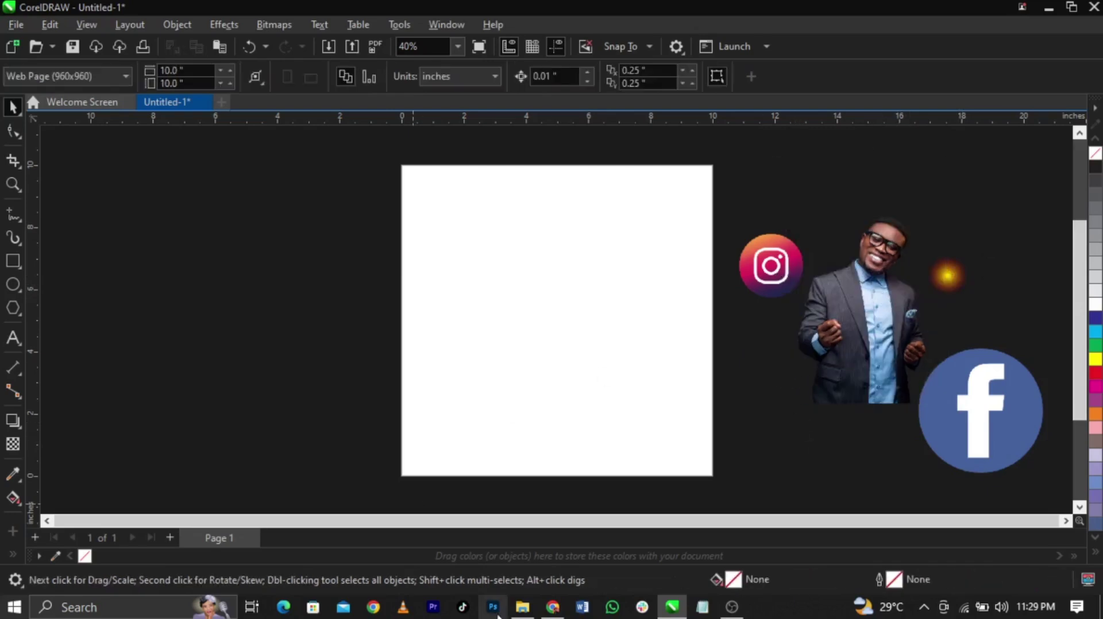
# Open the folder's text file in Notepad and review the flyer wording and fonts Niagara Solid, Morganite, Arial
pyautogui.click(522, 609)
pyautogui.click(391, 448)
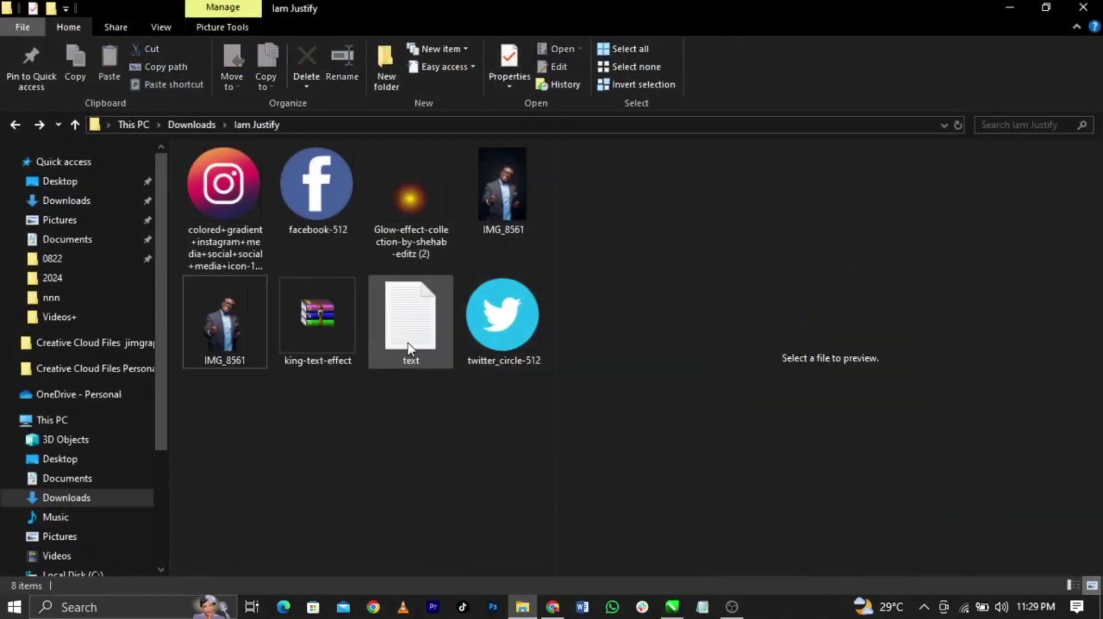
pyautogui.doubleClick(408, 347)
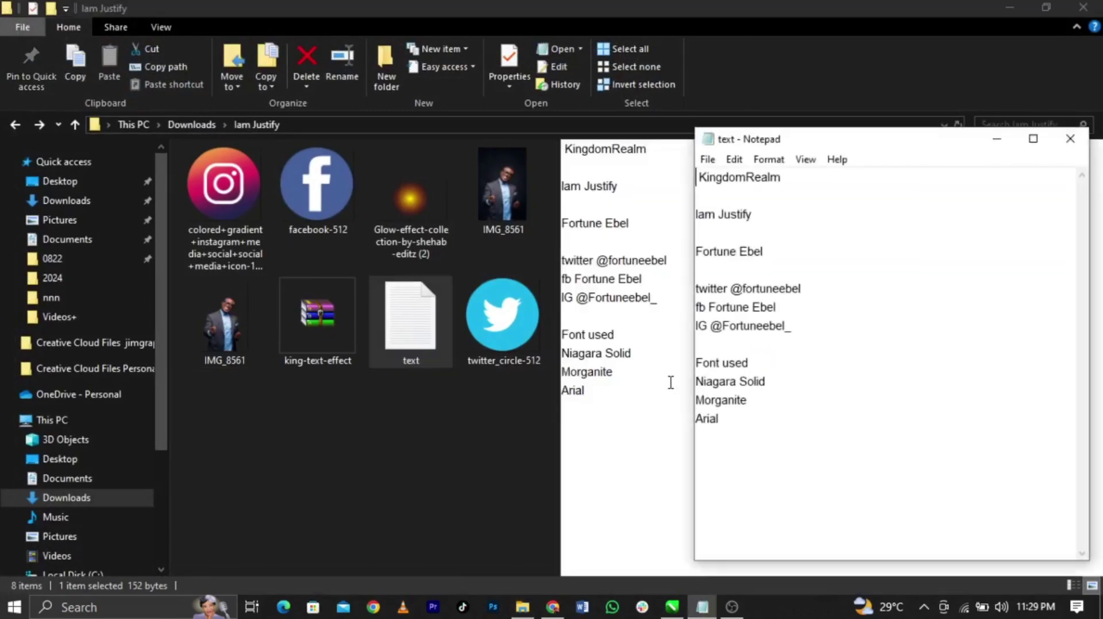
pyautogui.moveTo(719, 419); pyautogui.dragTo(696, 382)
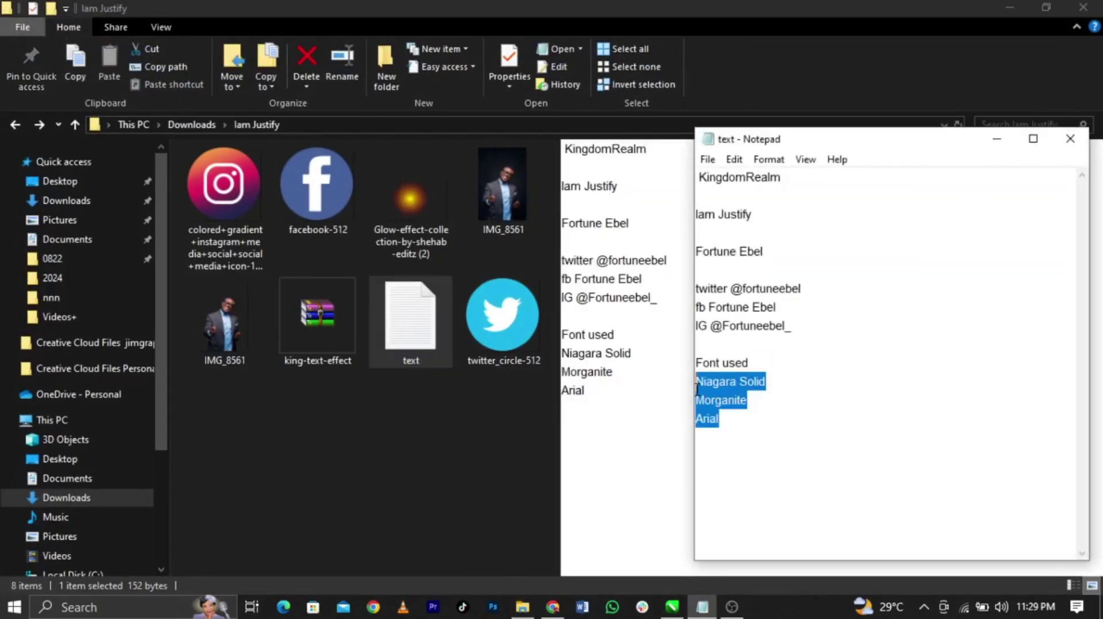
pyautogui.moveTo(807, 331); pyautogui.dragTo(662, 208)
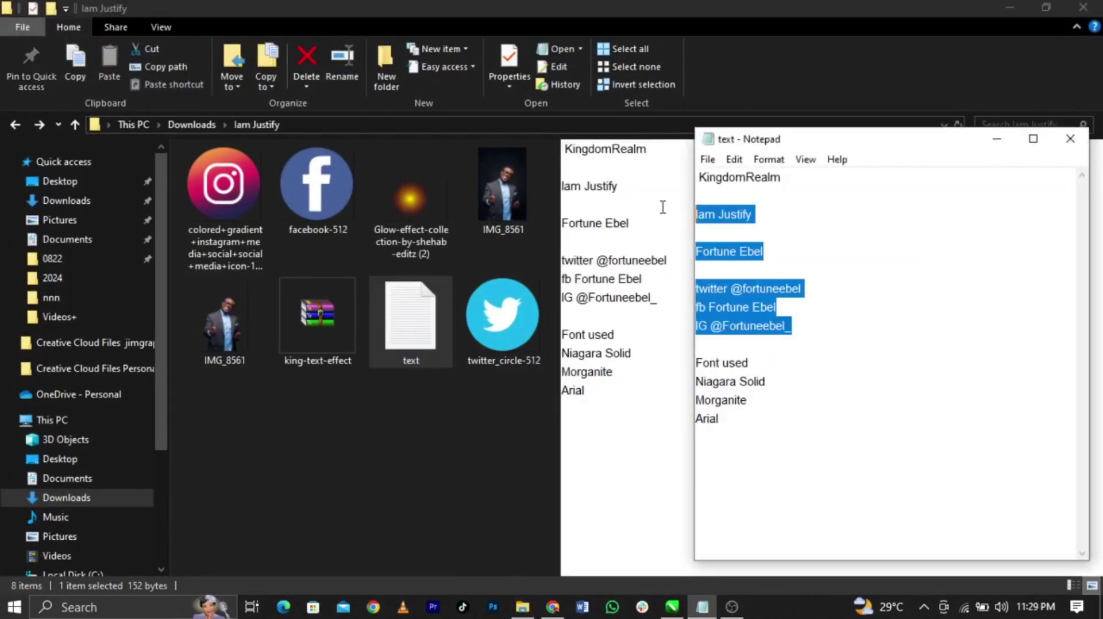
pyautogui.click(787, 326)
# Minimize Notepad and File Explorer and select the man's photo in CorelDRAW
pyautogui.click(996, 139)
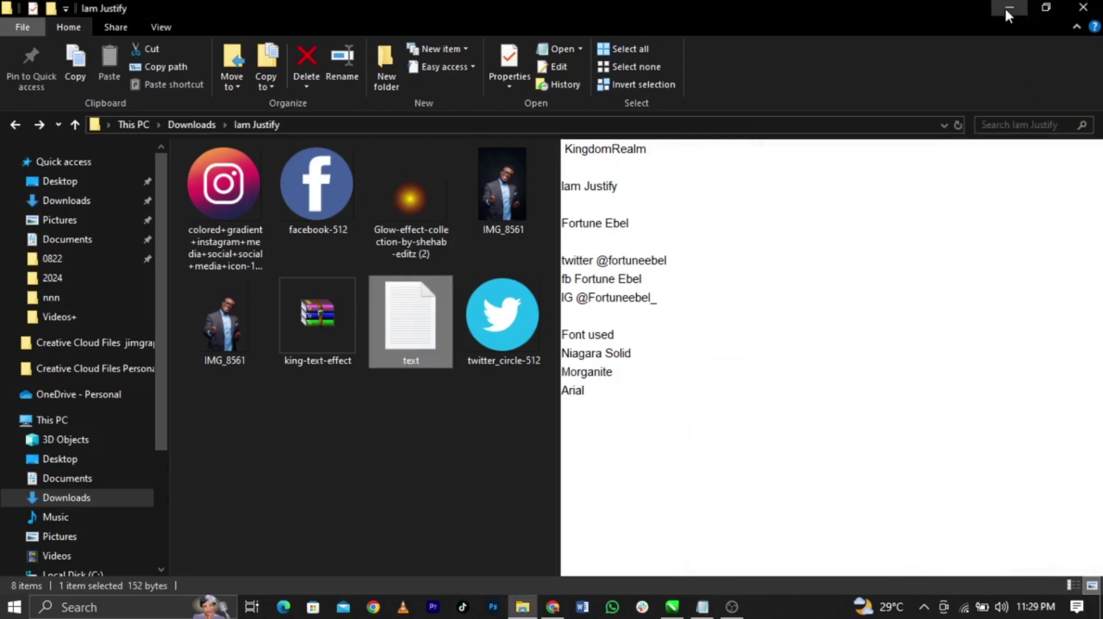
pyautogui.click(1008, 8)
pyautogui.click(787, 396)
# Paste the contact lines from the notes as a white text block left of the page
pyautogui.click(702, 607)
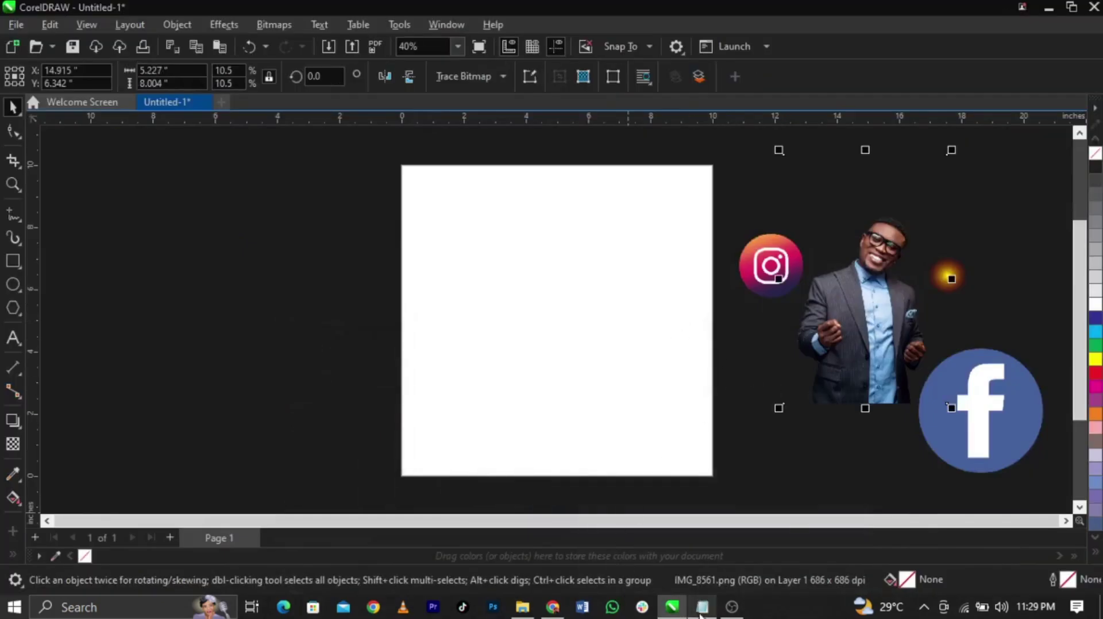
pyautogui.moveTo(801, 334); pyautogui.dragTo(634, 156)
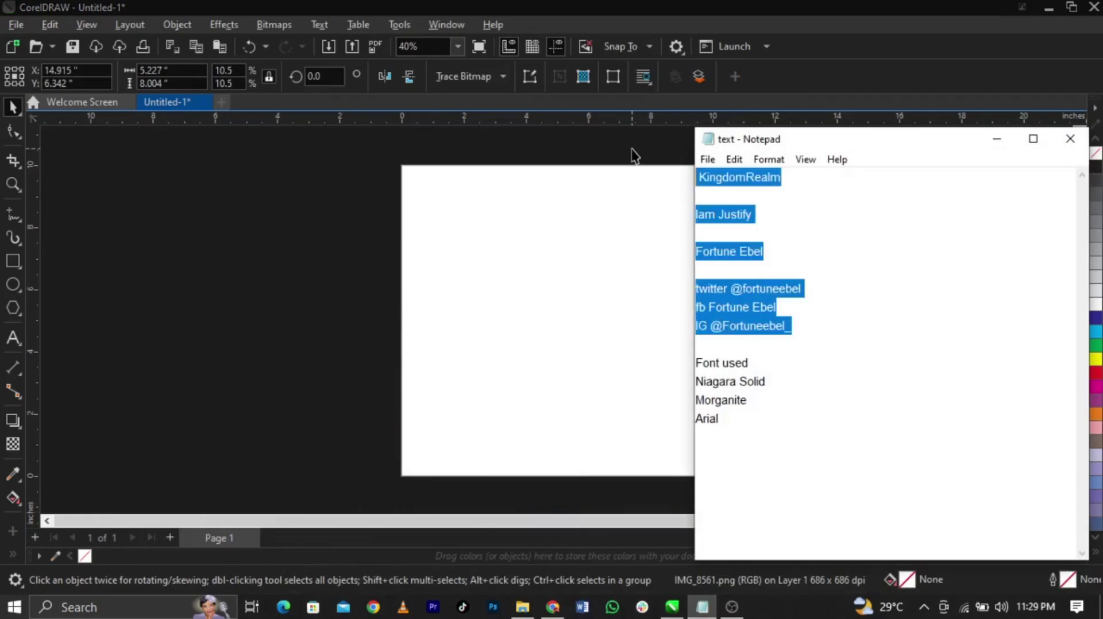
pyautogui.click(274, 253)
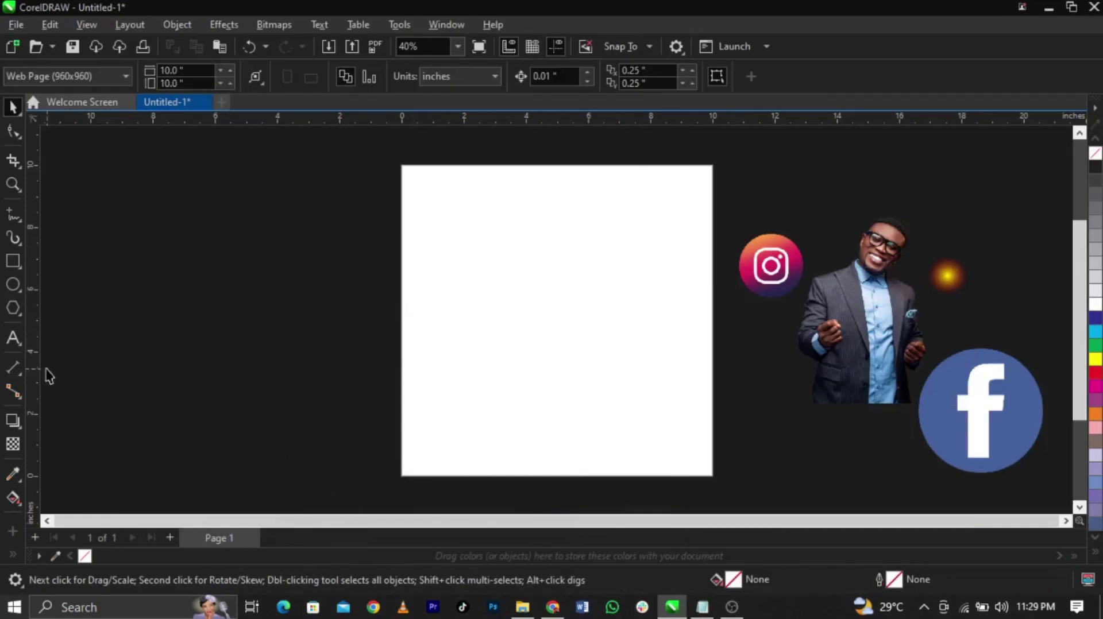
pyautogui.click(20, 336)
pyautogui.click(237, 279)
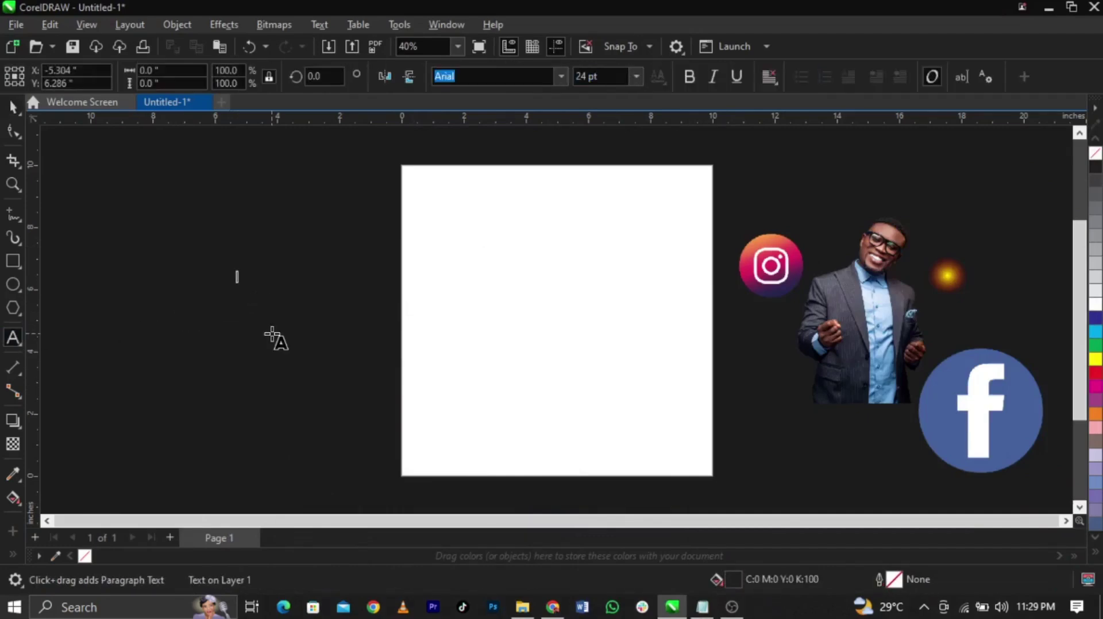
pyautogui.hotkey('ctrl', 'v')
pyautogui.hotkey('ctrl', 'space')
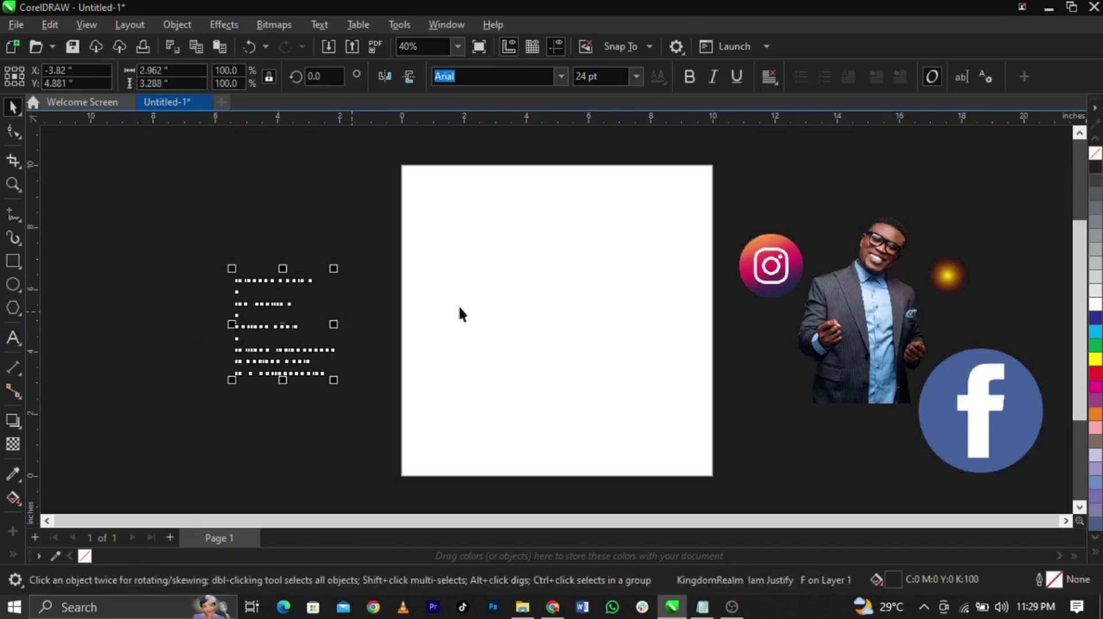
pyautogui.click(1097, 304)
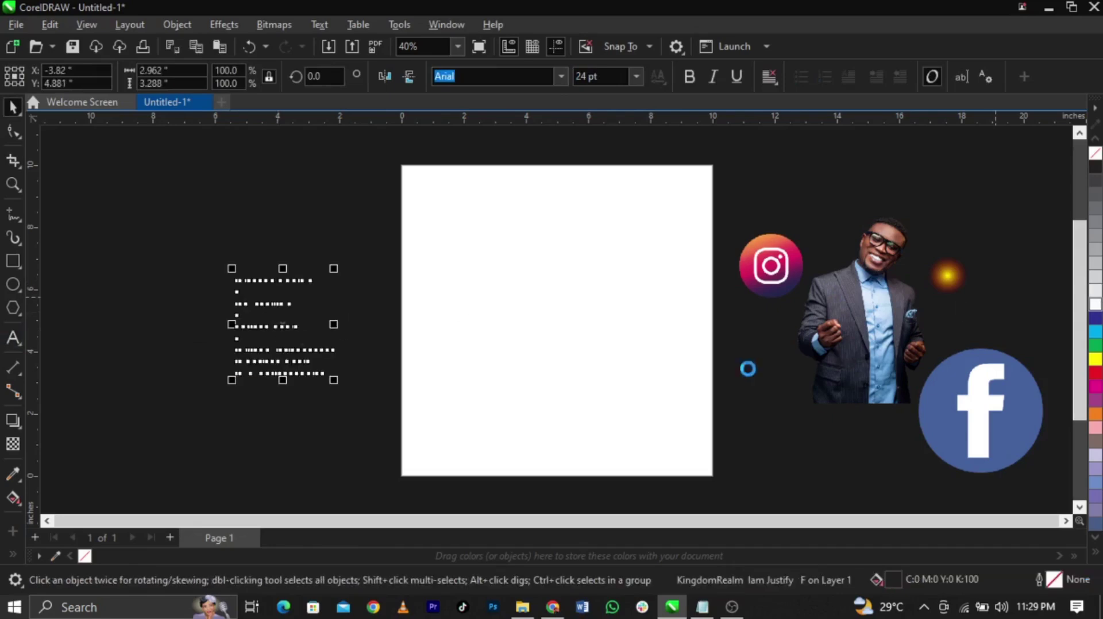
pyautogui.click(767, 426)
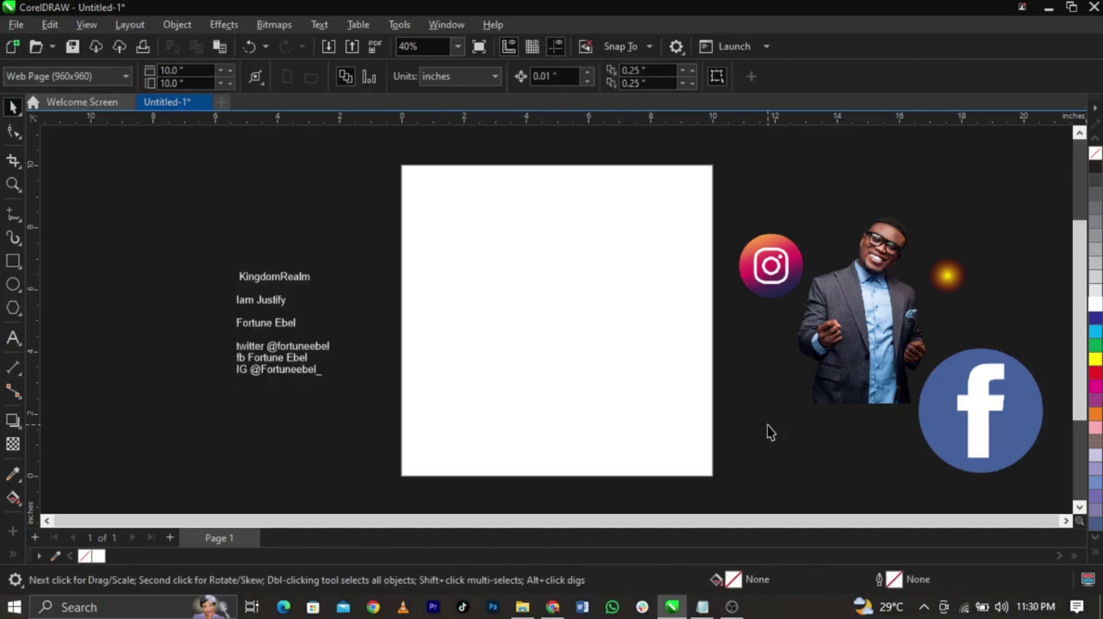
# Move the man's cut-out photo onto the square page
pyautogui.scroll(4, 274, 300)
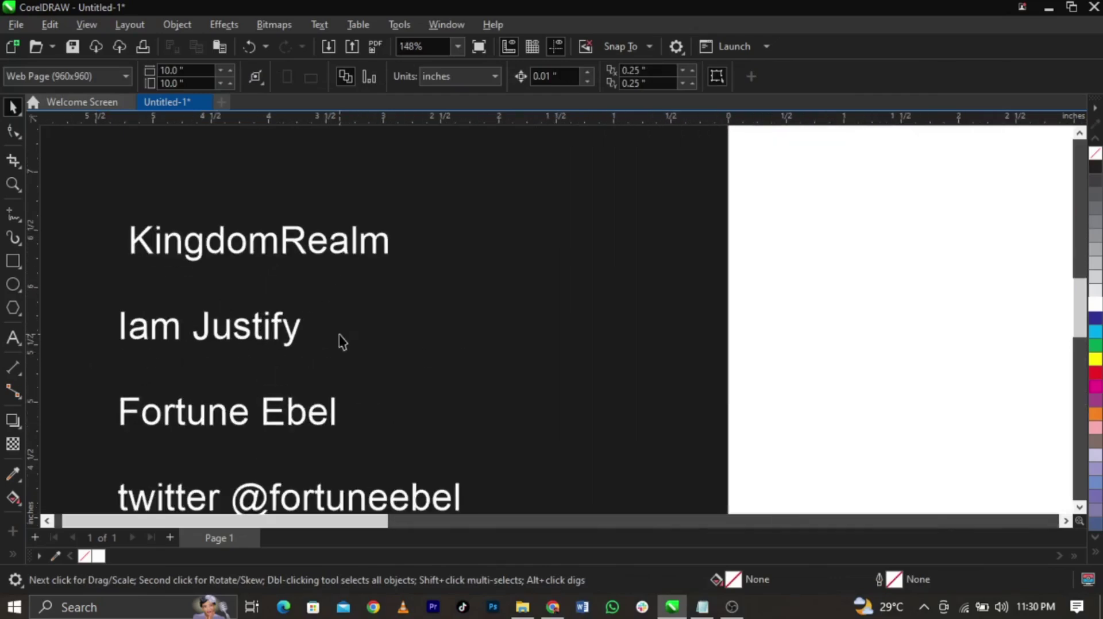
pyautogui.scroll(-2, 342, 342)
pyautogui.click(493, 607)
pyautogui.scroll(-3, 336, 380)
pyautogui.scroll(1, 660, 351)
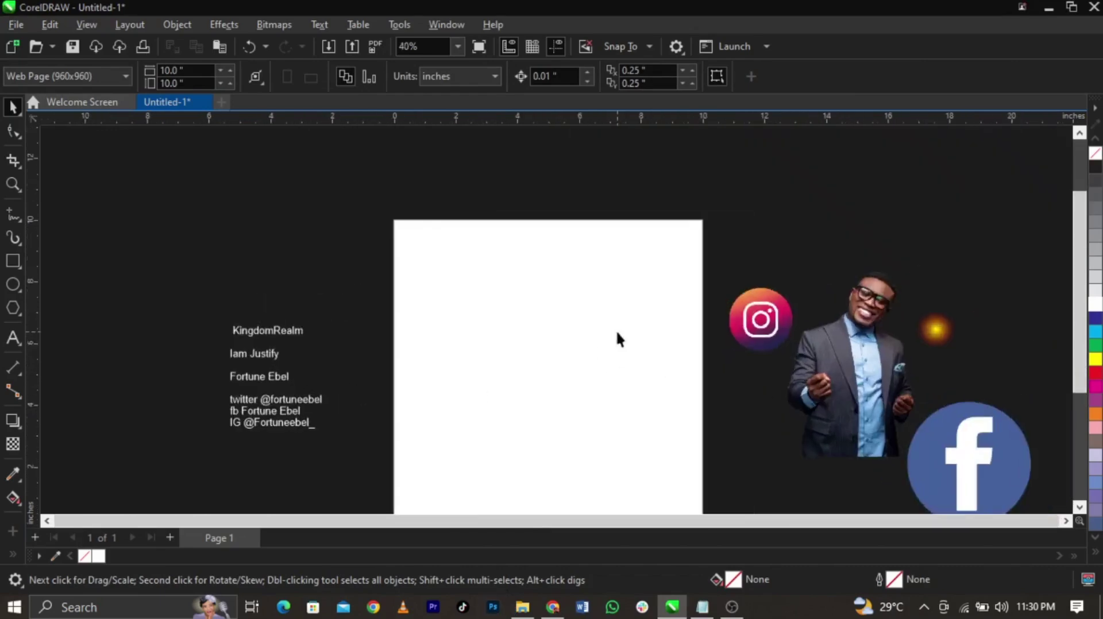
pyautogui.scroll(-1, 643, 308)
pyautogui.scroll(1, 691, 339)
pyautogui.moveTo(926, 351); pyautogui.dragTo(581, 414)
pyautogui.scroll(-2, 581, 402)
pyautogui.scroll(1, 581, 379)
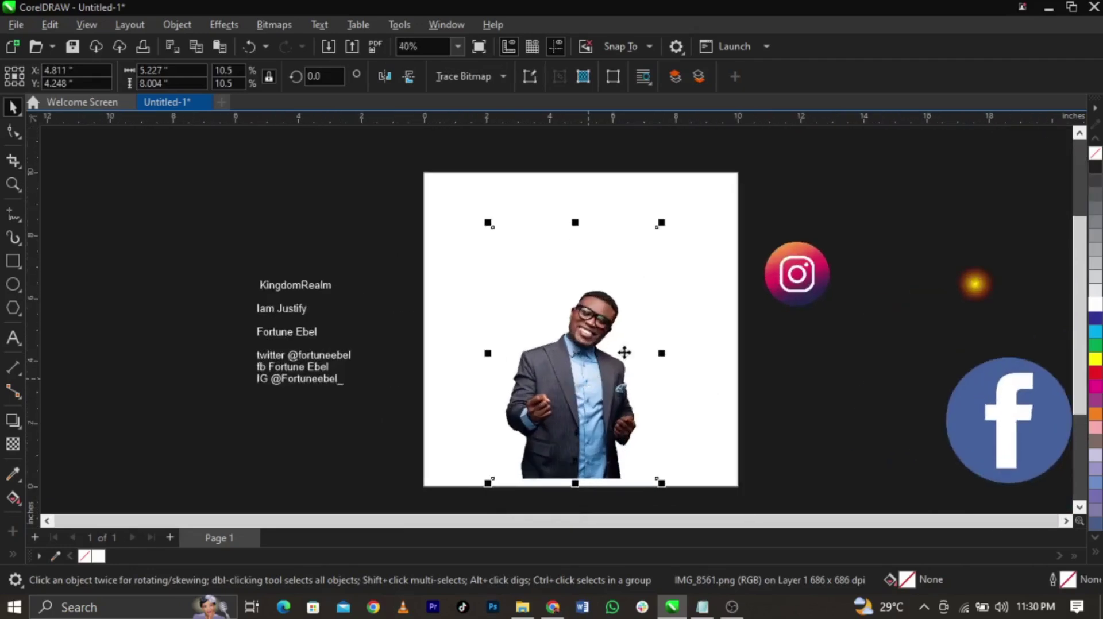
# Crop the photo above the man's head by dragging its top nodes down with the Shape tool
pyautogui.click(13, 131)
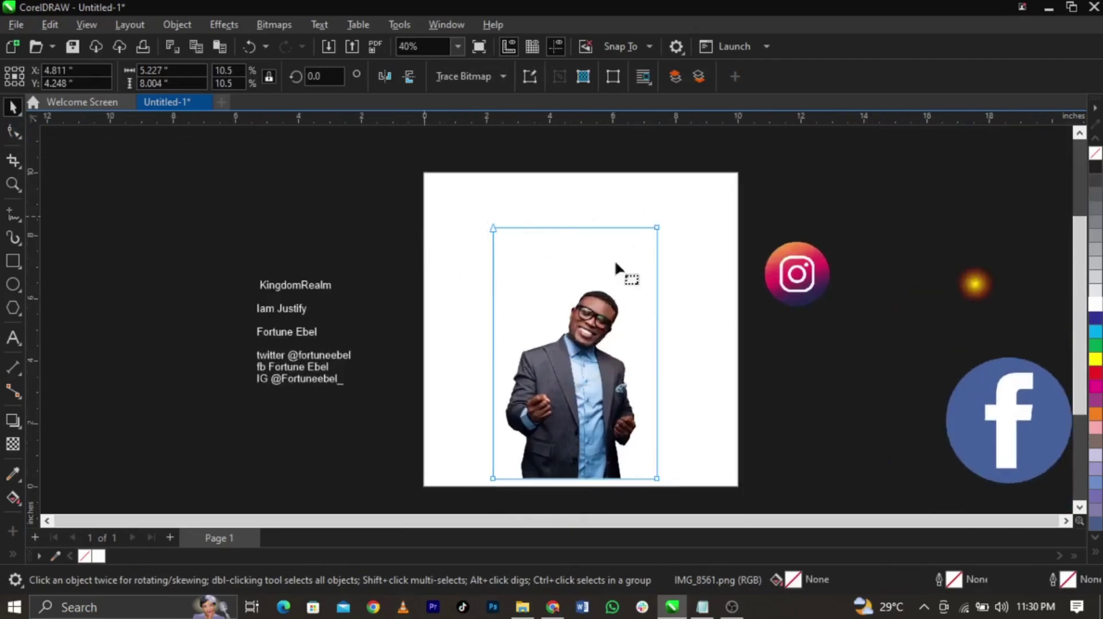
pyautogui.moveTo(656, 227); pyautogui.dragTo(653, 287)
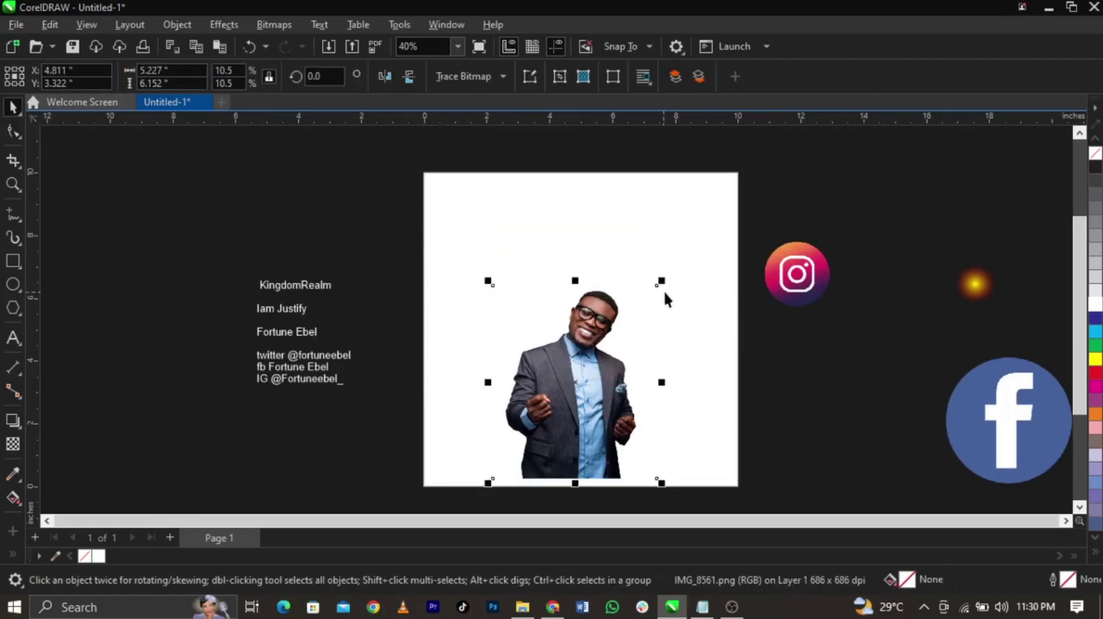
pyautogui.moveTo(661, 223); pyautogui.dragTo(711, 146)
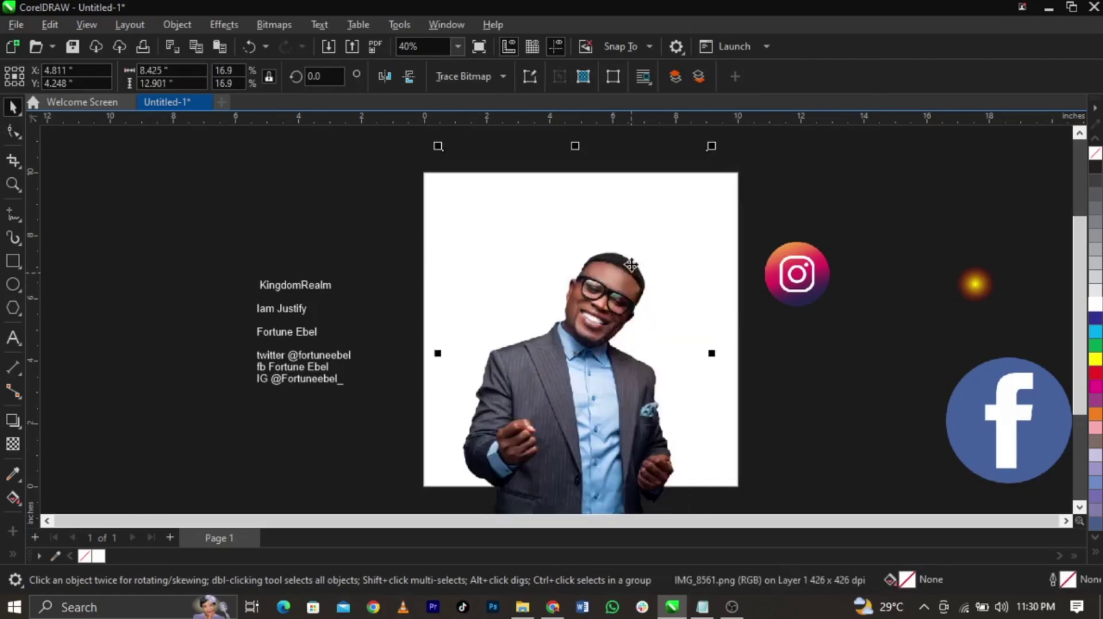
pyautogui.hotkey('ctrl', 'z')
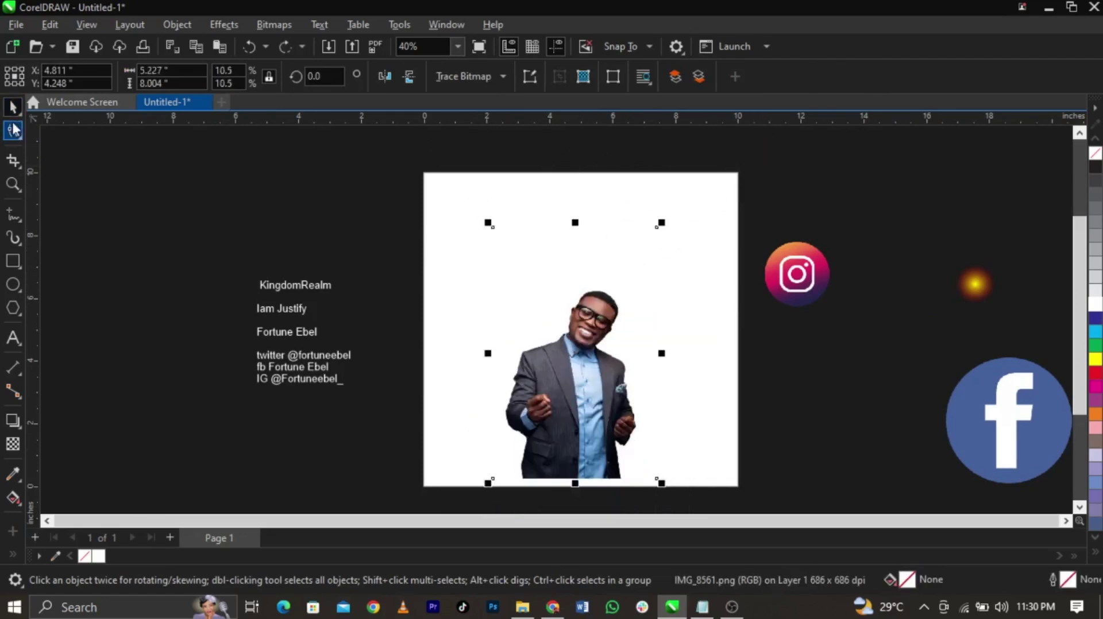
pyautogui.click(13, 131)
pyautogui.moveTo(394, 197)
pyautogui.mouseDown()
pyautogui.moveTo(710, 243)
pyautogui.moveTo(660, 268)
pyautogui.moveTo(661, 279)
pyautogui.mouseUp()
pyautogui.press('space')
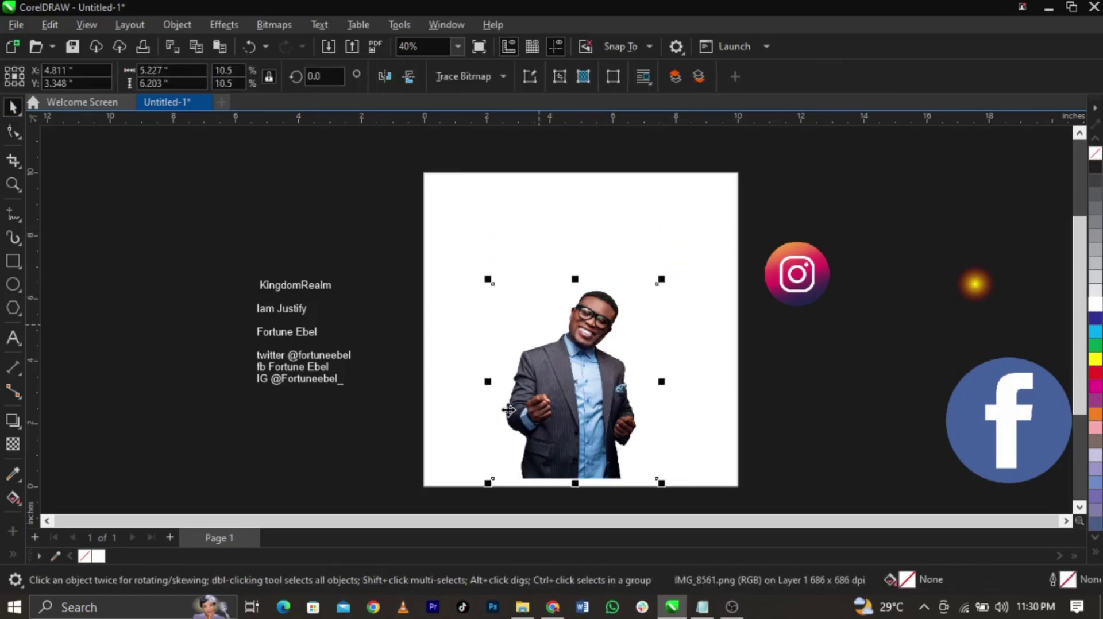
# Enlarge the photo to about 8.27 × 9.82 inches, running off the page's bottom edge
pyautogui.scroll(1, 557, 409)
pyautogui.moveTo(673, 262); pyautogui.dragTo(717, 213)
pyautogui.moveTo(622, 305); pyautogui.dragTo(622, 326)
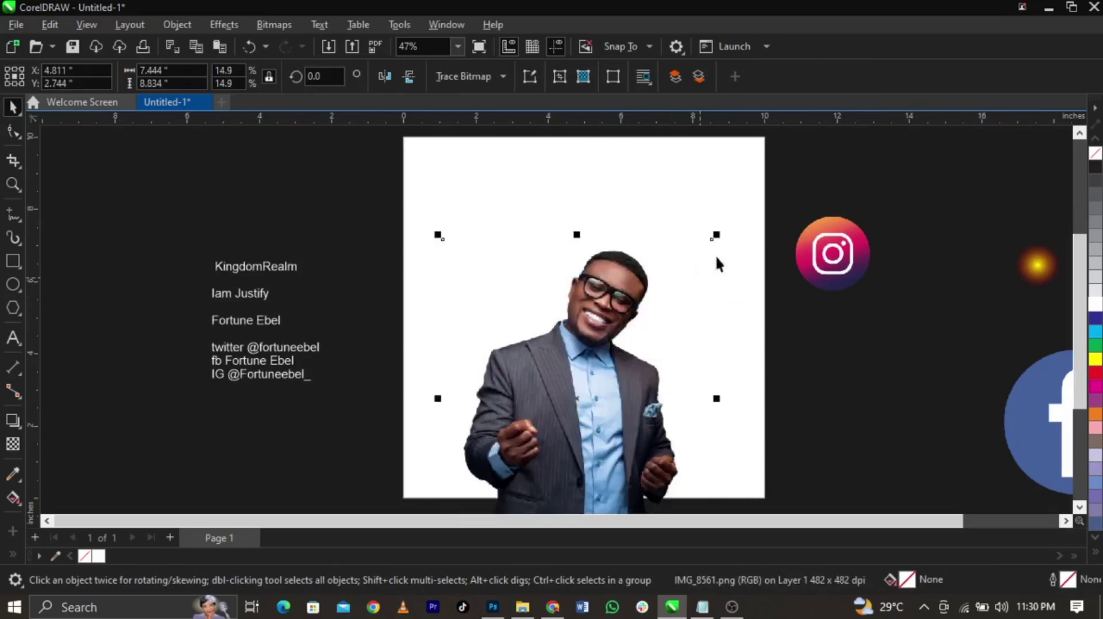
pyautogui.moveTo(717, 235); pyautogui.dragTo(730, 216)
pyautogui.moveTo(664, 320)
pyautogui.mouseDown()
pyautogui.moveTo(655, 335)
pyautogui.moveTo(661, 324)
pyautogui.mouseUp()
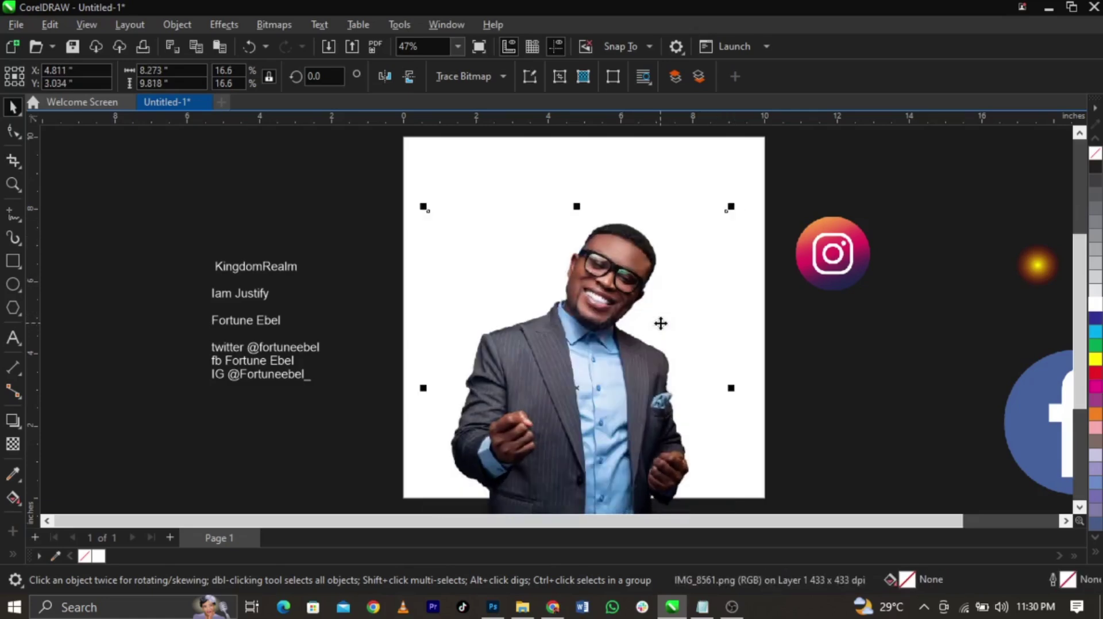
pyautogui.moveTo(635, 313); pyautogui.dragTo(634, 318)
pyautogui.scroll(2, 549, 402)
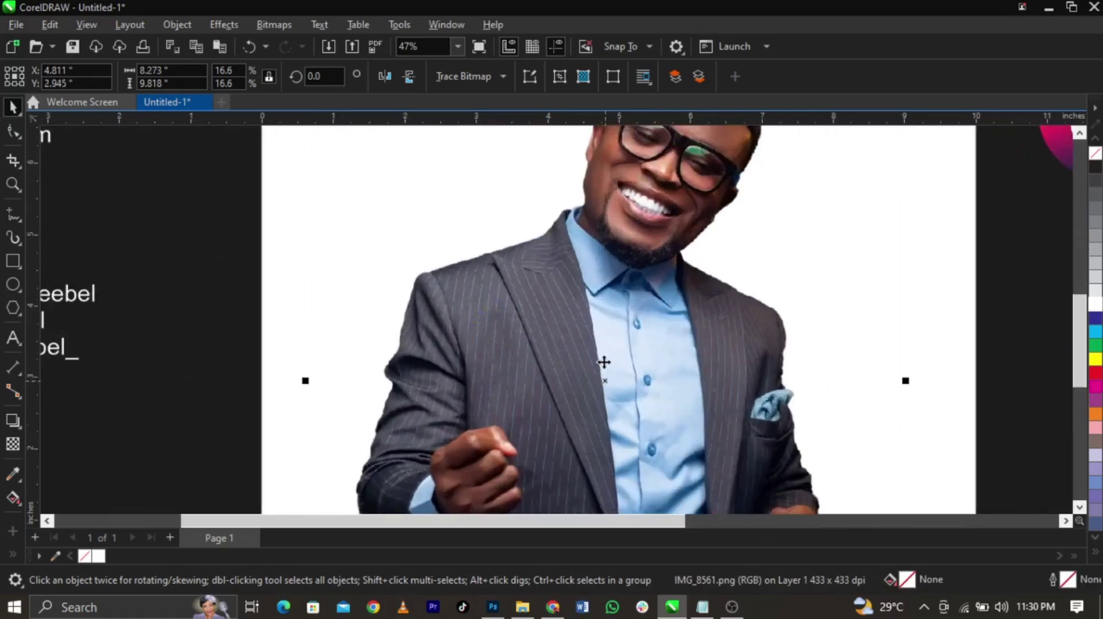
pyautogui.scroll(-2, 603, 374)
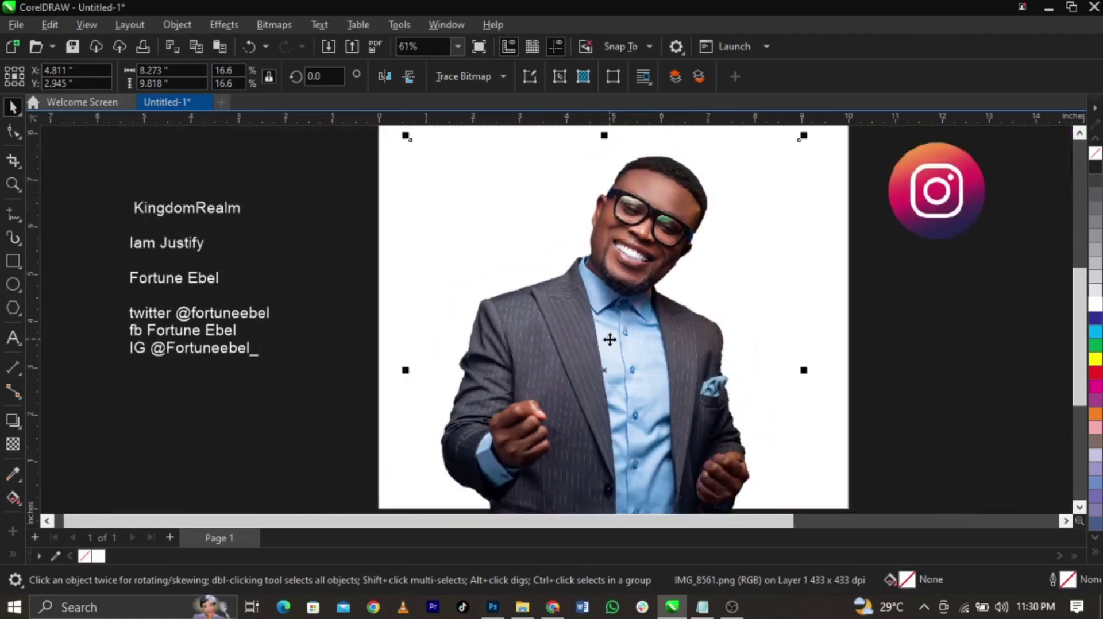
pyautogui.click(236, 25)
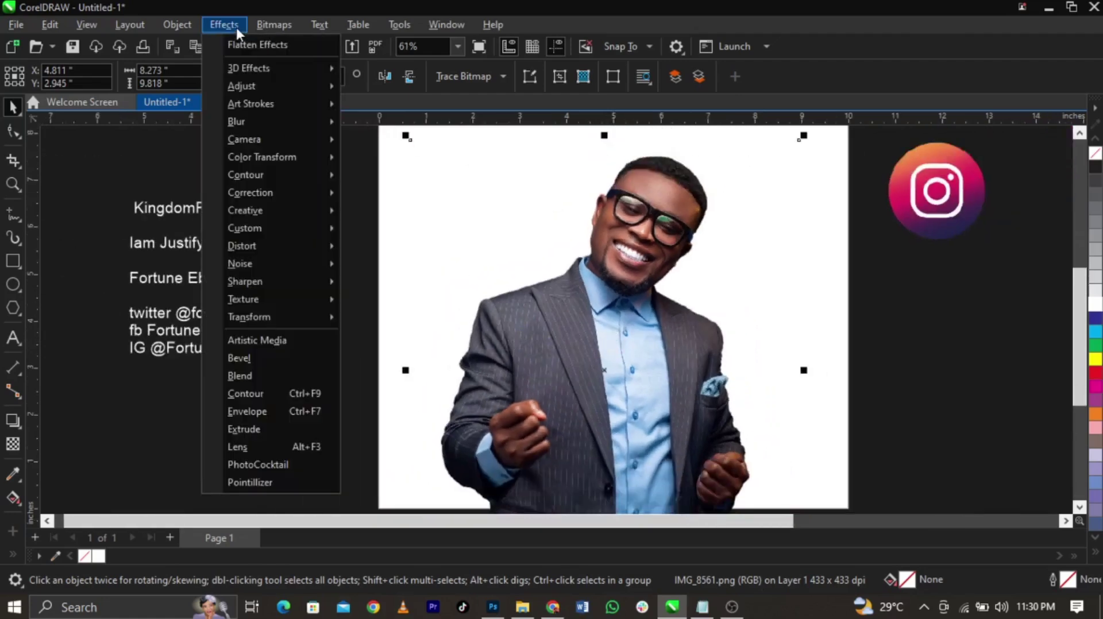
pyautogui.moveTo(251, 91)
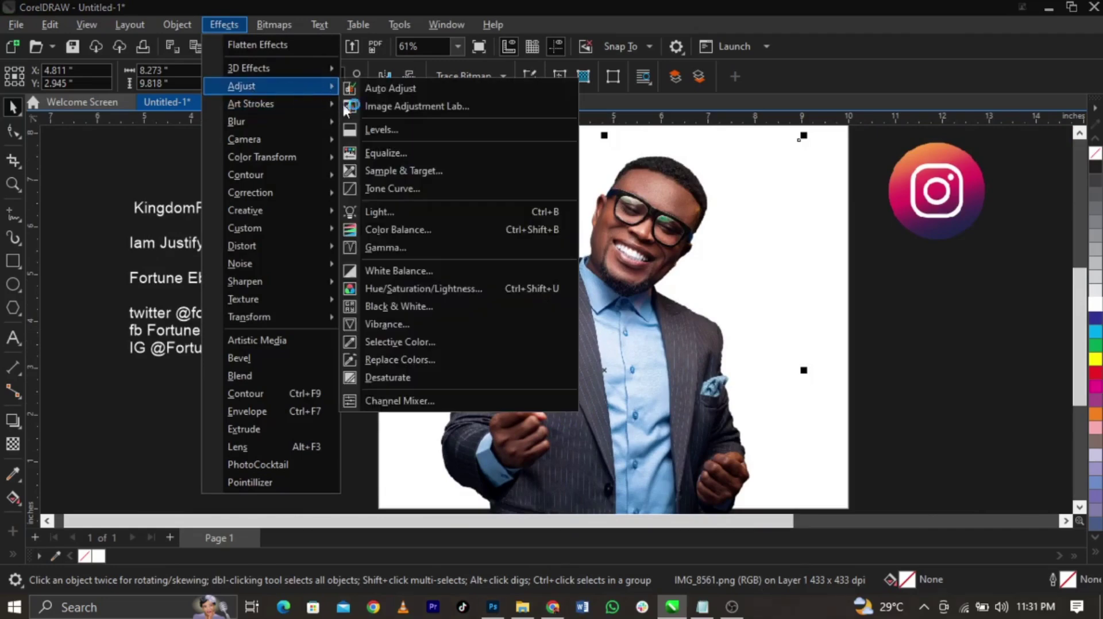
pyautogui.click(429, 229)
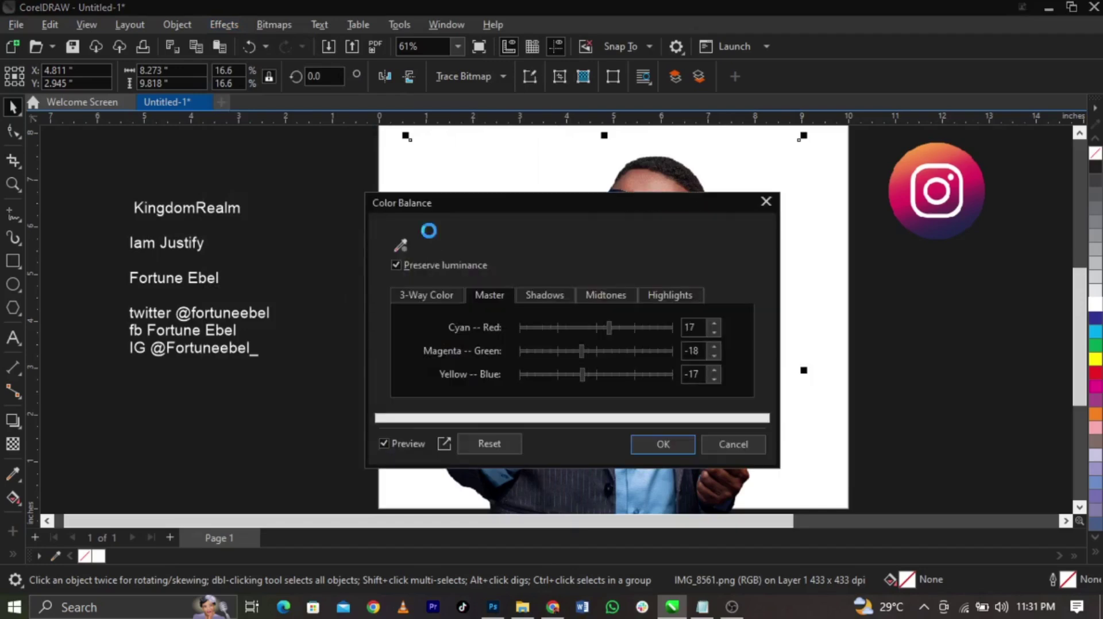
pyautogui.moveTo(570, 205); pyautogui.dragTo(213, 130)
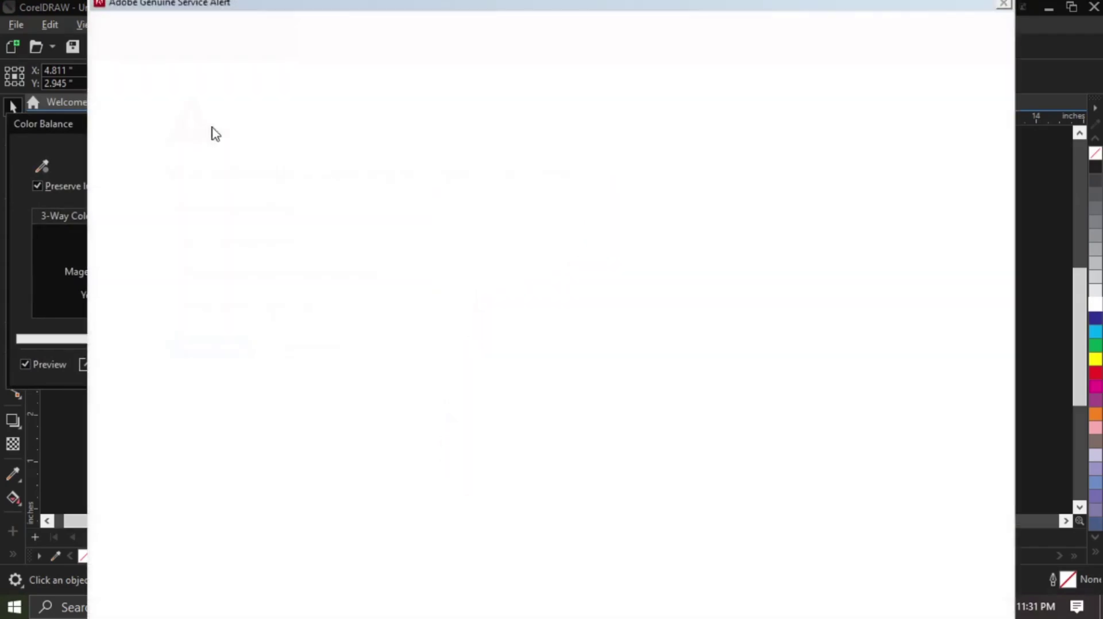
pyautogui.moveTo(547, 12); pyautogui.dragTo(115, 618)
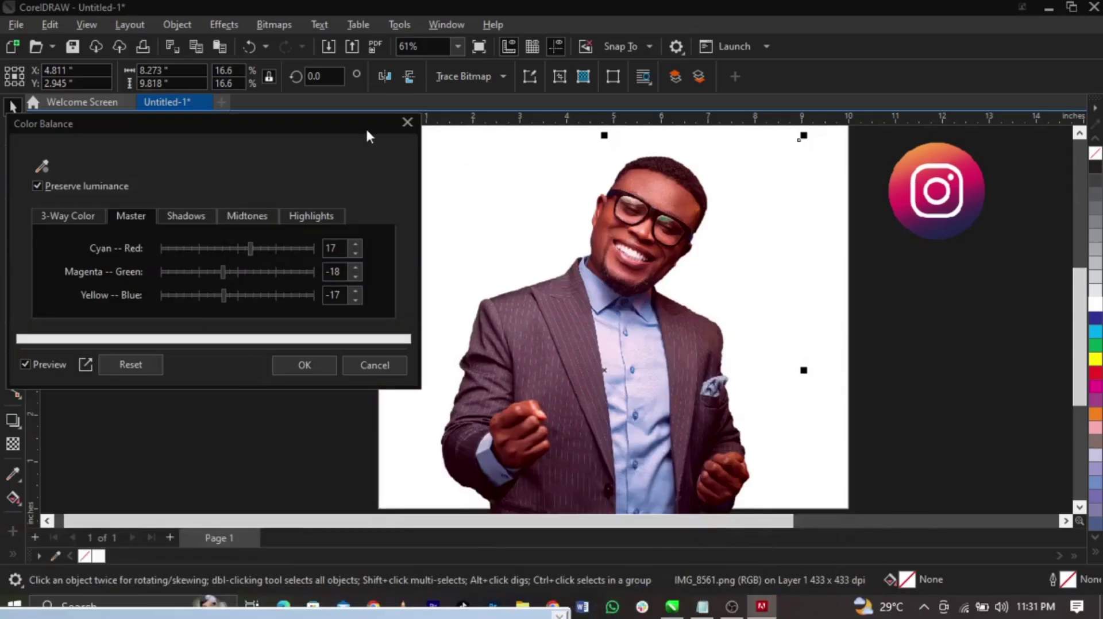
pyautogui.moveTo(365, 126); pyautogui.dragTo(377, 125)
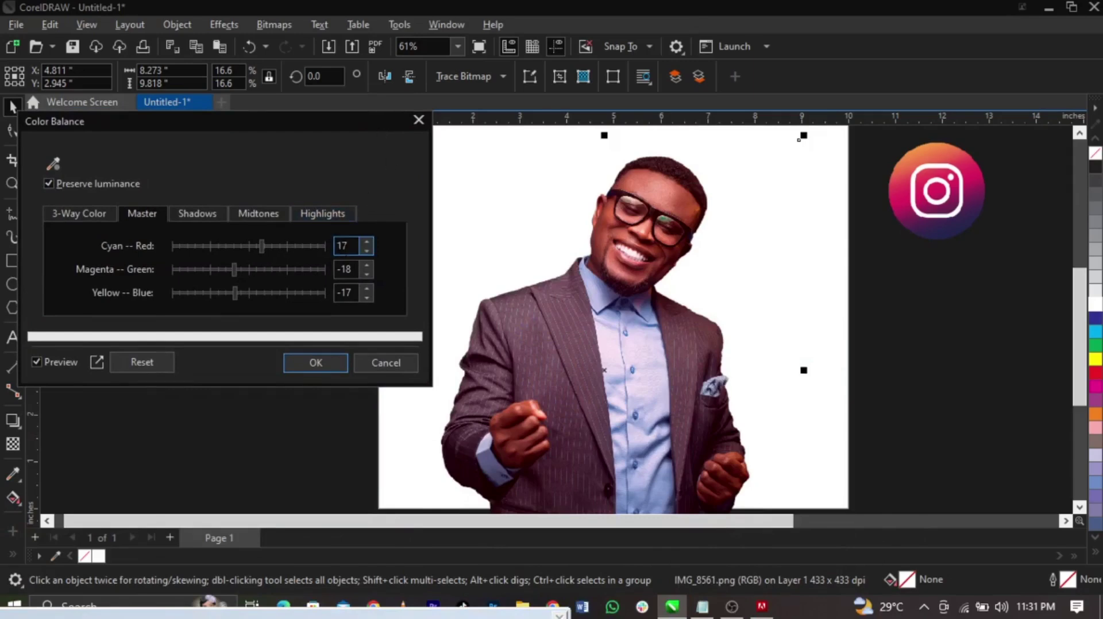
pyautogui.doubleClick(344, 246)
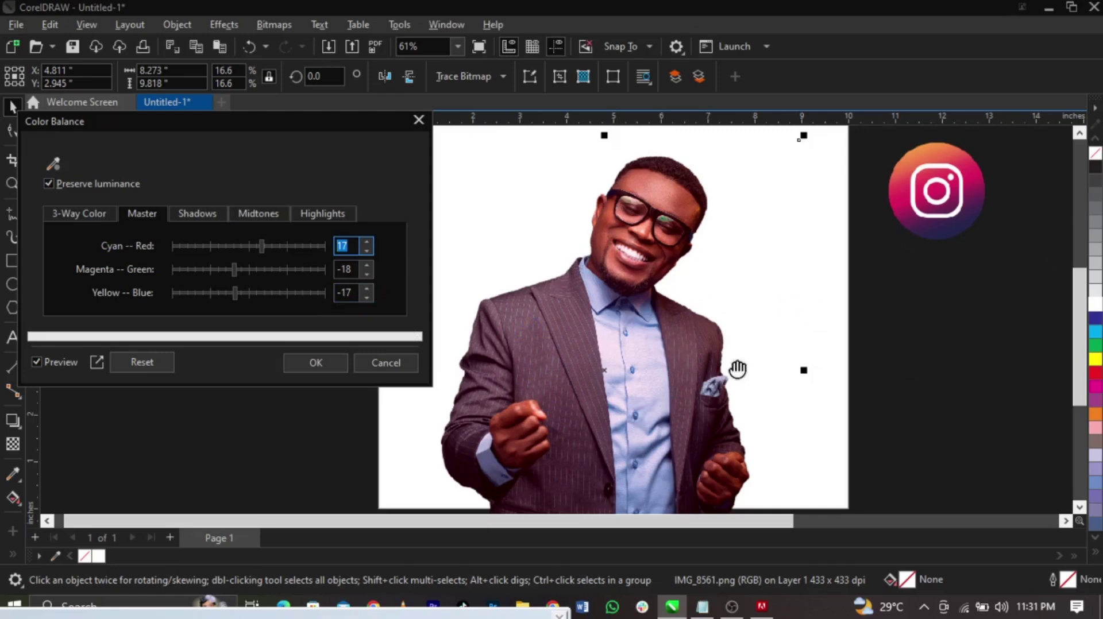
pyautogui.click(315, 363)
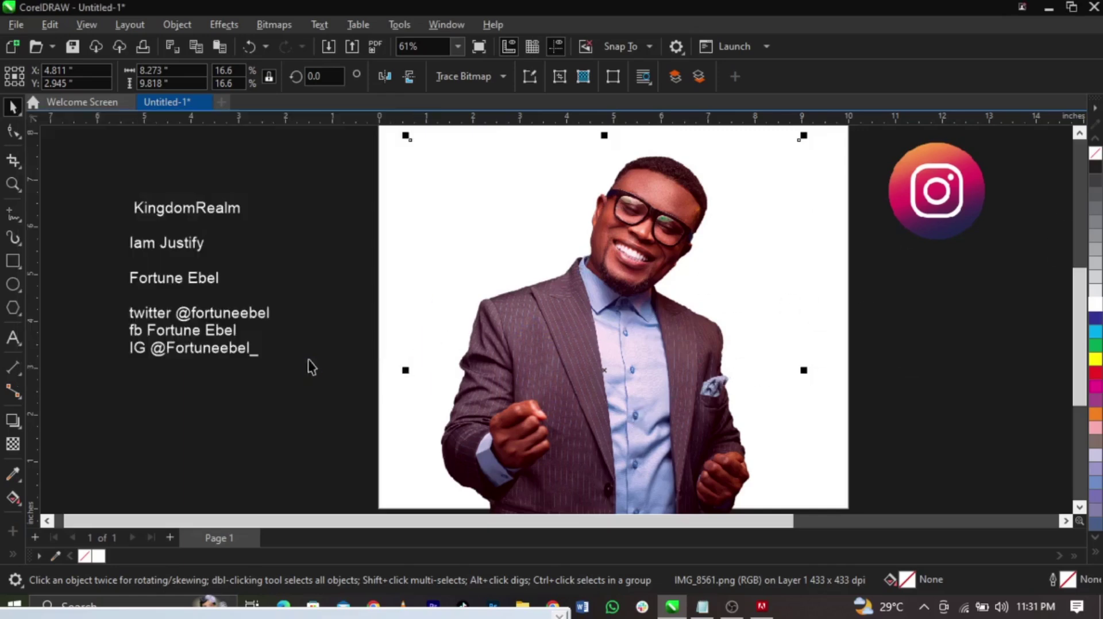
pyautogui.click(250, 48)
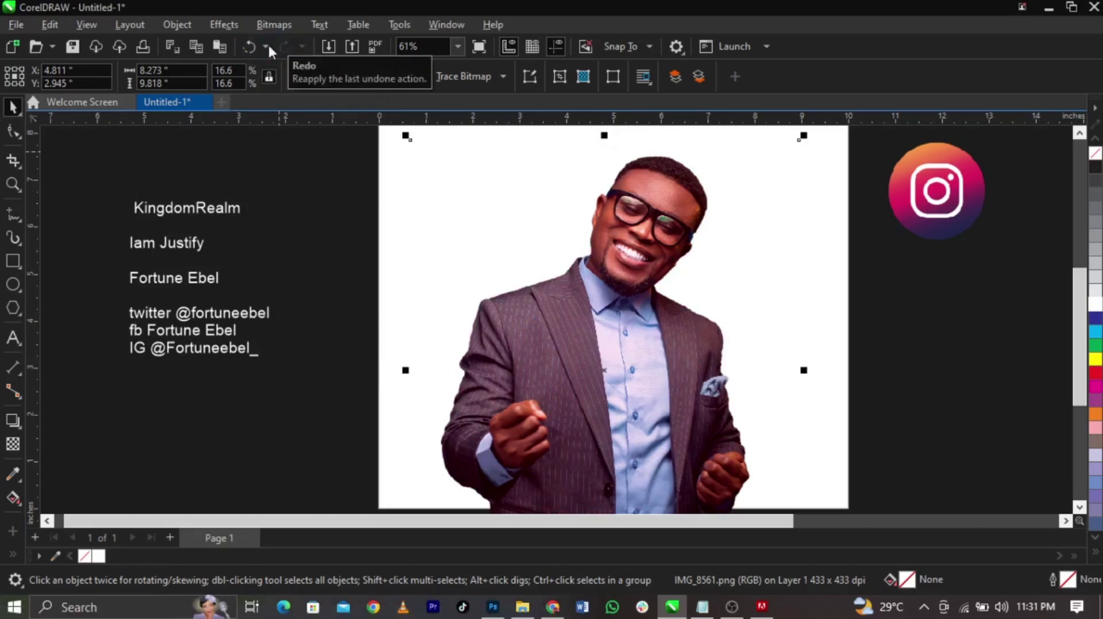
pyautogui.click(280, 43)
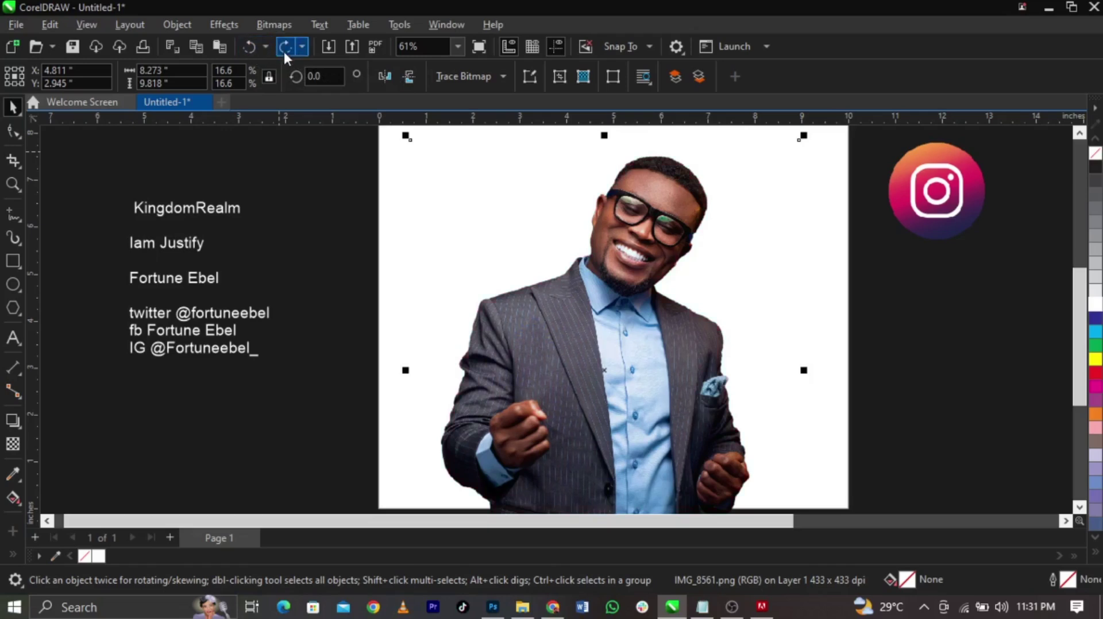
# Reapply the colour balance and PowerClip the man's photo inside the square page frame
pyautogui.click(284, 48)
pyautogui.rightClick(664, 217)
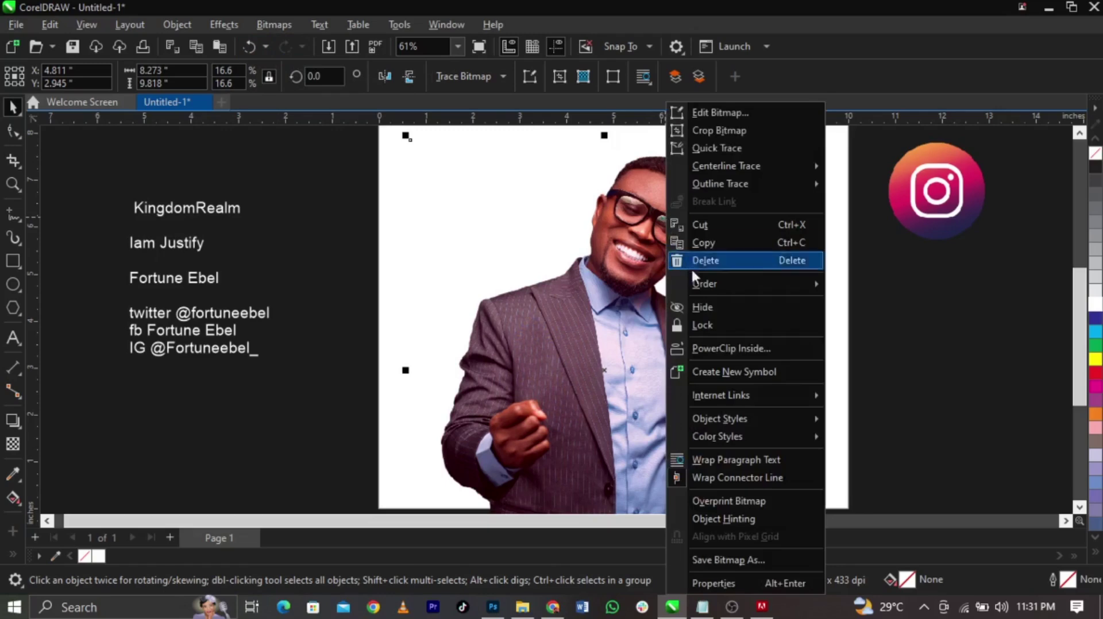
pyautogui.click(733, 347)
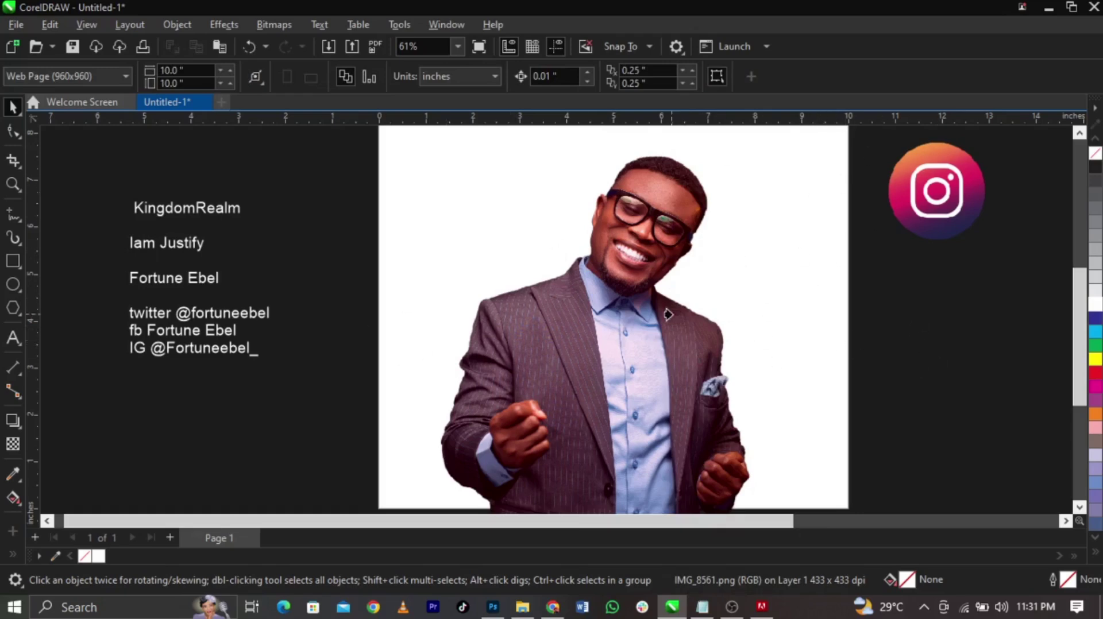
pyautogui.click(843, 294)
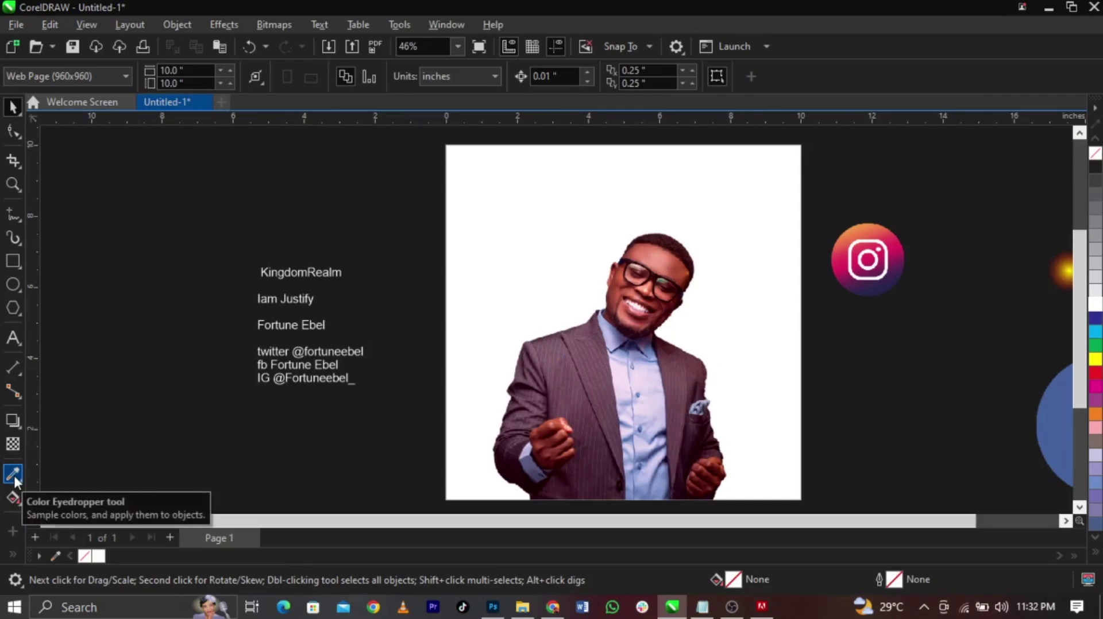
# Fill the background square with a salmon pink sampled from the skin near the man's chin
pyautogui.click(13, 473)
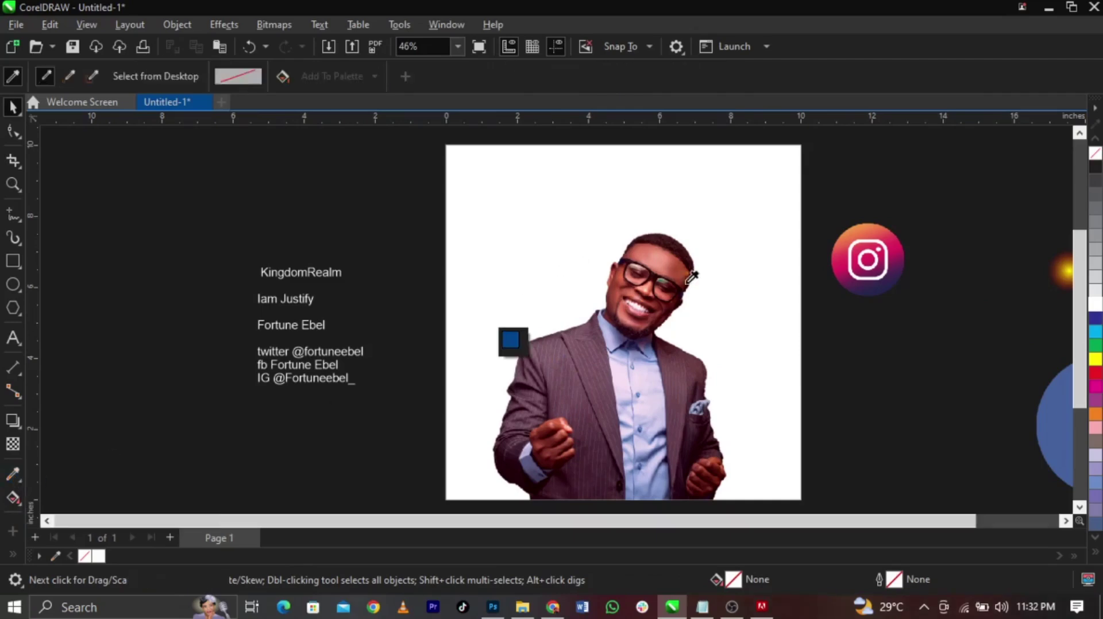
pyautogui.scroll(2, 673, 254)
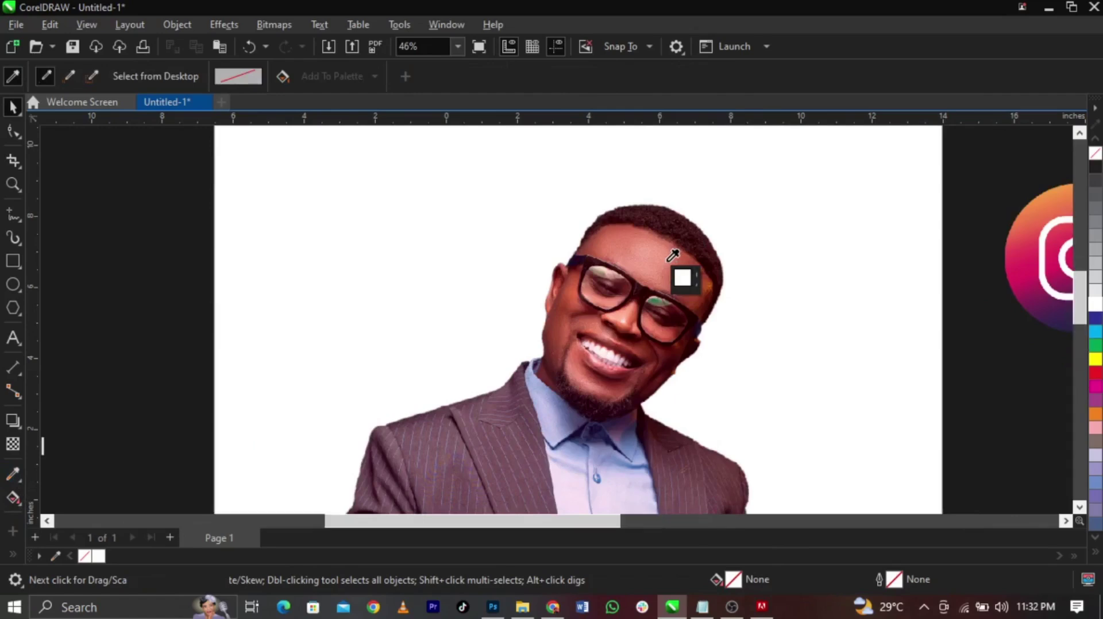
pyautogui.scroll(3, 673, 255)
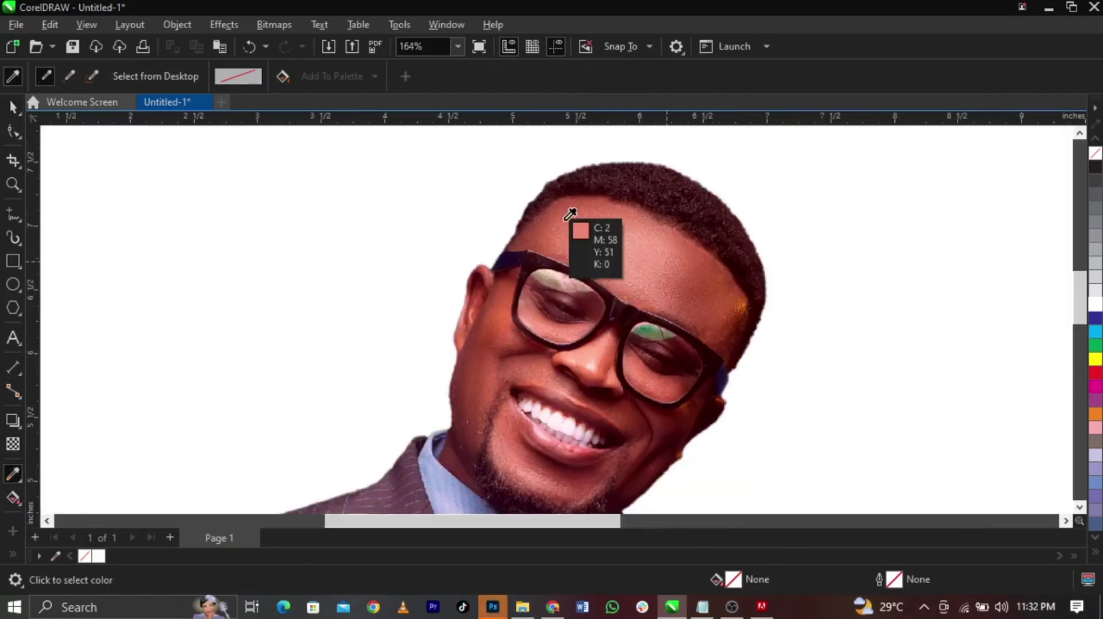
pyautogui.click(570, 221)
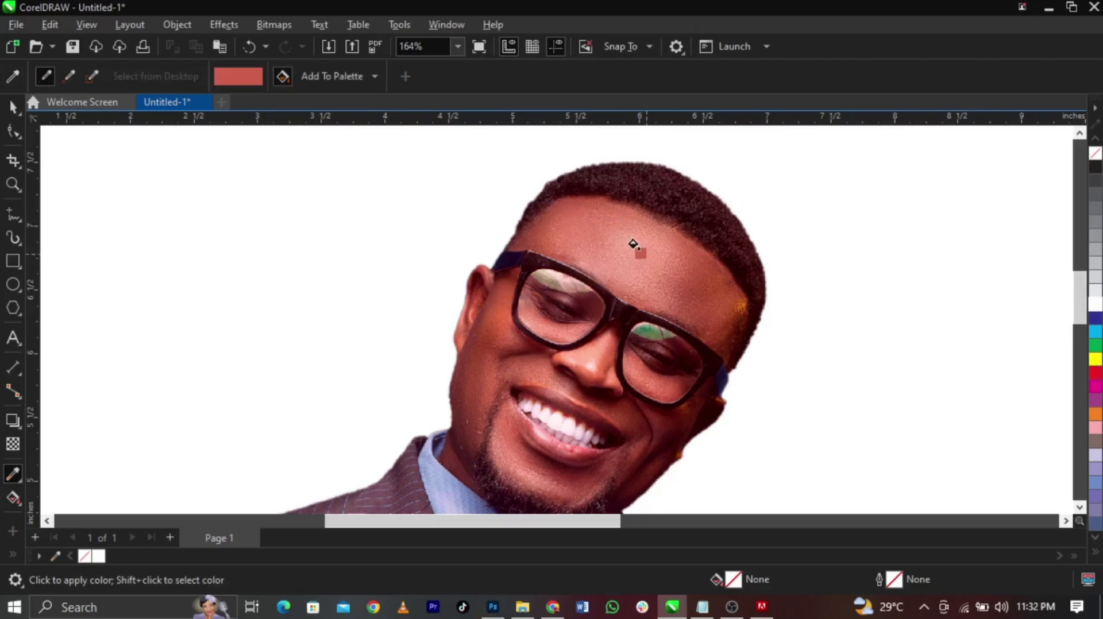
pyautogui.press('space')
pyautogui.click(14, 474)
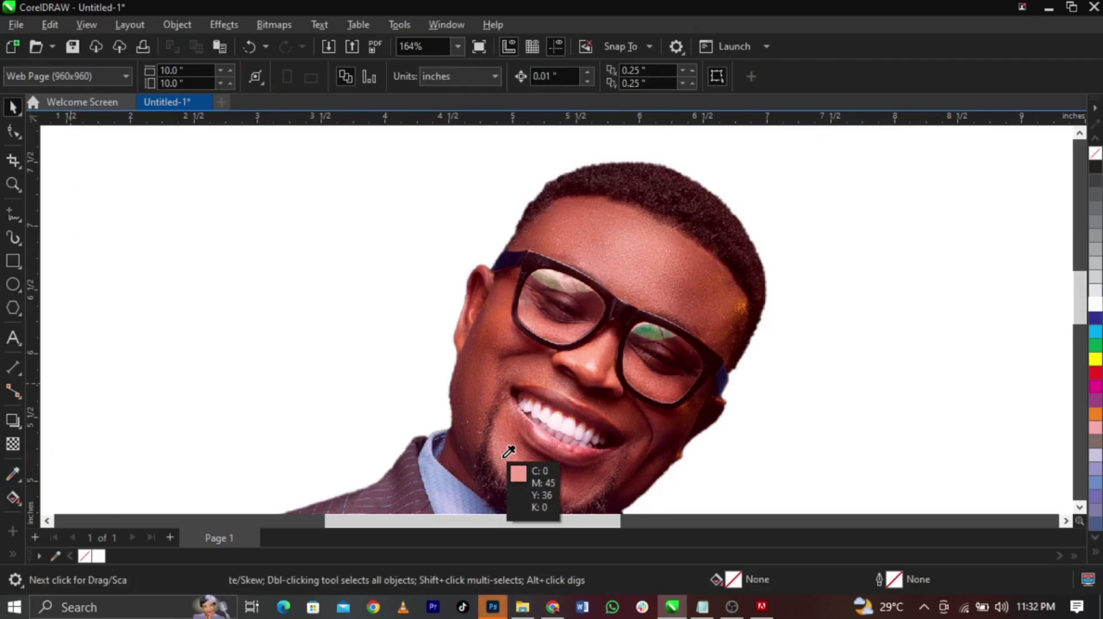
pyautogui.click(505, 448)
pyautogui.scroll(-4, 505, 442)
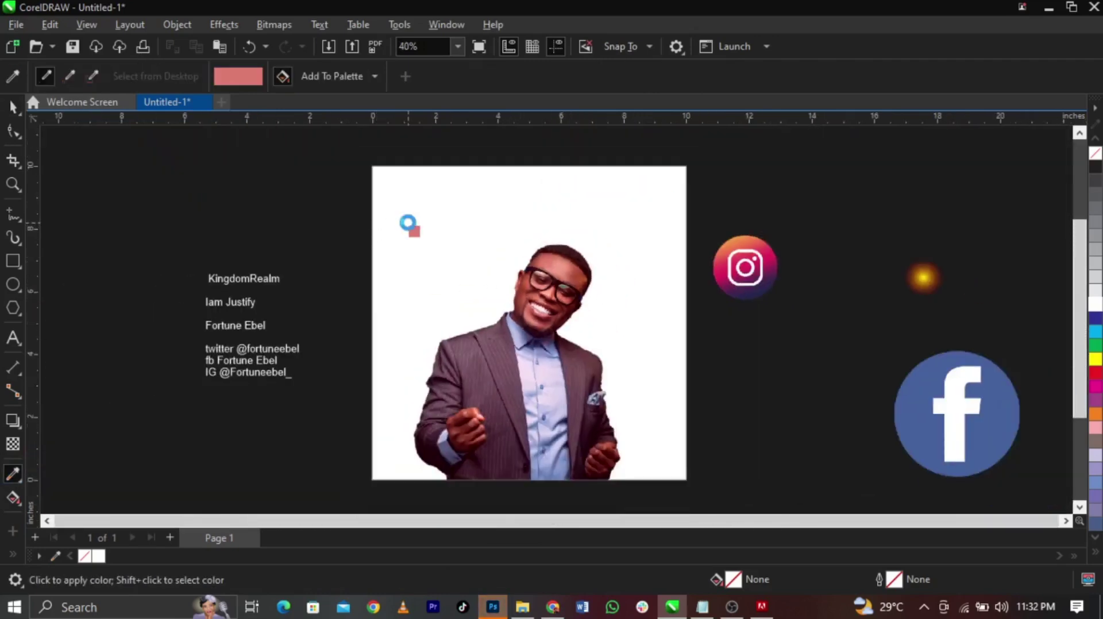
pyautogui.click(469, 242)
pyautogui.press('space')
pyautogui.scroll(1, 470, 252)
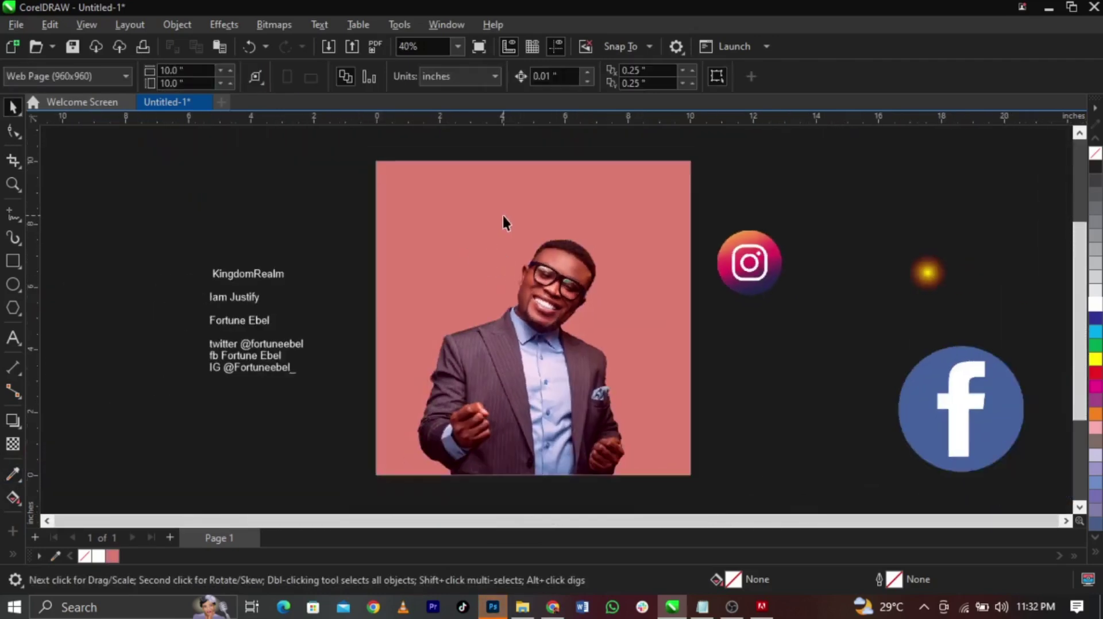
pyautogui.scroll(-1, 475, 301)
# Lighten the frame's pink fill toward white in the Edit Fill dialog
pyautogui.scroll(1, 443, 226)
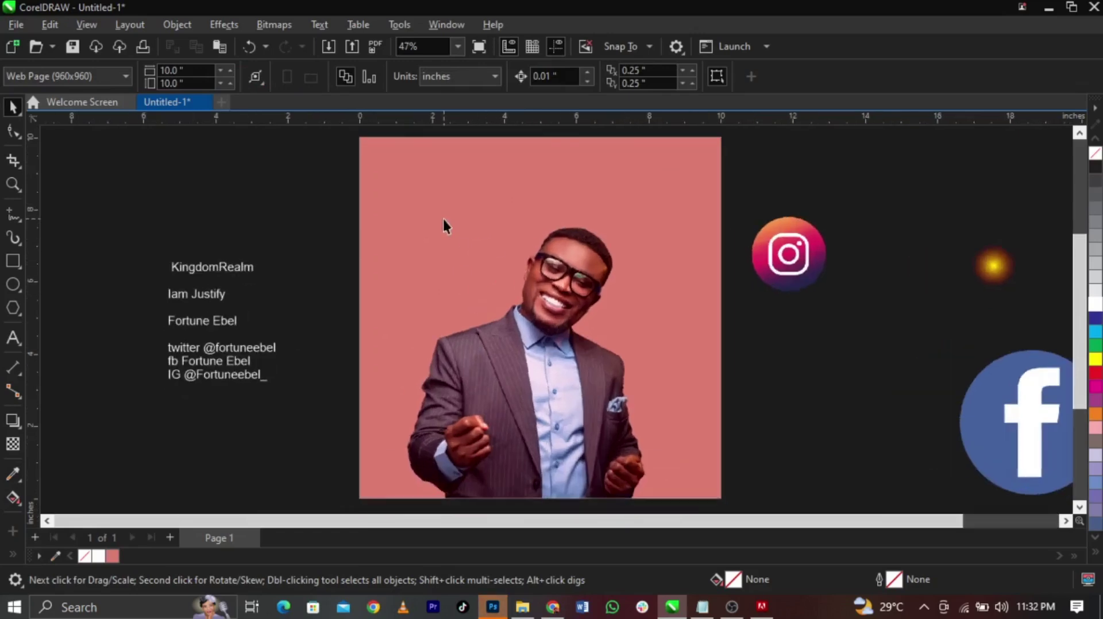
pyautogui.click(444, 219)
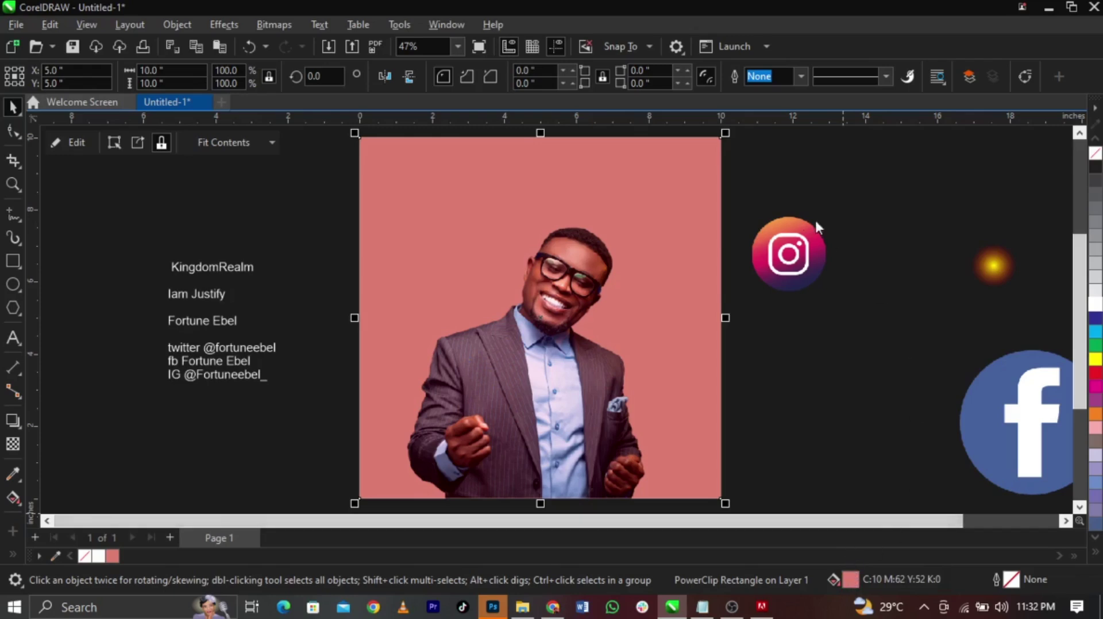
pyautogui.hotkey('shift', 'F11')
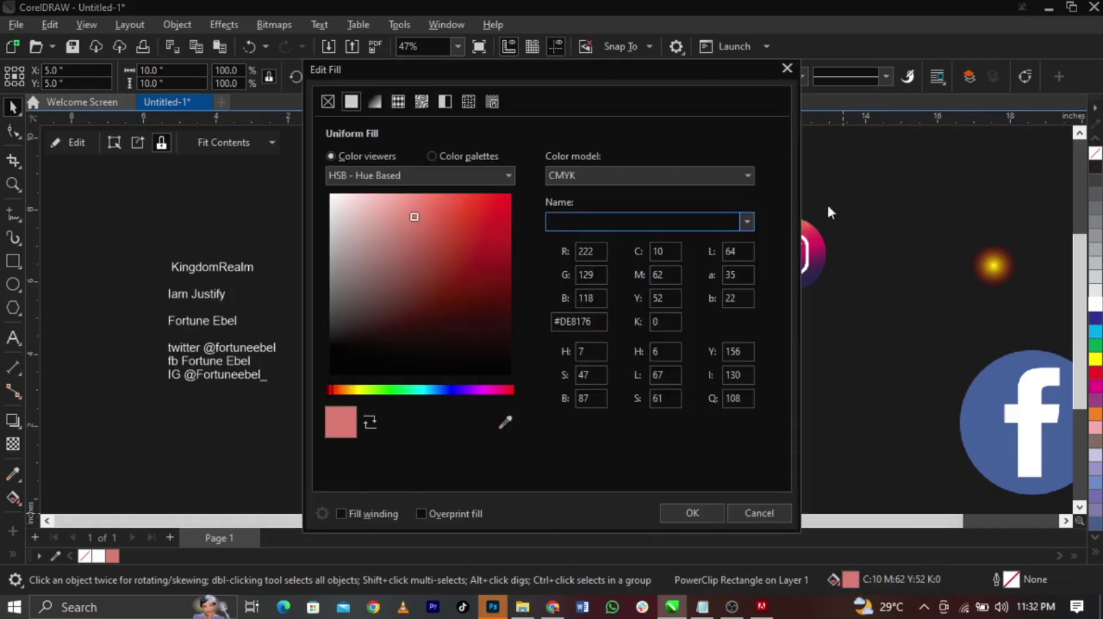
pyautogui.moveTo(601, 83); pyautogui.dragTo(952, 87)
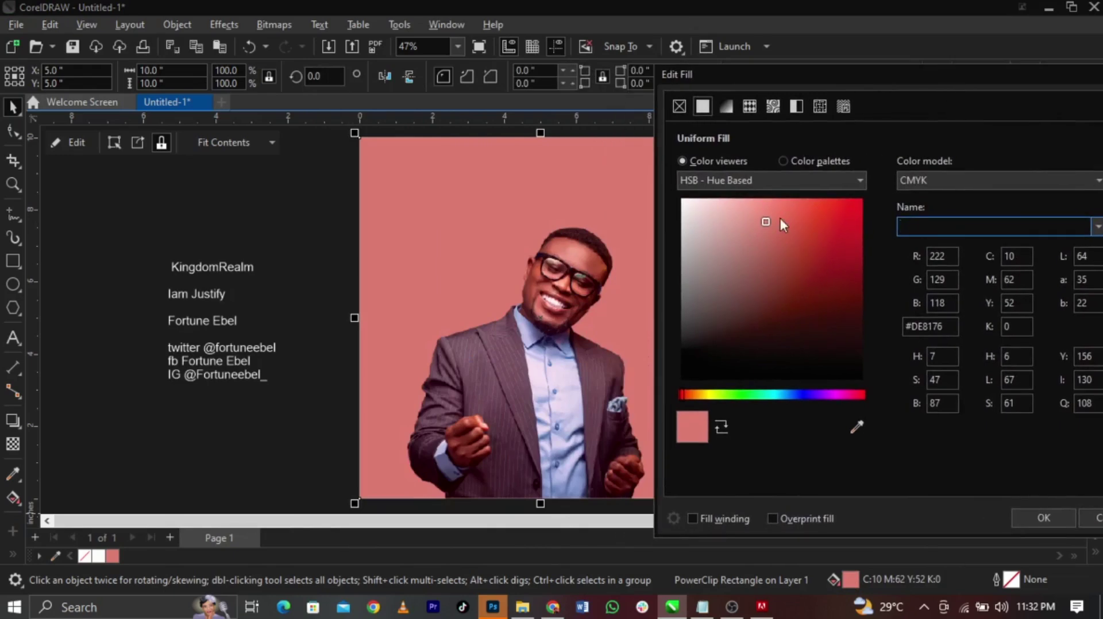
pyautogui.moveTo(767, 221)
pyautogui.mouseDown()
pyautogui.moveTo(763, 212)
pyautogui.moveTo(761, 250)
pyautogui.moveTo(706, 181)
pyautogui.mouseUp()
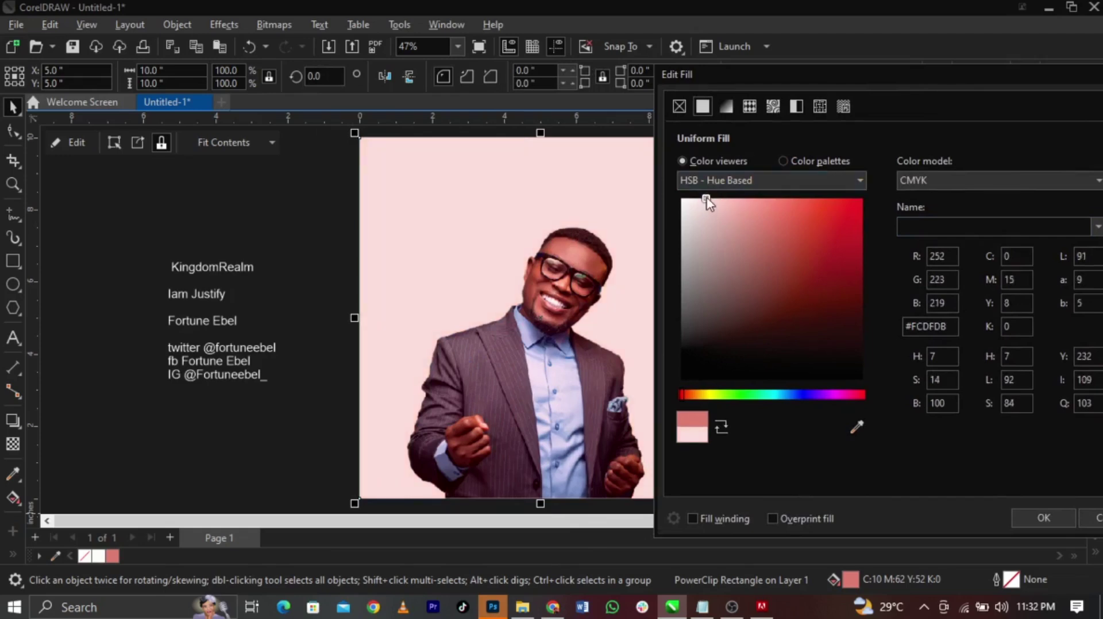
pyautogui.moveTo(706, 197); pyautogui.dragTo(702, 197)
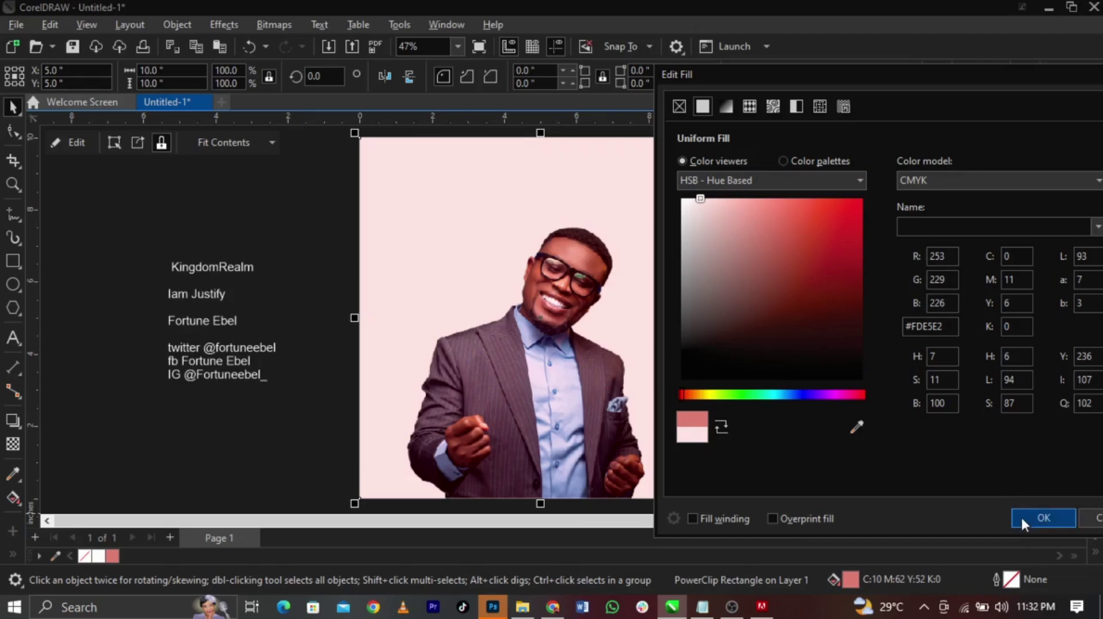
pyautogui.click(1044, 518)
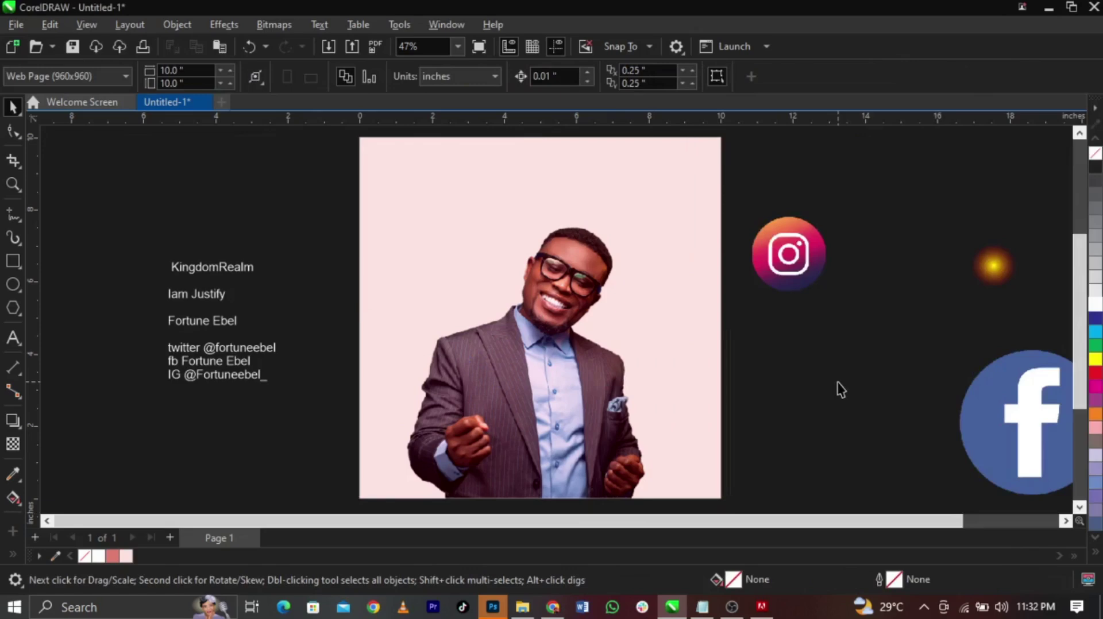
# Lighten the background fill further to pale pink #FDEDEB
pyautogui.scroll(-1, 559, 340)
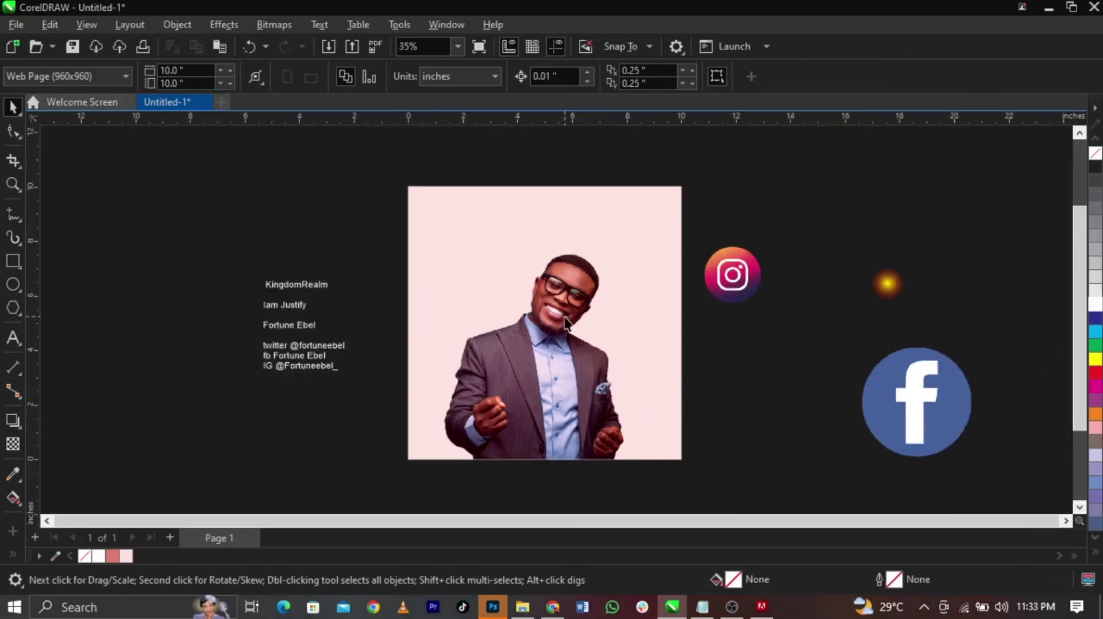
pyautogui.scroll(1, 565, 324)
pyautogui.scroll(-1, 564, 323)
pyautogui.scroll(1, 556, 345)
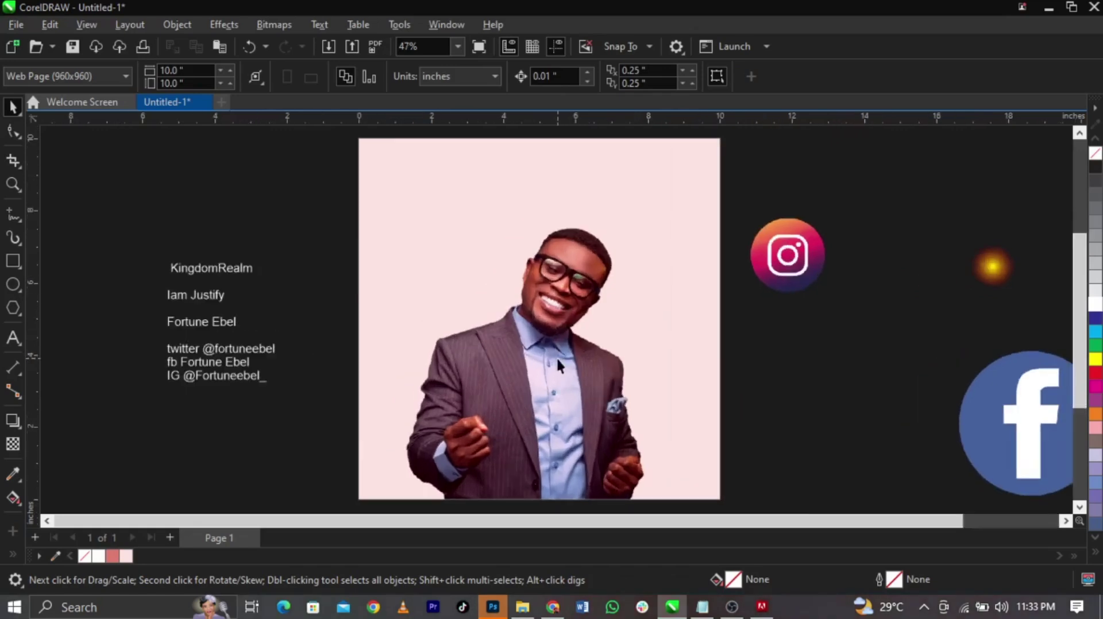
pyautogui.click(649, 376)
pyautogui.doubleClick(849, 580)
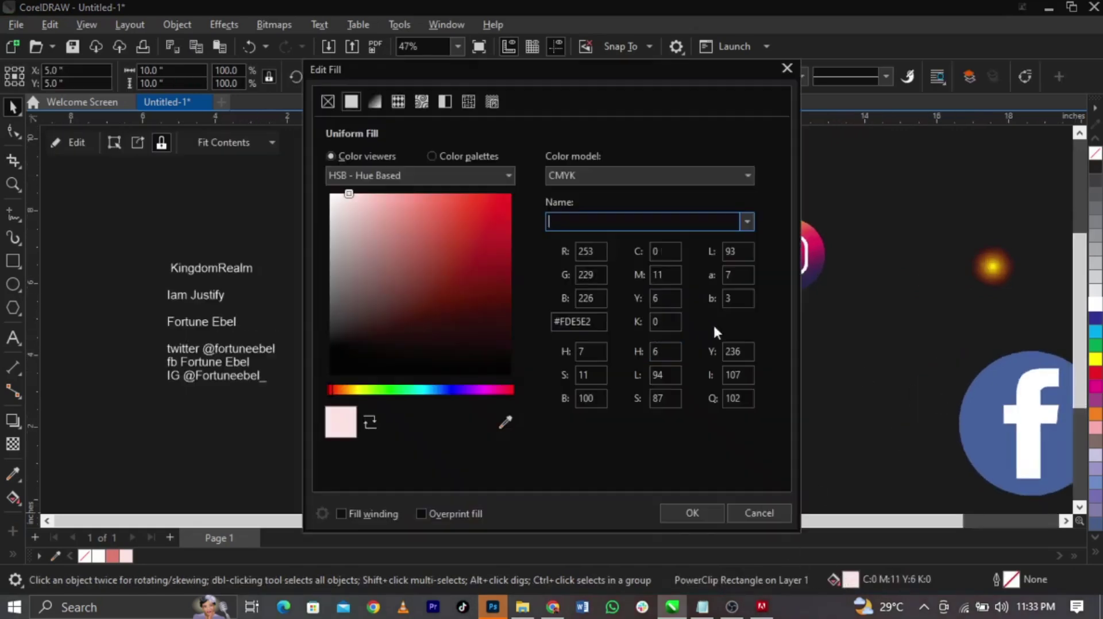
pyautogui.moveTo(552, 82); pyautogui.dragTo(928, 107)
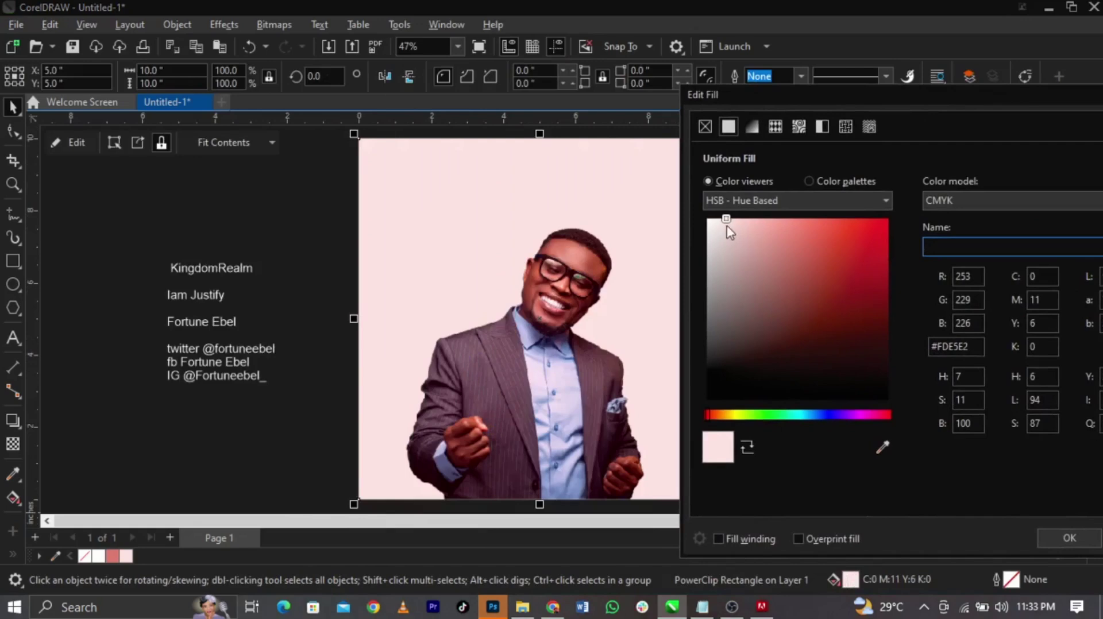
pyautogui.moveTo(727, 220); pyautogui.dragTo(724, 219)
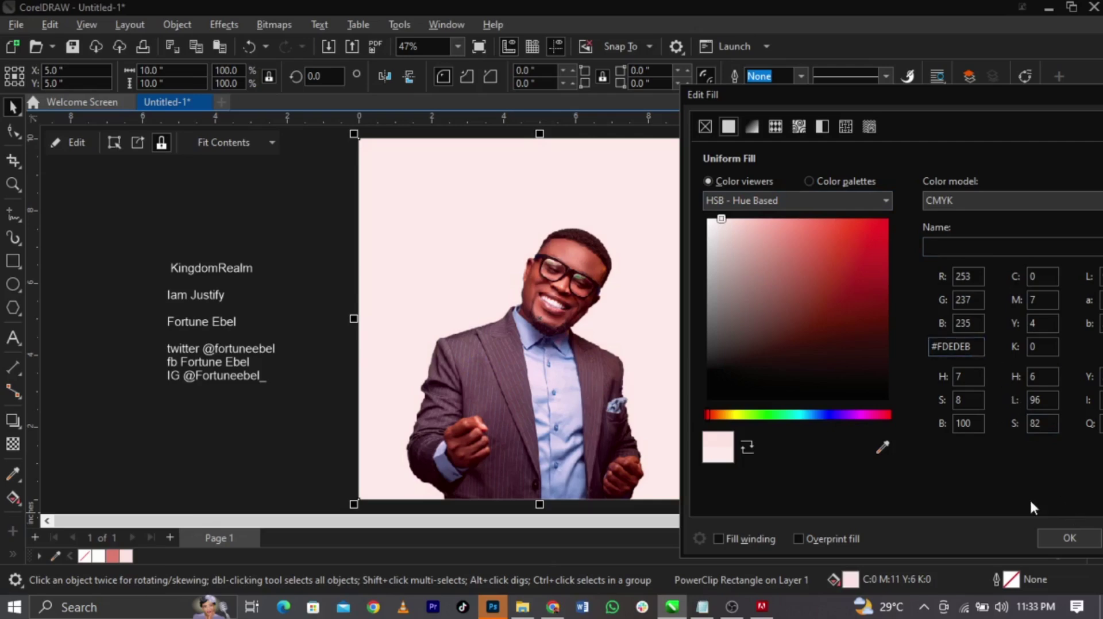
pyautogui.click(1070, 537)
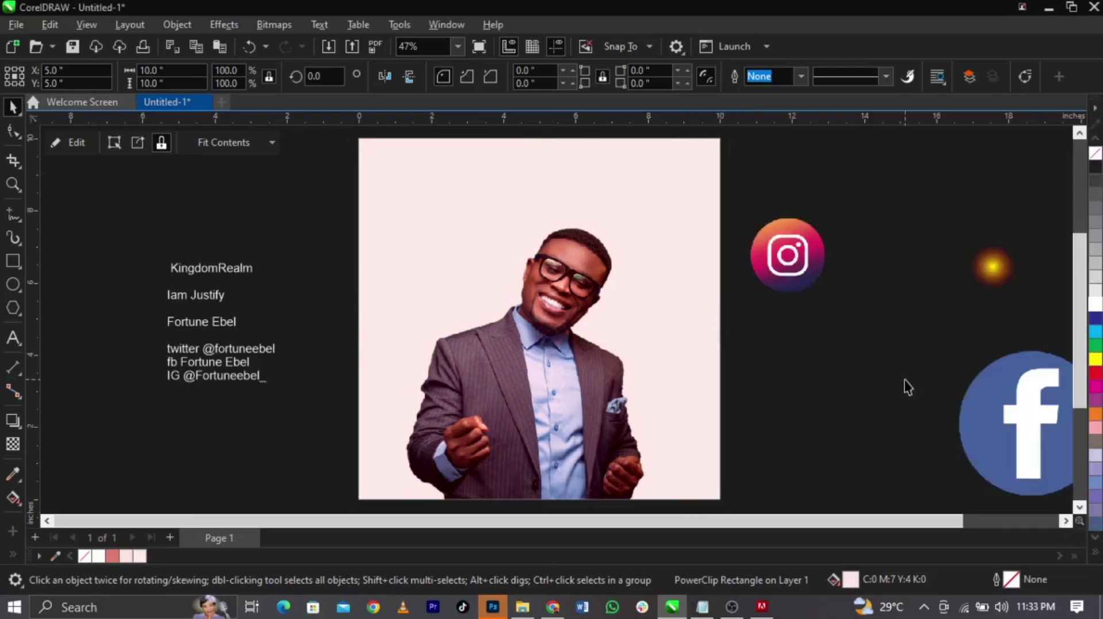
pyautogui.click(905, 381)
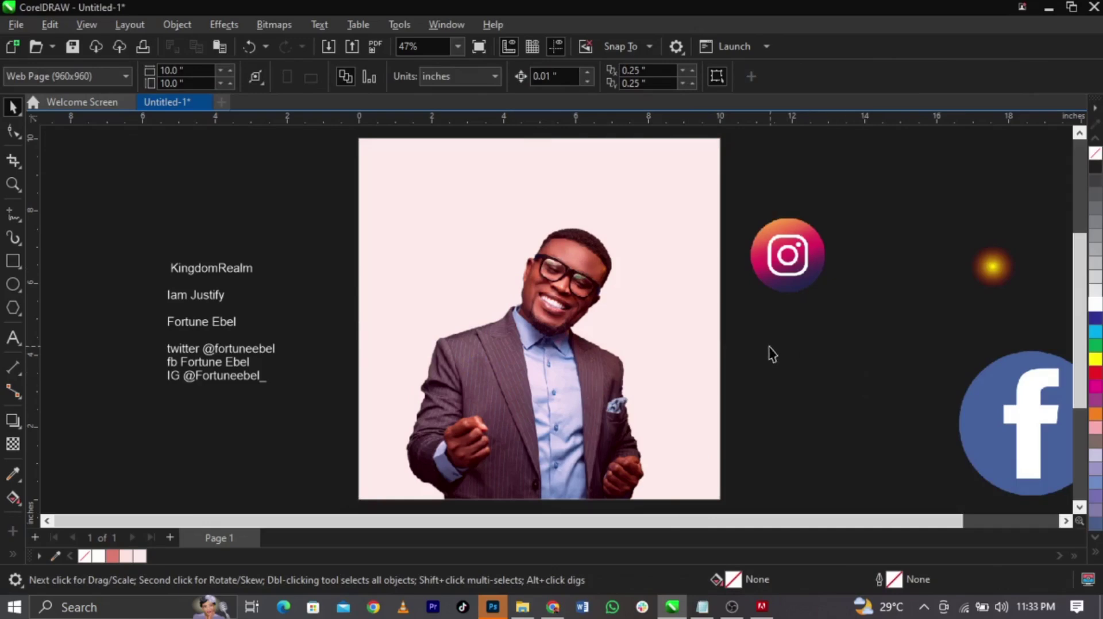
# Bring Chrome forward and search 'prin' to reach Pinterest's Business hub page
pyautogui.click(553, 607)
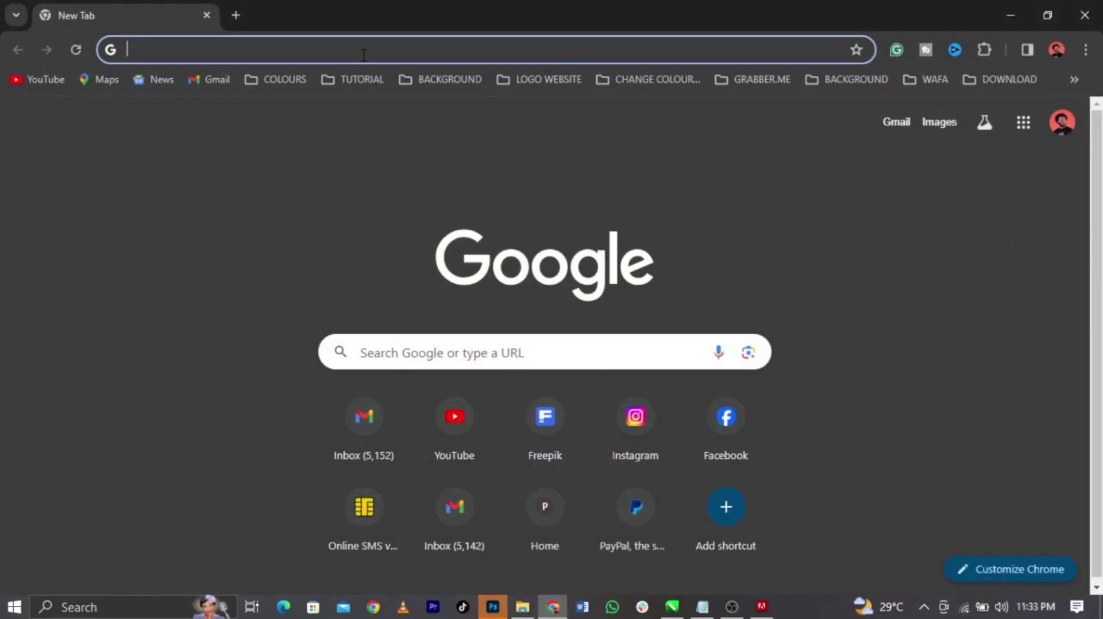
pyautogui.write('pri')
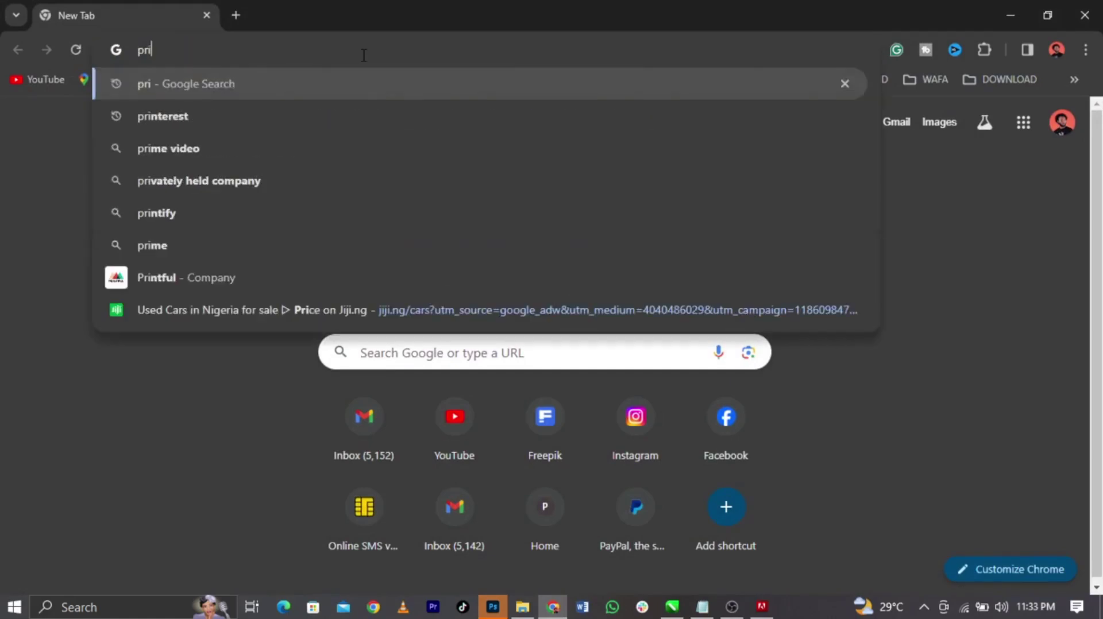
pyautogui.write('n')
pyautogui.press('Return')
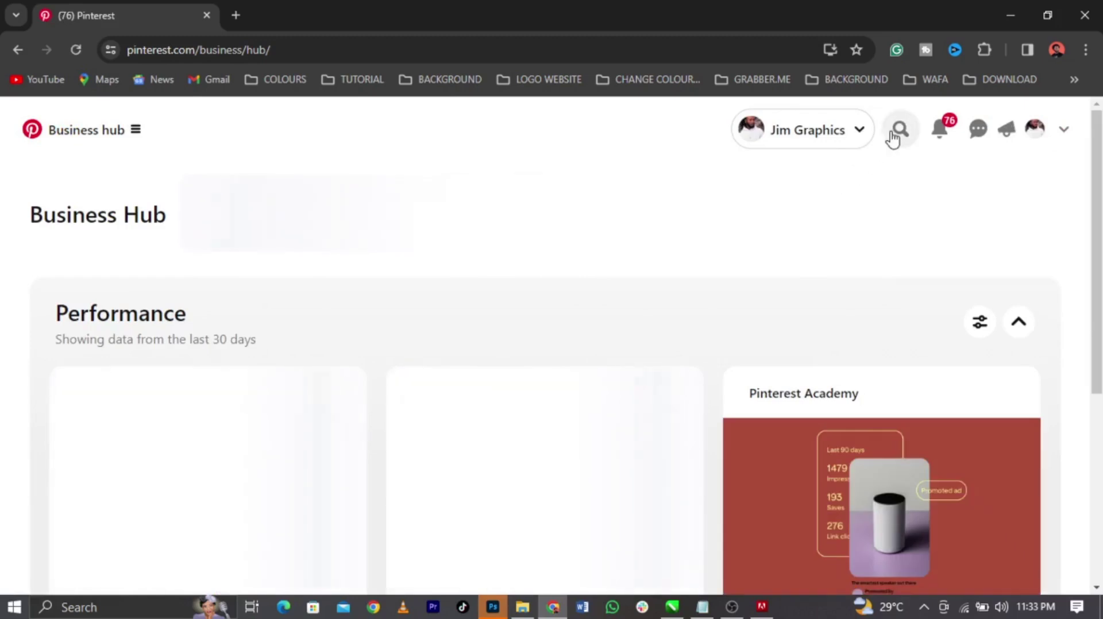
# Search Pinterest for 'cloud background' and open a black cloud pin
pyautogui.click(899, 129)
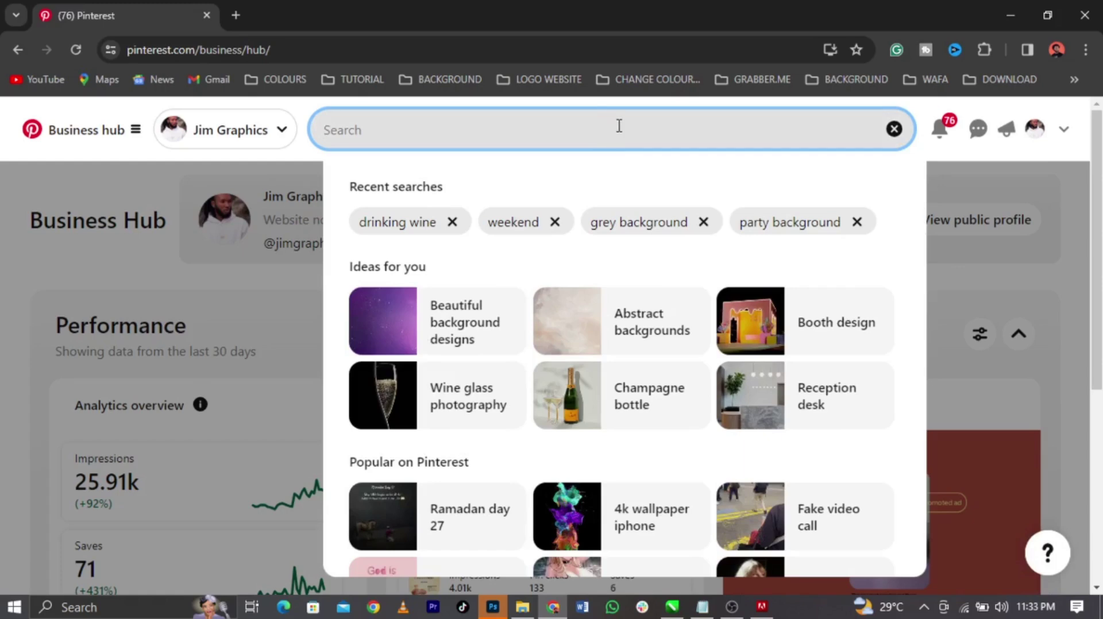
pyautogui.write('cloth')
pyautogui.press('BackSpace')
pyautogui.press('BackSpace')
pyautogui.write('ud backgr')
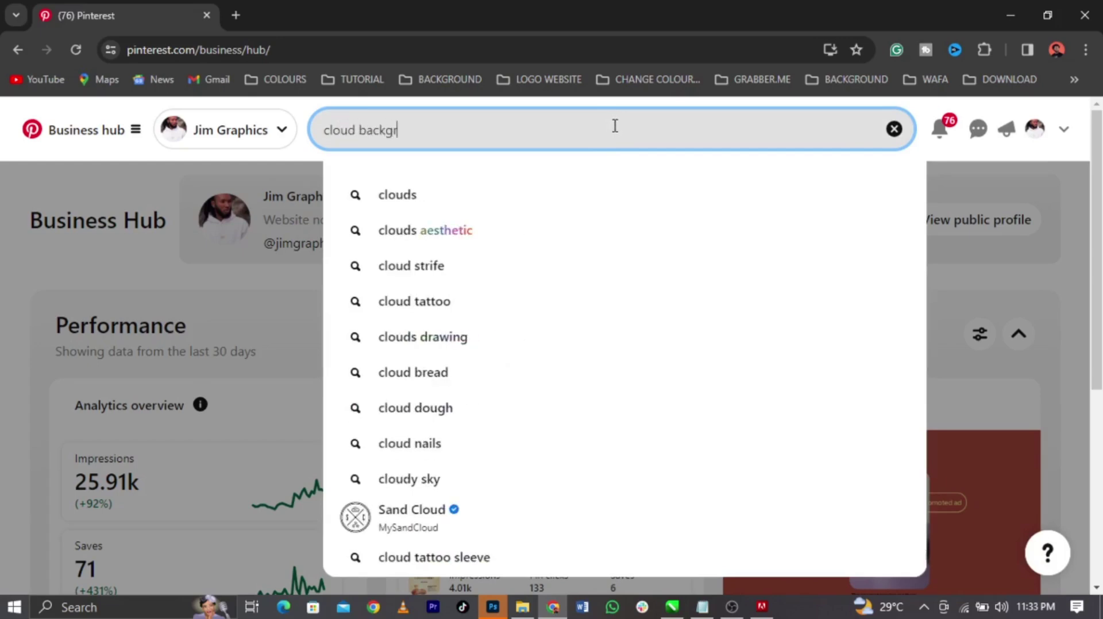
pyautogui.write('ound')
pyautogui.press('Return')
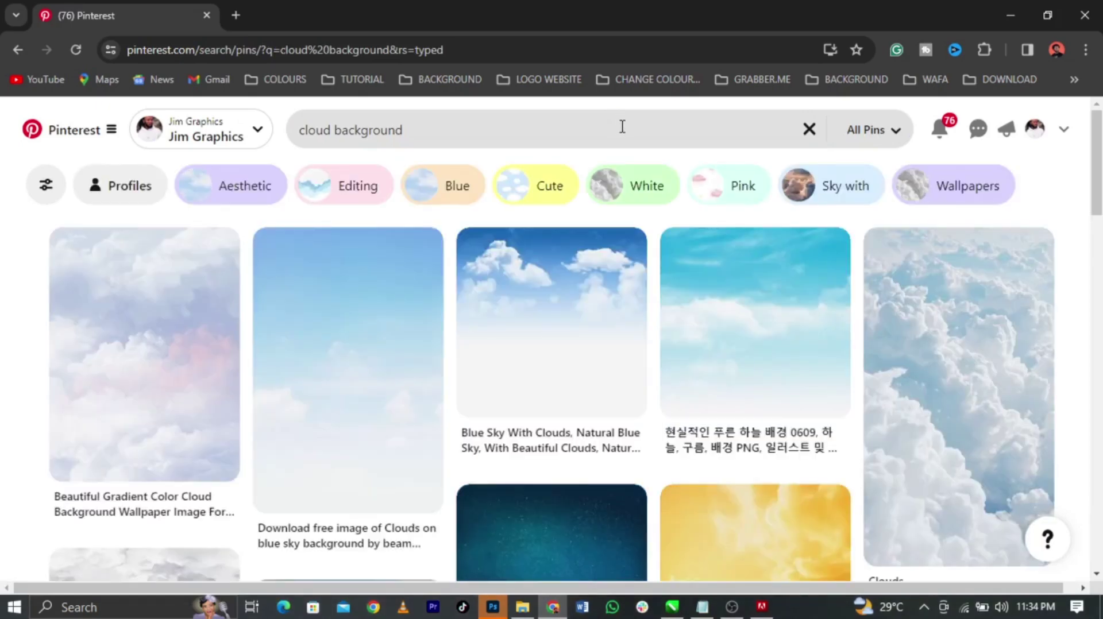
pyautogui.scroll(-5, 619, 213)
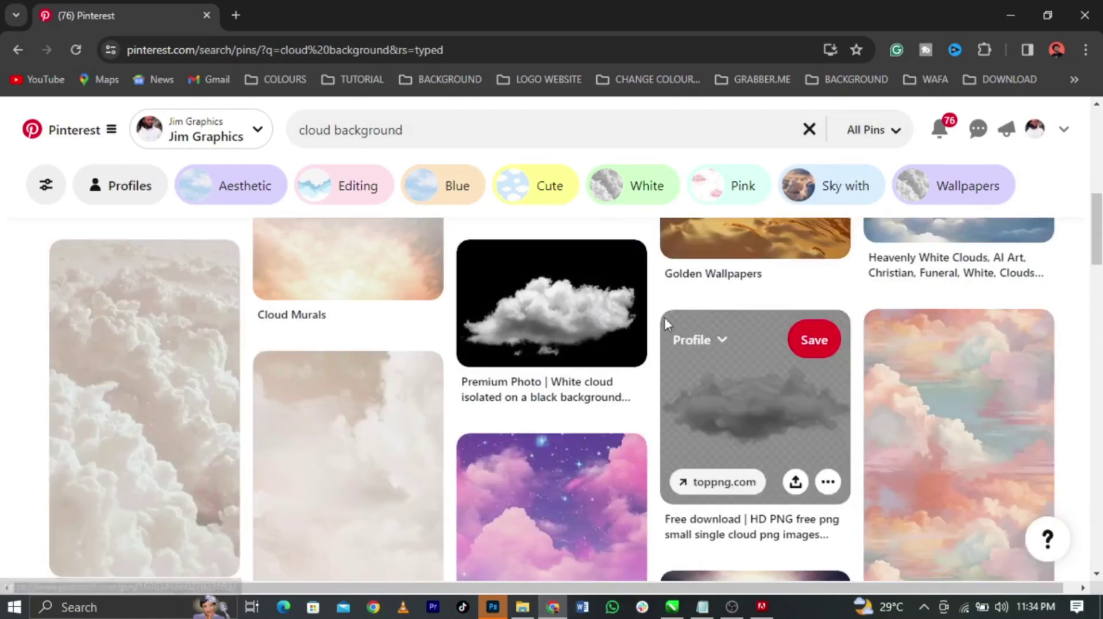
pyautogui.click(578, 325)
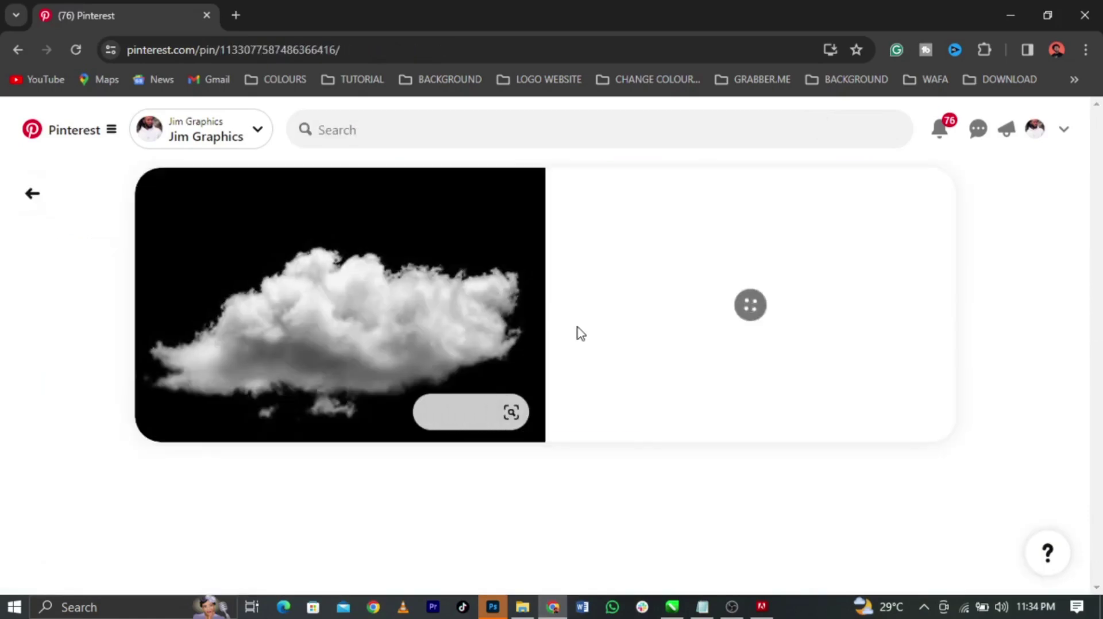
# Open the light-rays pin and save its image into the Iam Justify folder
pyautogui.scroll(-8, 968, 316)
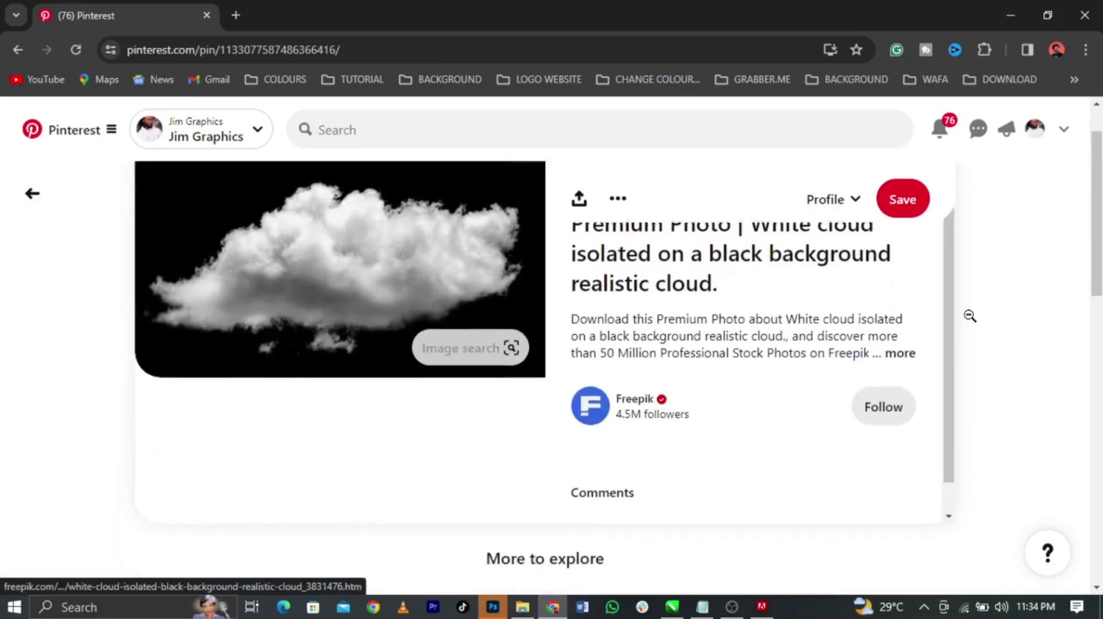
pyautogui.scroll(3, 1009, 315)
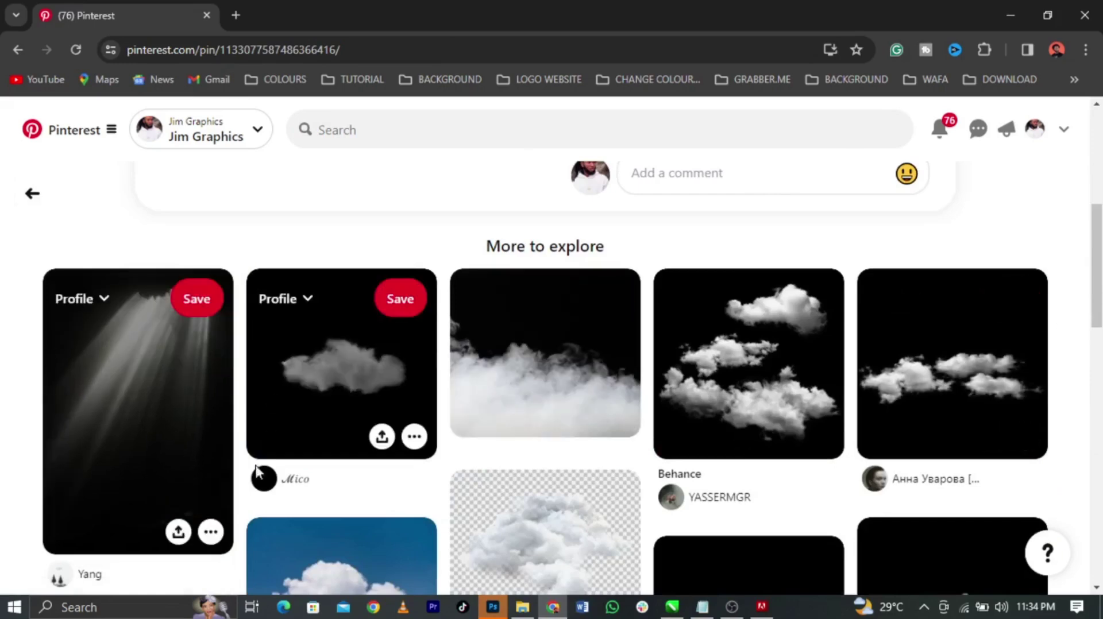
pyautogui.click(143, 423)
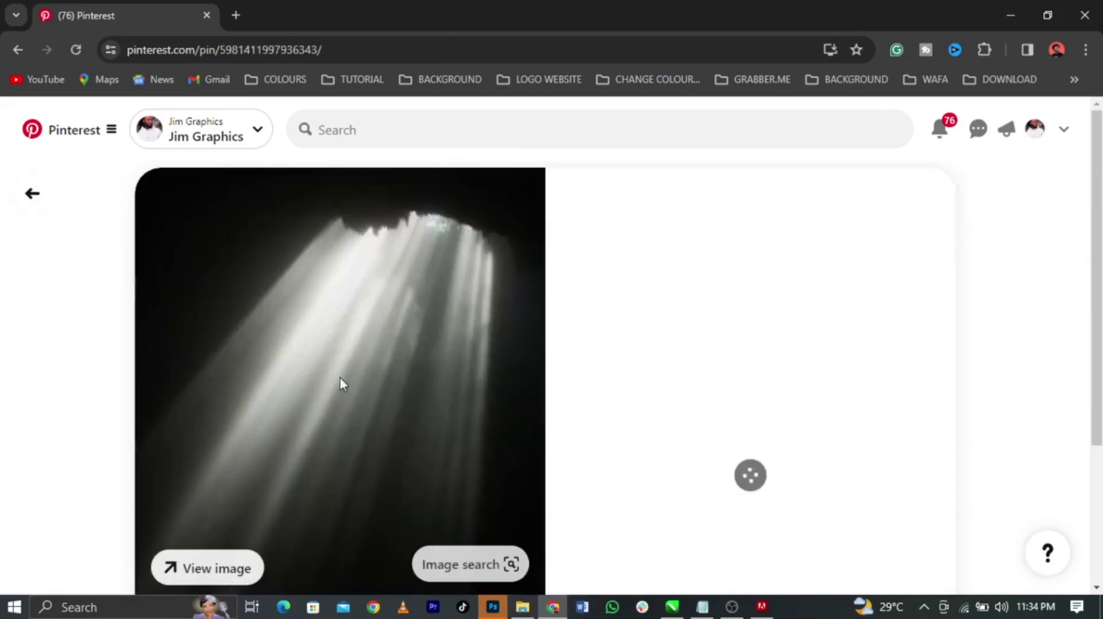
pyautogui.rightClick(464, 314)
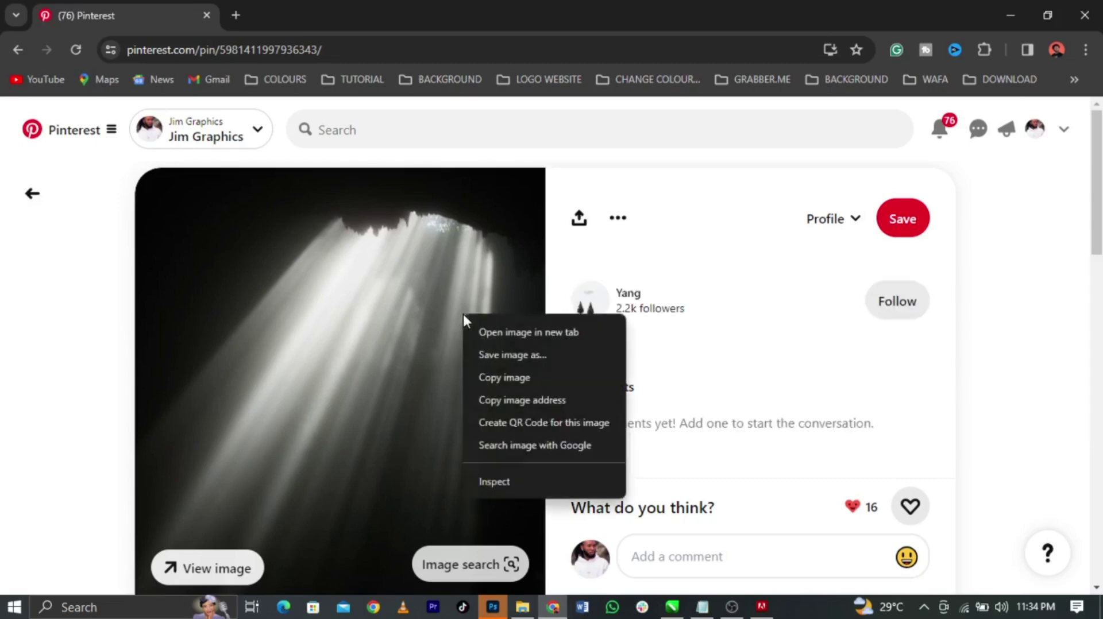
pyautogui.click(497, 359)
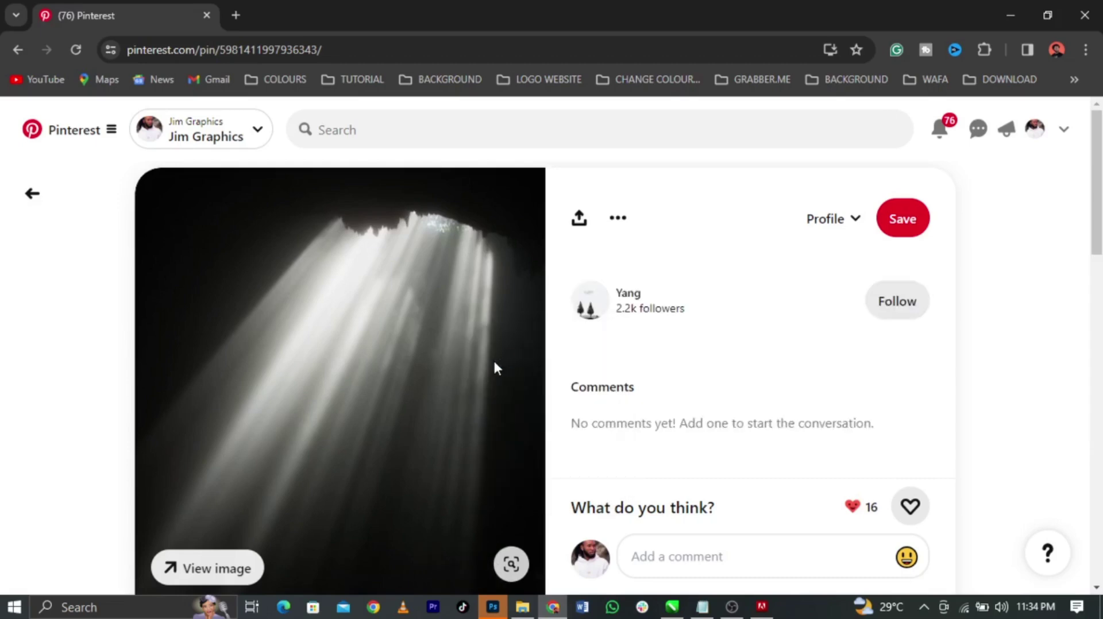
pyautogui.scroll(-5, 301, 158)
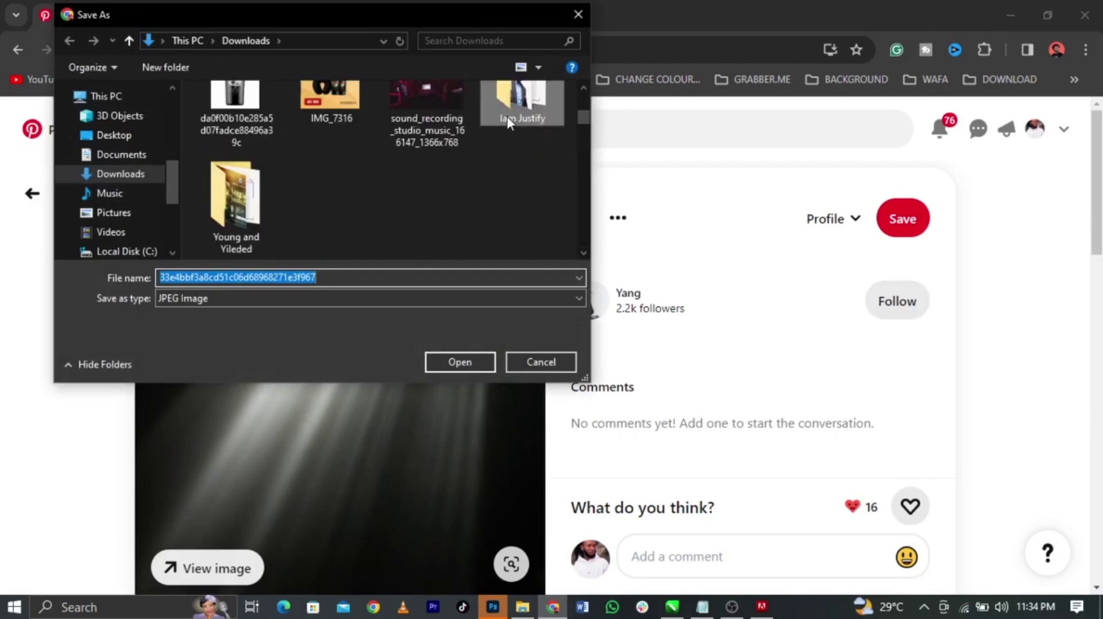
pyautogui.doubleClick(508, 118)
pyautogui.click(455, 361)
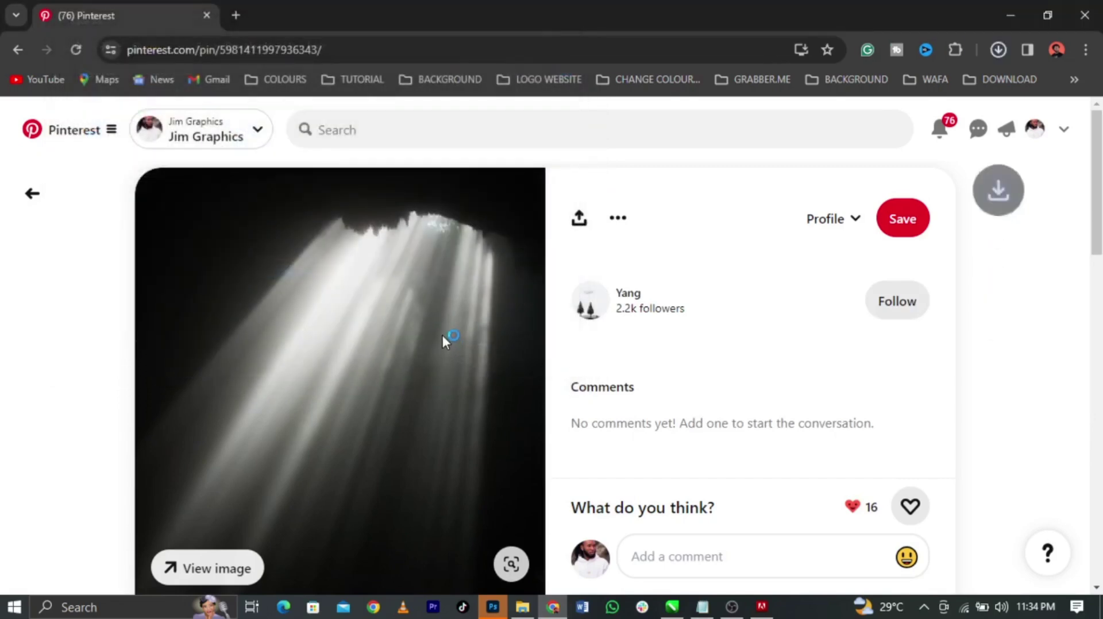
# Paste a copy of the light-rays image left of the CorelDRAW page, then return to the previous pin
pyautogui.rightClick(443, 337)
pyautogui.click(476, 398)
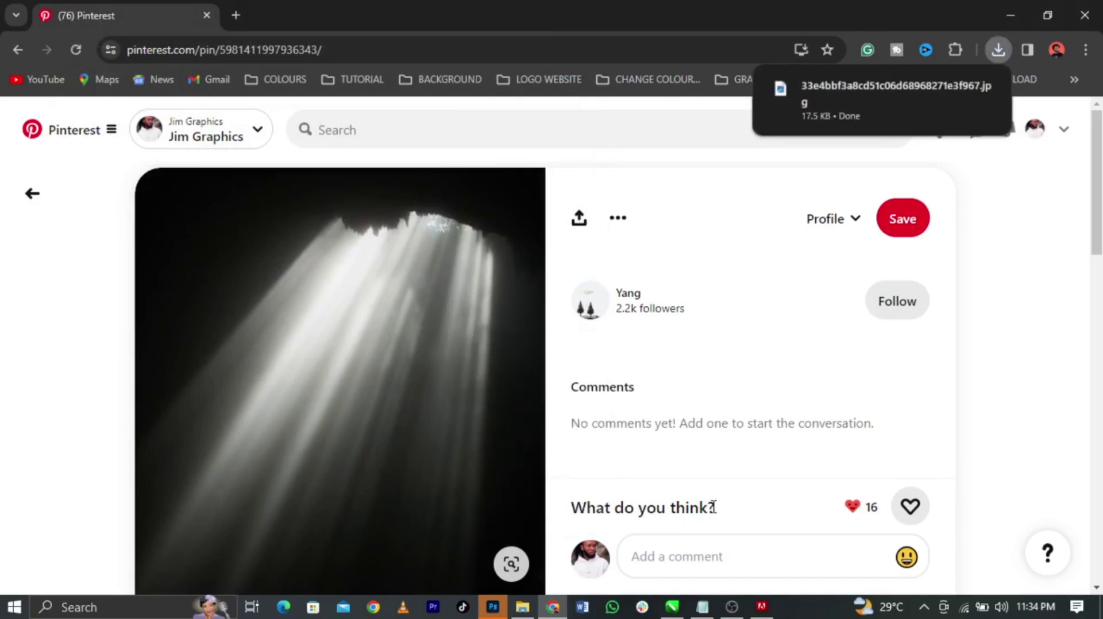
pyautogui.click(673, 606)
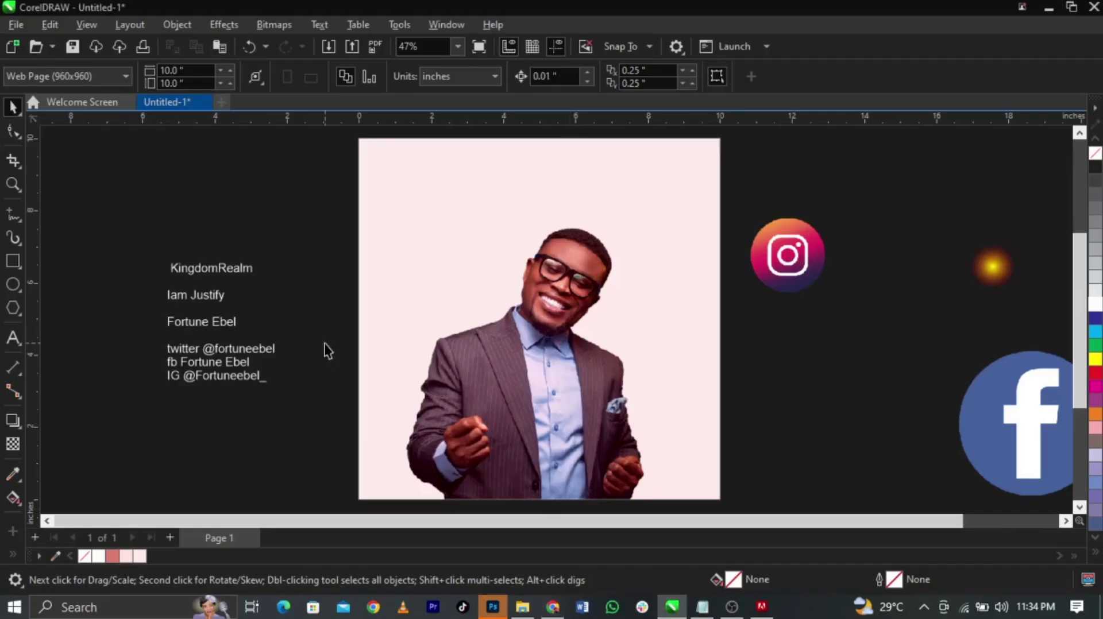
pyautogui.rightClick(301, 291)
pyautogui.click(350, 405)
pyautogui.moveTo(389, 376); pyautogui.dragTo(264, 354)
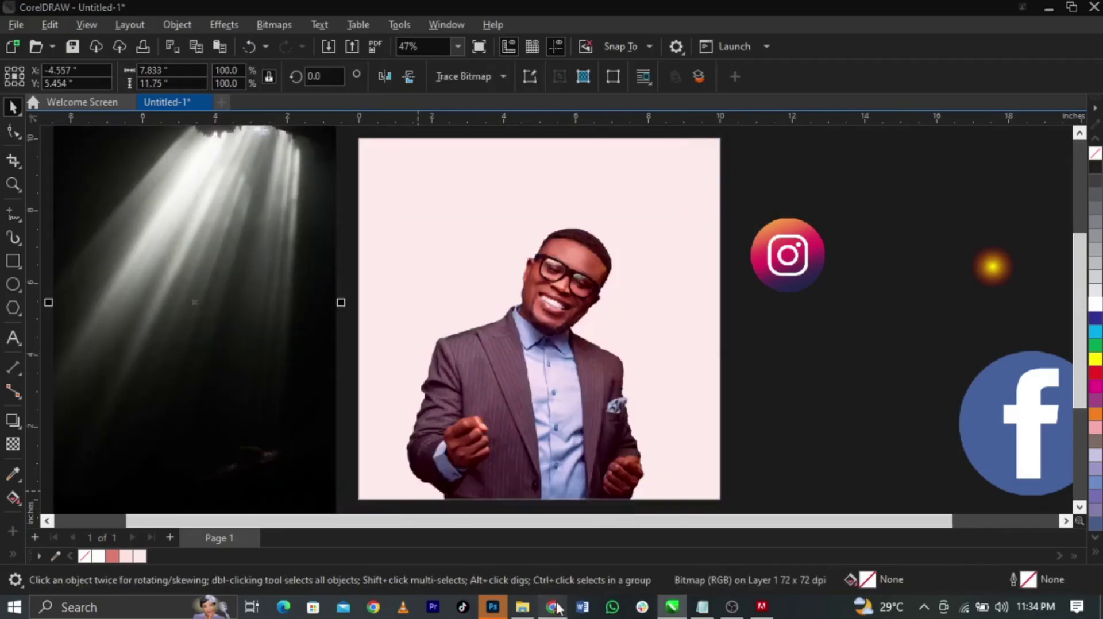
pyautogui.click(552, 606)
pyautogui.scroll(-5, 590, 484)
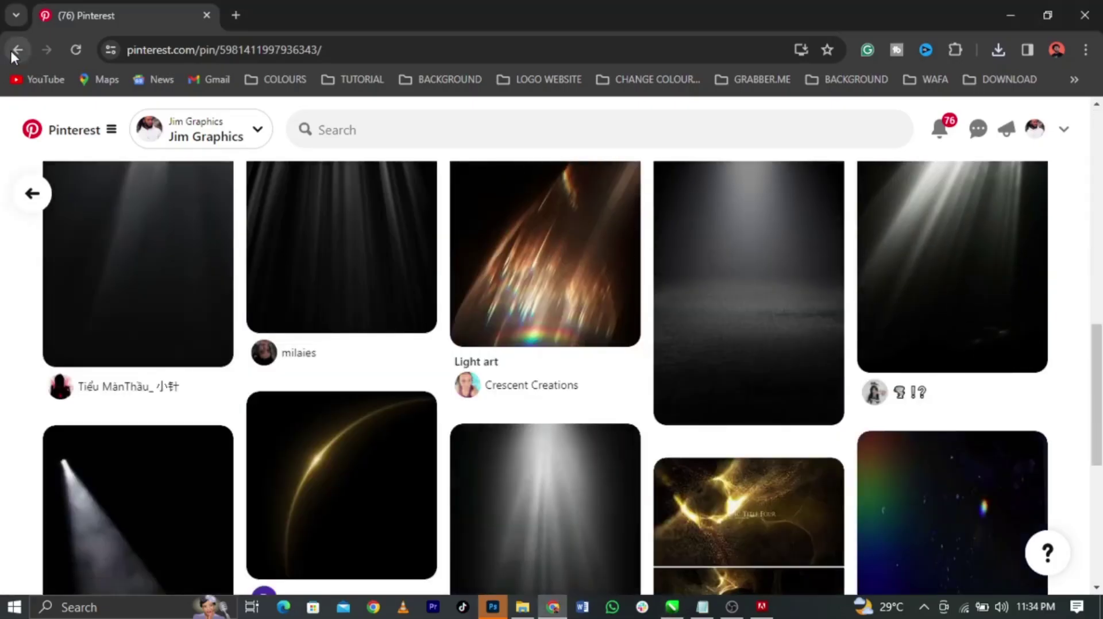
pyautogui.click(18, 50)
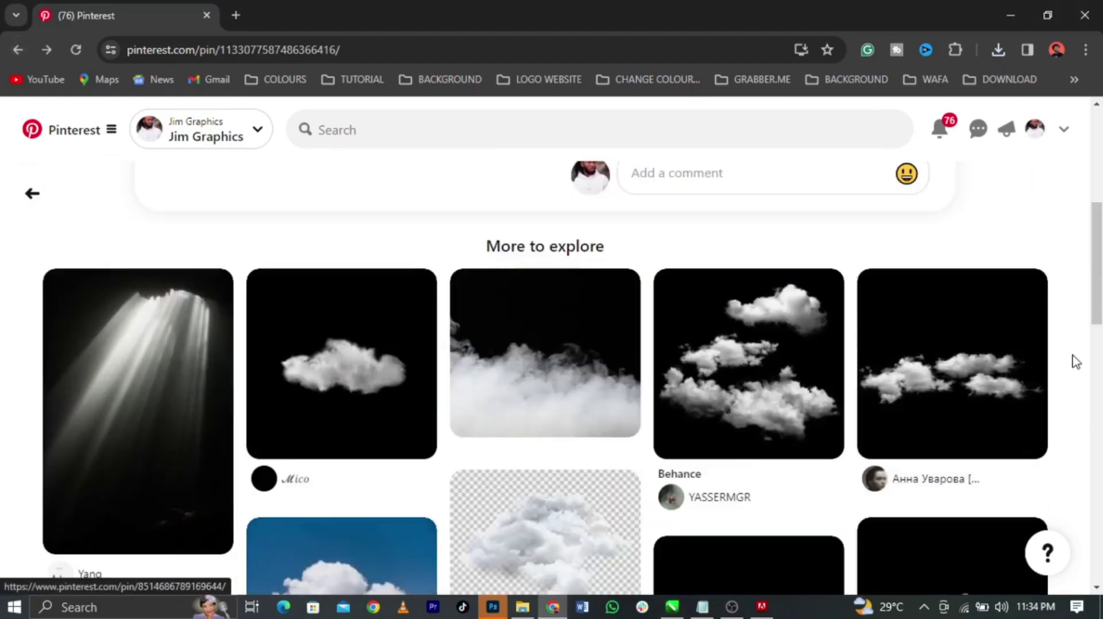
# Browse the related cloud pins and open the three-white-clouds pin
pyautogui.scroll(-3, 1073, 361)
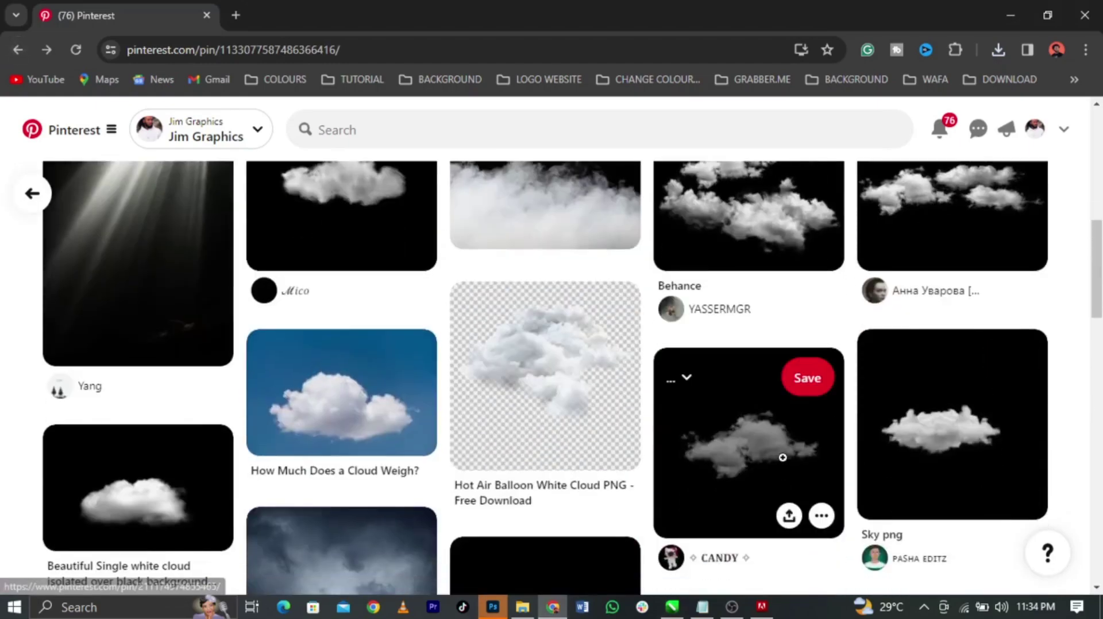
pyautogui.click(783, 460)
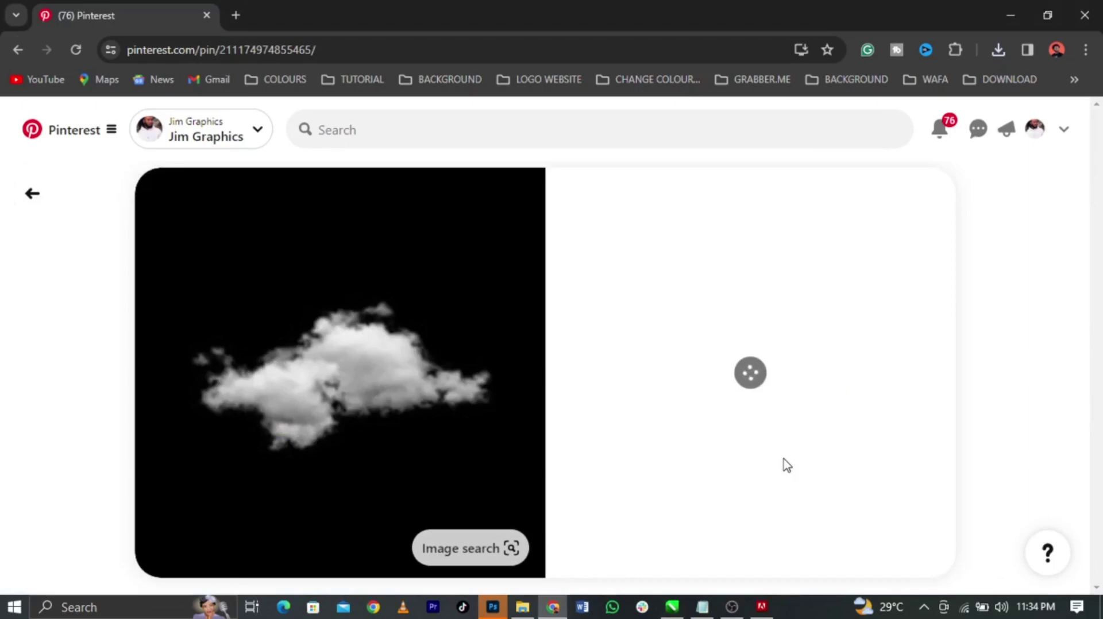
pyautogui.click(34, 195)
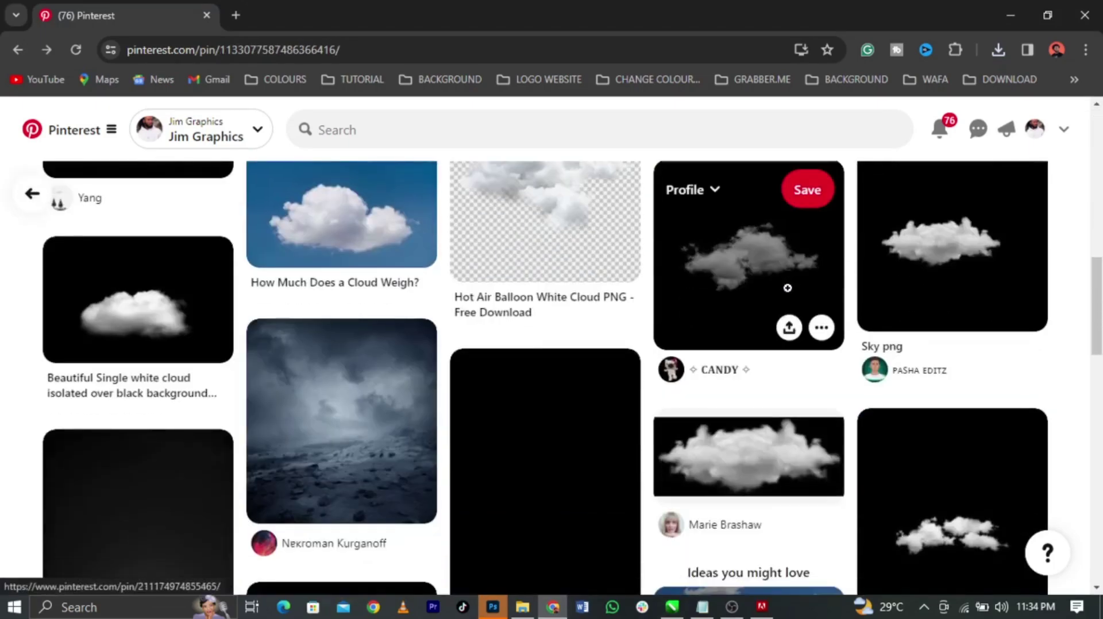
pyautogui.click(972, 531)
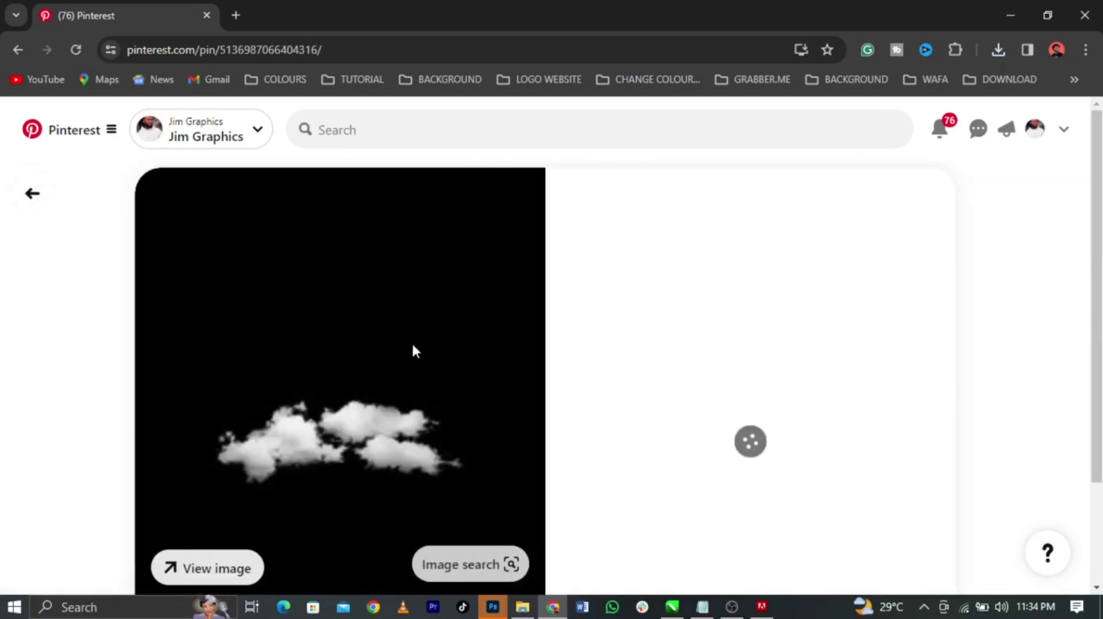
pyautogui.scroll(-2, 412, 345)
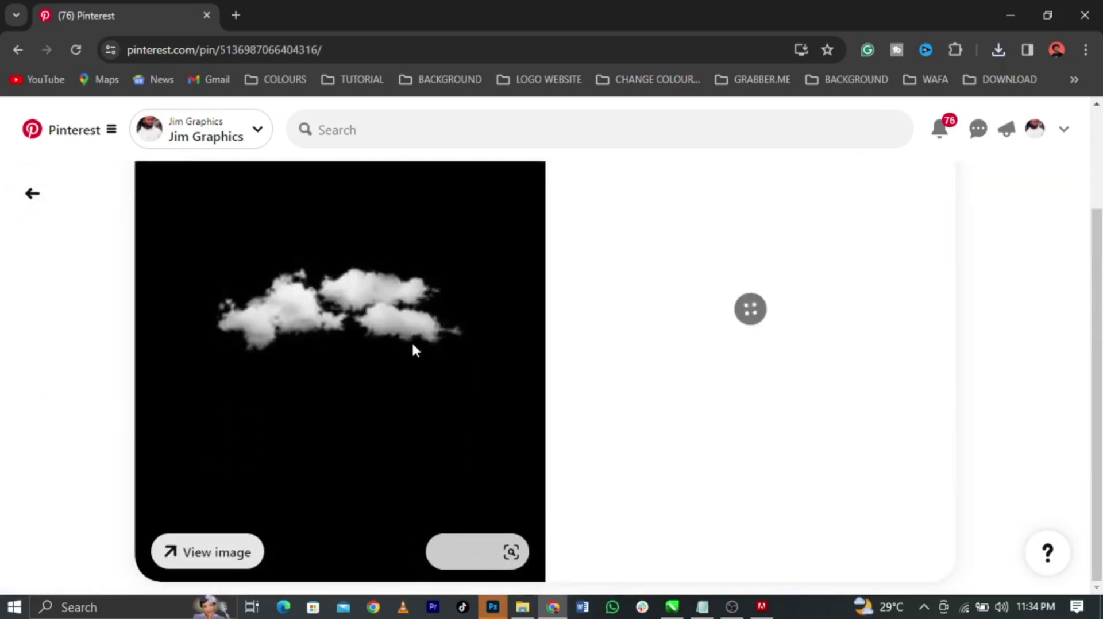
# Open the three-cloud pin's full image in a new browser tab
pyautogui.rightClick(394, 308)
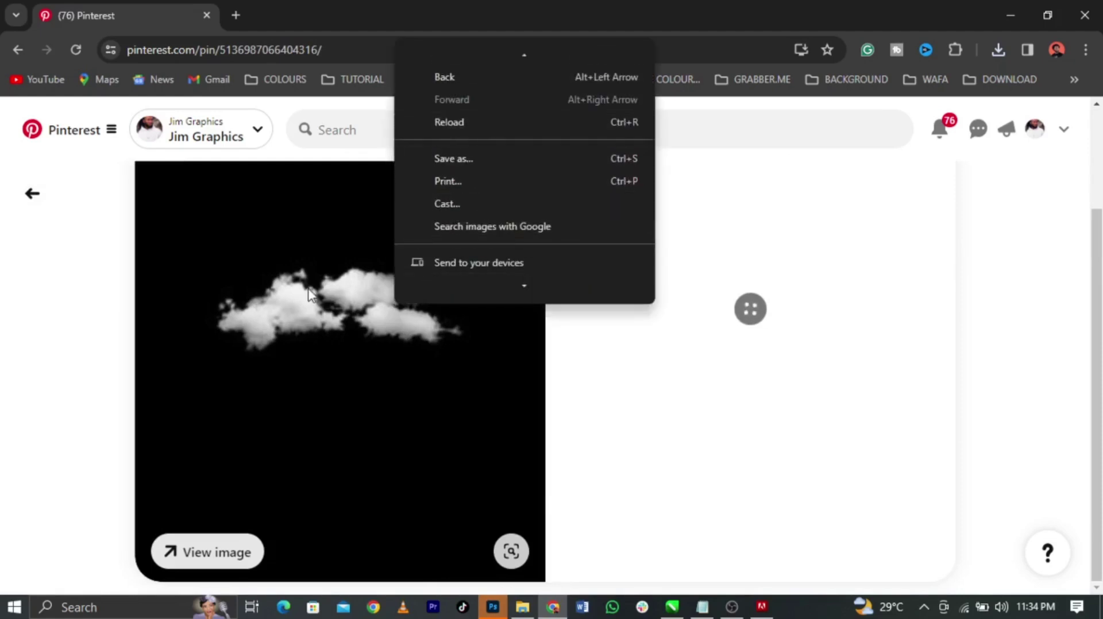
pyautogui.rightClick(308, 289)
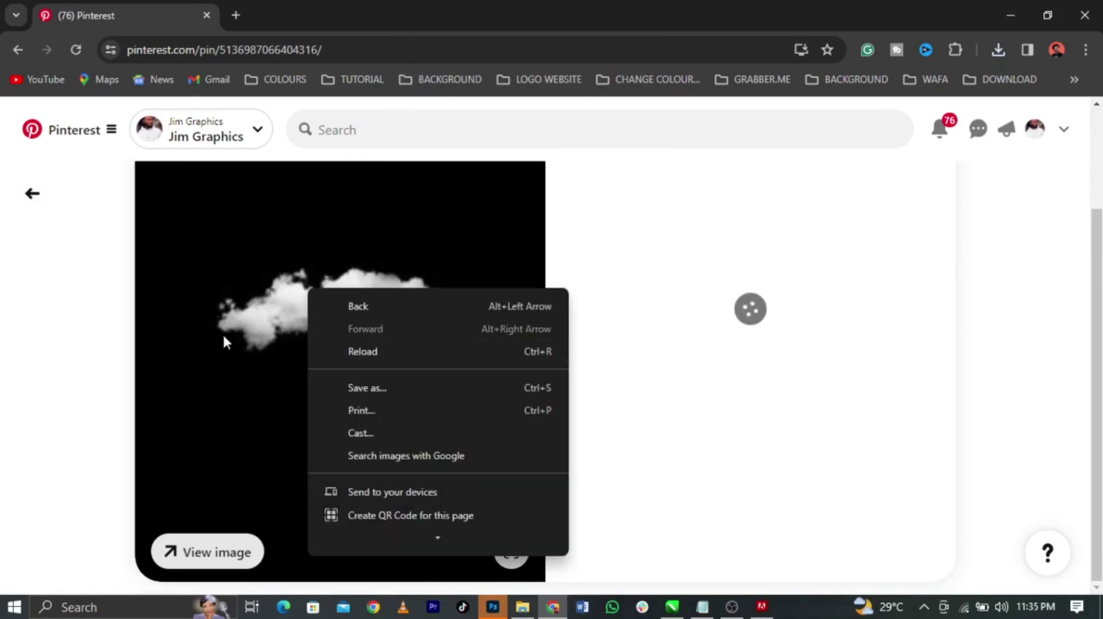
pyautogui.click(167, 327)
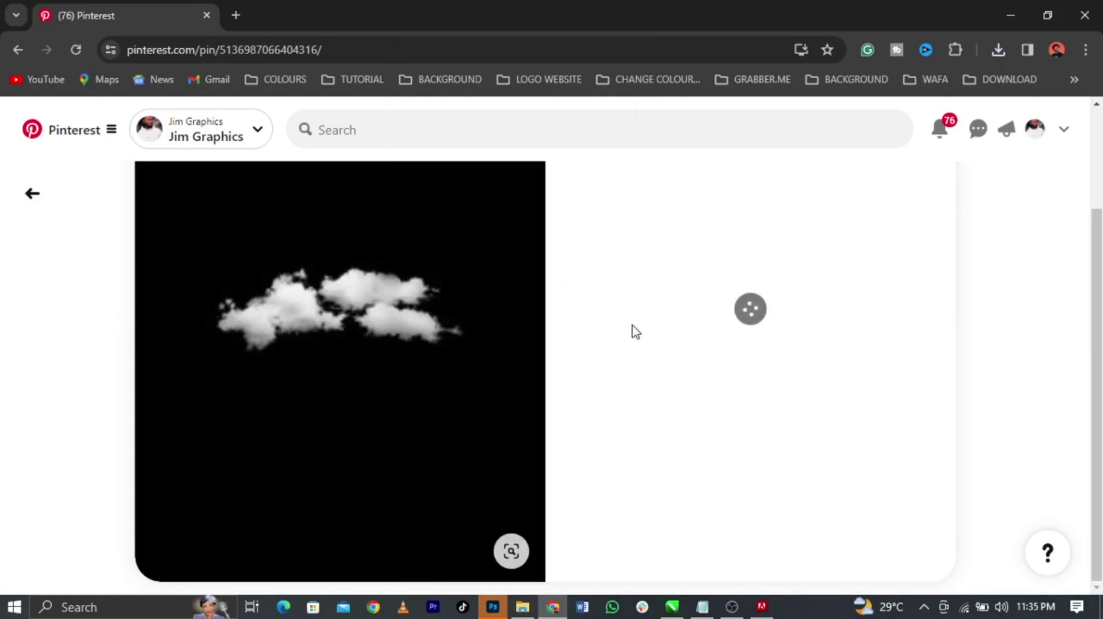
pyautogui.rightClick(467, 317)
pyautogui.rightClick(320, 316)
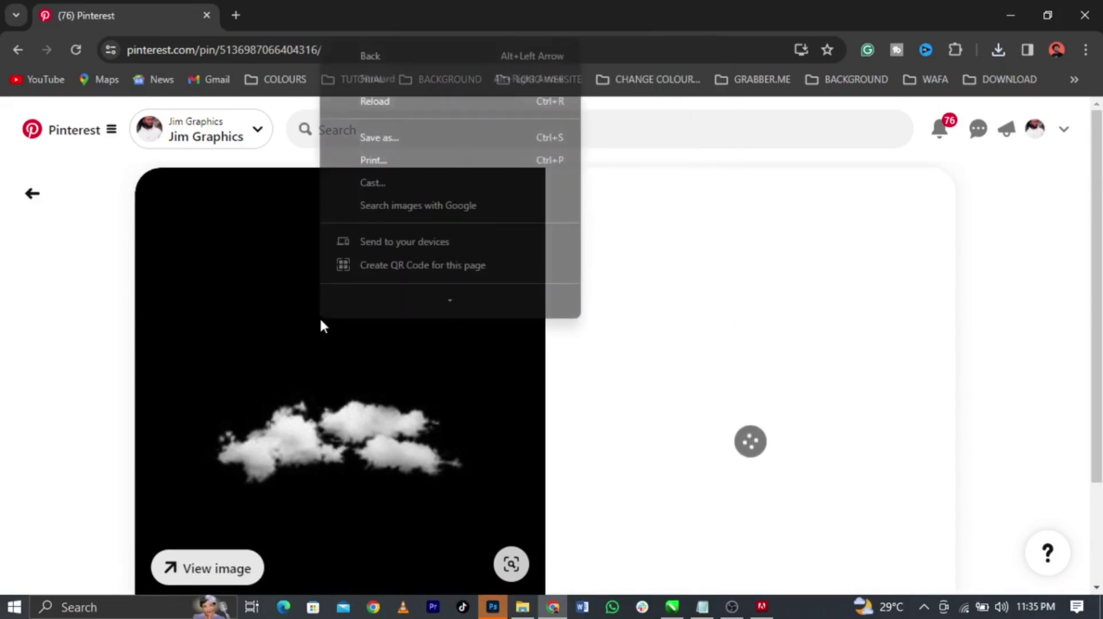
pyautogui.click(383, 360)
pyautogui.scroll(-2, 431, 345)
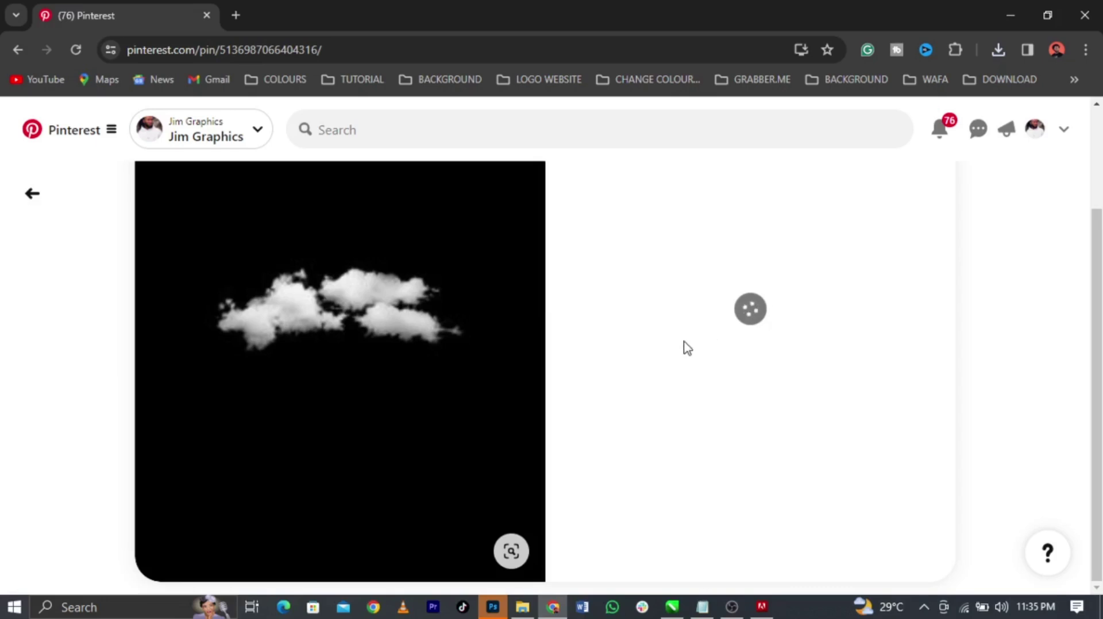
pyautogui.rightClick(447, 319)
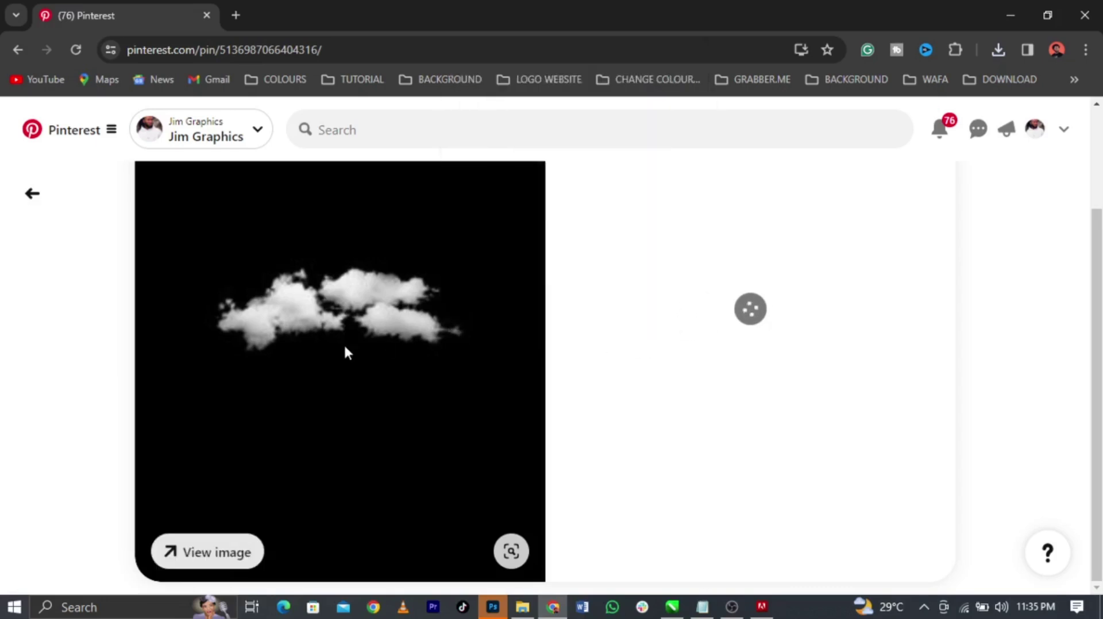
pyautogui.click(231, 556)
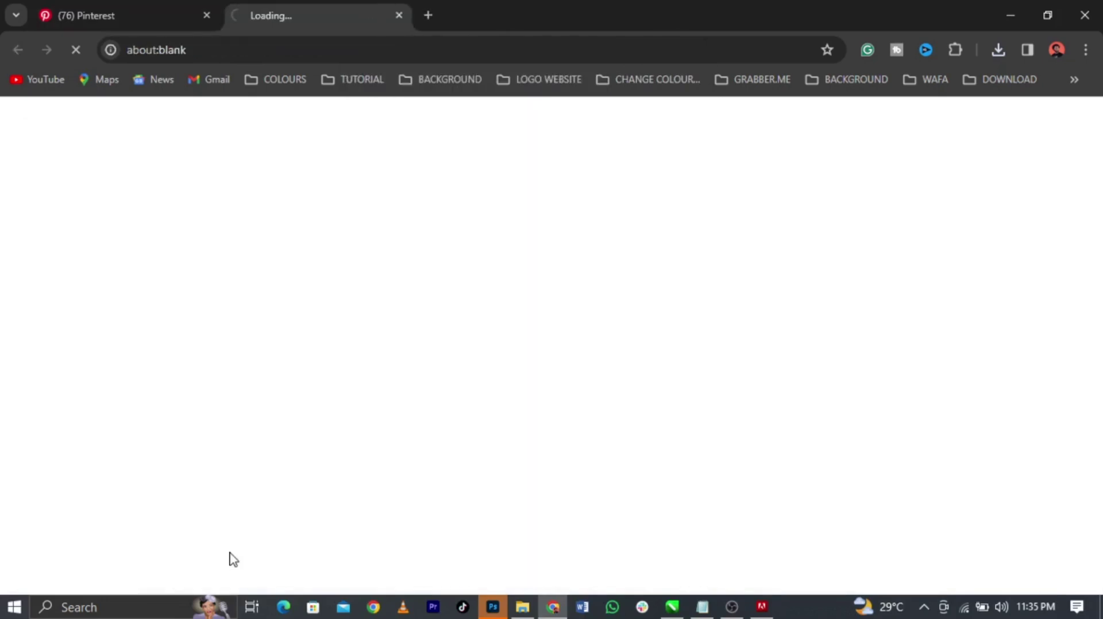
# Check the still-loading image tab, then go back to the earlier white cloud pin
pyautogui.click(119, 17)
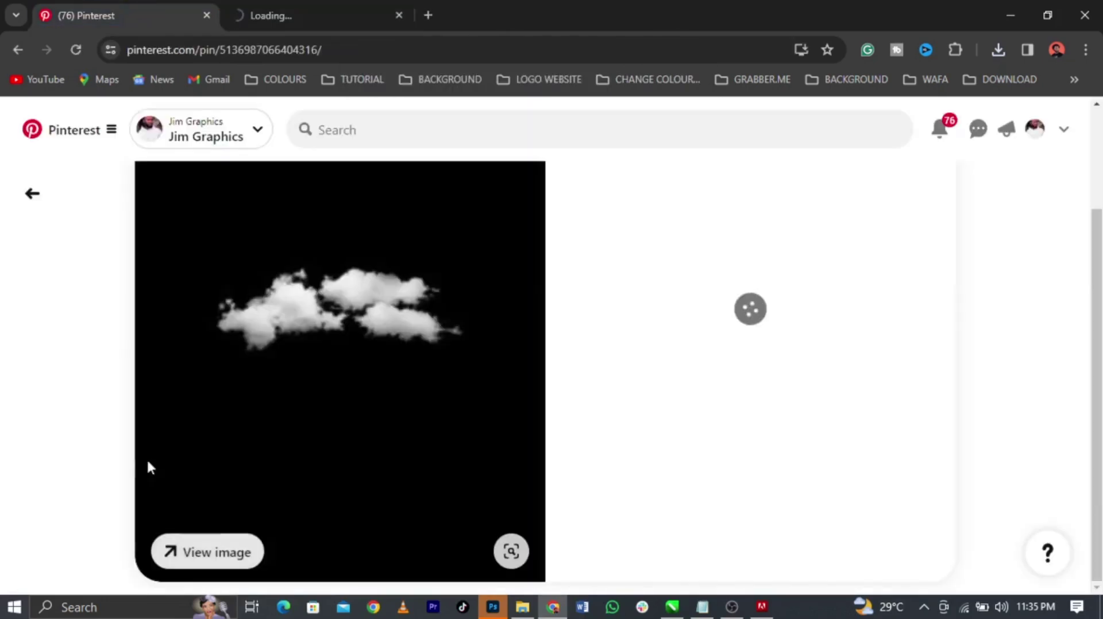
pyautogui.click(276, 7)
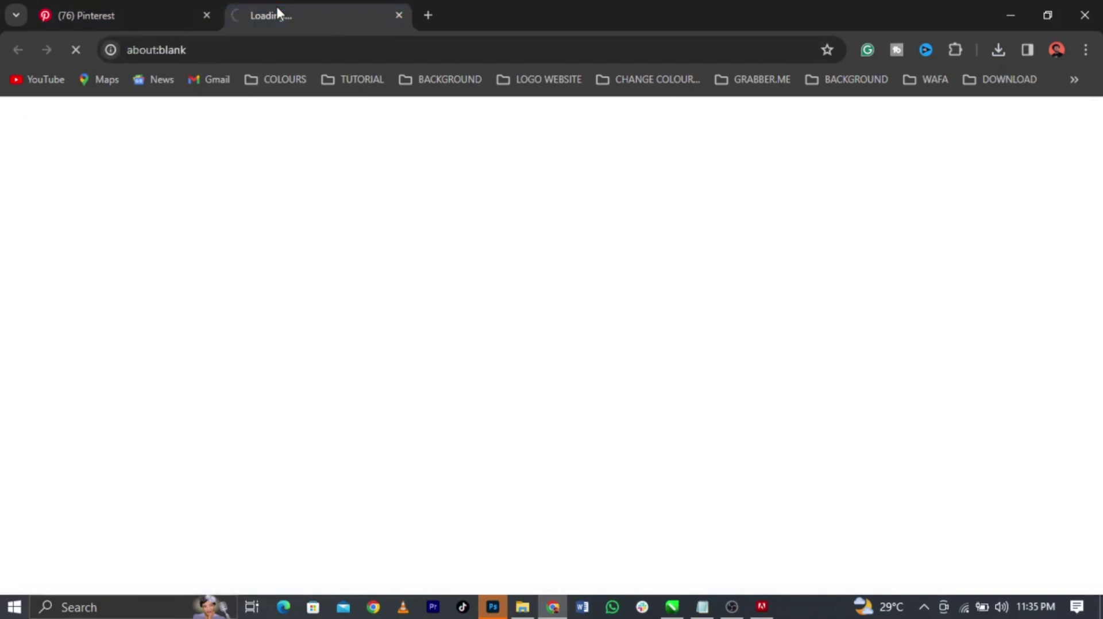
pyautogui.click(170, 7)
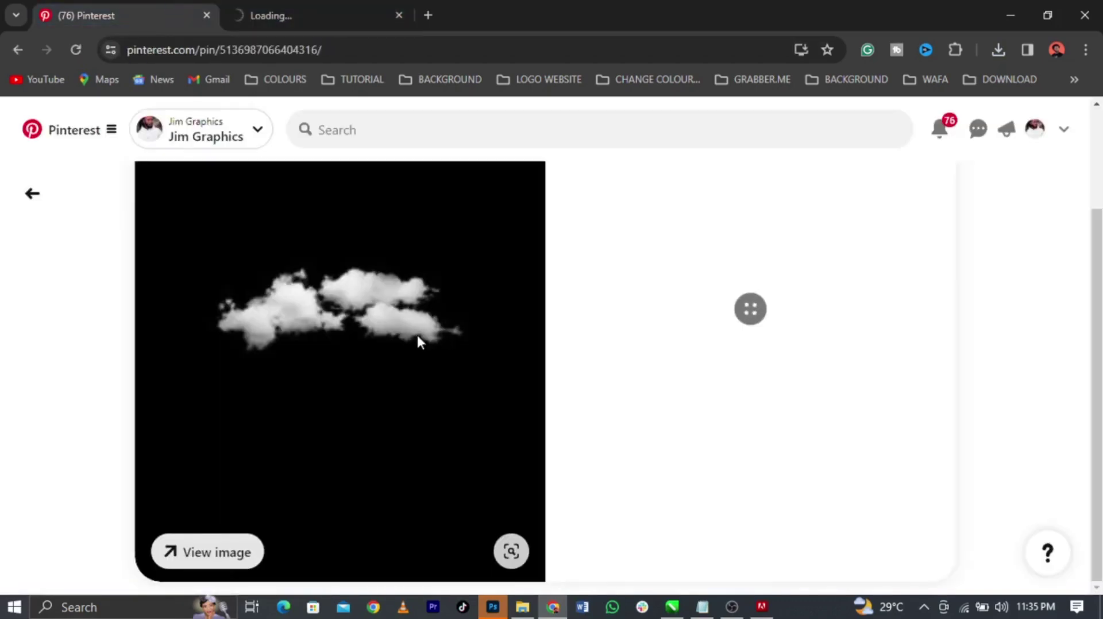
pyautogui.rightClick(418, 339)
pyautogui.click(457, 400)
pyautogui.click(492, 607)
pyautogui.click(493, 607)
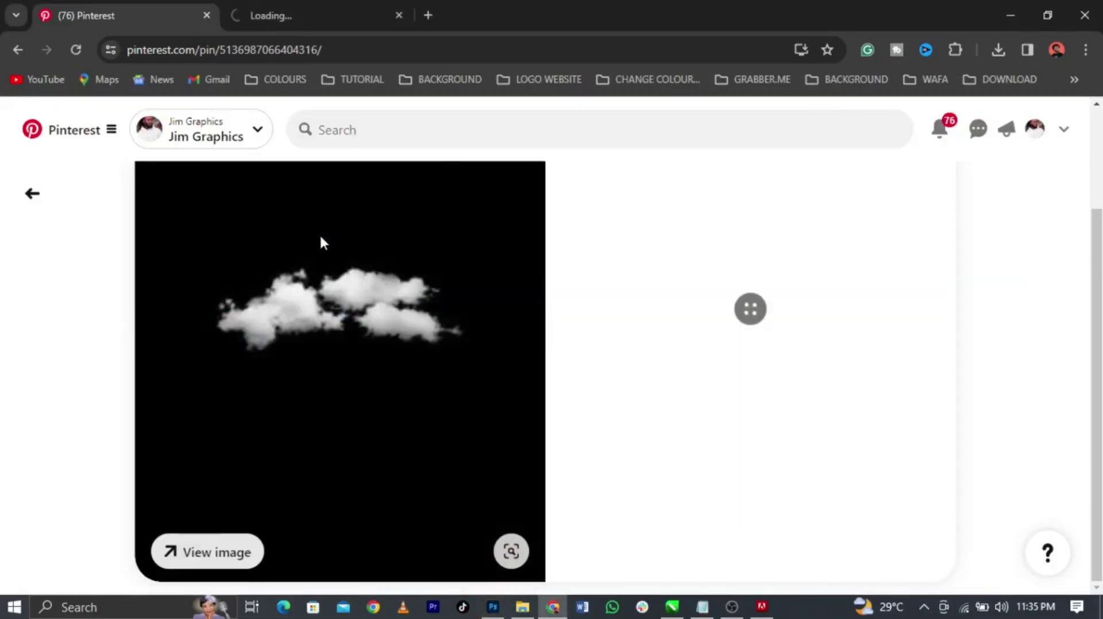
pyautogui.click(307, 8)
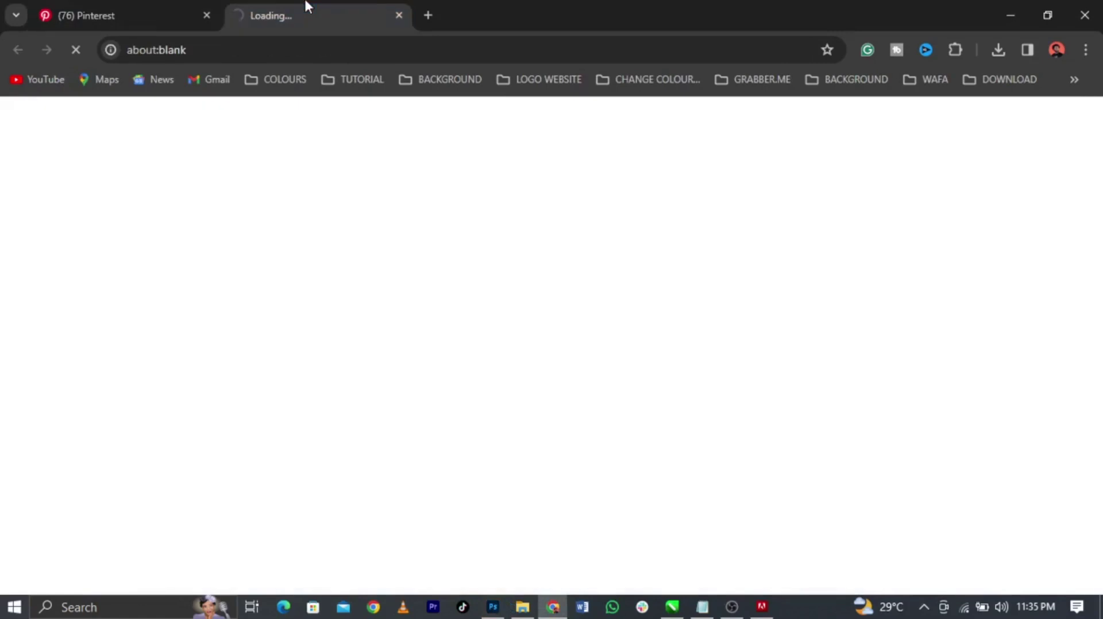
pyautogui.click(152, 7)
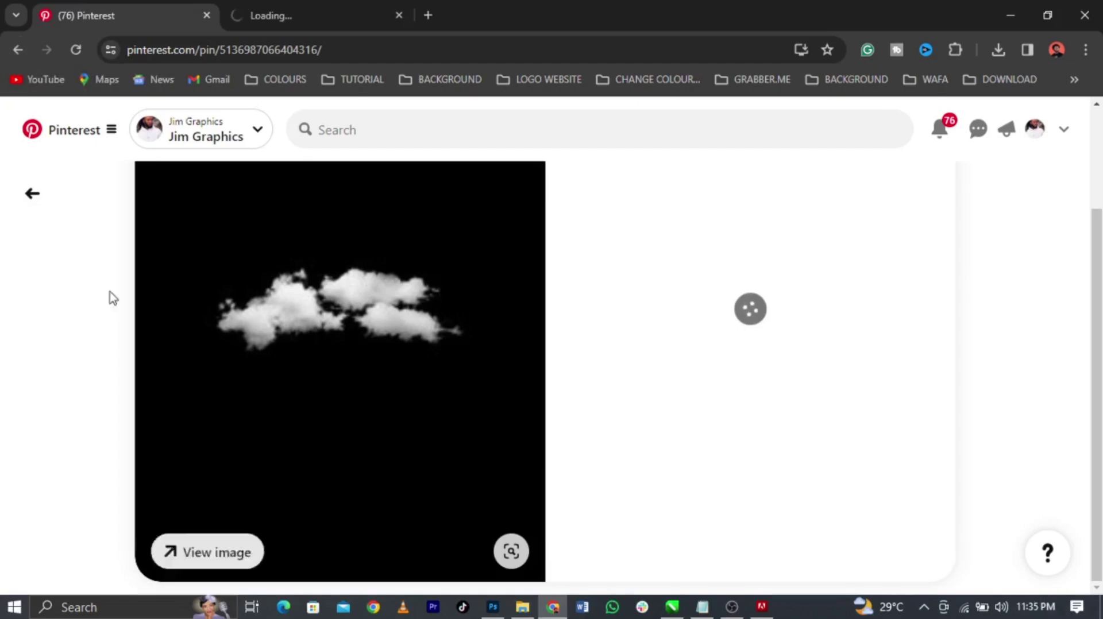
pyautogui.click(19, 48)
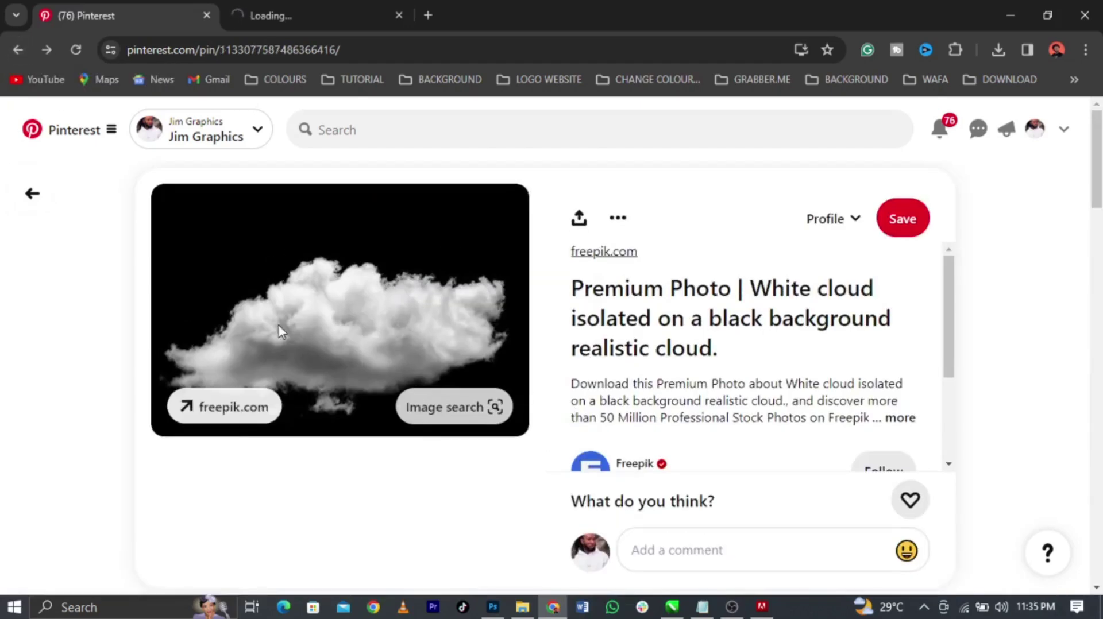
# Copy the white cloud image, start saving it, and return to the CorelDRAW flyer
pyautogui.rightClick(279, 326)
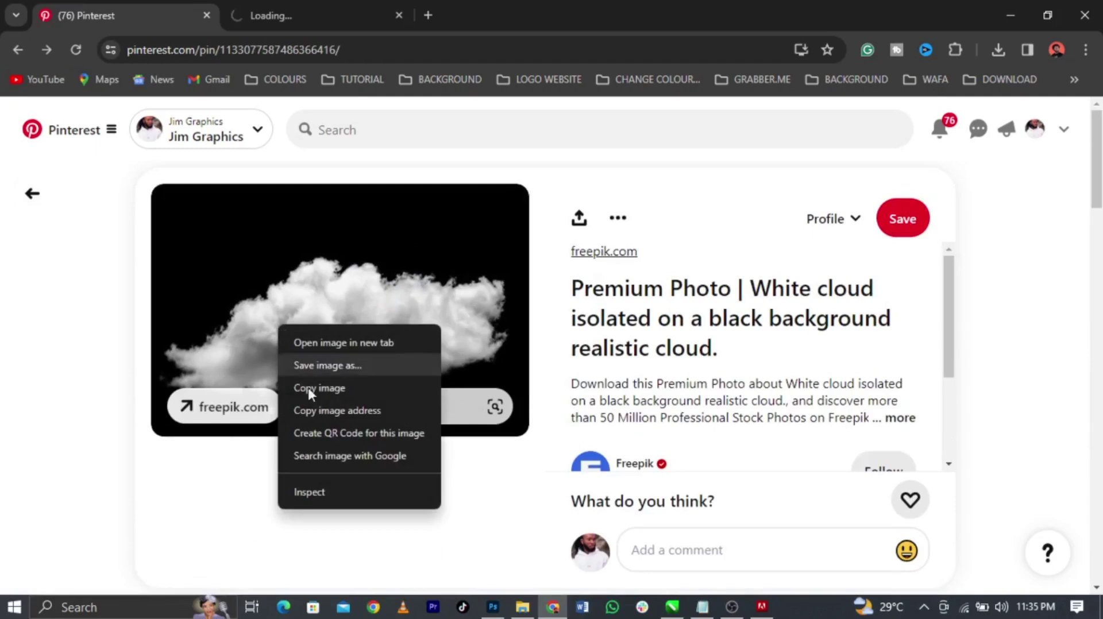
pyautogui.click(315, 389)
pyautogui.scroll(-6, 381, 384)
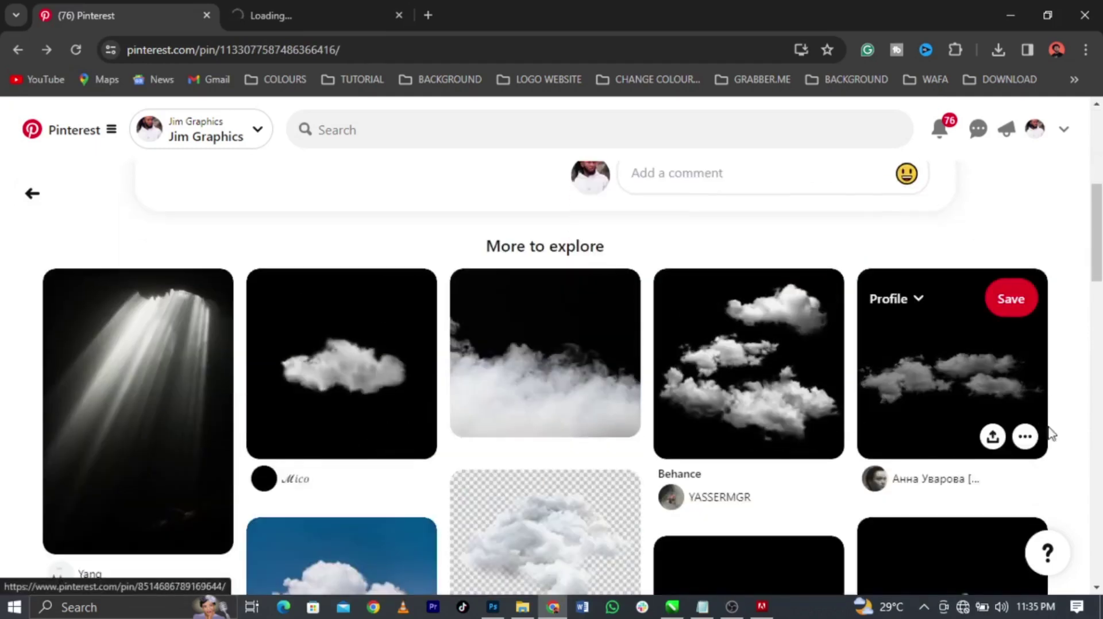
pyautogui.scroll(6, 475, 448)
pyautogui.rightClick(421, 341)
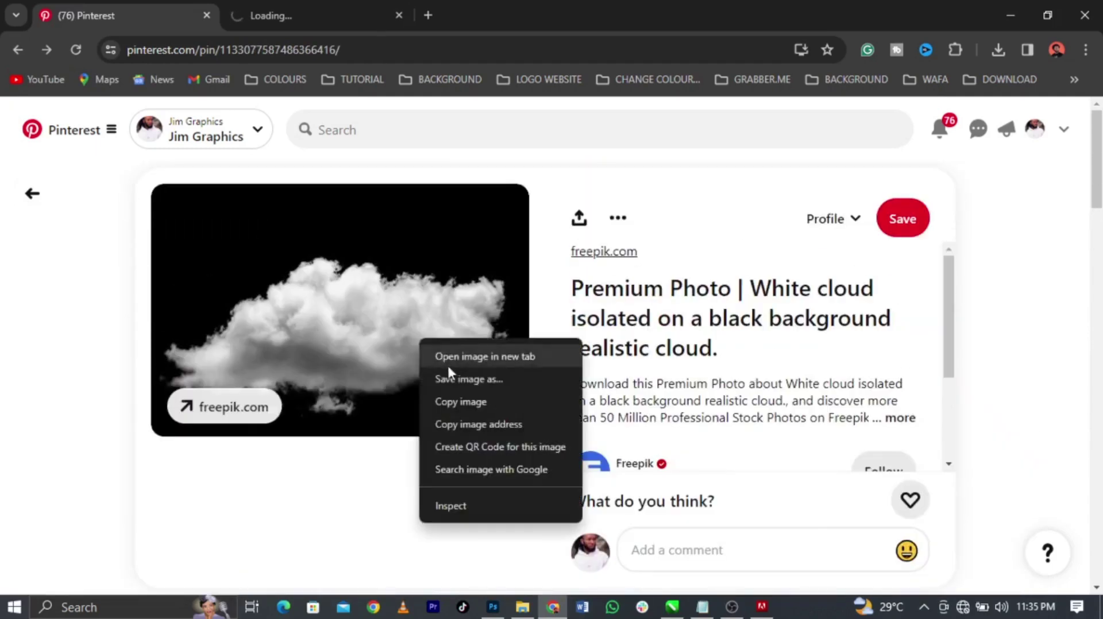
pyautogui.click(462, 380)
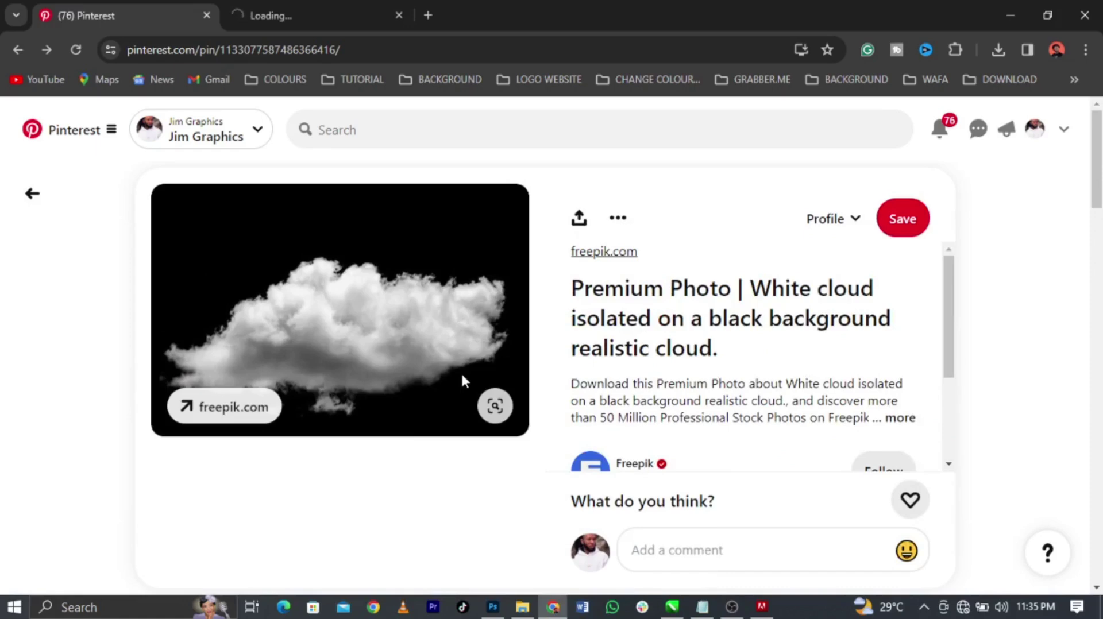
pyautogui.click(1011, 15)
pyautogui.rightClick(855, 348)
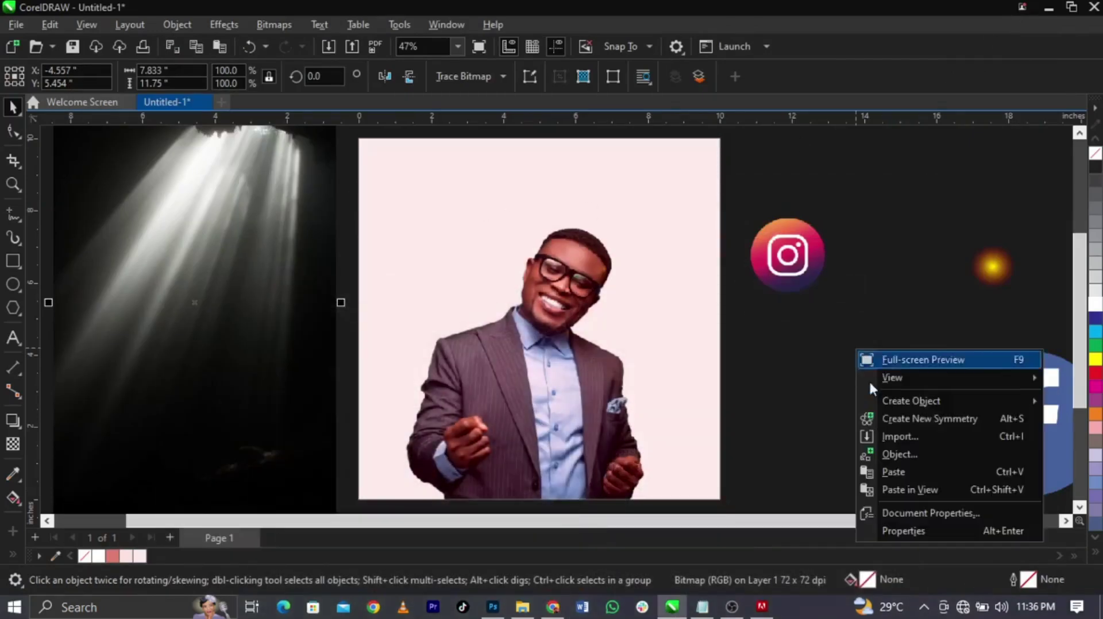
# Paste the cloud image off-page and stack the light-beam image onto it
pyautogui.click(894, 468)
pyautogui.moveTo(601, 369); pyautogui.dragTo(319, 340)
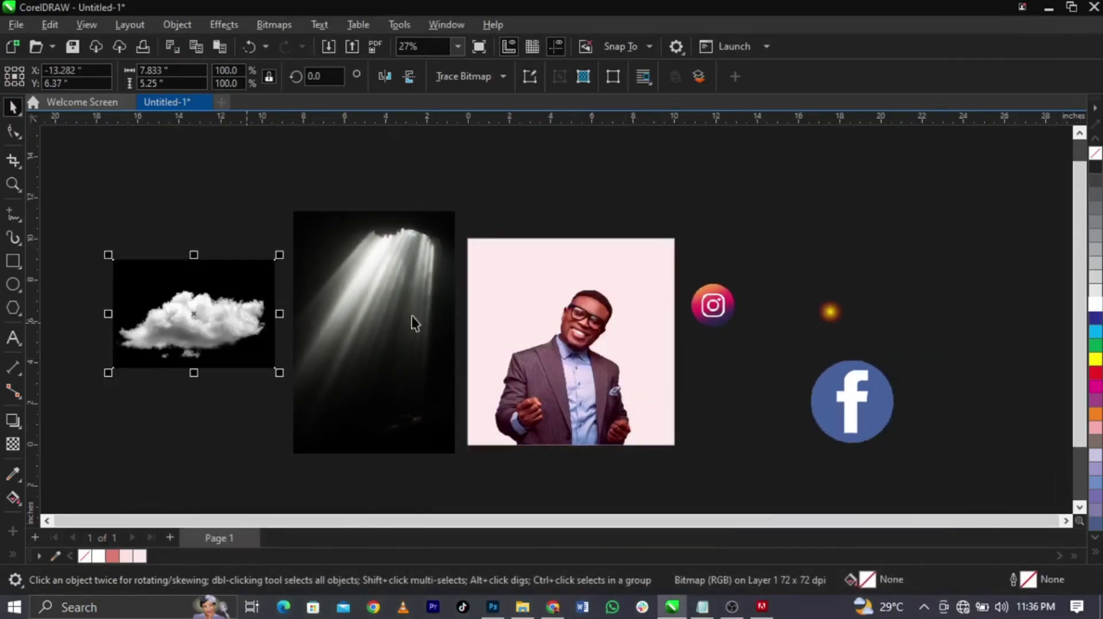
pyautogui.scroll(1, 589, 310)
pyautogui.click(435, 327)
pyautogui.moveTo(253, 320); pyautogui.dragTo(171, 293)
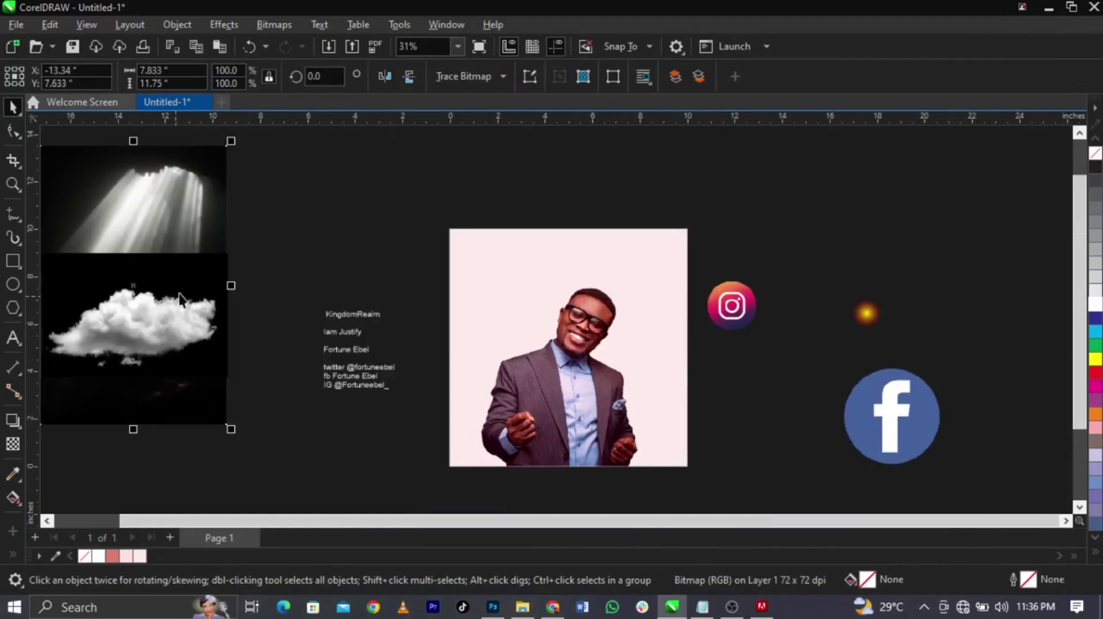
# Move the KingdomRealm line out of the text block to the top of the page
pyautogui.click(299, 354)
pyautogui.doubleClick(343, 332)
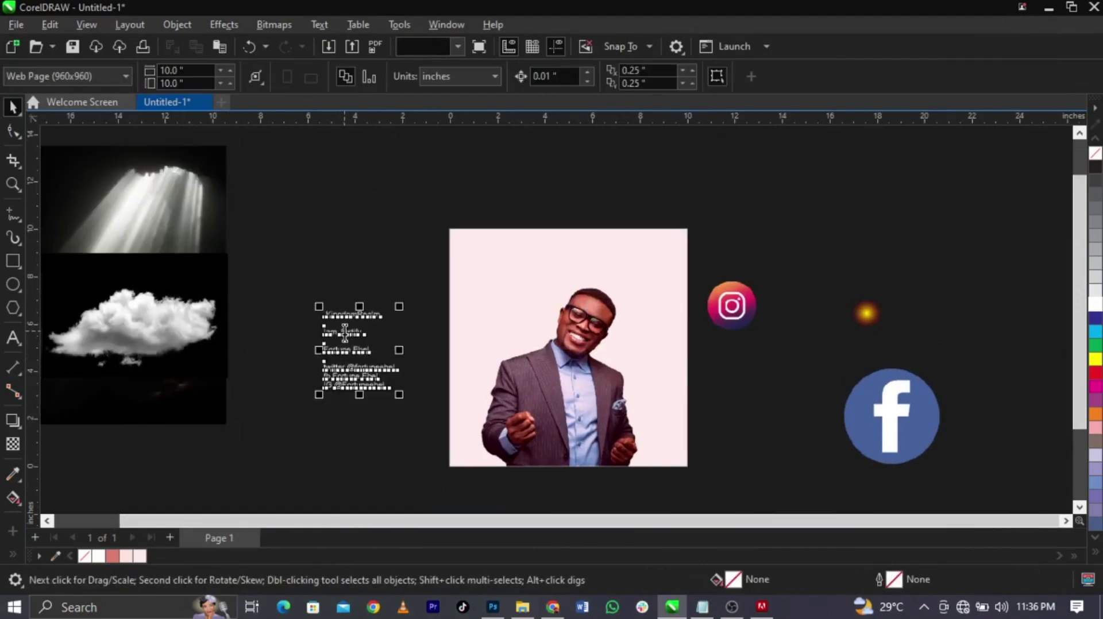
pyautogui.moveTo(387, 313); pyautogui.dragTo(308, 313)
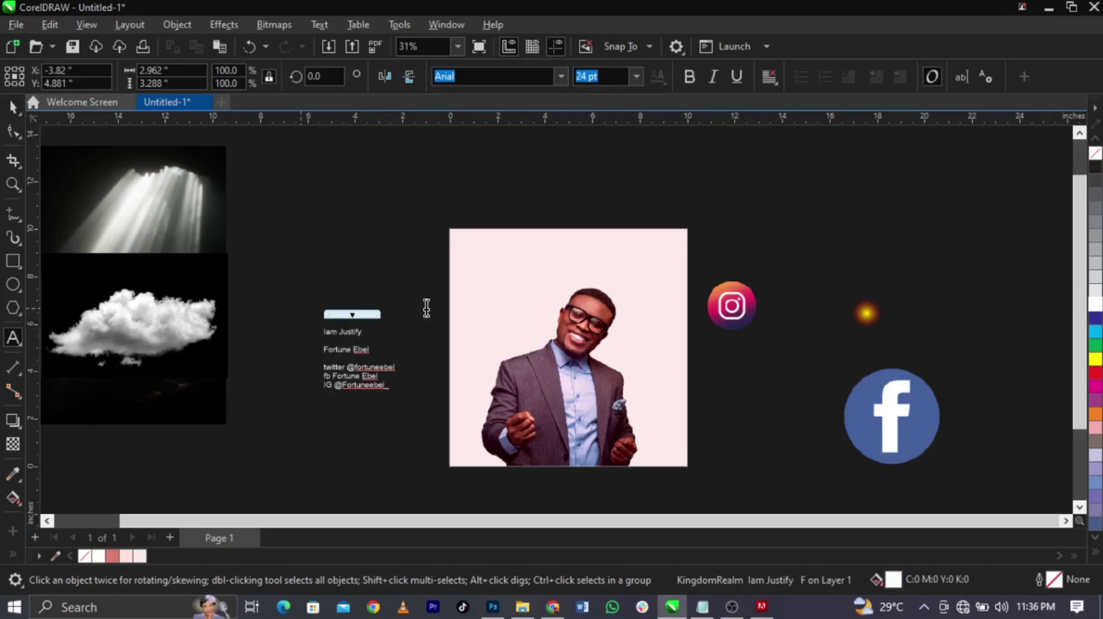
pyautogui.press('Delete')
pyautogui.press('Delete')
pyautogui.click(529, 253)
pyautogui.hotkey('ctrl', 'v')
# Colour the KingdomRealm text black, then cancel the pending cloud-image save in Chrome
pyautogui.press('F2')
pyautogui.moveTo(412, 210); pyautogui.dragTo(741, 296)
pyautogui.scroll(-10, 1100, 207)
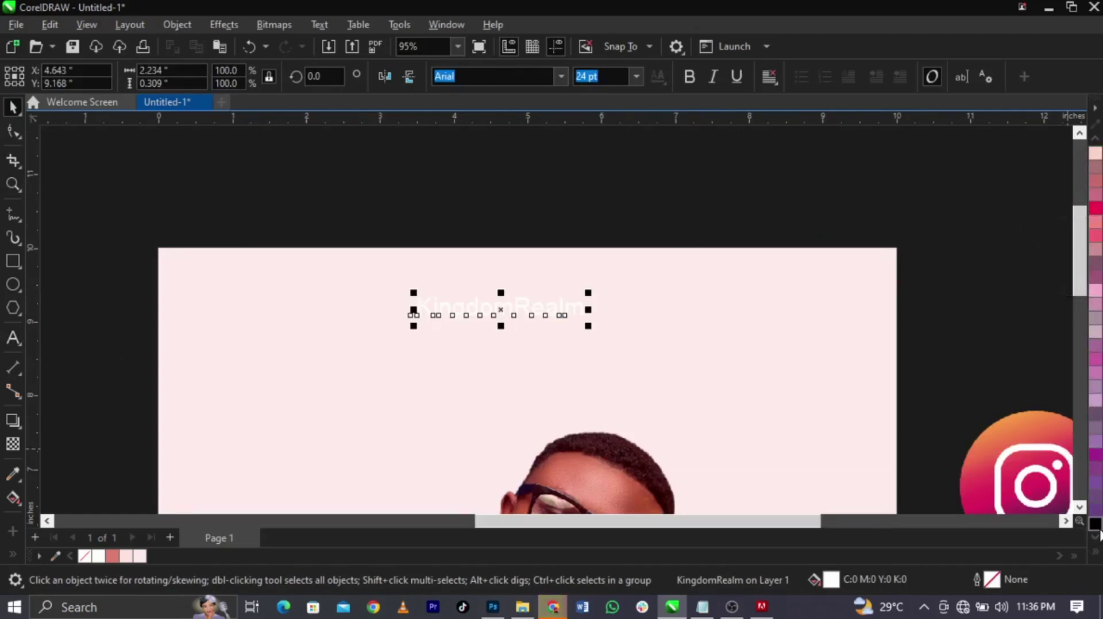
pyautogui.click(1094, 524)
pyautogui.click(973, 290)
pyautogui.scroll(-1, 678, 283)
pyautogui.scroll(2, 536, 315)
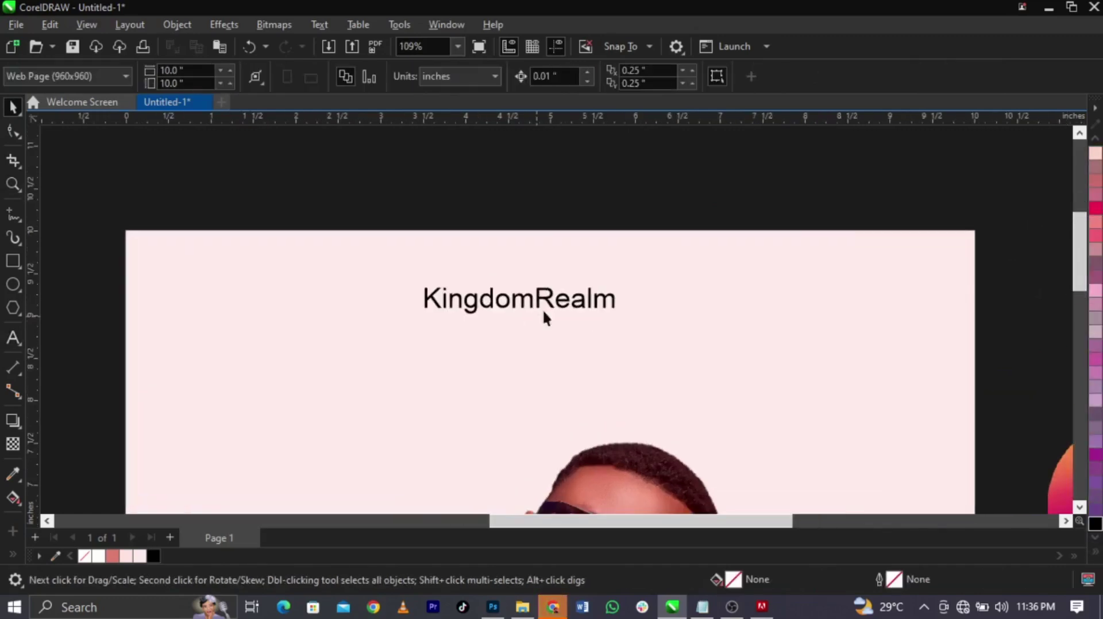
pyautogui.click(552, 607)
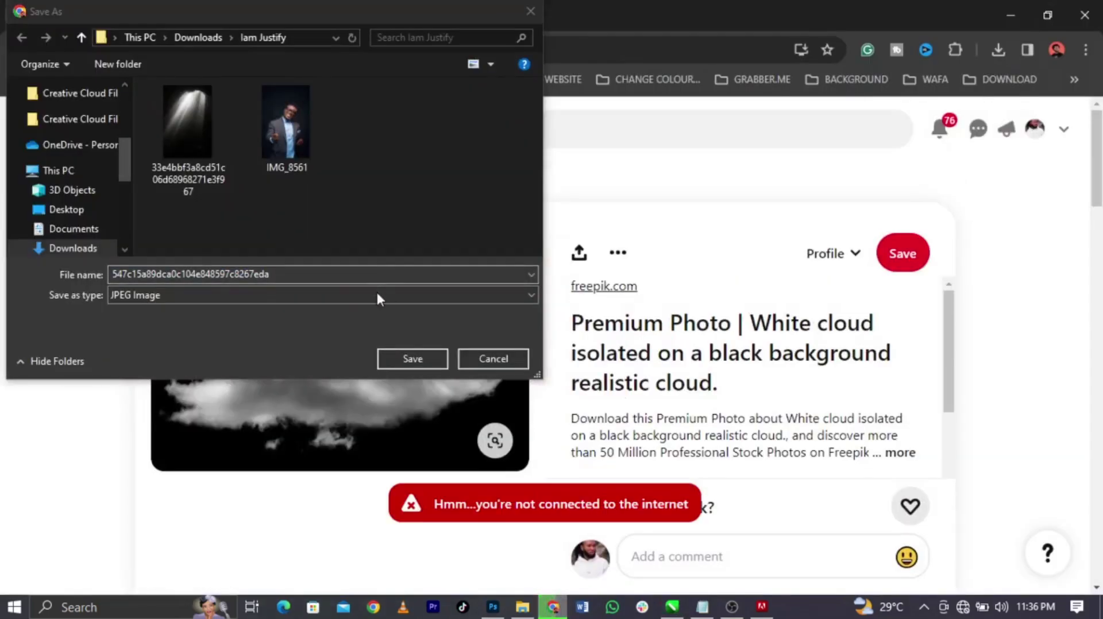
pyautogui.click(438, 361)
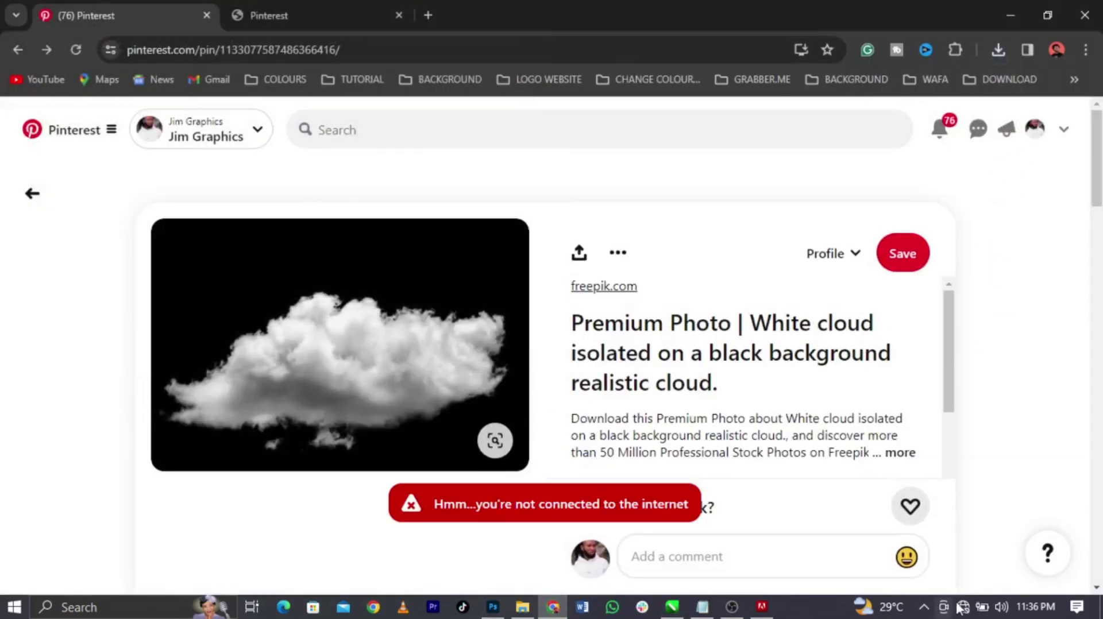
# Connect to a secured Wi-Fi network from the tray and minimize Chrome
pyautogui.click(961, 607)
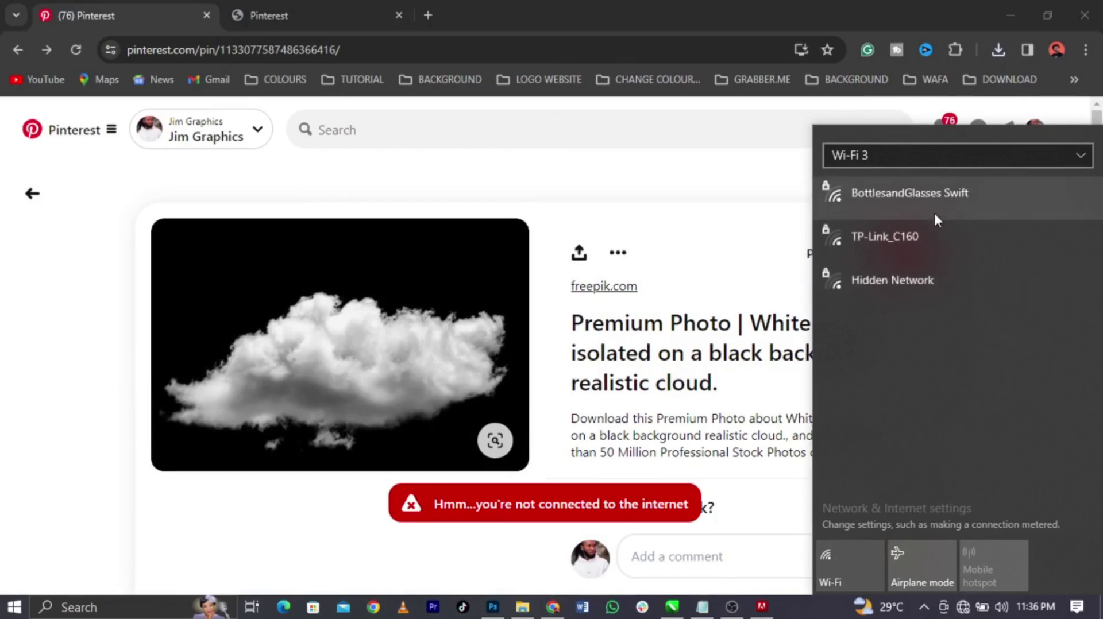
pyautogui.click(936, 208)
pyautogui.click(997, 277)
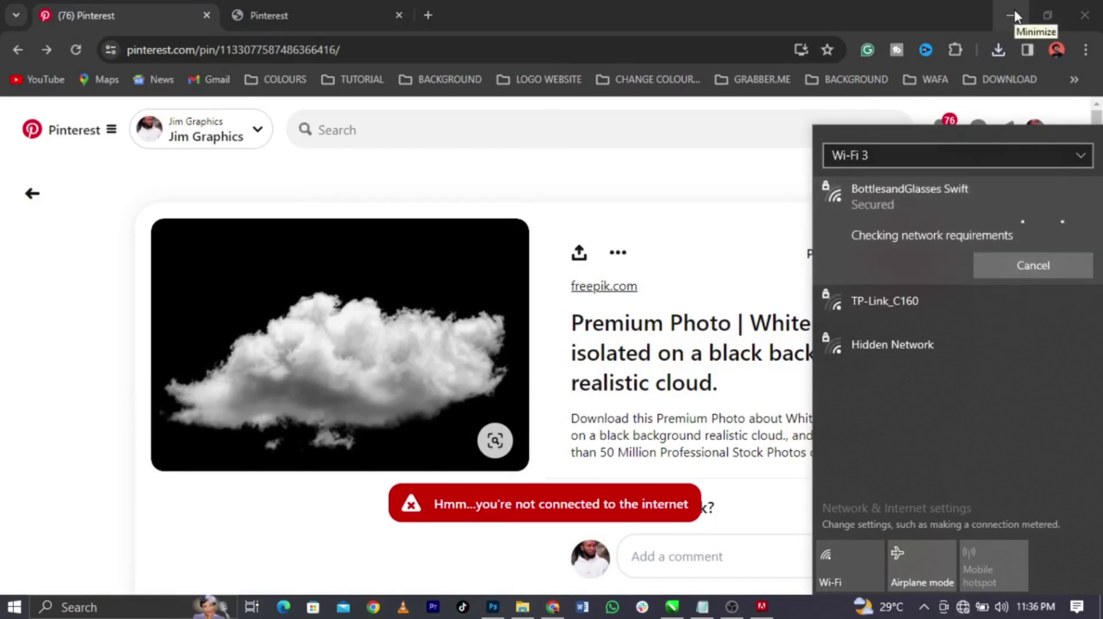
pyautogui.click(1014, 13)
# Select KingdomRealm, nudge it up, and scale it slightly smaller
pyautogui.scroll(-4, 684, 213)
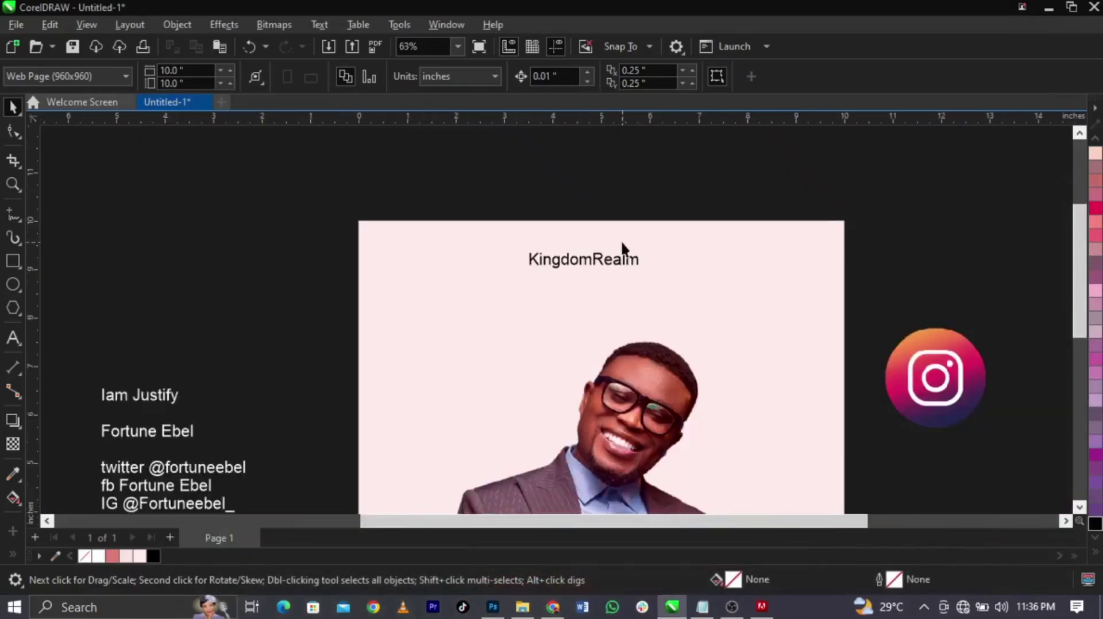
pyautogui.scroll(1, 620, 241)
pyautogui.click(617, 268)
pyautogui.scroll(-1, 618, 178)
pyautogui.scroll(-2, 618, 179)
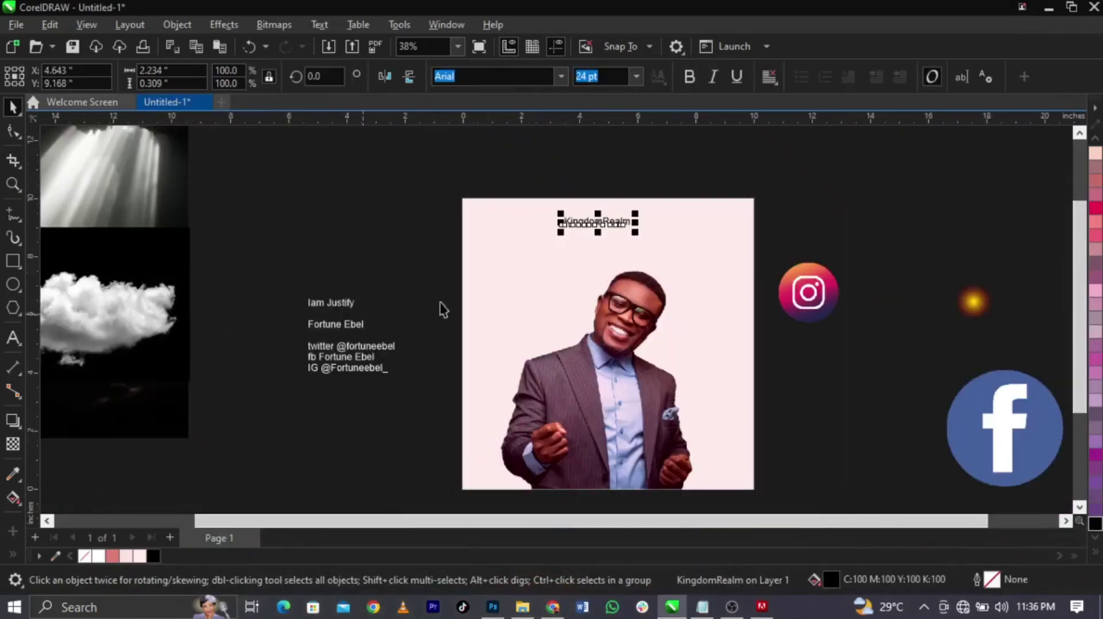
pyautogui.scroll(2, 605, 229)
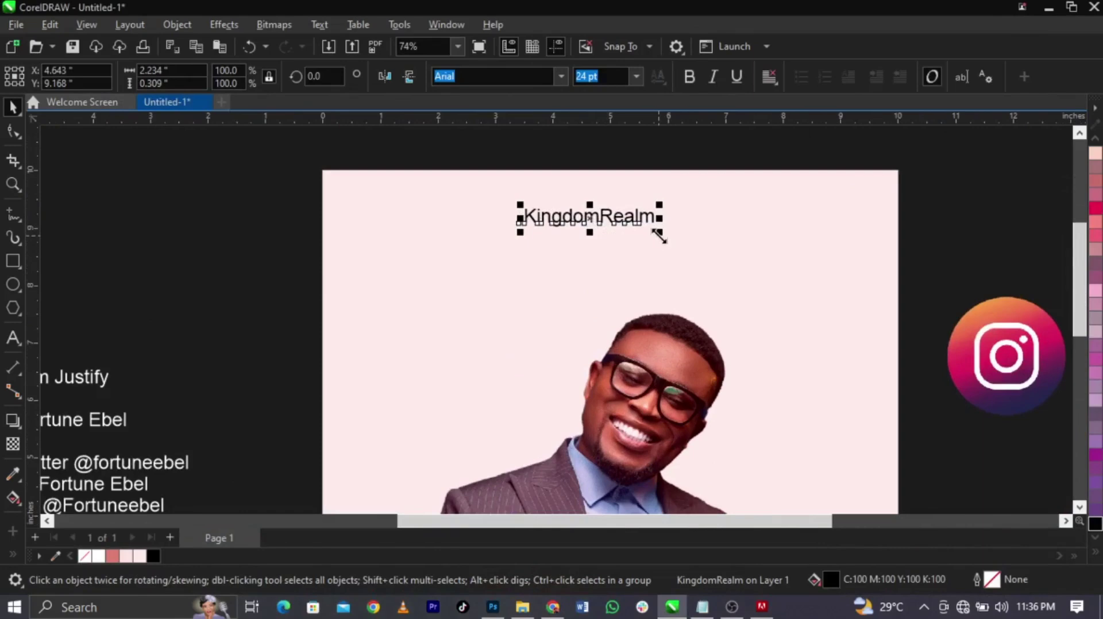
pyautogui.moveTo(659, 236); pyautogui.dragTo(640, 200)
pyautogui.scroll(1, 635, 234)
pyautogui.scroll(-1, 625, 297)
pyautogui.scroll(1, 649, 241)
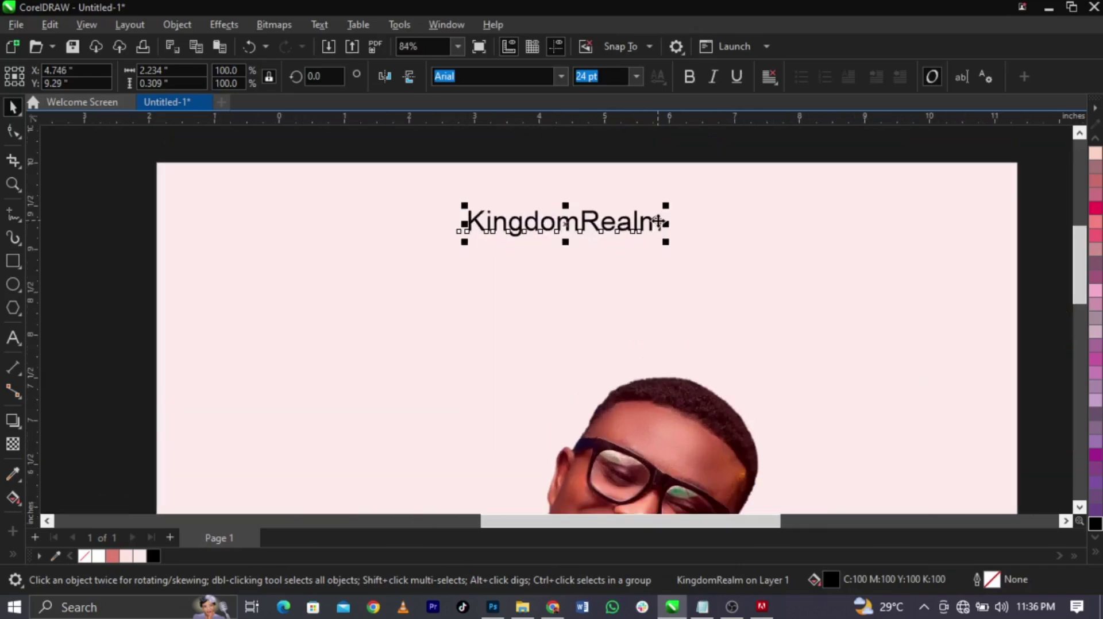
pyautogui.moveTo(663, 242); pyautogui.dragTo(660, 246)
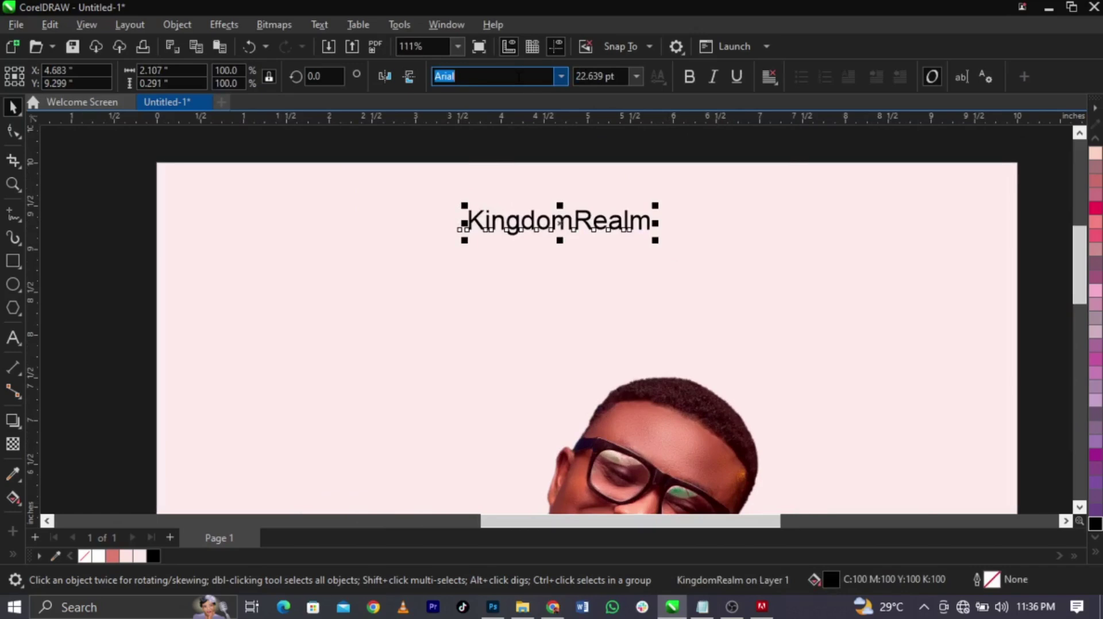
# Set KingdomRealm in Campton Book, shrink it a bit more, and centre it on the page
pyautogui.write('campton Book')
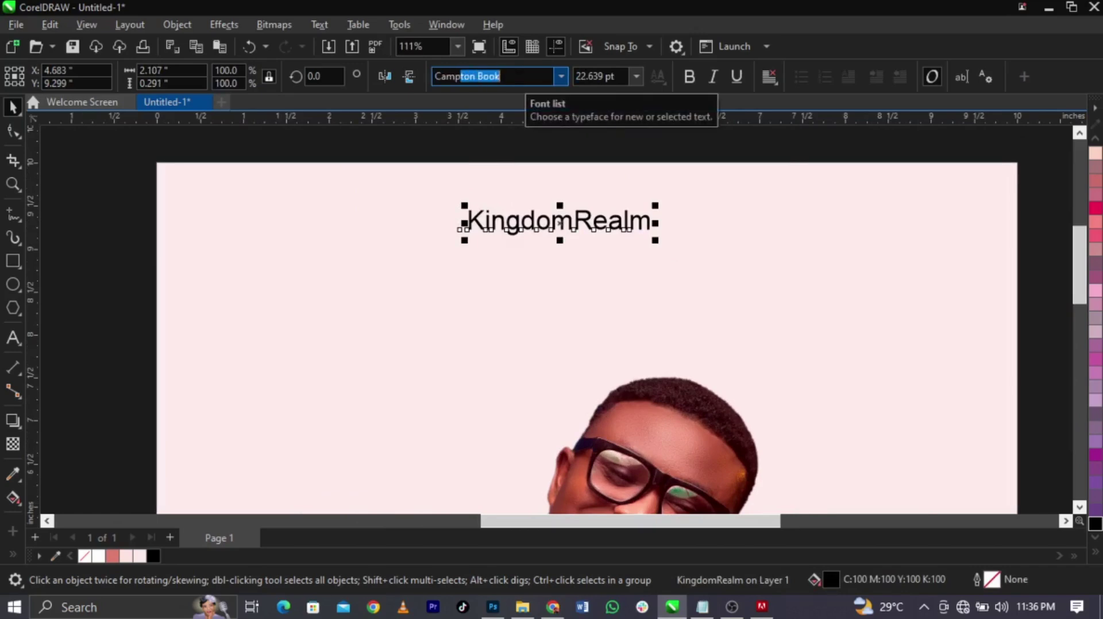
pyautogui.press('Return')
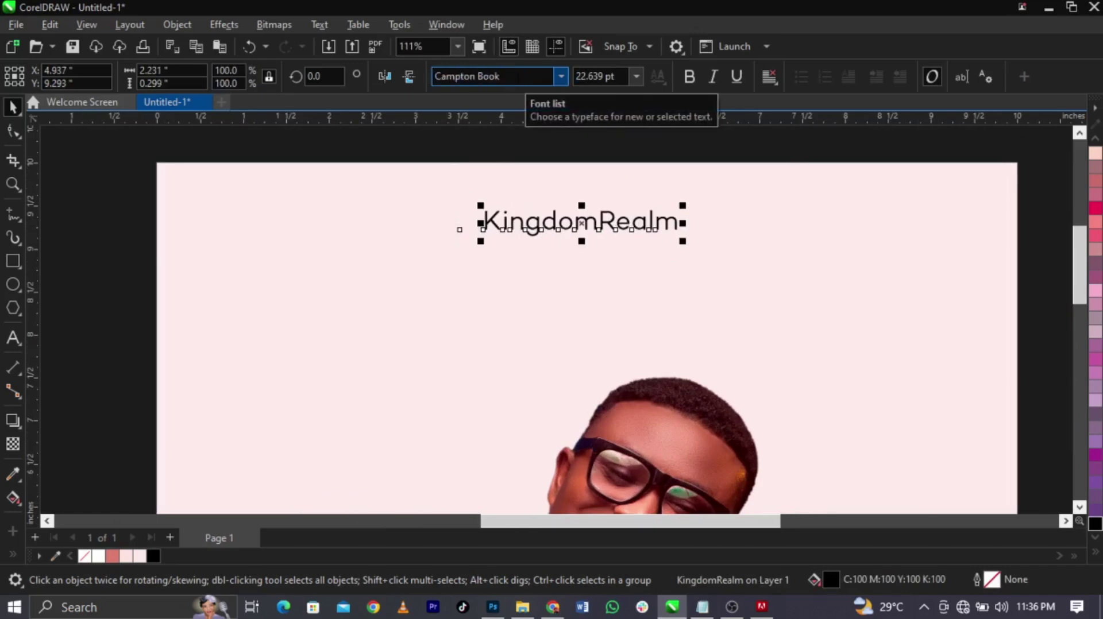
pyautogui.moveTo(683, 241); pyautogui.dragTo(680, 242)
pyautogui.keyDown('shift'); pyautogui.click(723, 173); pyautogui.keyUp('shift')
pyautogui.press('c')
pyautogui.click(733, 150)
# Spread KingdomRealm's letters widely apart with the Shape tool
pyautogui.click(662, 226)
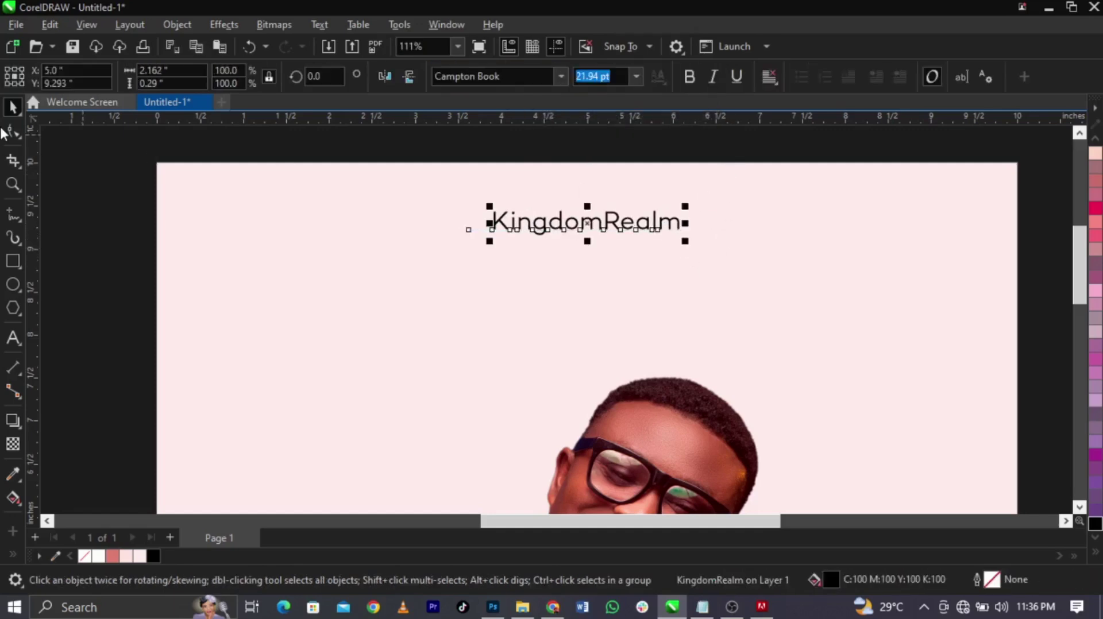
pyautogui.press('F10')
pyautogui.moveTo(684, 245); pyautogui.dragTo(940, 295)
pyautogui.press('space')
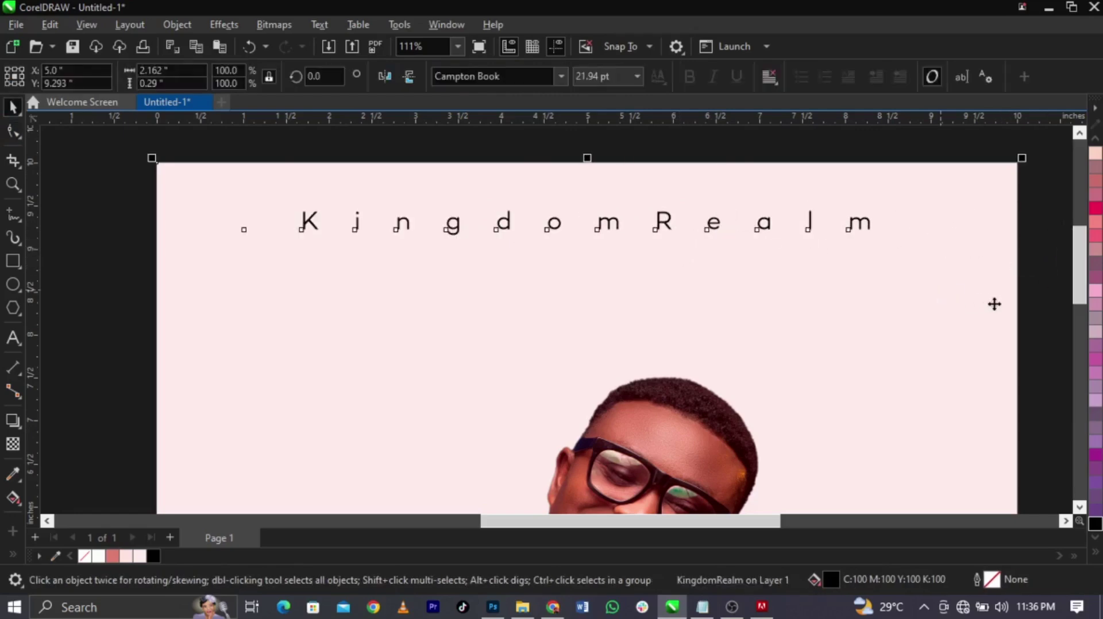
pyautogui.click(773, 227)
pyautogui.press('Escape')
pyautogui.click(807, 231)
pyautogui.press('F10')
pyautogui.moveTo(877, 241); pyautogui.dragTo(1017, 266)
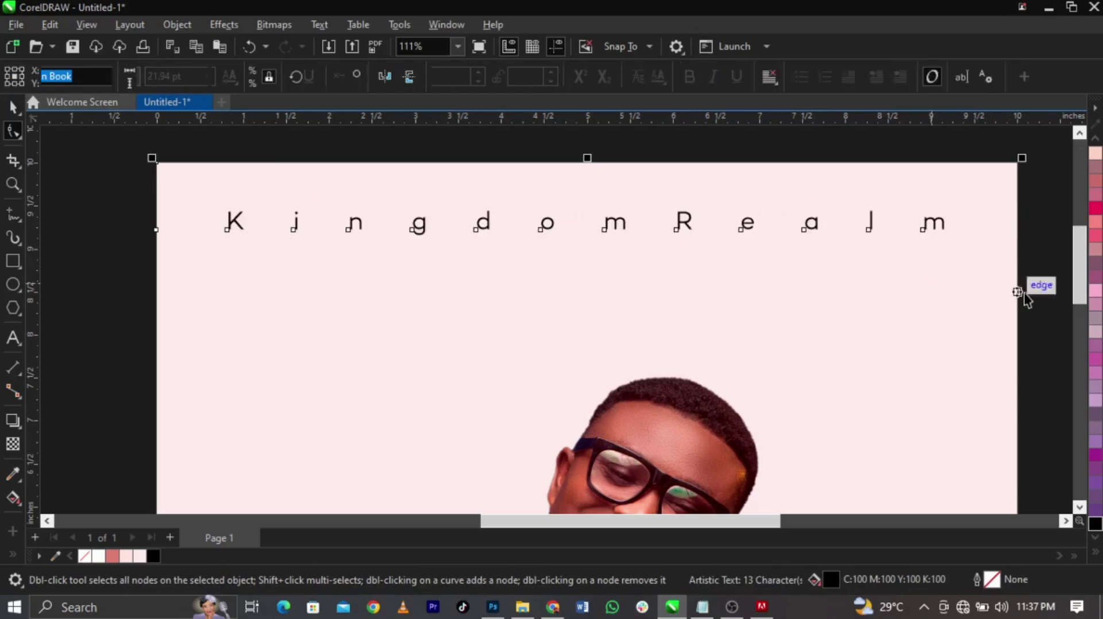
pyautogui.press('space')
# Nudge the spaced-out KingdomRealm upward and recentre it horizontally on the page
pyautogui.scroll(2, 869, 222)
pyautogui.moveTo(866, 218); pyautogui.dragTo(868, 197)
pyautogui.scroll(-2, 779, 281)
pyautogui.keyDown('shift'); pyautogui.click(807, 293); pyautogui.keyUp('shift')
pyautogui.press('c')
pyautogui.click(594, 191)
pyautogui.scroll(-2, 593, 192)
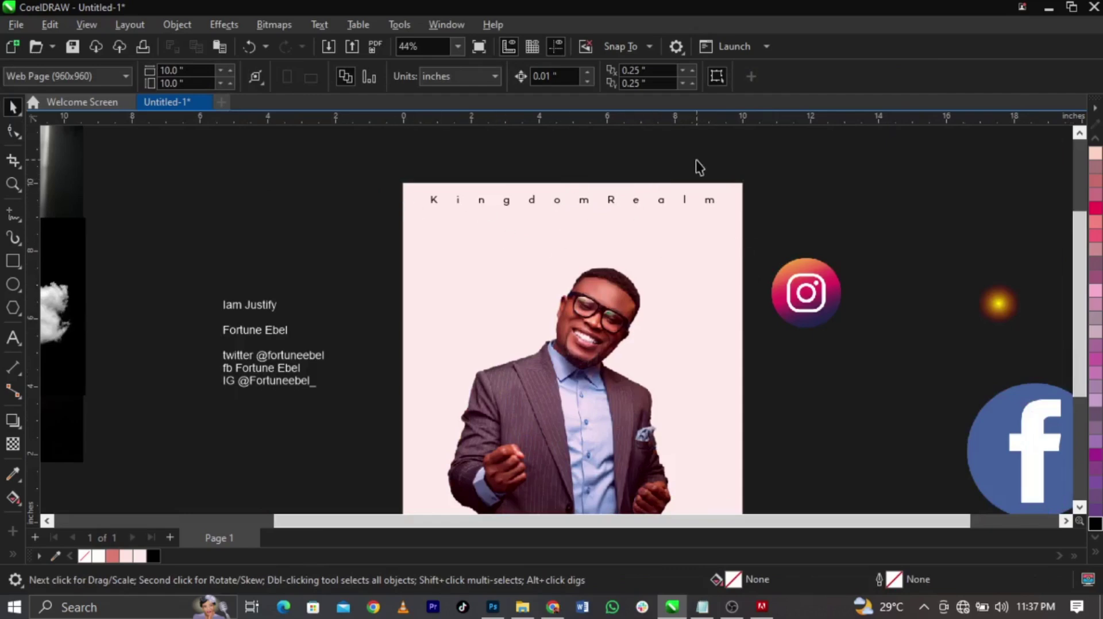
# Place the light-rays image over the man's photo, shrink it and mirror it
pyautogui.scroll(-2, 695, 159)
pyautogui.press('z')
pyautogui.moveTo(382, 130); pyautogui.dragTo(862, 402)
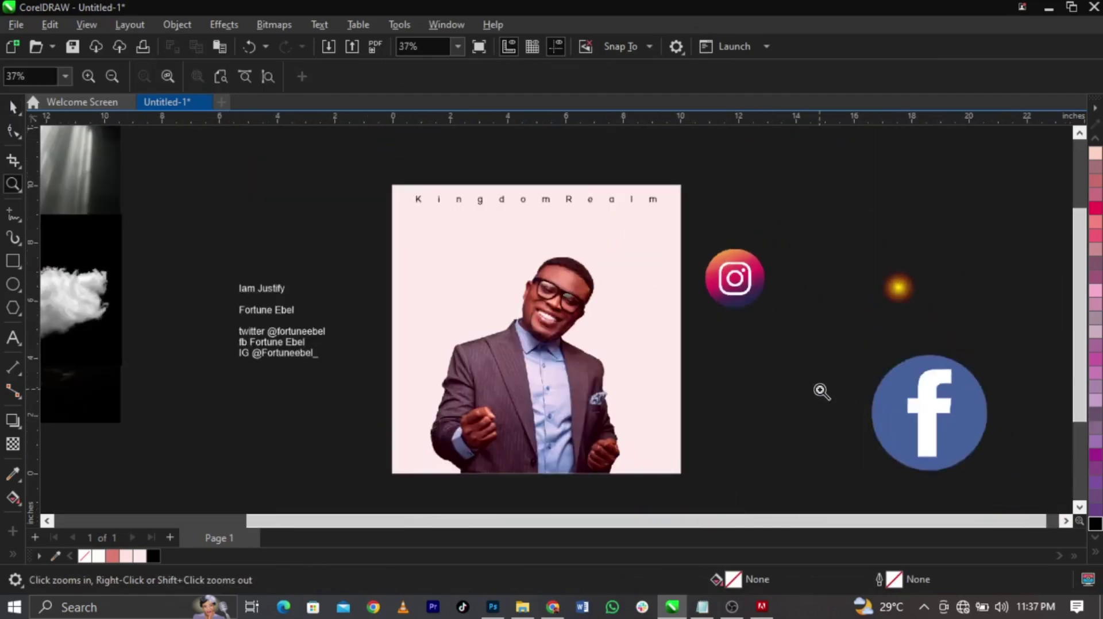
pyautogui.press('space')
pyautogui.moveTo(109, 189); pyautogui.dragTo(481, 310)
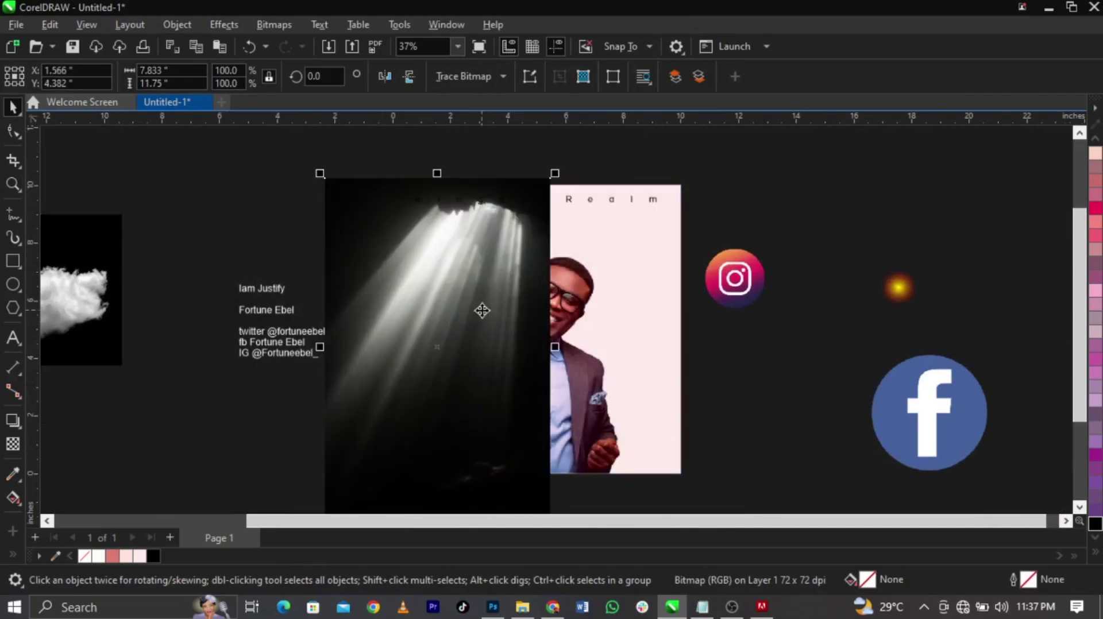
pyautogui.moveTo(560, 173); pyautogui.dragTo(476, 232)
pyautogui.scroll(1, 476, 232)
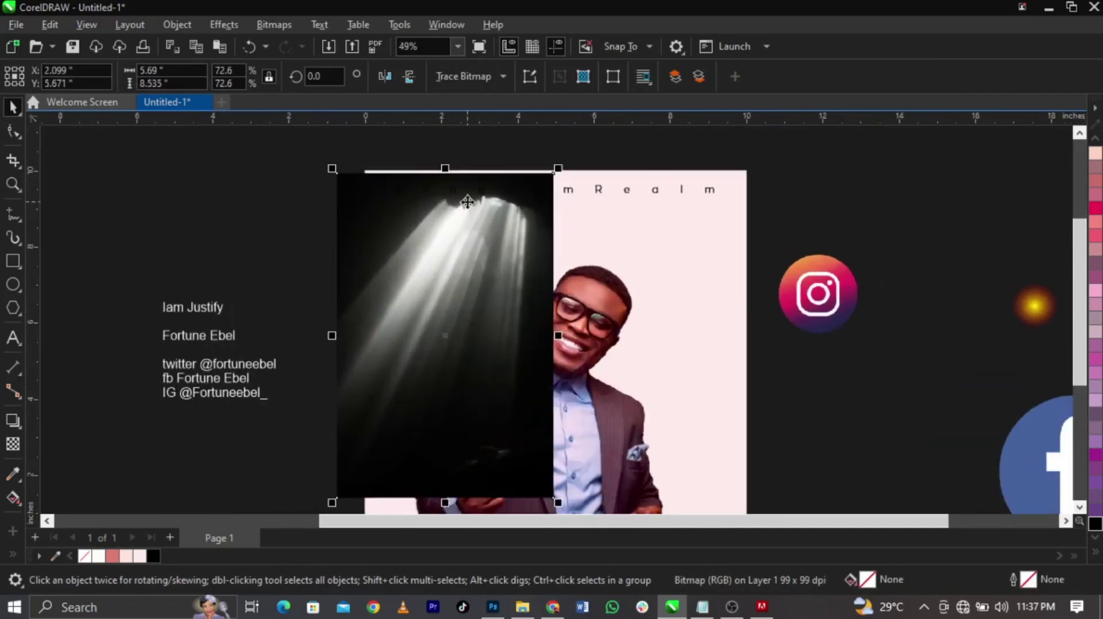
pyautogui.click(384, 77)
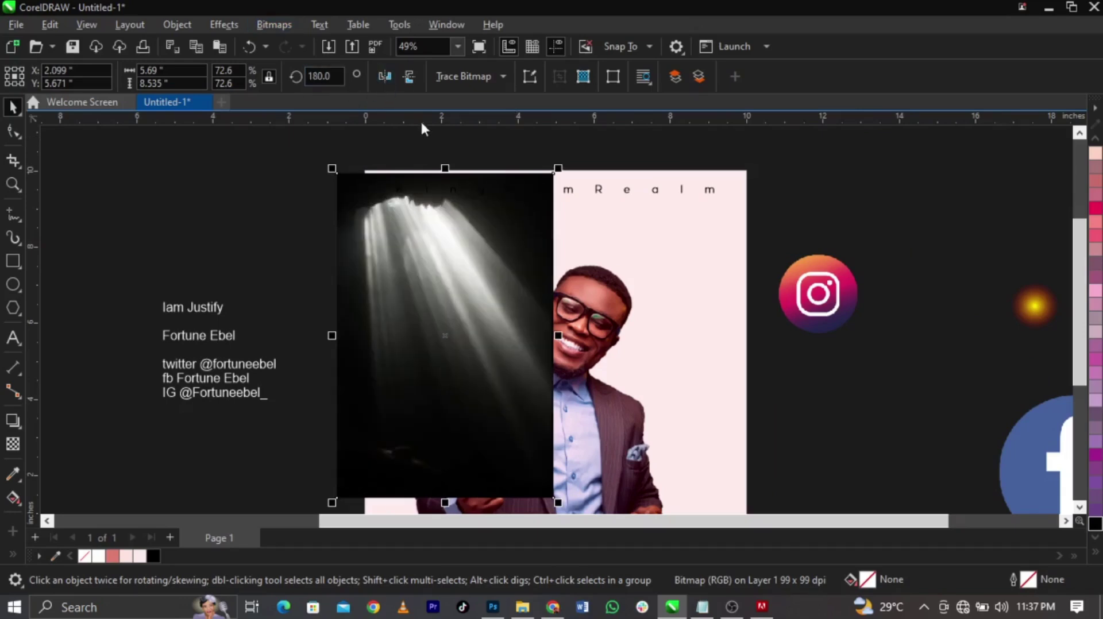
pyautogui.moveTo(436, 239); pyautogui.dragTo(447, 228)
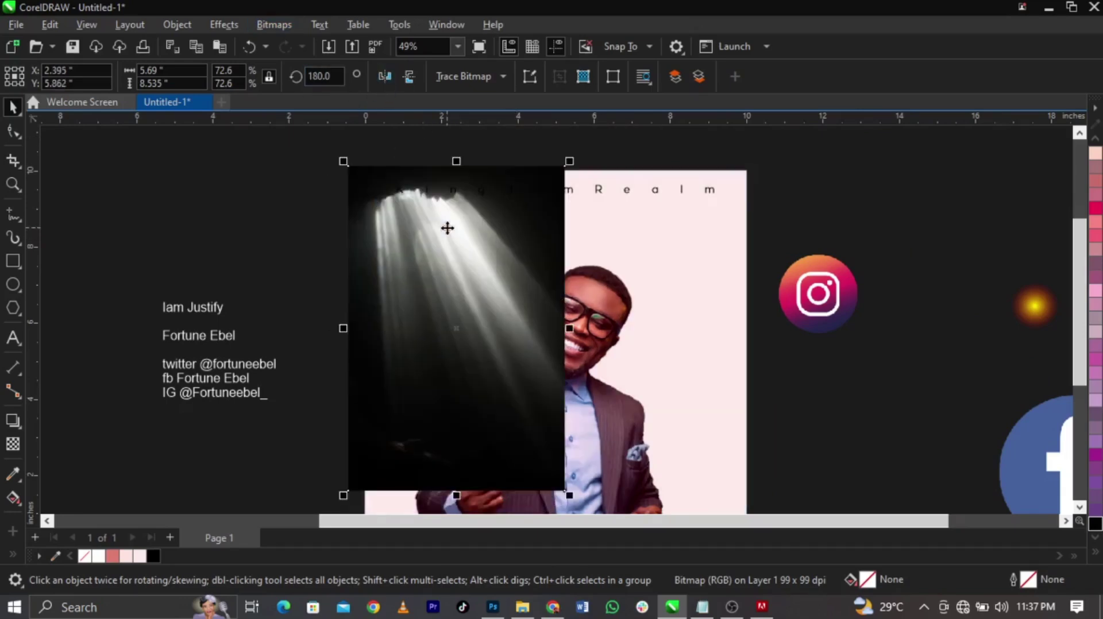
# Try vertical and horizontal fade transparencies on the rays, then undo the horizontal fade
pyautogui.click(12, 444)
pyautogui.moveTo(486, 383); pyautogui.dragTo(486, 459)
pyautogui.click(275, 23)
pyautogui.click(286, 44)
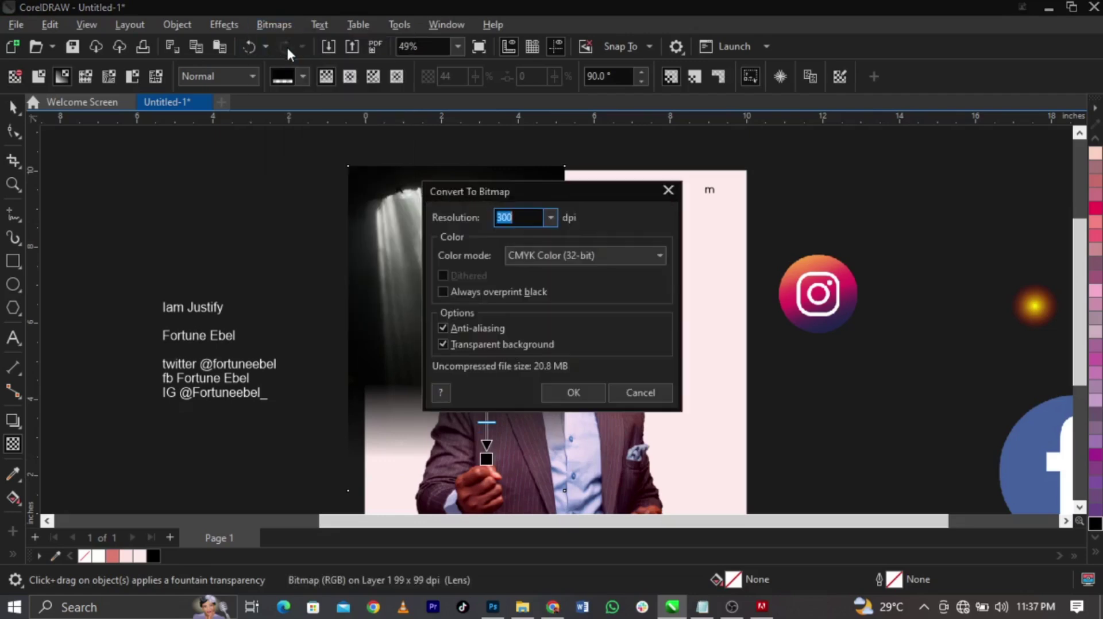
pyautogui.moveTo(543, 190); pyautogui.dragTo(193, 184)
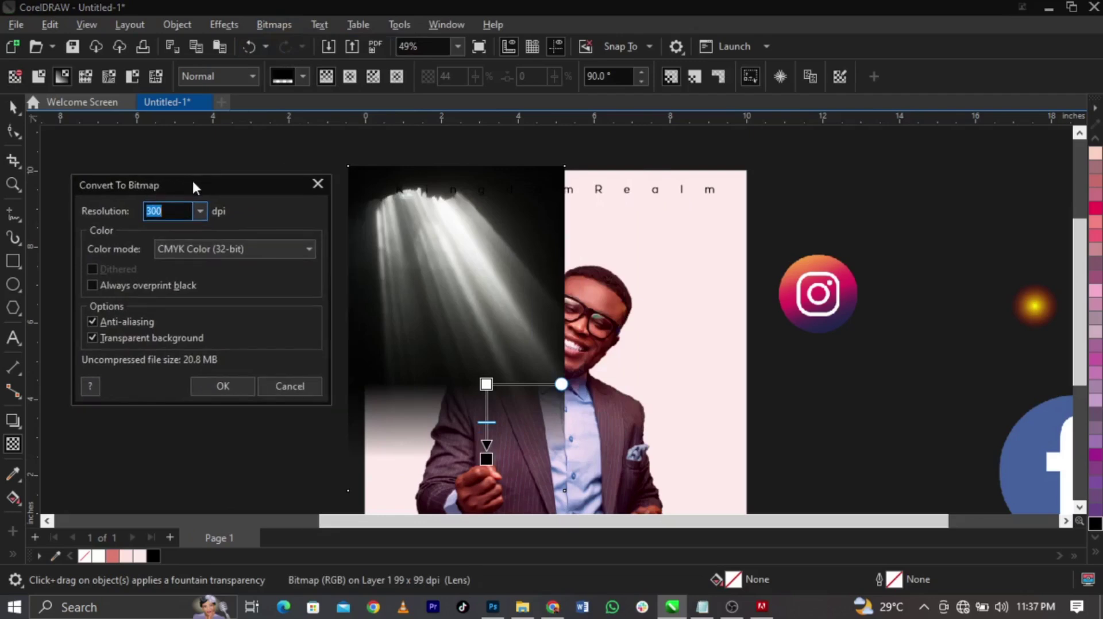
pyautogui.click(290, 386)
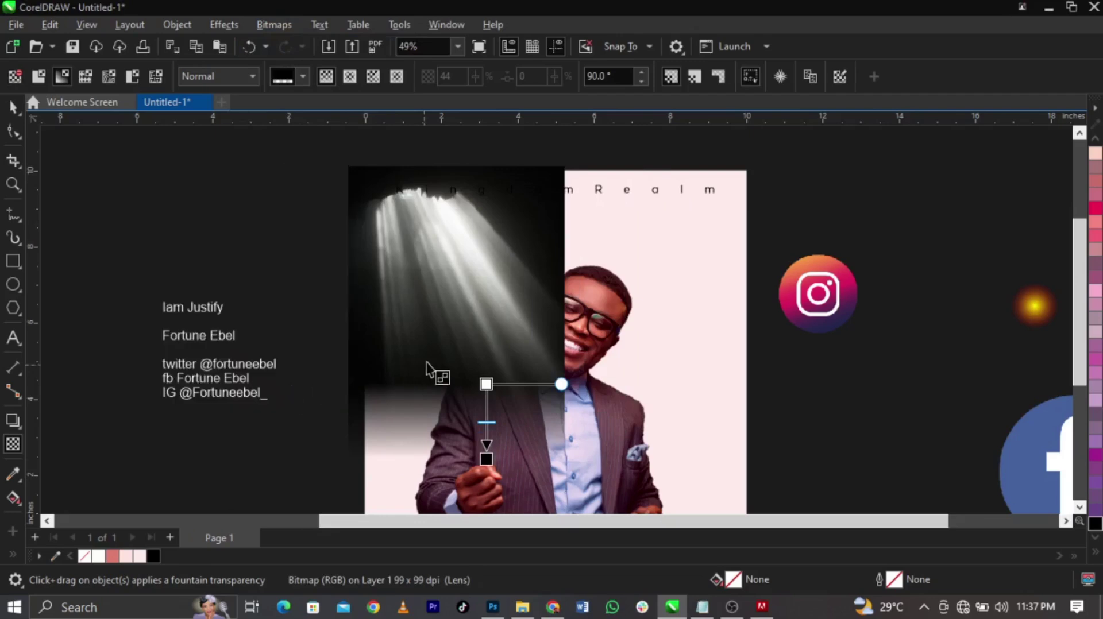
pyautogui.moveTo(492, 344); pyautogui.dragTo(575, 343)
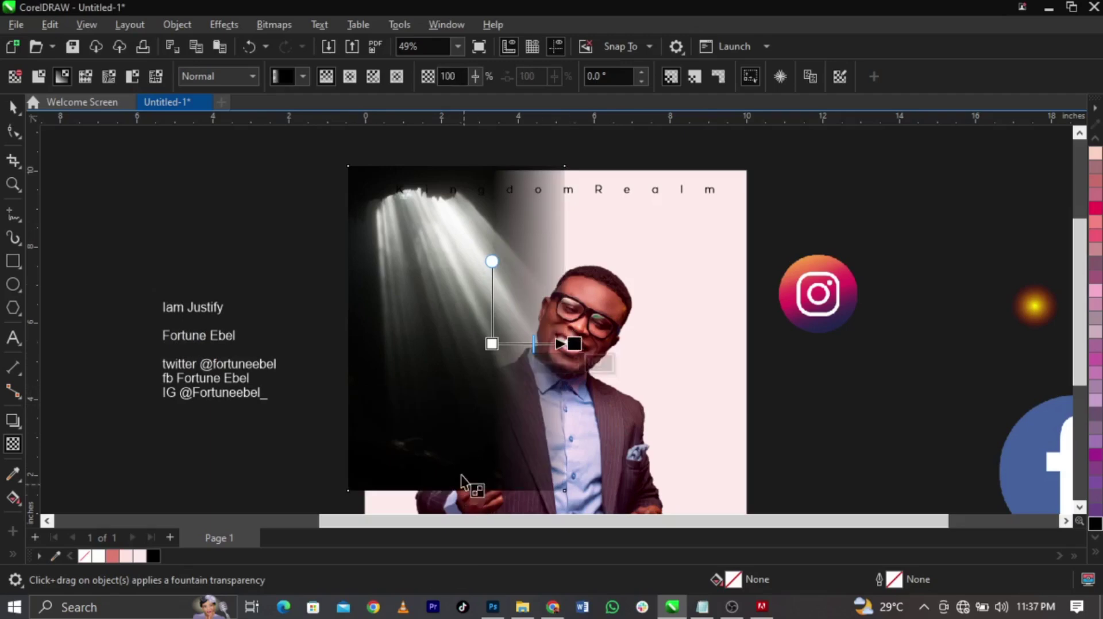
pyautogui.press('z')
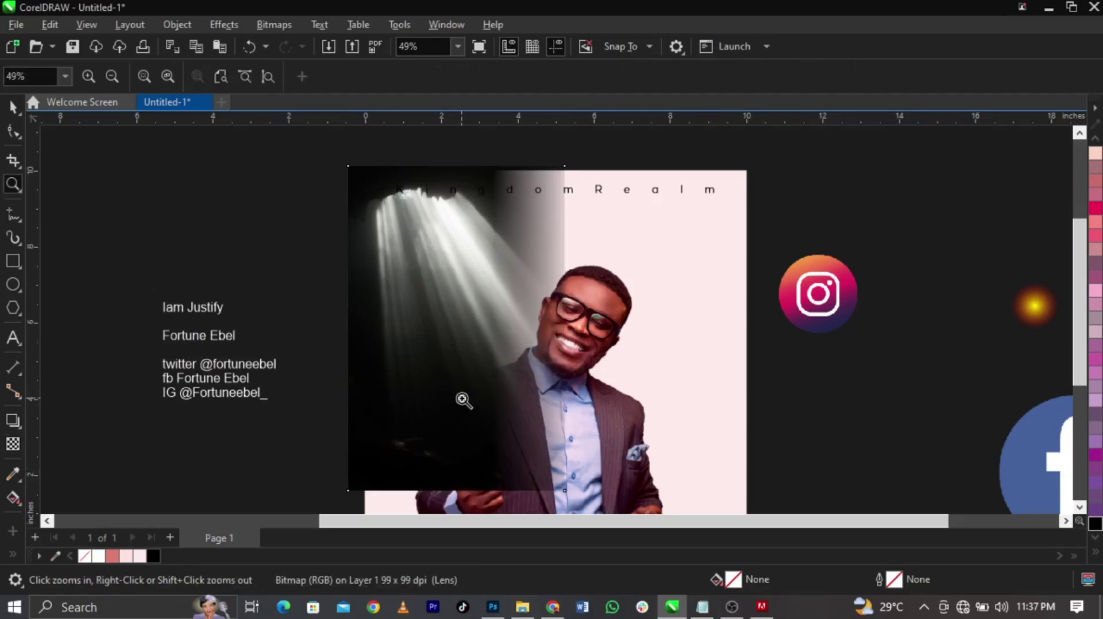
pyautogui.hotkey('ctrl', 'z')
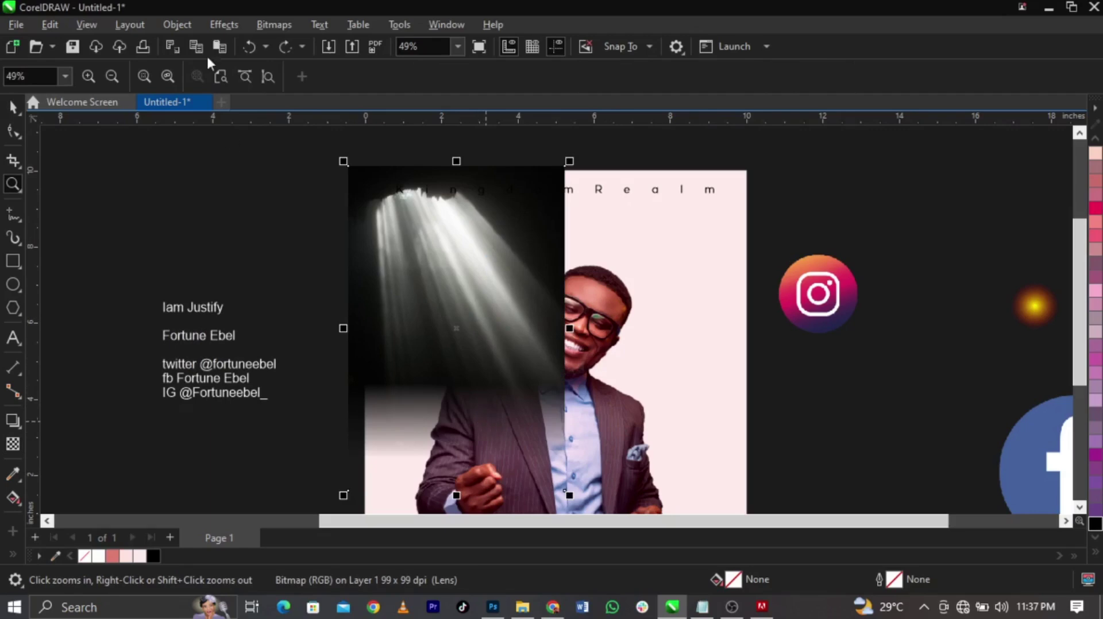
pyautogui.press('space')
# Convert the light-rays image to a 300 dpi RGB Color (24-bit) bitmap
pyautogui.click(268, 24)
pyautogui.click(286, 43)
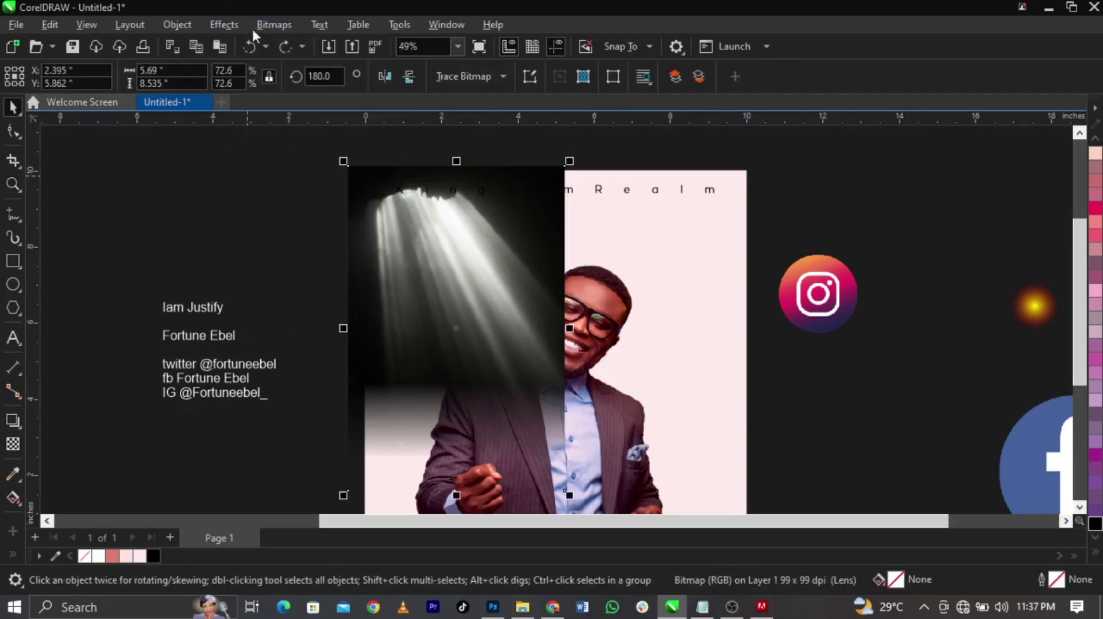
pyautogui.click(572, 251)
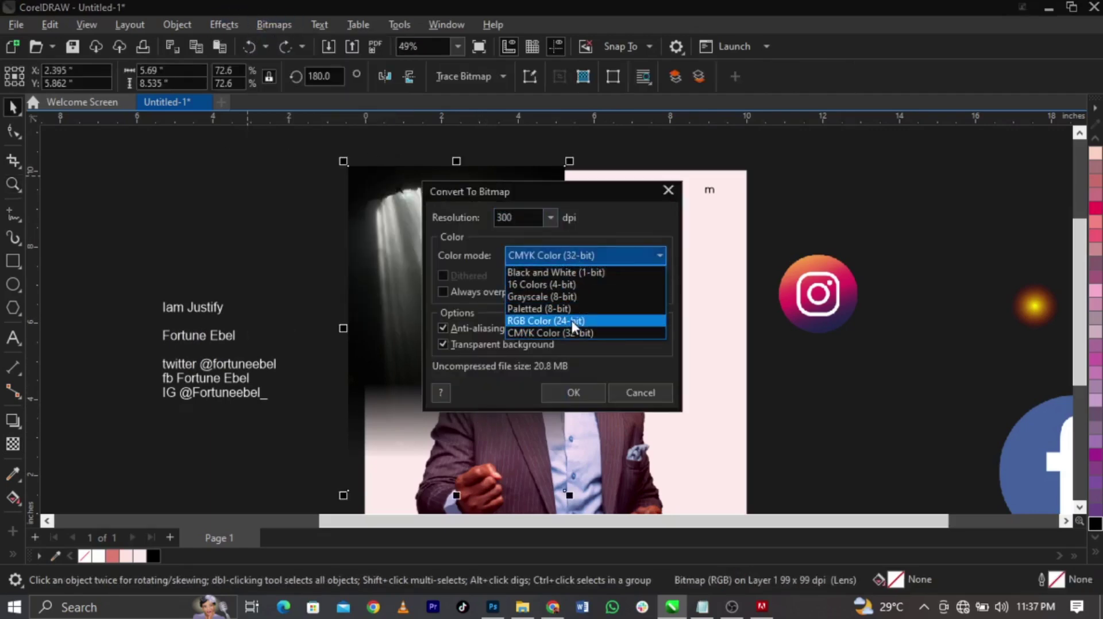
pyautogui.click(571, 320)
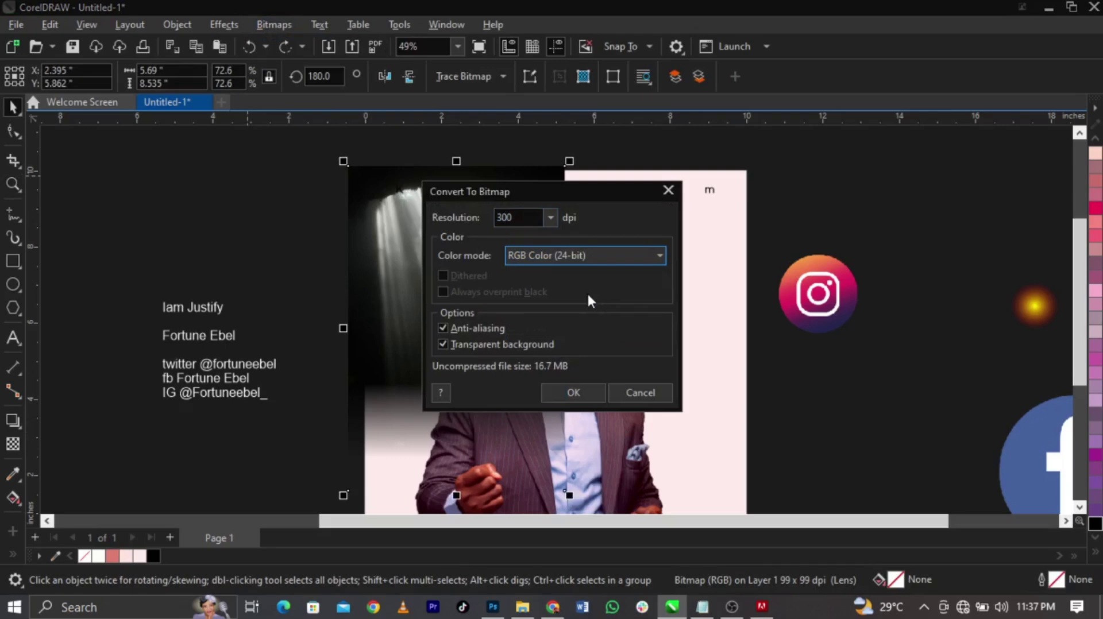
pyautogui.click(595, 392)
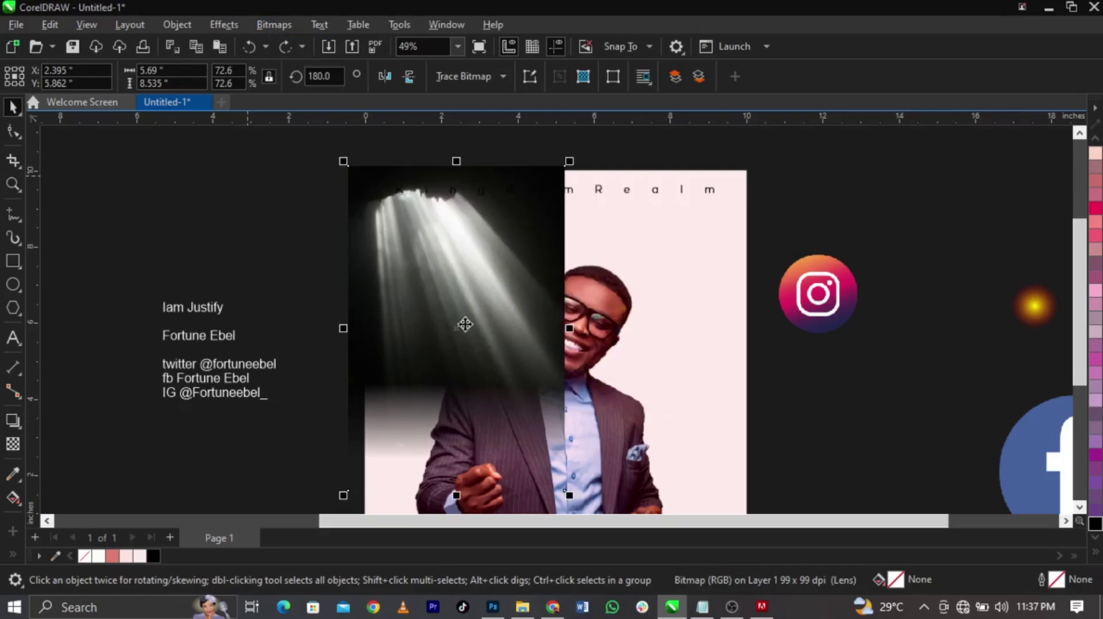
# Fade the rays sideways into the photo using Screen blend mode, then nudge them slightly
pyautogui.click(13, 444)
pyautogui.moveTo(492, 343); pyautogui.dragTo(565, 342)
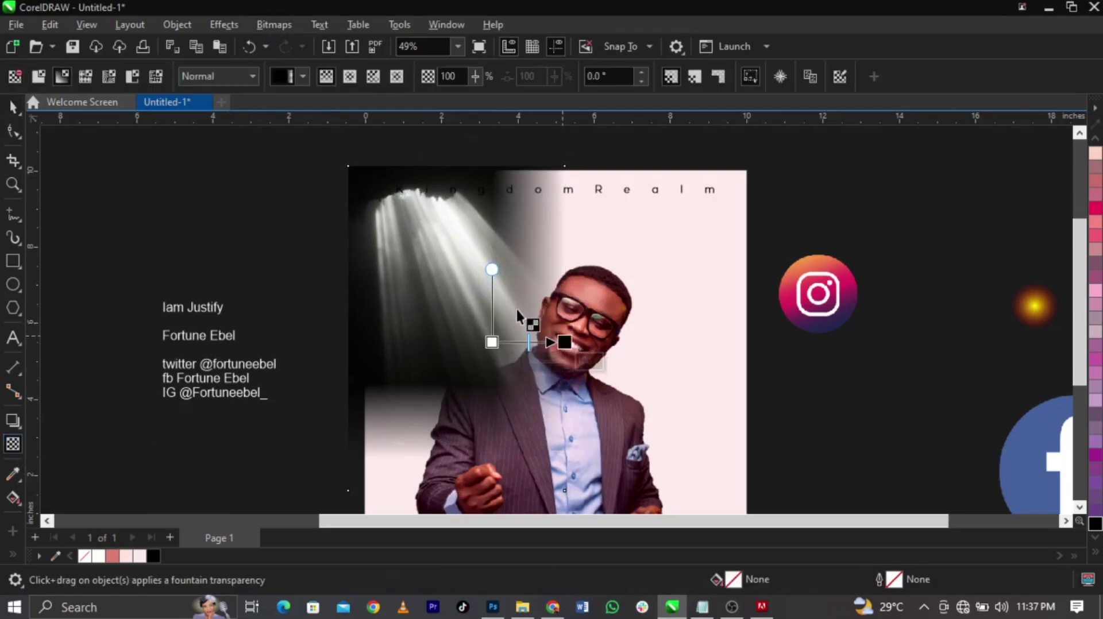
pyautogui.click(237, 75)
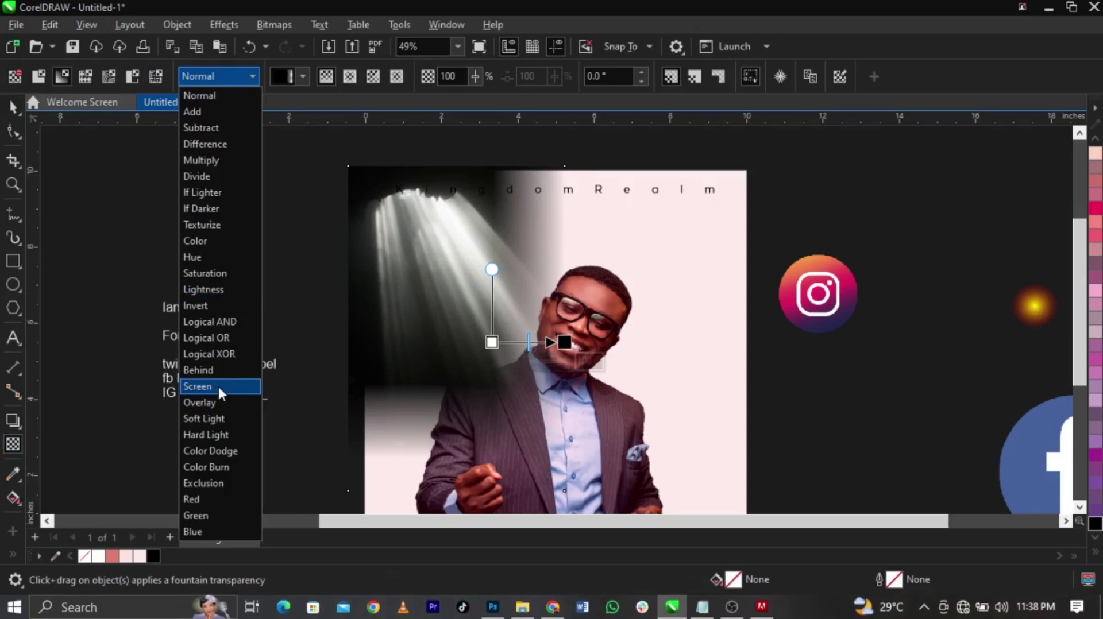
pyautogui.click(218, 386)
pyautogui.press('space')
pyautogui.moveTo(427, 264); pyautogui.dragTo(429, 267)
# PowerClip the light-rays image inside the page frame and nudge it right within the frame
pyautogui.rightClick(429, 267)
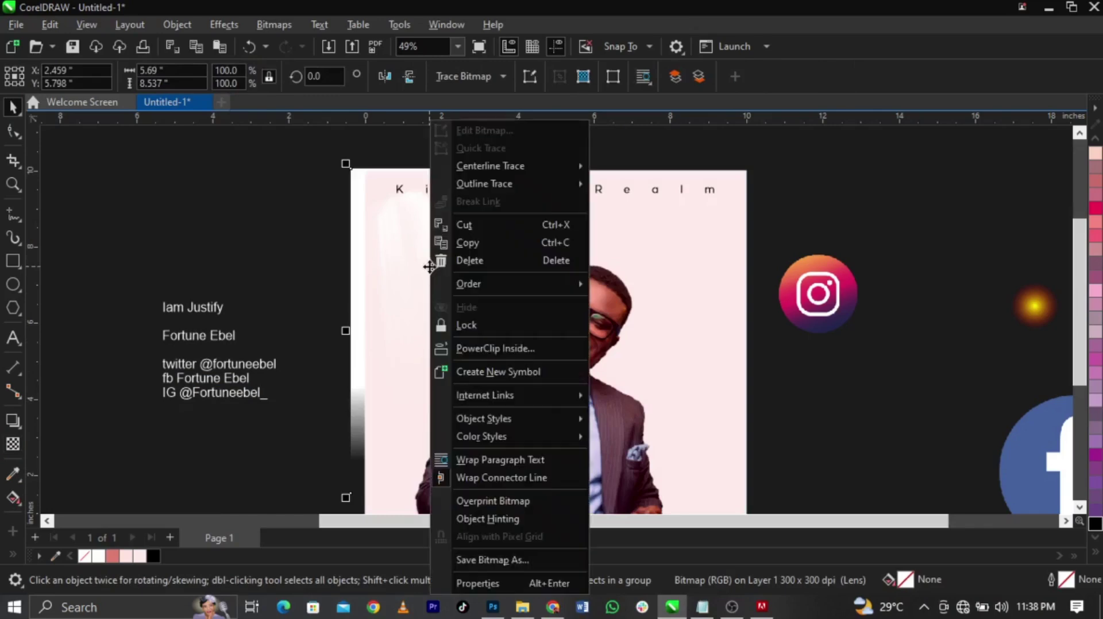
pyautogui.click(481, 349)
pyautogui.click(692, 327)
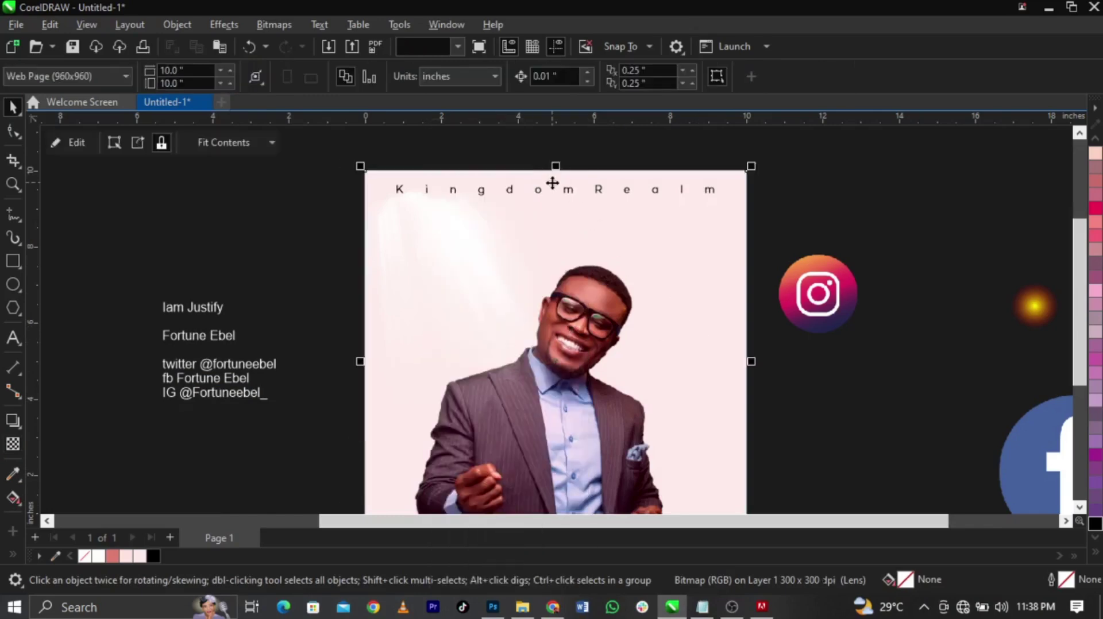
pyautogui.scroll(-3, 553, 183)
pyautogui.press('z')
pyautogui.moveTo(391, 167); pyautogui.dragTo(746, 412)
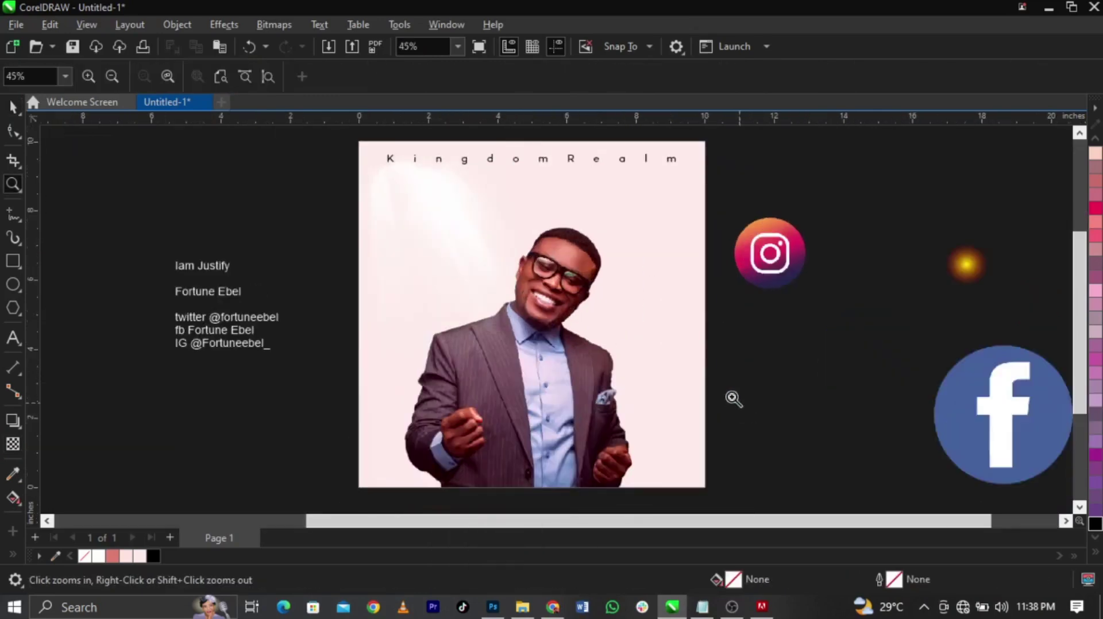
pyautogui.press('space')
pyautogui.doubleClick(581, 311)
pyautogui.moveTo(440, 230); pyautogui.dragTo(447, 230)
pyautogui.click(447, 232)
pyautogui.keyDown('ctrl'); pyautogui.click(760, 181); pyautogui.keyUp('ctrl')
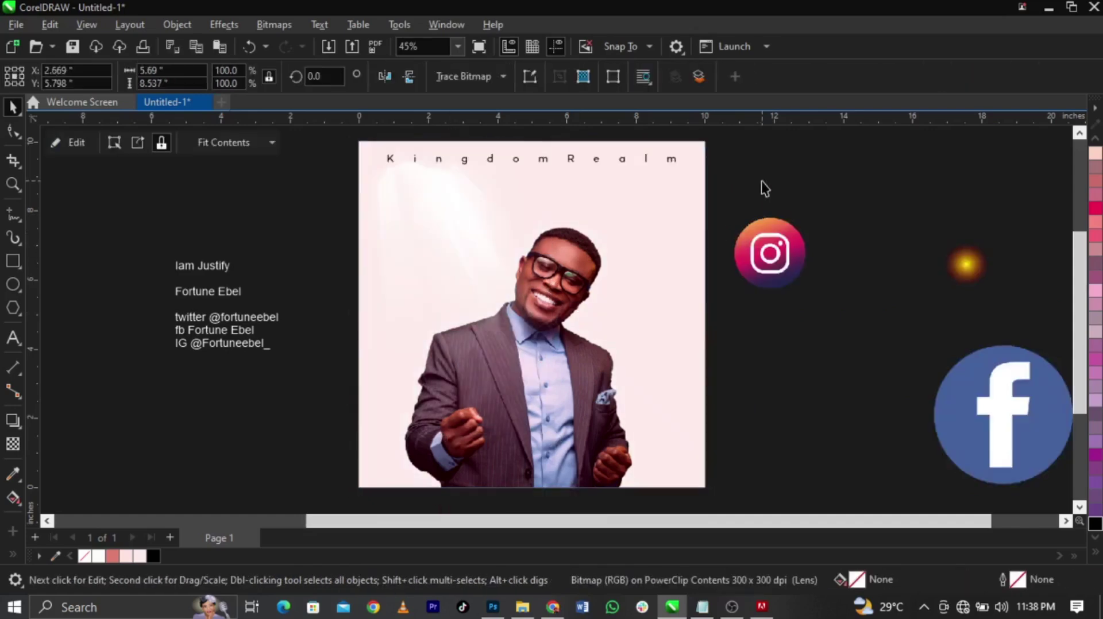
# Change the page frame's fill to pale pink #FDEFED
pyautogui.click(658, 222)
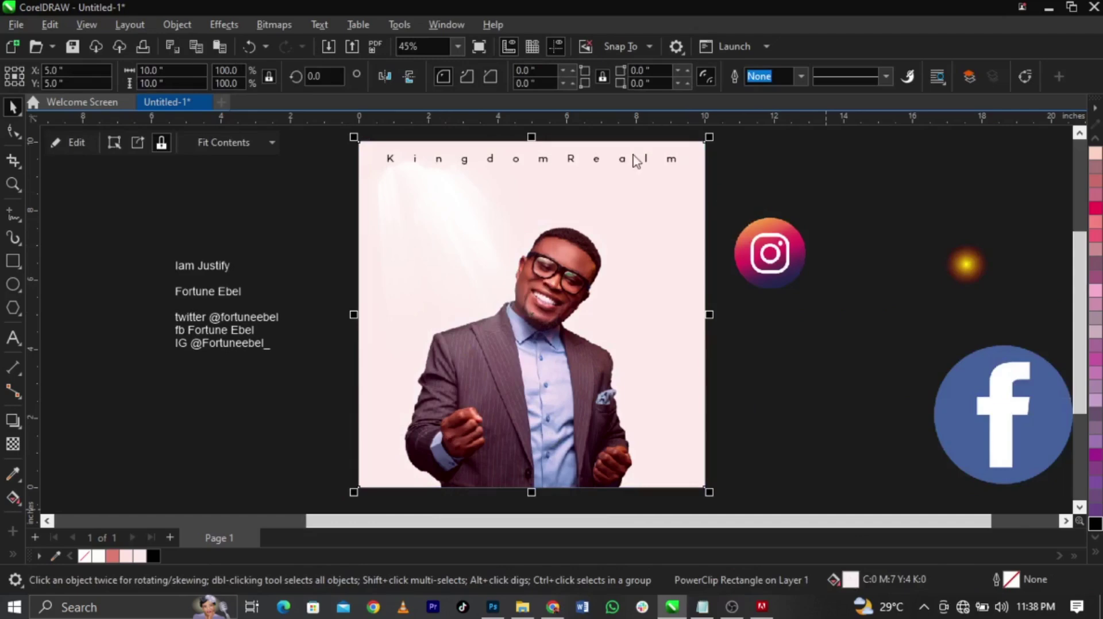
pyautogui.hotkey('shift', 'F11')
pyautogui.moveTo(483, 82); pyautogui.dragTo(755, 67)
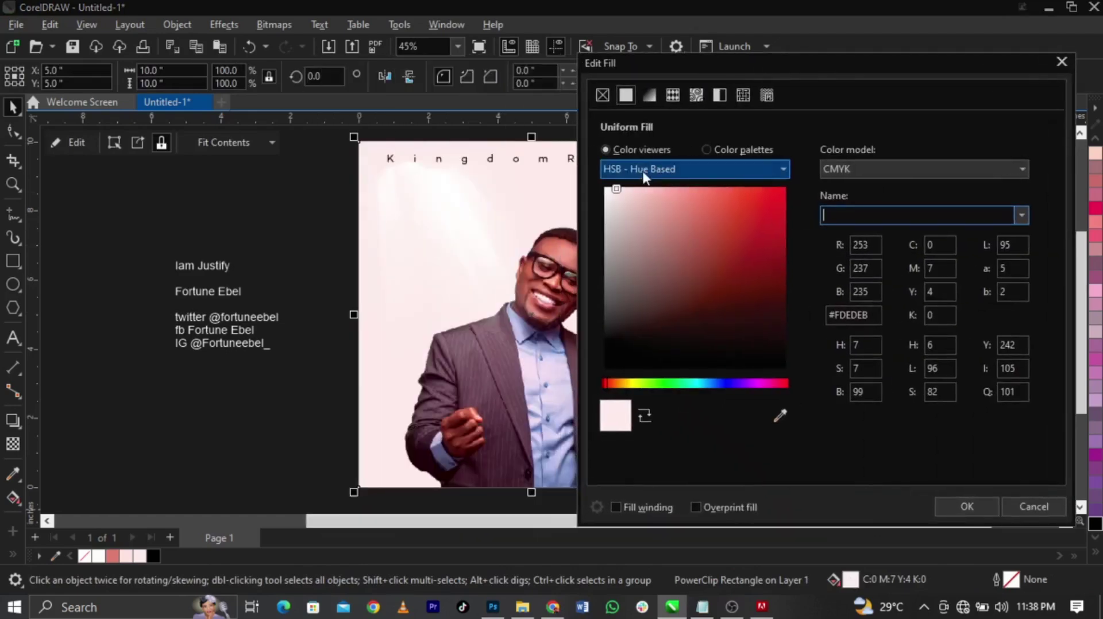
pyautogui.moveTo(690, 63); pyautogui.dragTo(790, 56)
pyautogui.click(716, 184)
pyautogui.moveTo(715, 184); pyautogui.dragTo(711, 175)
pyautogui.click(715, 167)
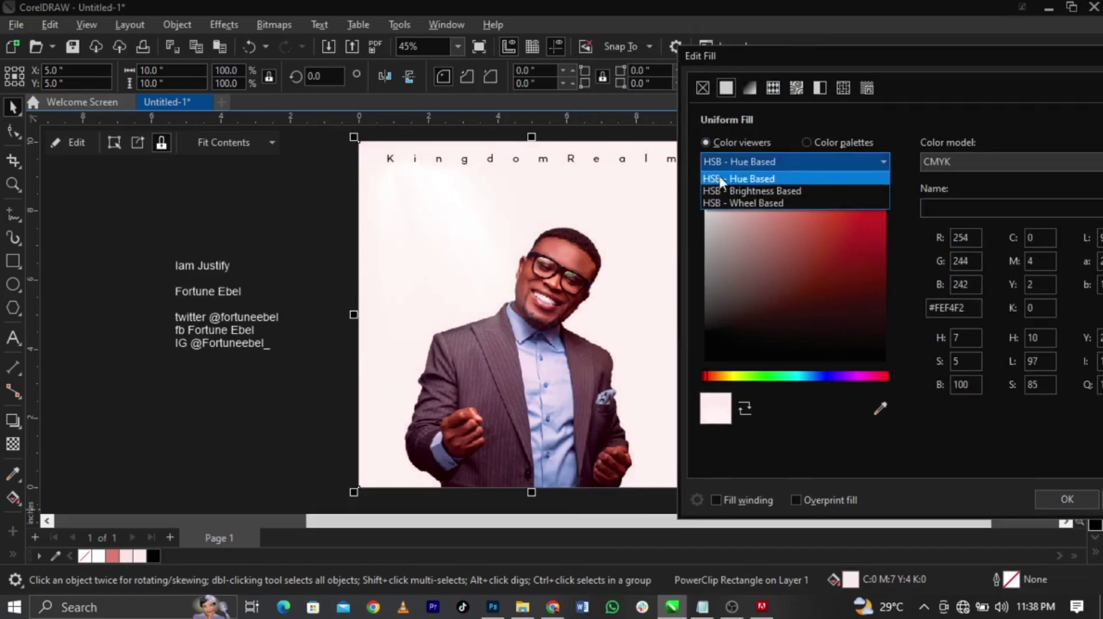
pyautogui.click(717, 174)
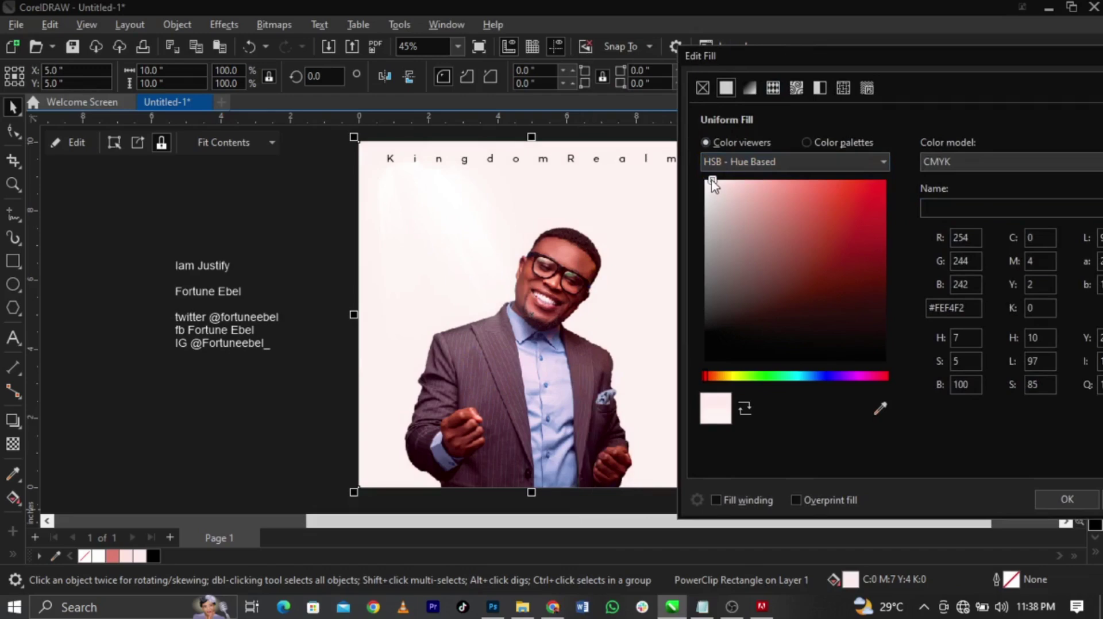
pyautogui.moveTo(714, 180); pyautogui.dragTo(716, 180)
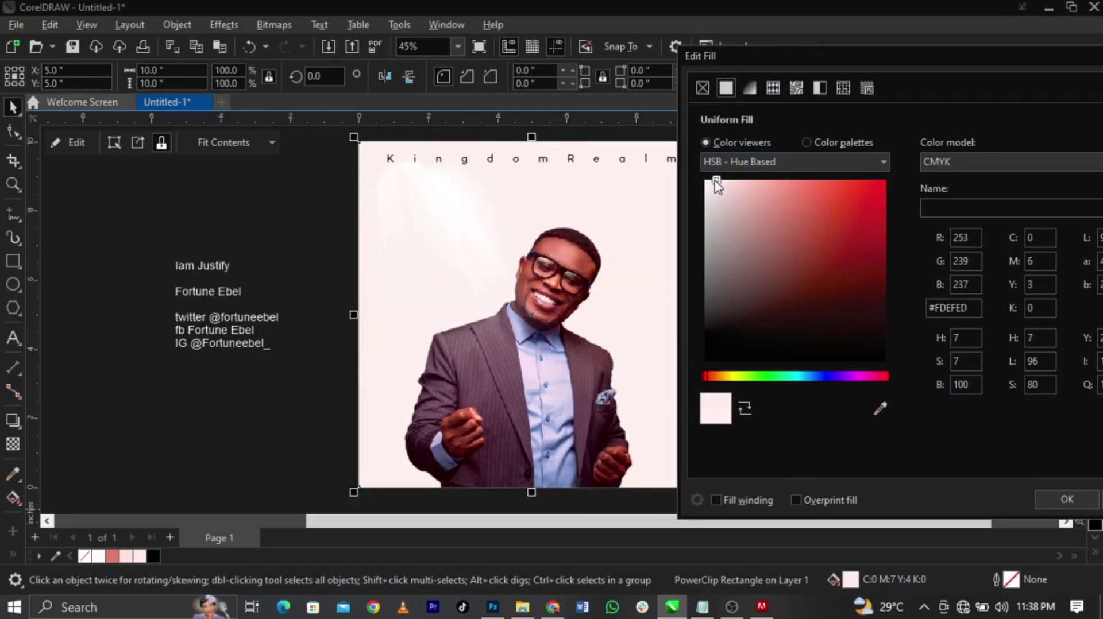
pyautogui.click(1067, 499)
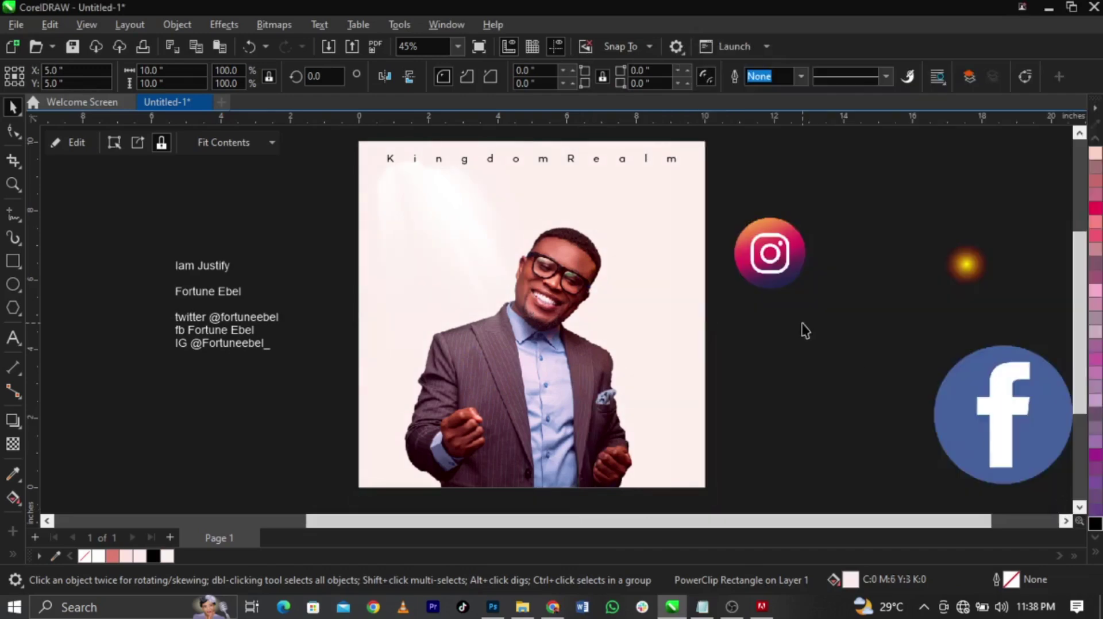
pyautogui.click(800, 330)
# Shrink the man's photo inside the page frame slightly and lower it
pyautogui.scroll(1, 653, 233)
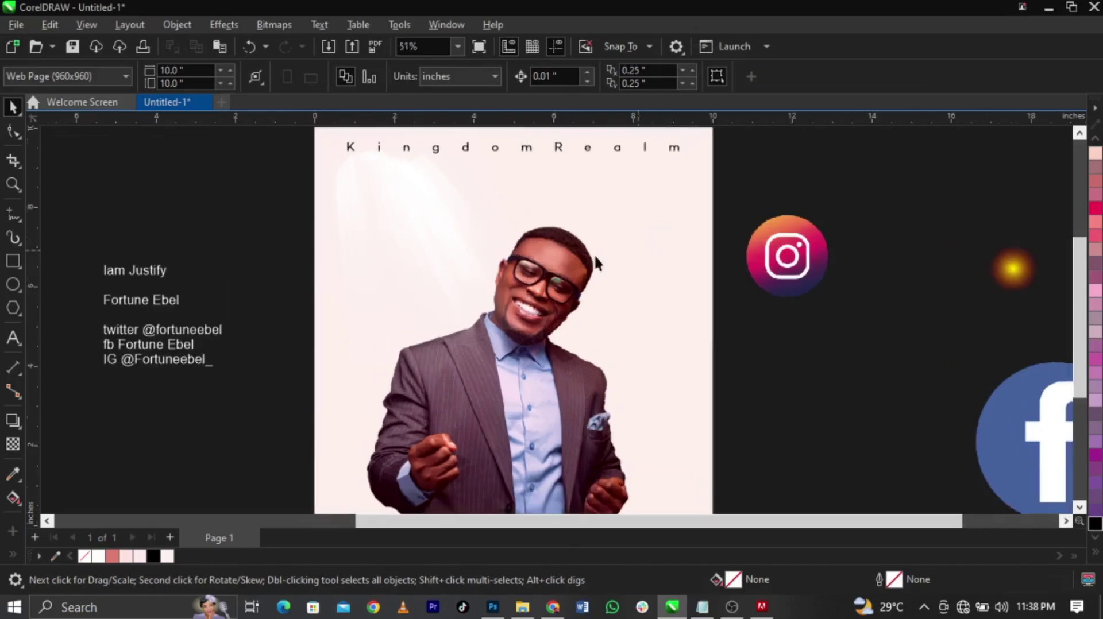
pyautogui.doubleClick(529, 298)
pyautogui.click(563, 264)
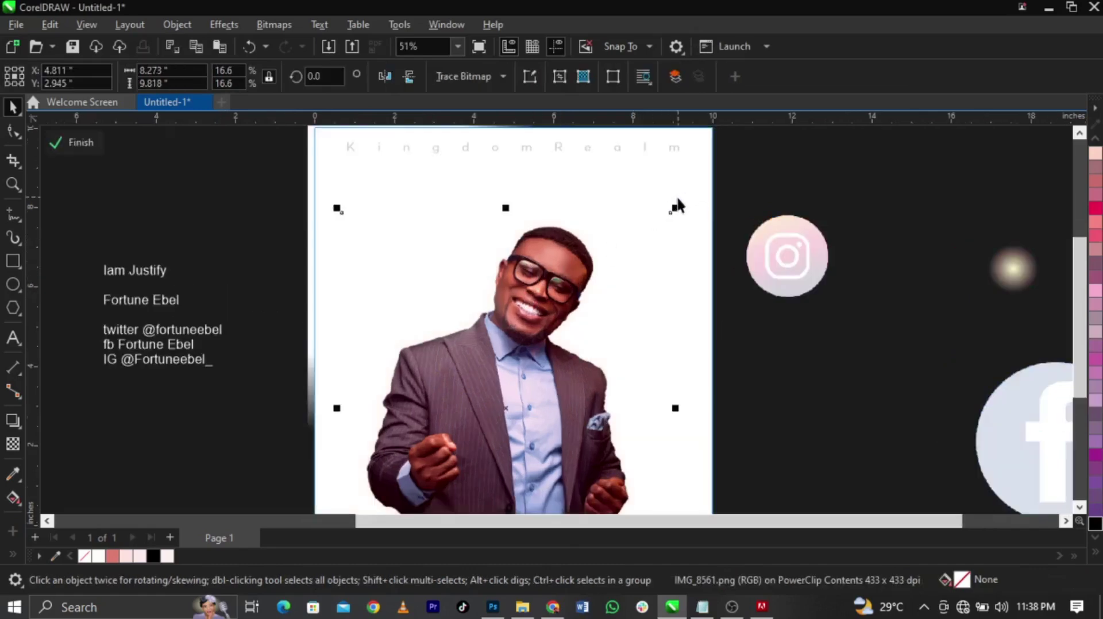
pyautogui.moveTo(675, 206); pyautogui.dragTo(609, 245)
pyautogui.scroll(-2, 626, 221)
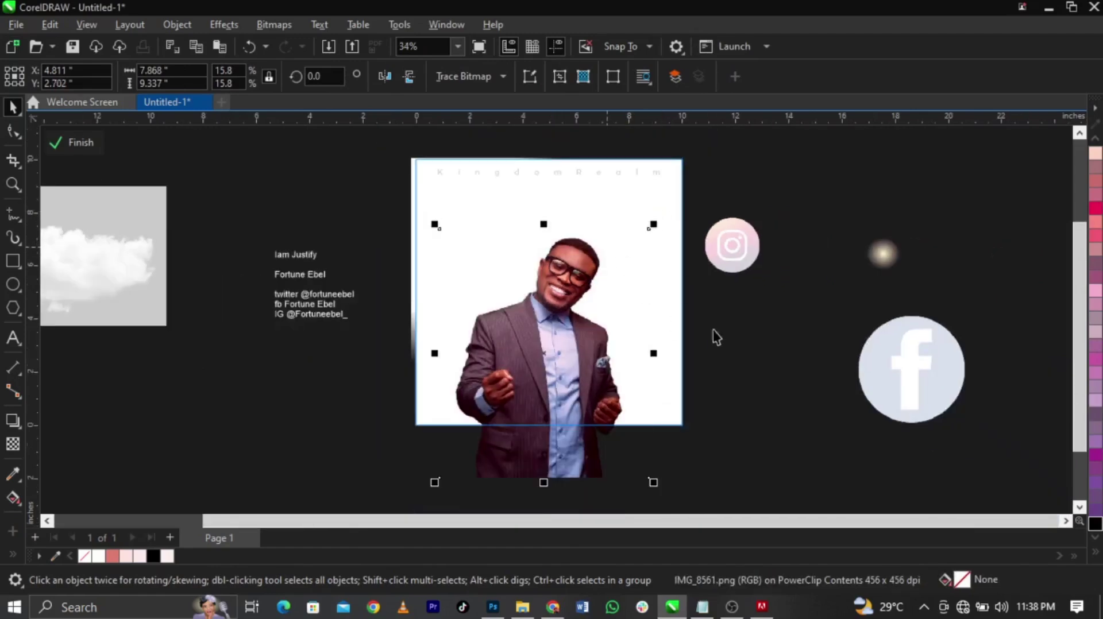
pyautogui.doubleClick(660, 290)
pyautogui.press('Escape')
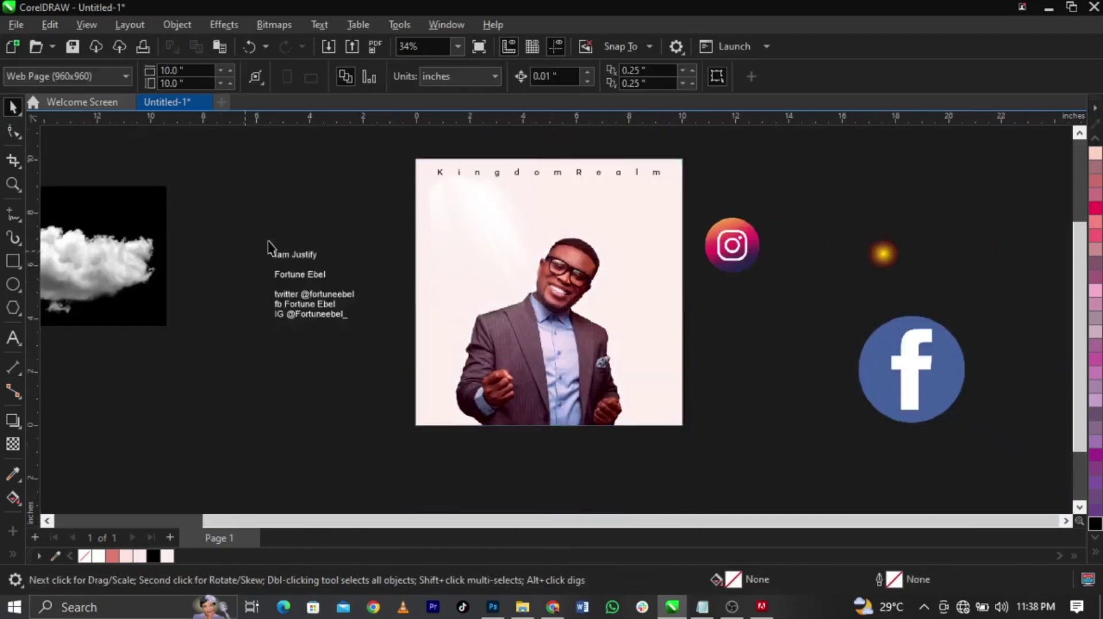
# Cut the 'Iam Justify' line out of the contact text block
pyautogui.scroll(1, 340, 242)
pyautogui.doubleClick(285, 257)
pyautogui.moveTo(322, 265); pyautogui.dragTo(225, 255)
pyautogui.hotkey('ctrl', 'x')
pyautogui.click(556, 198)
# Paste 'Iam Justify' as its own text object and zoom onto the poster's top half
pyautogui.hotkey('ctrl', 'v')
pyautogui.press('F2')
pyautogui.moveTo(377, 160); pyautogui.dragTo(795, 308)
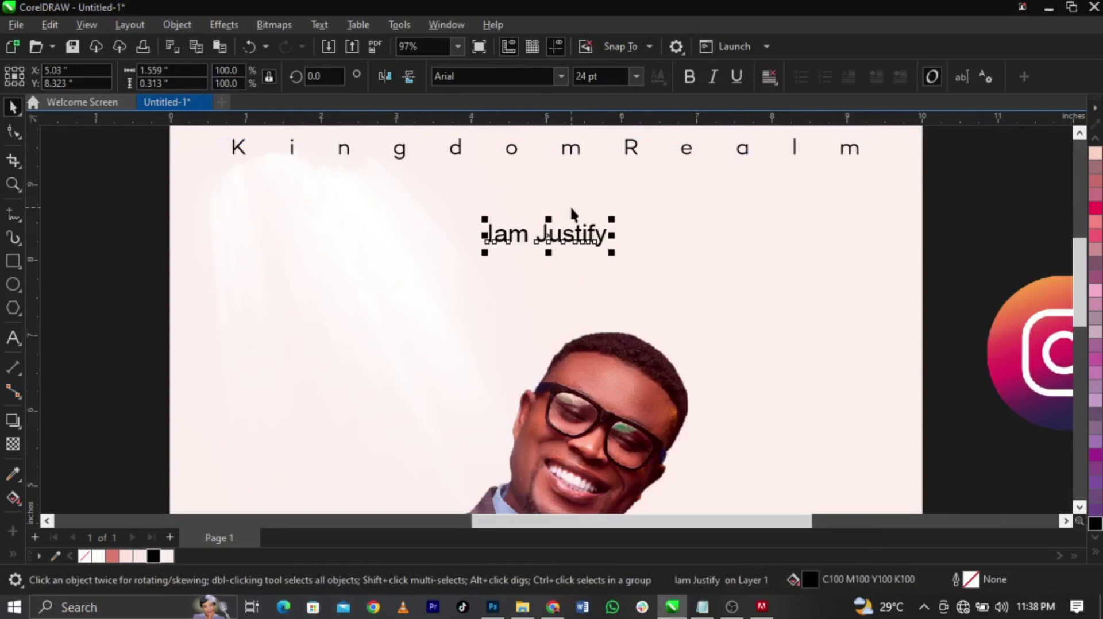
# Copy 'Morganite' from the Notepad notes and apply it as the heading's font
pyautogui.scroll(2, 572, 214)
pyautogui.click(702, 606)
pyautogui.click(792, 433)
pyautogui.hotkey('shift', 'Home')
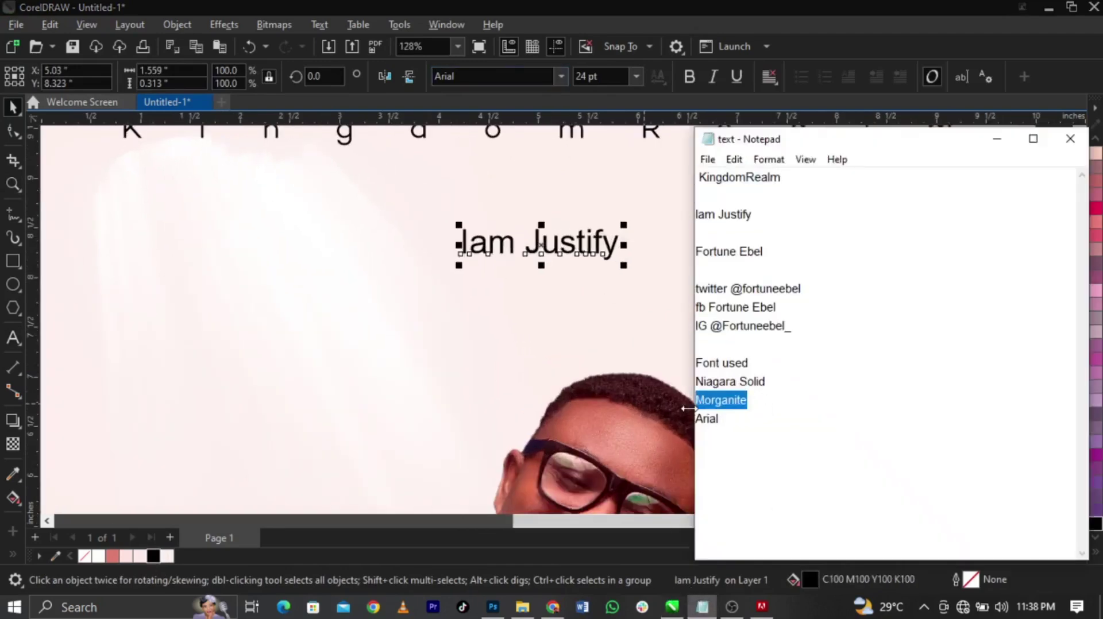
pyautogui.click(550, 257)
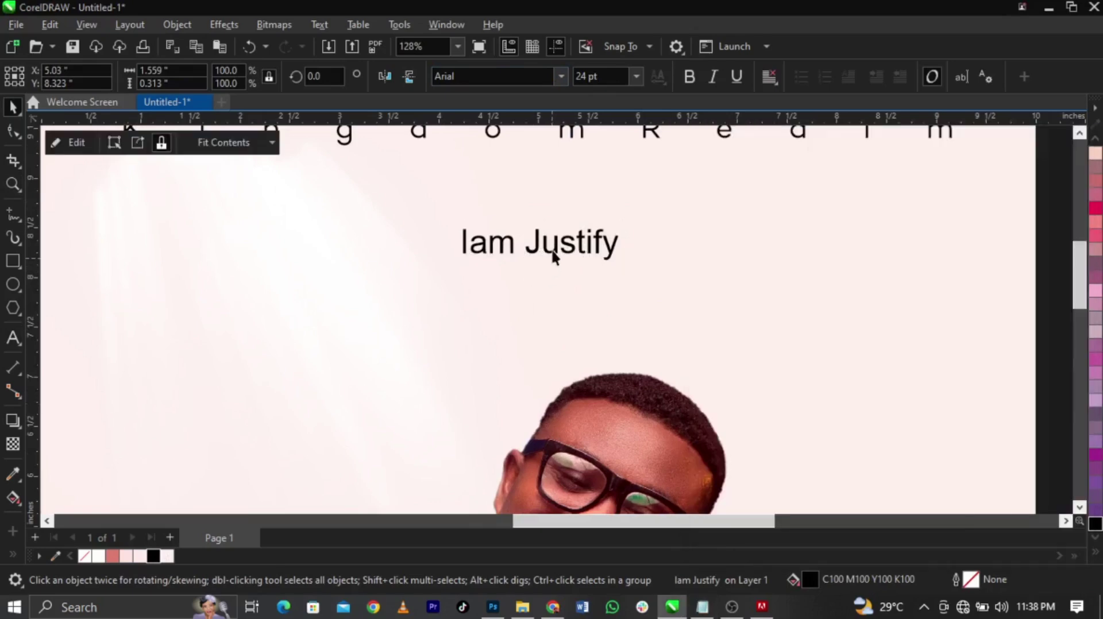
pyautogui.click(516, 76)
pyautogui.hotkey('ctrl', 'v')
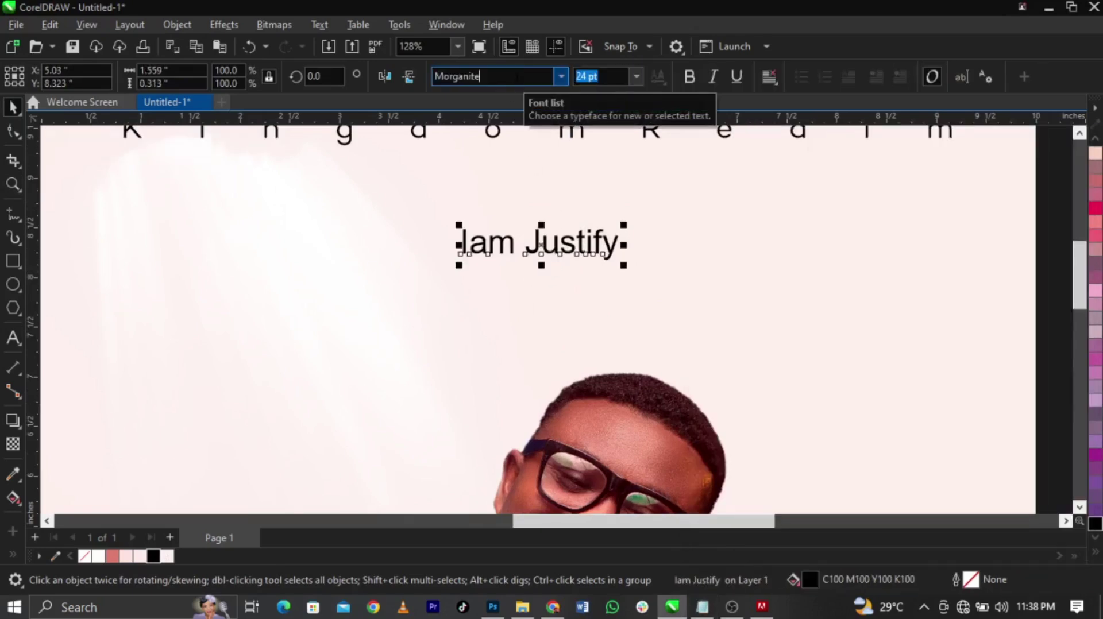
pyautogui.press('Return')
# Enlarge the 'Iam Justify' text to about 122 pt
pyautogui.moveTo(525, 265); pyautogui.dragTo(642, 346)
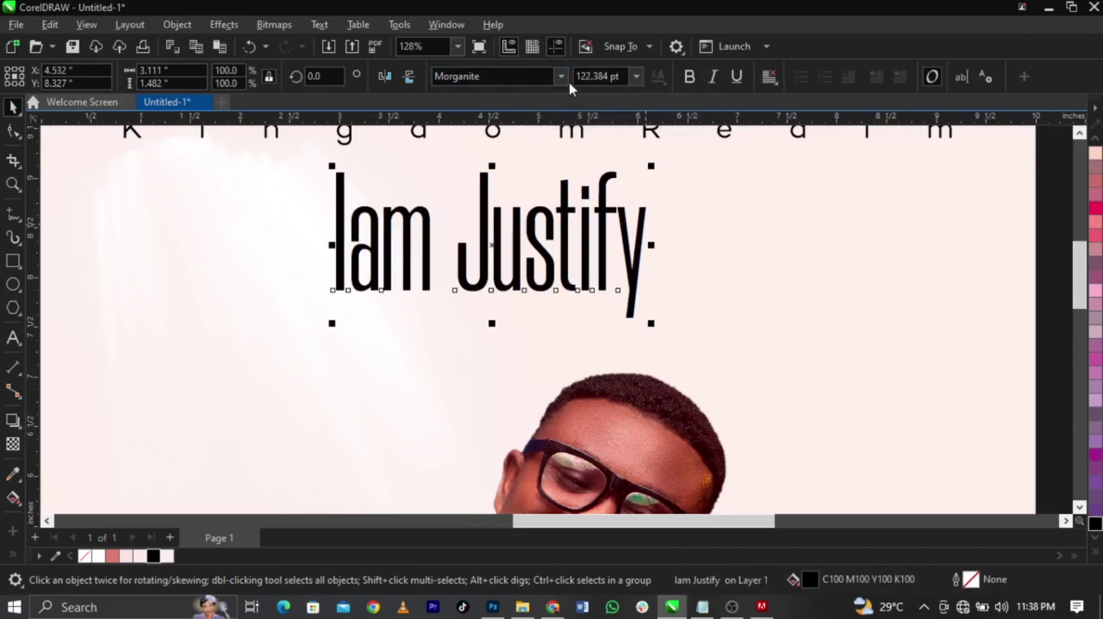
pyautogui.scroll(-3, 597, 364)
pyautogui.scroll(-2, 750, 264)
pyautogui.press('z')
pyautogui.moveTo(322, 231); pyautogui.dragTo(858, 445)
pyautogui.press('space')
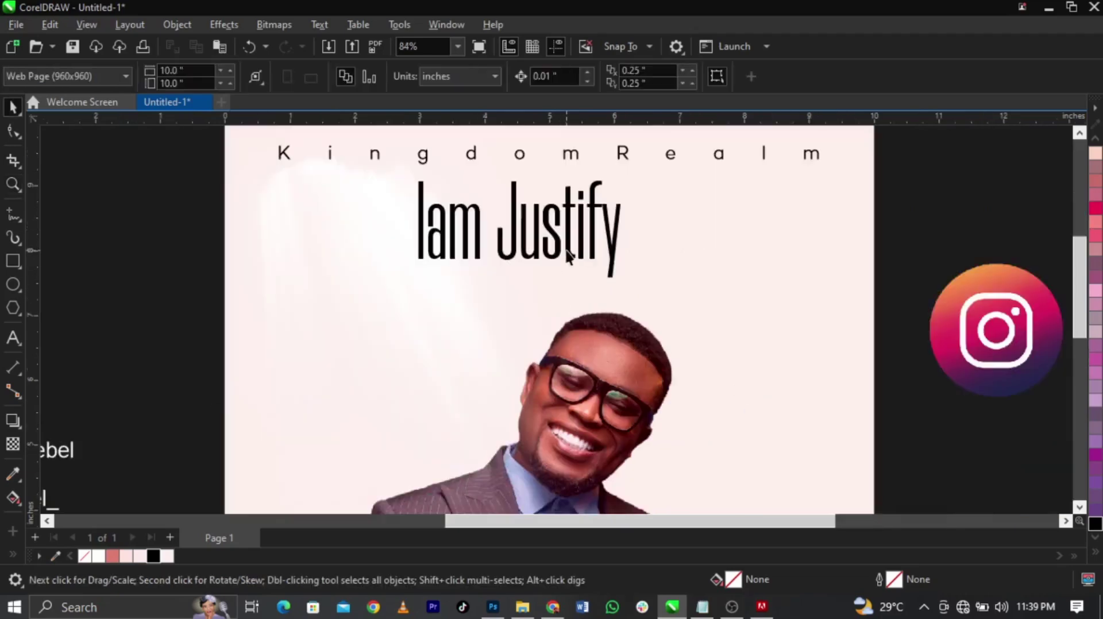
pyautogui.click(571, 254)
# Set the heading in Morganite Black and shift it slightly
pyautogui.click(557, 80)
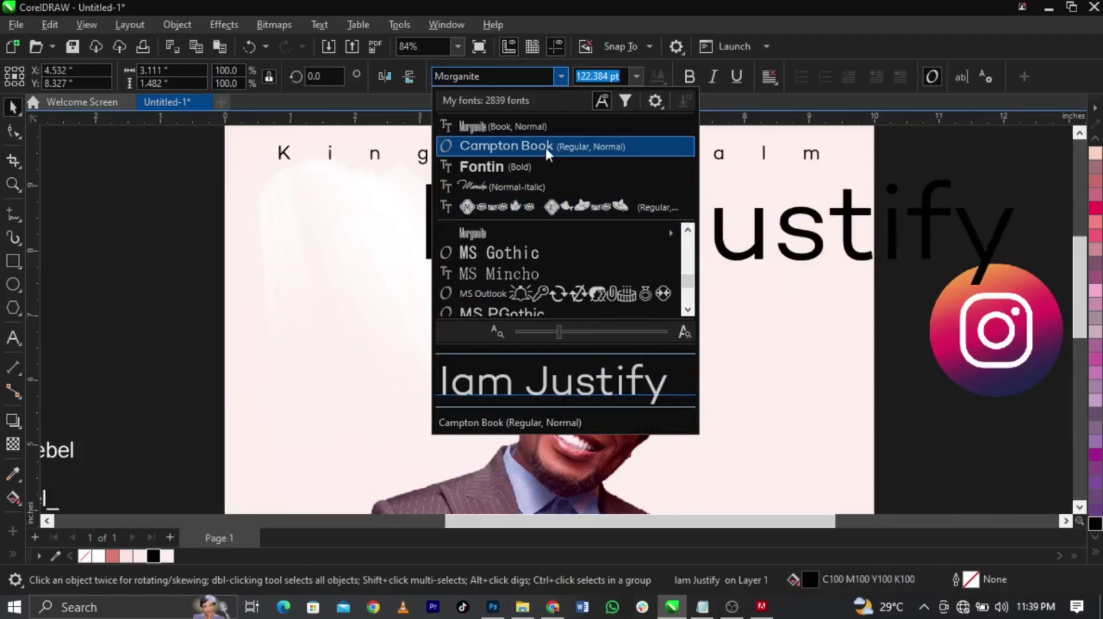
pyautogui.moveTo(529, 237)
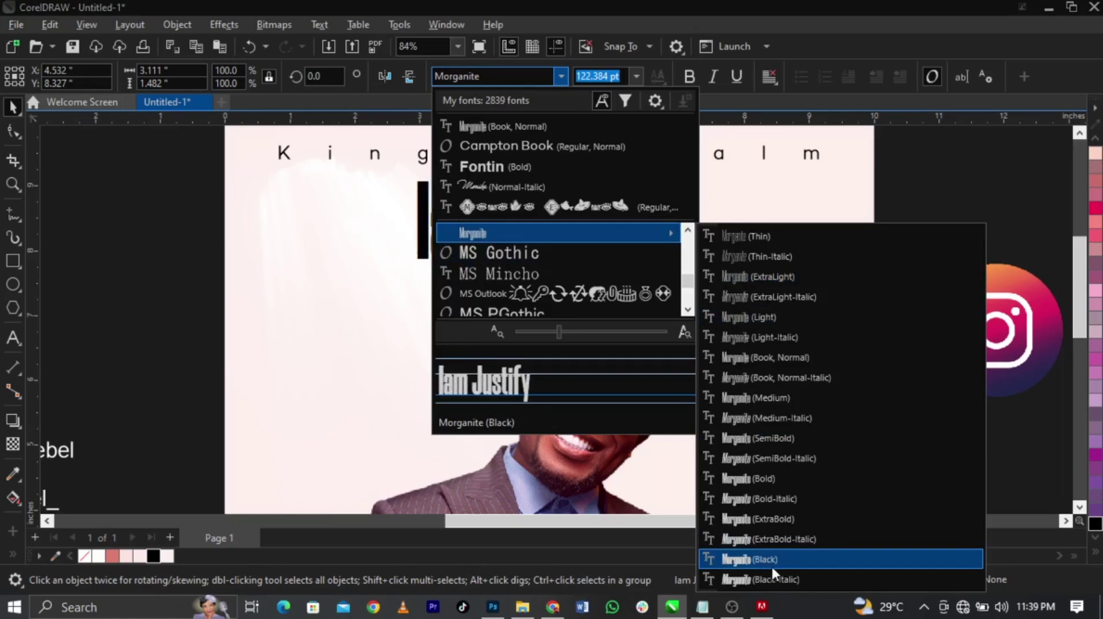
pyautogui.click(771, 564)
pyautogui.moveTo(661, 286); pyautogui.dragTo(662, 286)
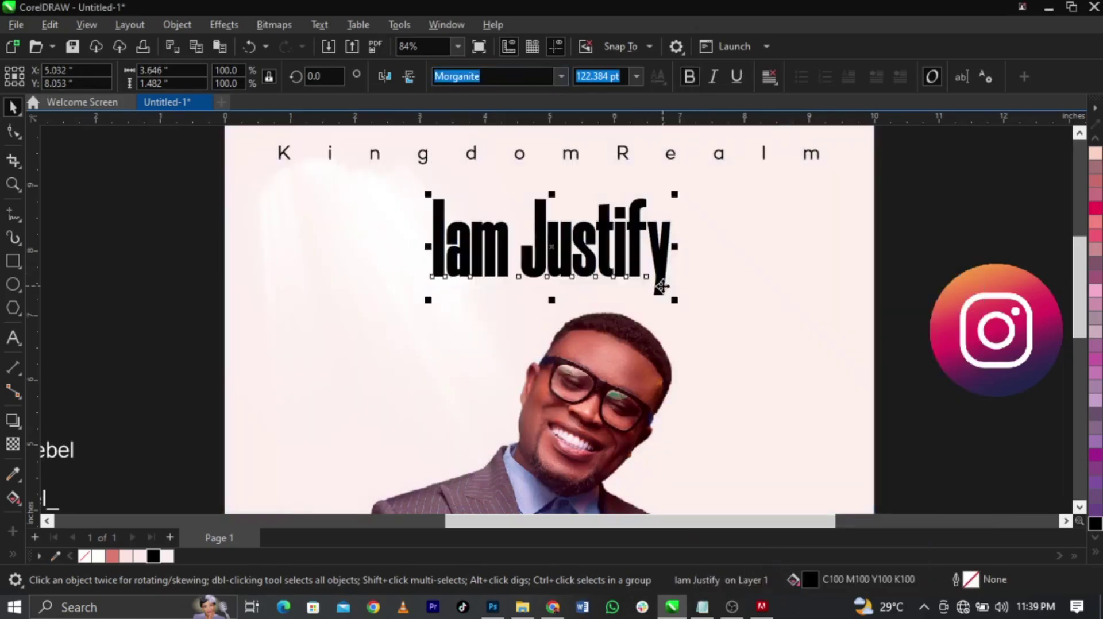
# Break the heading into separate words and make Justify uppercase
pyautogui.hotkey('ctrl', 'k')
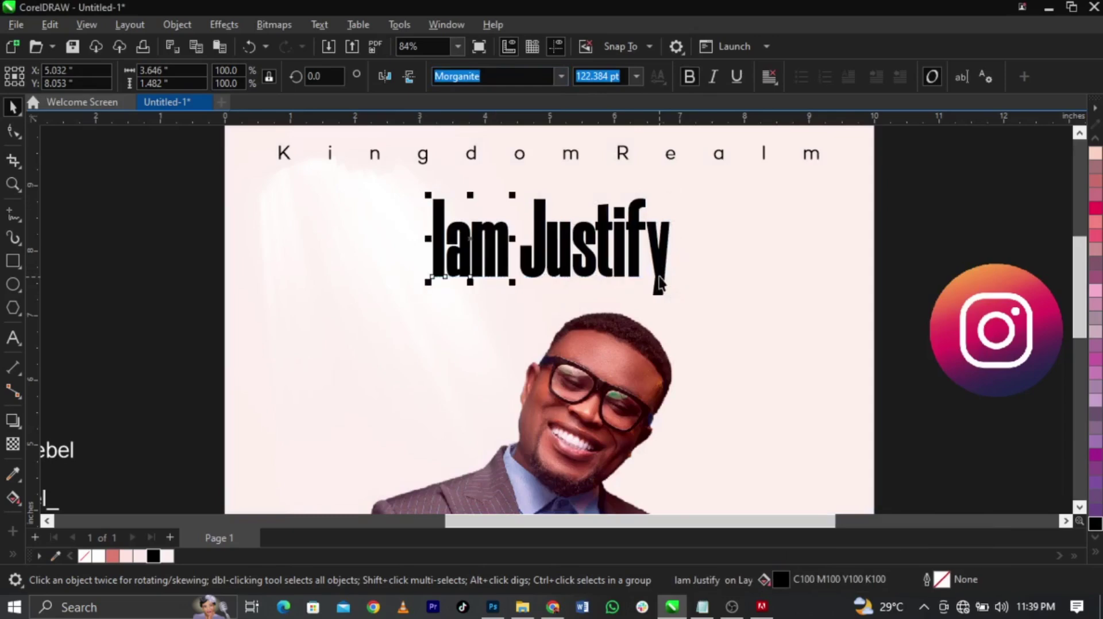
pyautogui.doubleClick(660, 277)
pyautogui.doubleClick(659, 278)
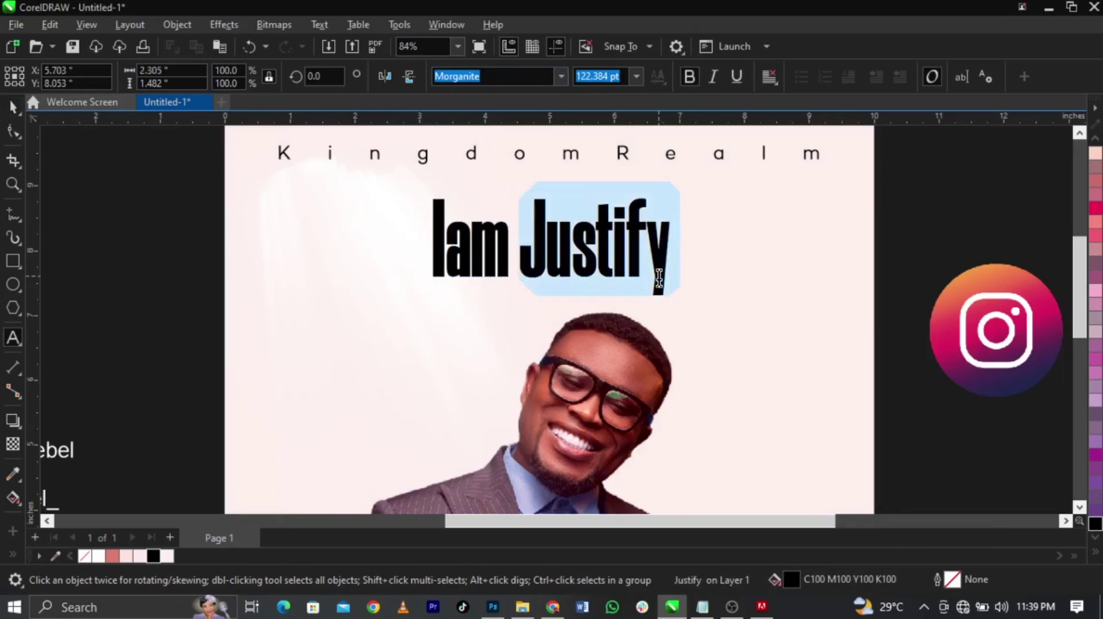
pyautogui.hotkey('shift', 'F3')
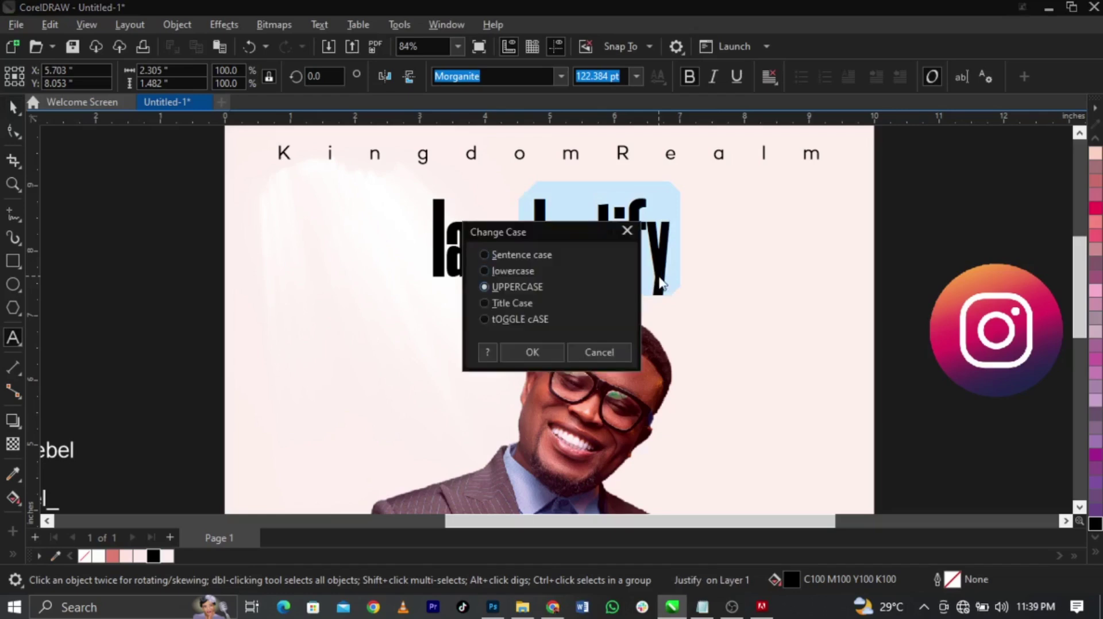
pyautogui.press('Down')
pyautogui.press('Return')
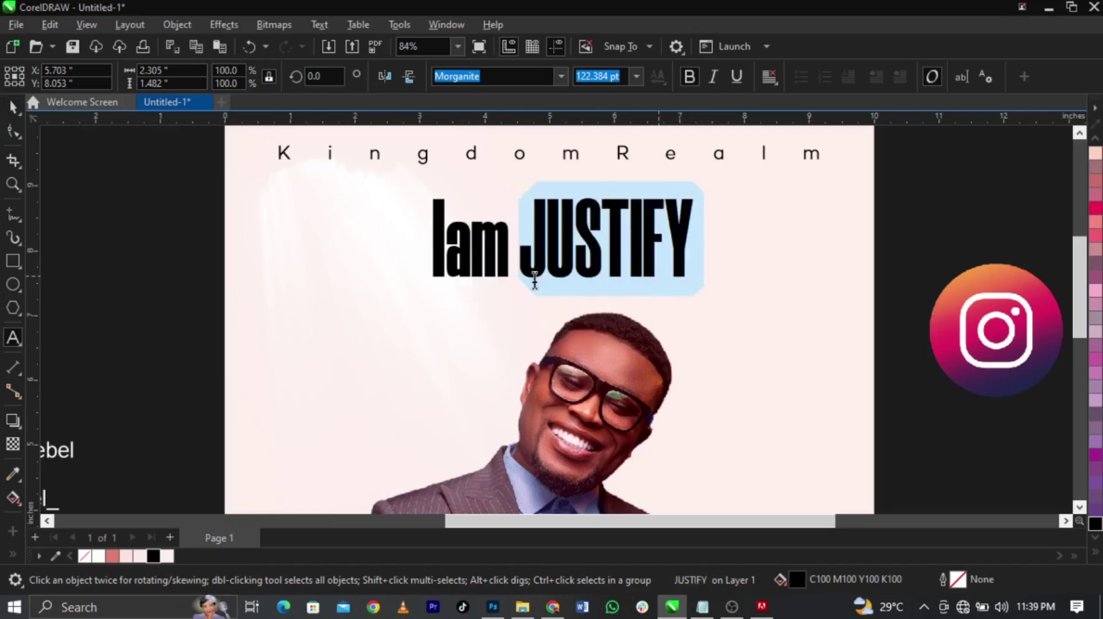
# Change Iam to IAM and move it to the page's lower left
pyautogui.doubleClick(480, 259)
pyautogui.hotkey('shift', 'F3')
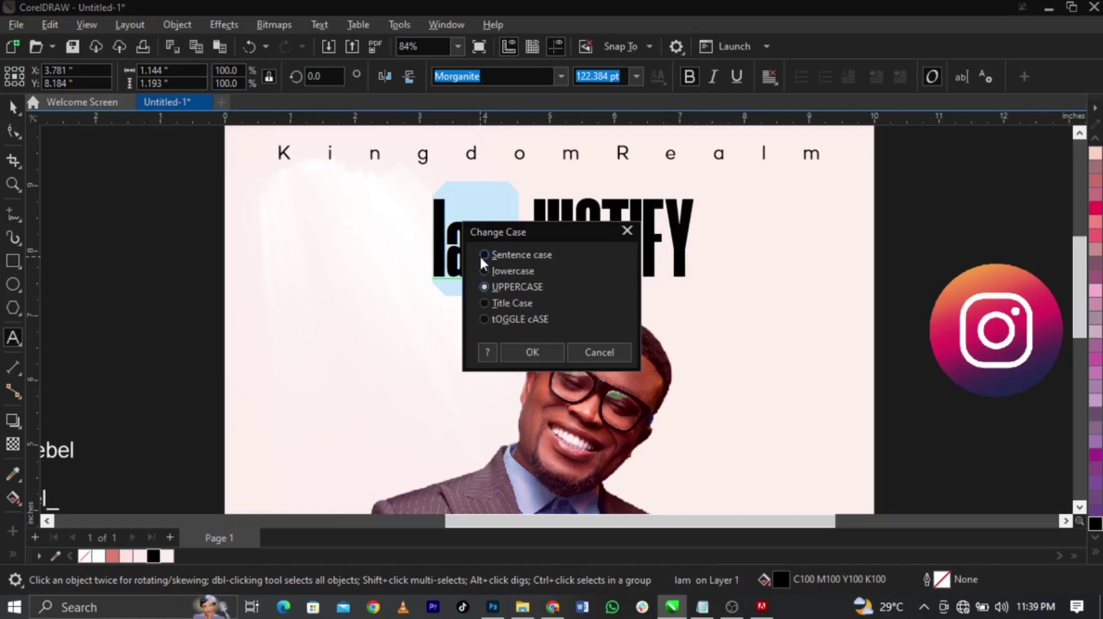
pyautogui.press('Return')
pyautogui.hotkey('ctrl', 'space')
pyautogui.moveTo(480, 260); pyautogui.dragTo(297, 421)
# Move JUSTIFY toward the centre, enlarge it to about 182 pt, and respell it JUSTIFIED
pyautogui.click(631, 254)
pyautogui.moveTo(636, 255); pyautogui.dragTo(583, 258)
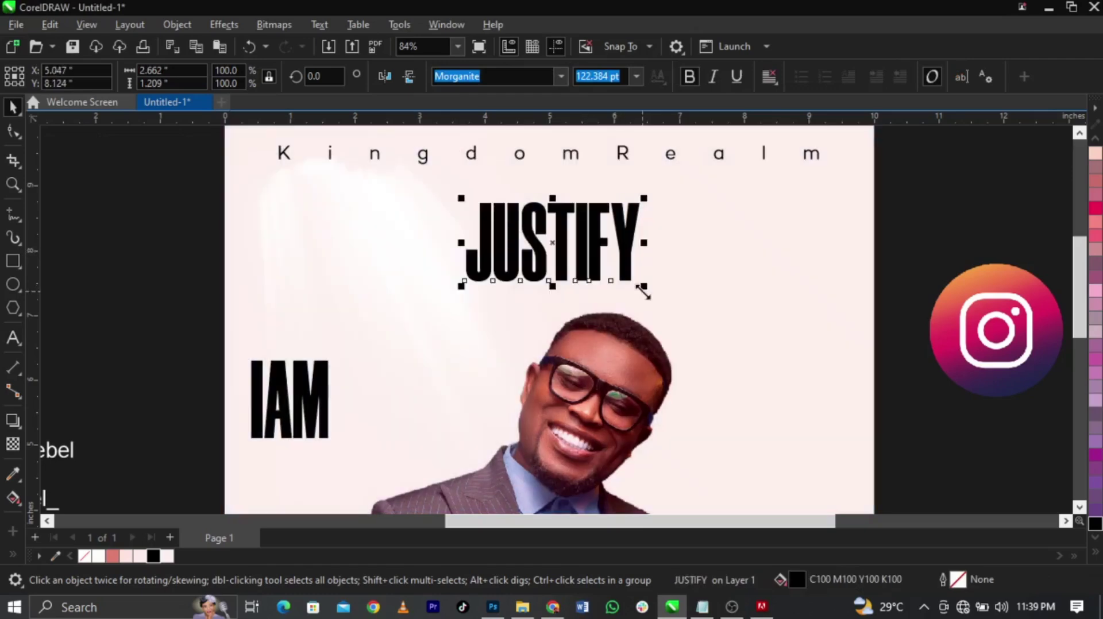
pyautogui.moveTo(642, 290); pyautogui.dragTo(684, 315)
pyautogui.doubleClick(649, 257)
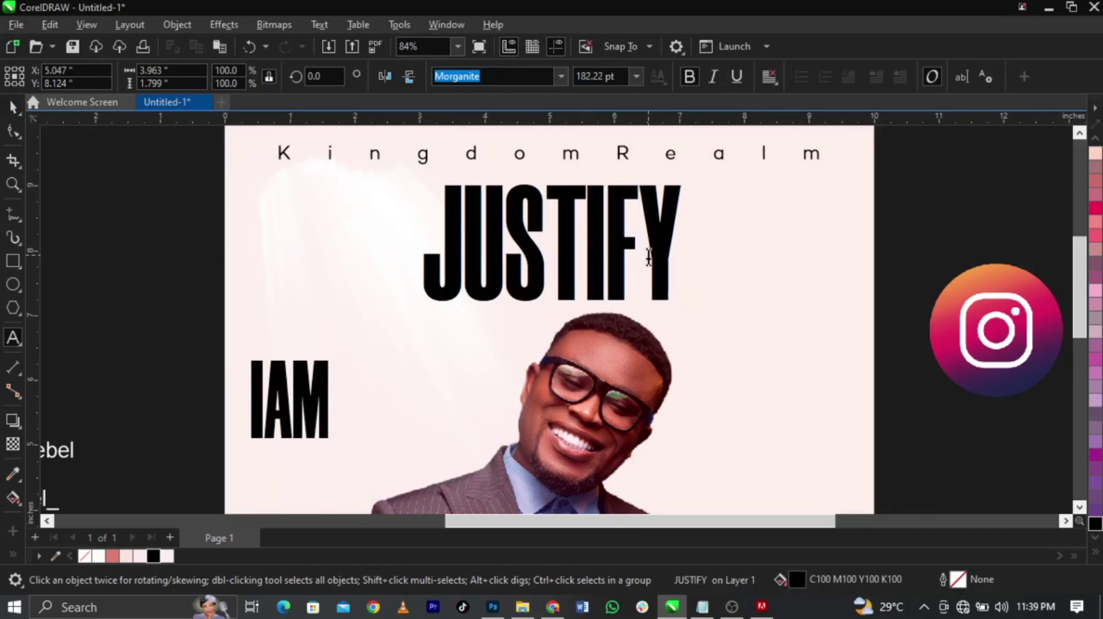
pyautogui.write('IED')
pyautogui.press('Delete')
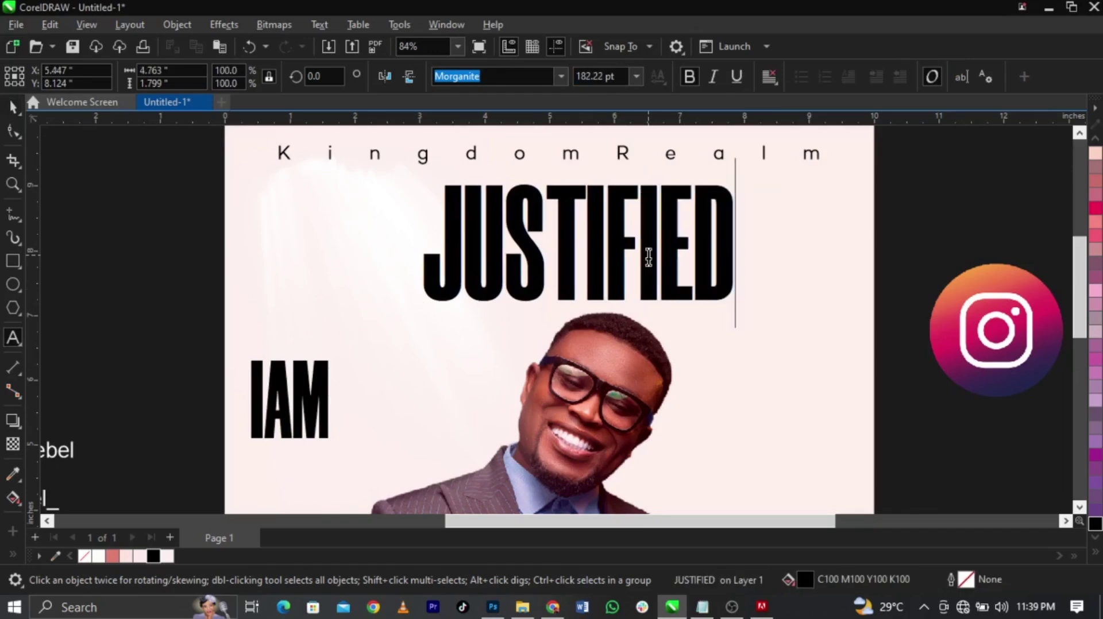
pyautogui.hotkey('ctrl', 'space')
# Replace Justify with JUSTIFIED in the Notepad note
pyautogui.doubleClick(646, 292)
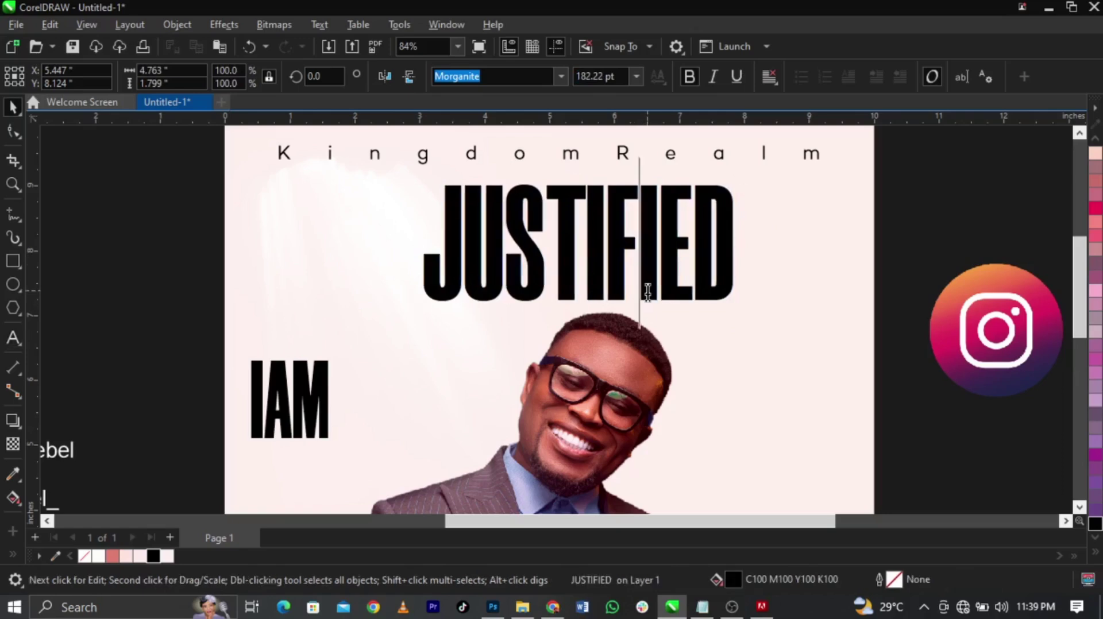
pyautogui.hotkey('ctrl', 'a')
pyautogui.hotkey('ctrl', 'c')
pyautogui.click(702, 607)
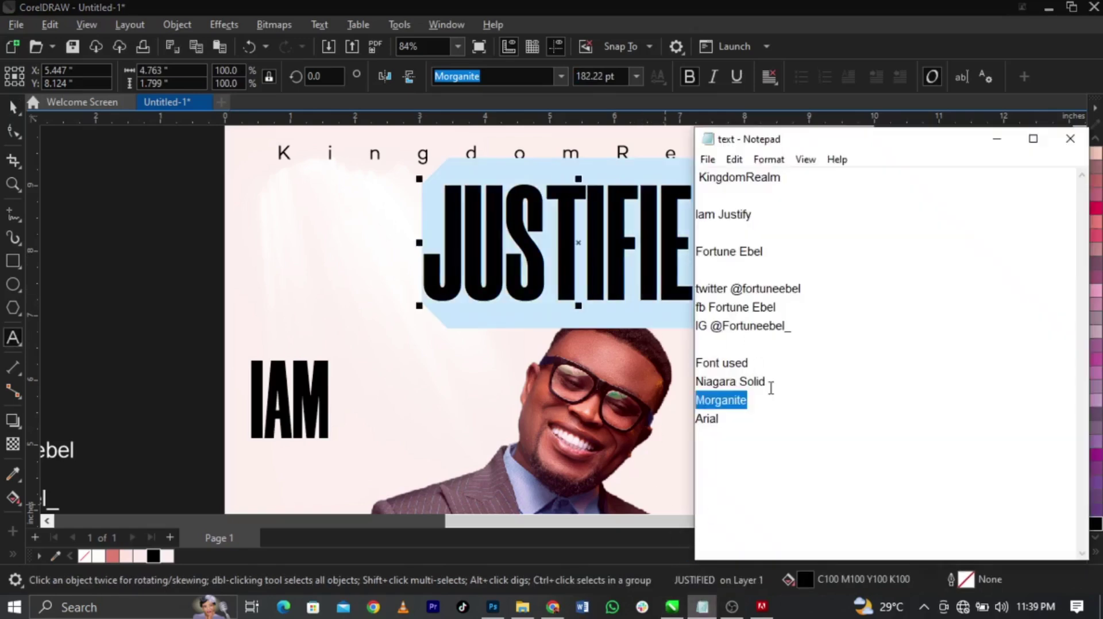
pyautogui.click(760, 225)
pyautogui.doubleClick(719, 222)
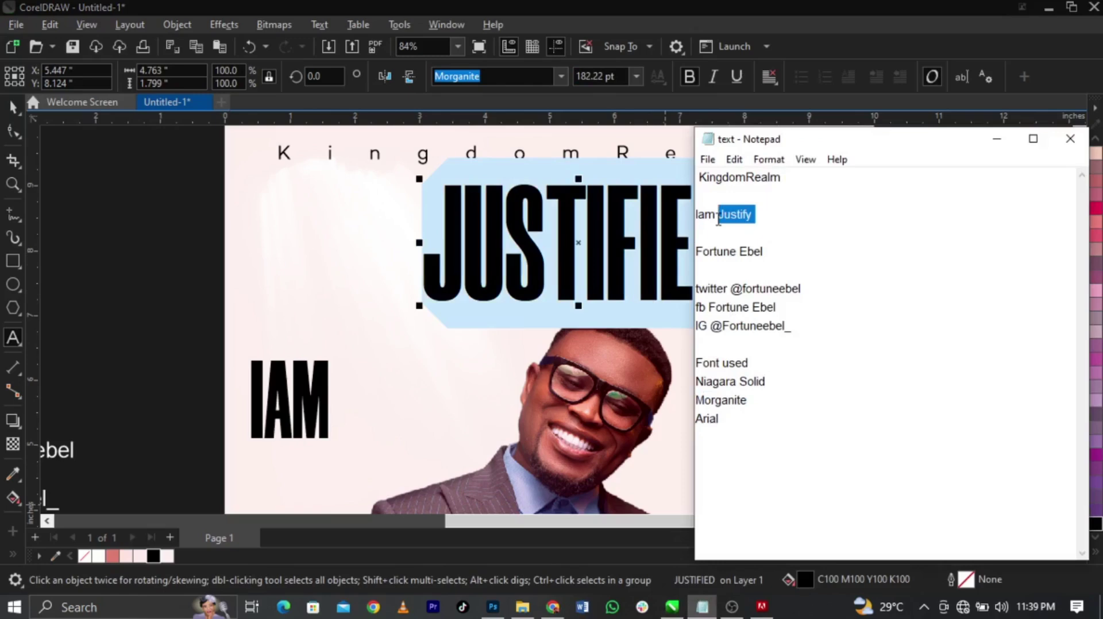
pyautogui.hotkey('ctrl', 'v')
pyautogui.hotkey('alt', 'Tab')
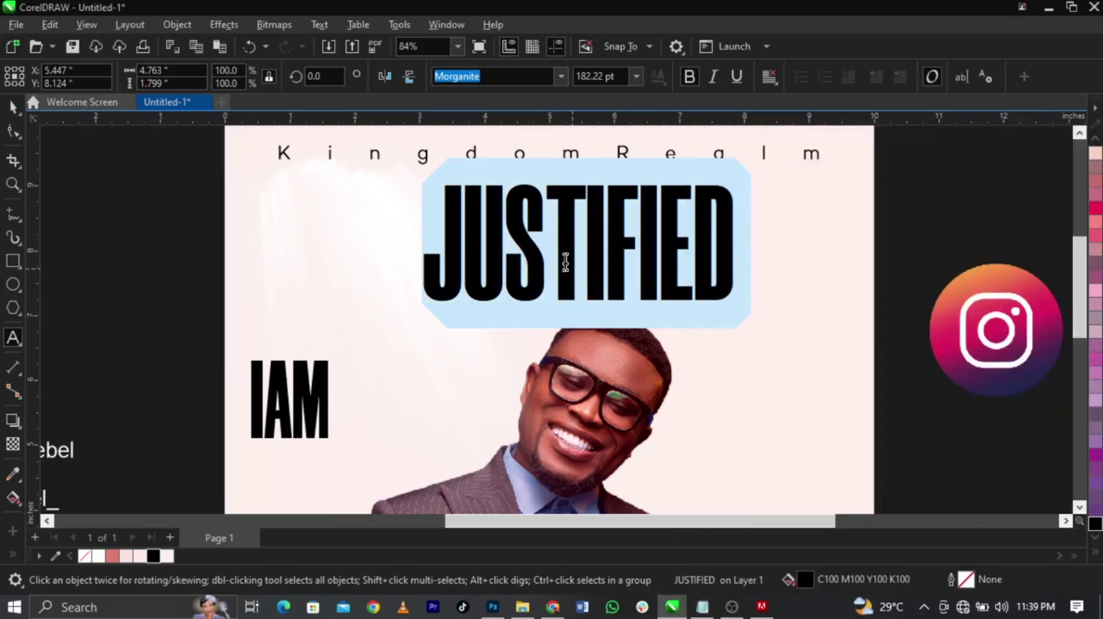
pyautogui.press('Escape')
pyautogui.press('Escape')
pyautogui.press('space')
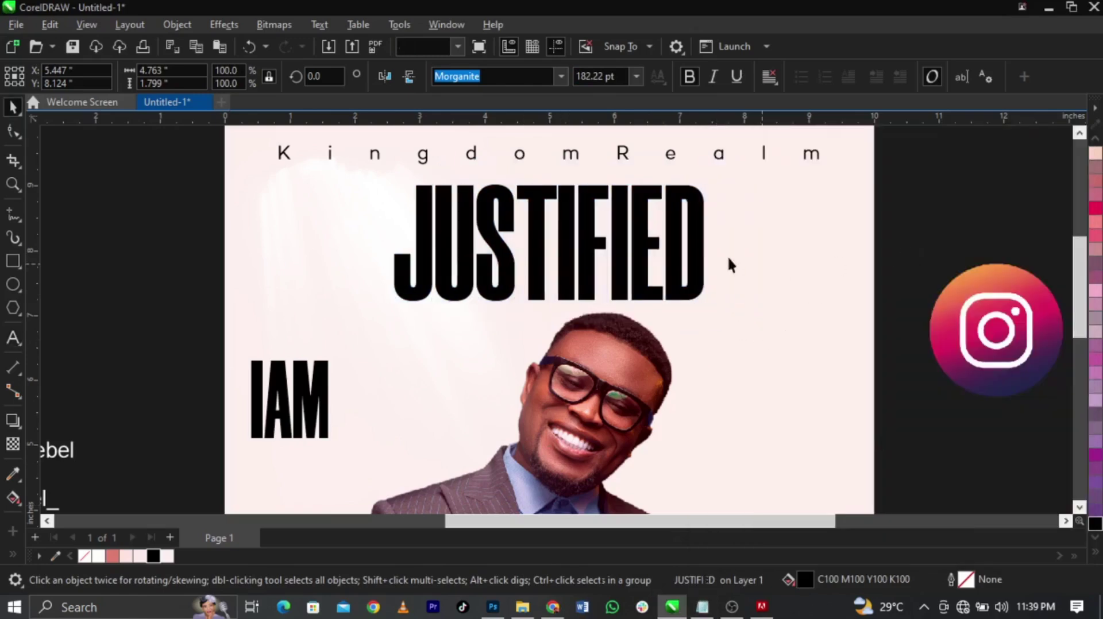
# Enlarge JUSTIFIED slightly and add an exclamation mark to make JUSTIFIED!
pyautogui.click(697, 257)
pyautogui.moveTo(712, 305); pyautogui.dragTo(722, 312)
pyautogui.doubleClick(712, 285)
pyautogui.write('!')
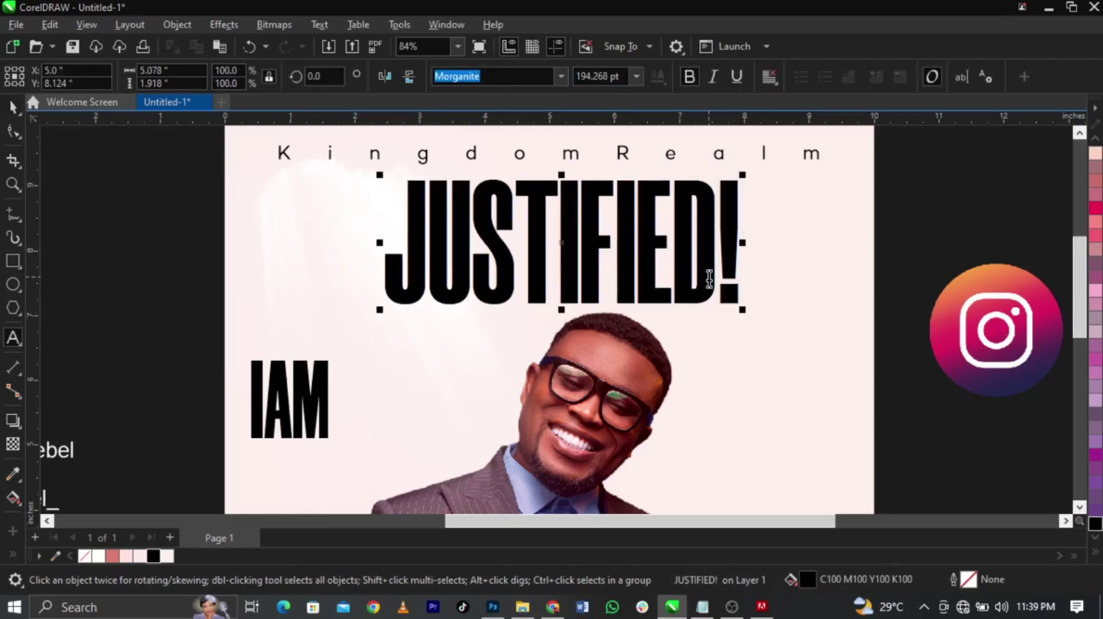
pyautogui.hotkey('ctrl', 'space')
pyautogui.click(702, 608)
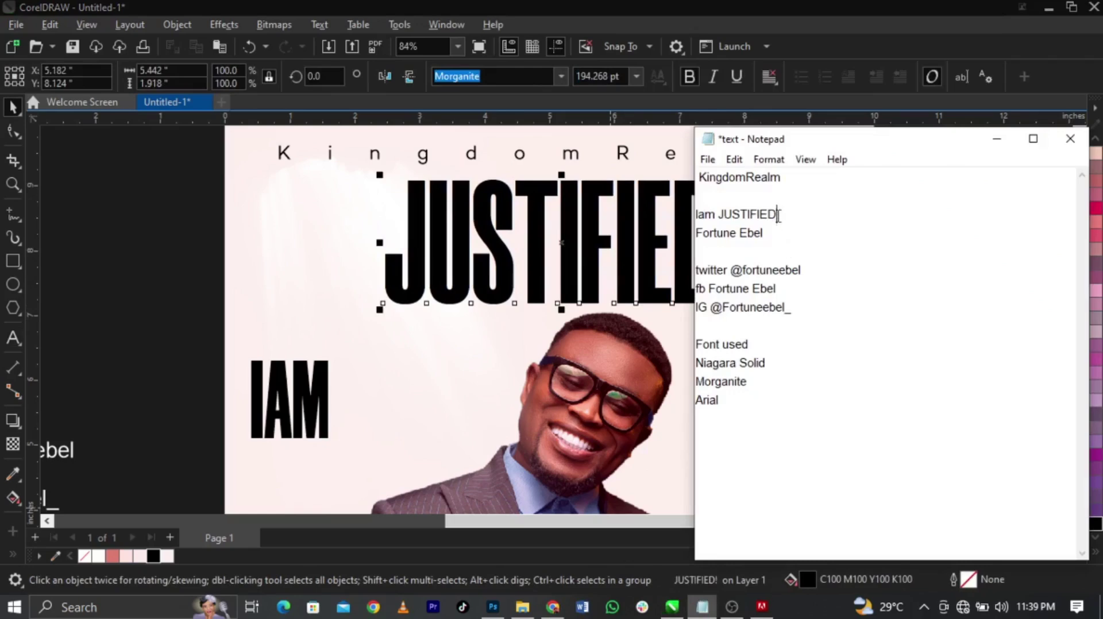
# Centre JUSTIFIED! horizontally on the background rectangle
pyautogui.click(579, 213)
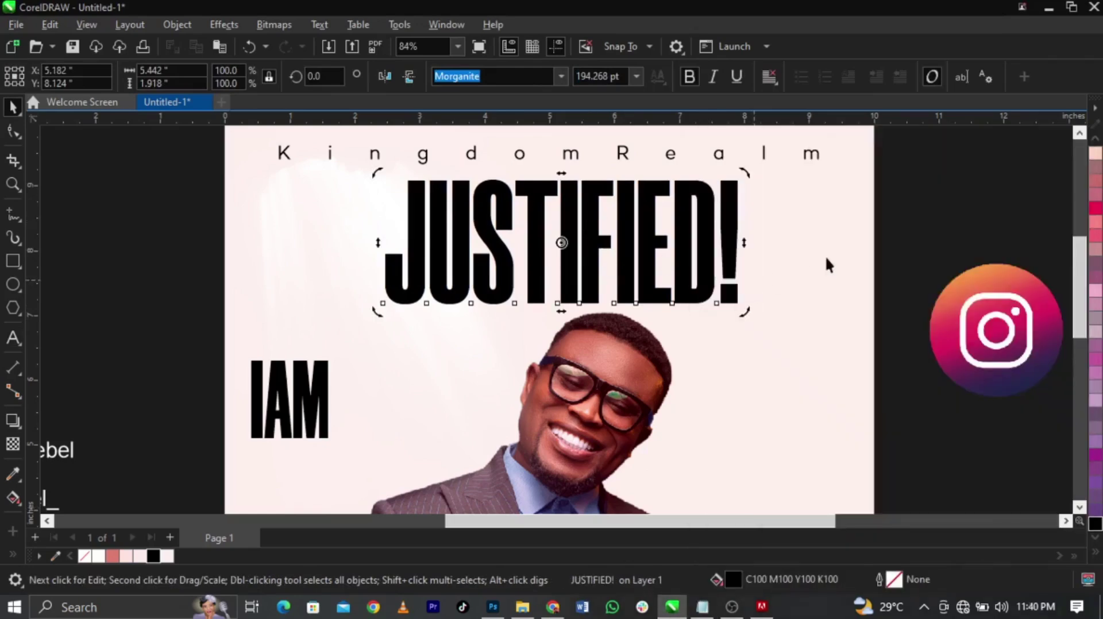
pyautogui.click(778, 241)
pyautogui.click(734, 232)
pyautogui.keyDown('shift'); pyautogui.click(792, 245); pyautogui.keyUp('shift')
pyautogui.press('c')
pyautogui.press('Escape')
pyautogui.click(715, 252)
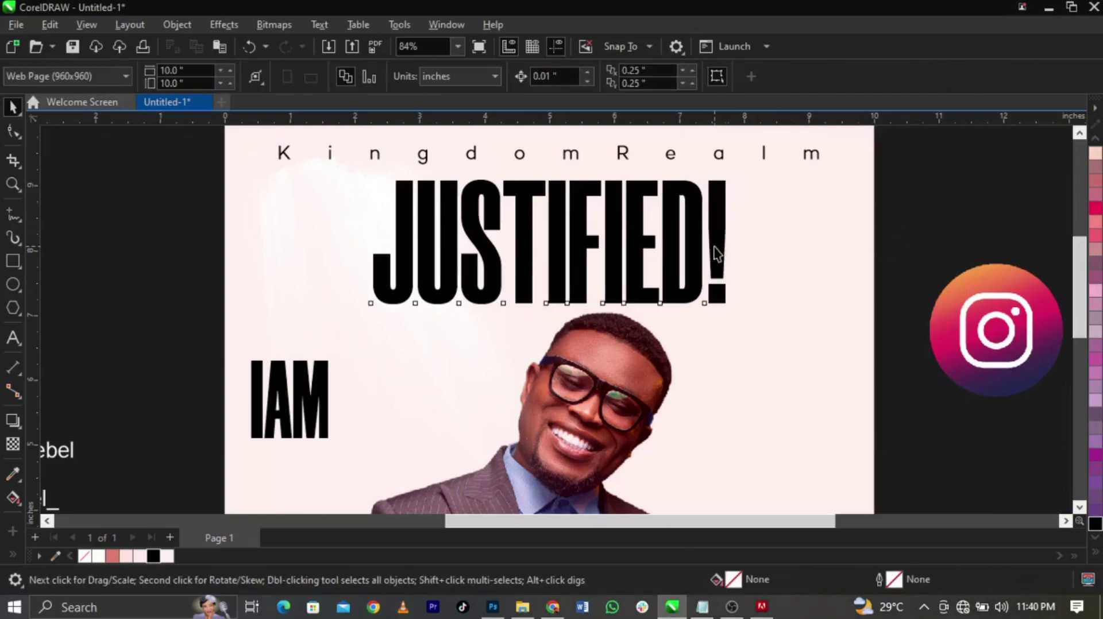
# Apply an envelope to JUSTIFIED! that arches its bottom edge upward
pyautogui.click(19, 428)
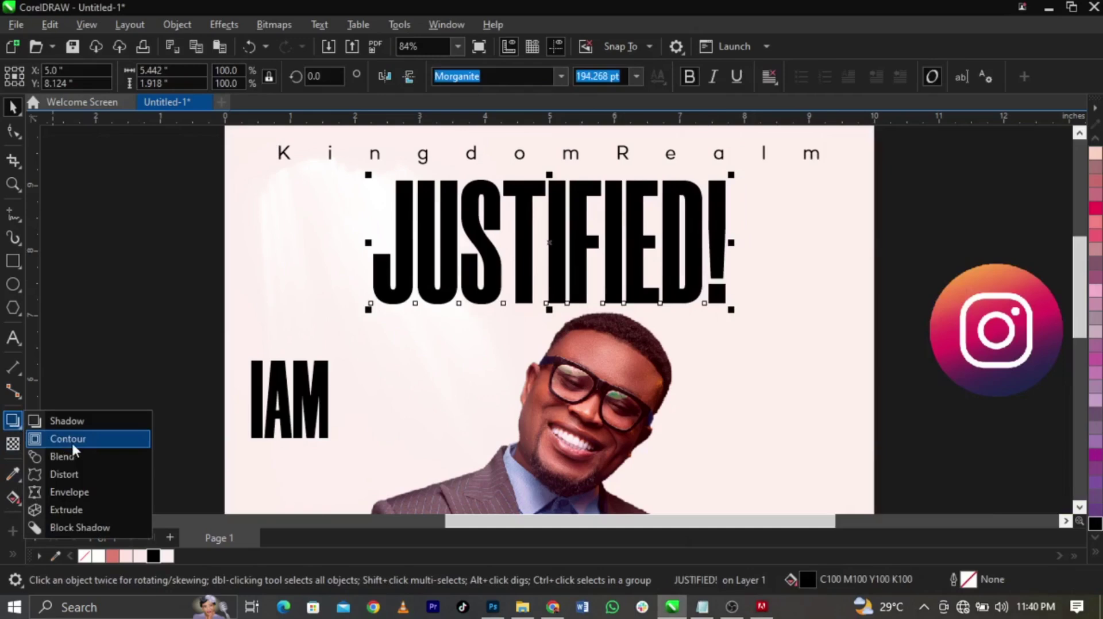
pyautogui.click(69, 492)
pyautogui.moveTo(526, 266); pyautogui.dragTo(615, 329)
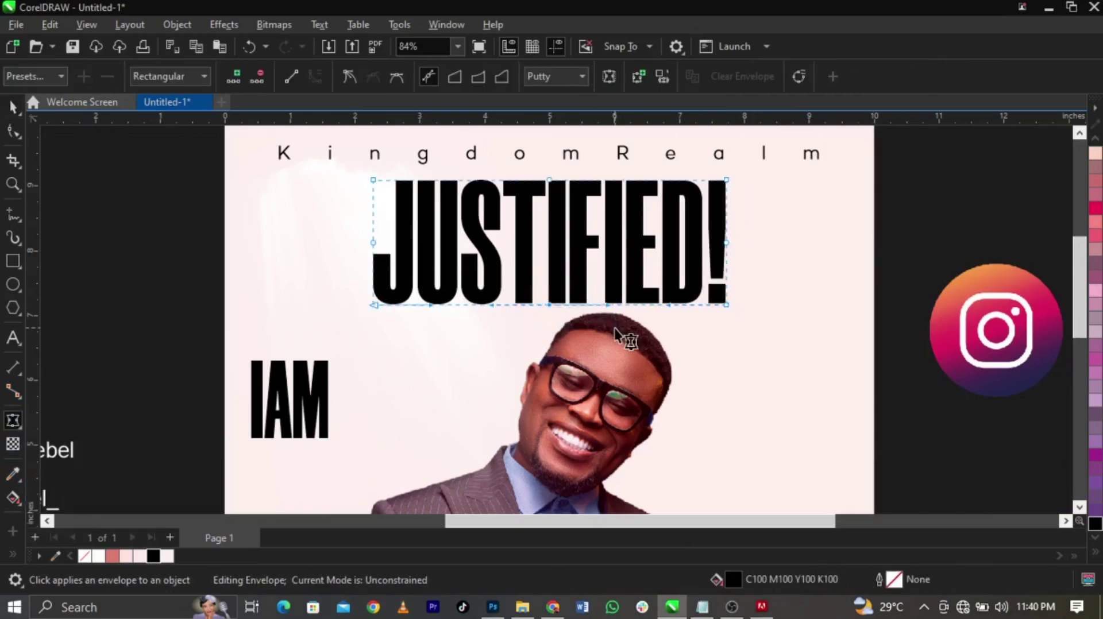
pyautogui.moveTo(524, 173); pyautogui.dragTo(562, 270)
pyautogui.click(542, 303)
pyautogui.rightClick(545, 305)
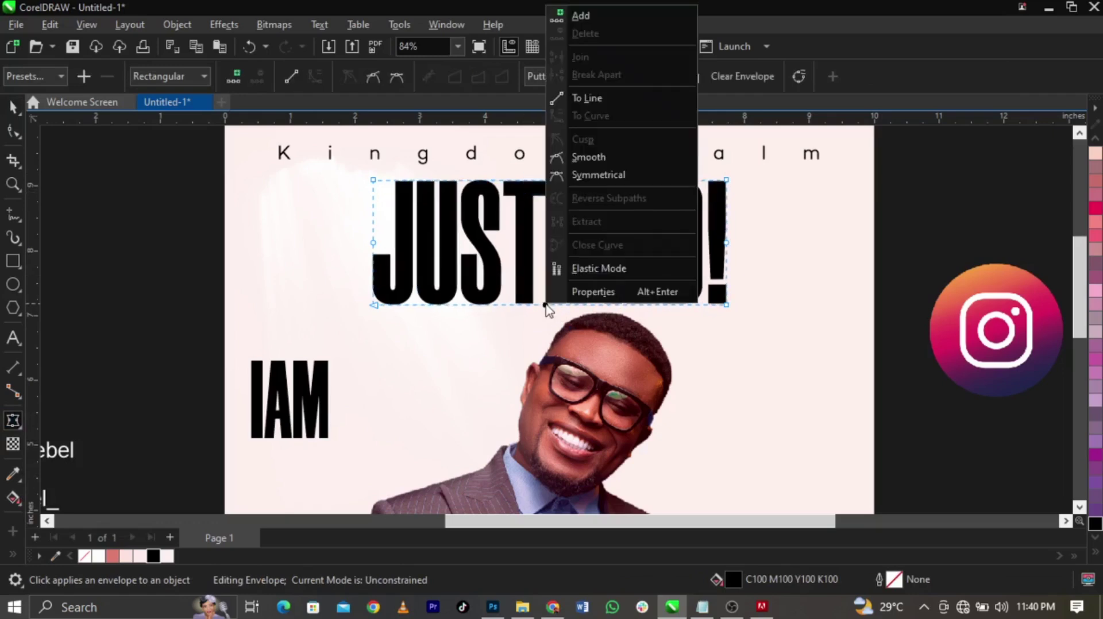
pyautogui.click(520, 269)
pyautogui.moveTo(545, 304)
pyautogui.mouseDown()
pyautogui.moveTo(547, 278)
pyautogui.moveTo(554, 287)
pyautogui.mouseUp()
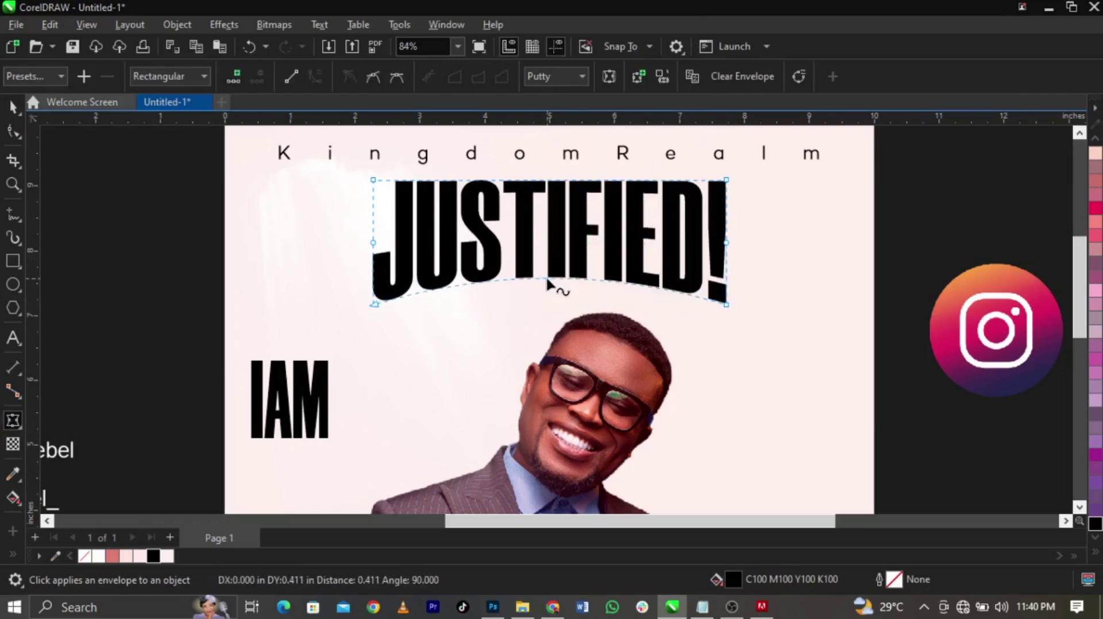
pyautogui.press('space')
# Enlarge the curved heading, move it lower, and place IAM against its upper left
pyautogui.moveTo(731, 311); pyautogui.dragTo(740, 316)
pyautogui.moveTo(728, 261); pyautogui.dragTo(728, 273)
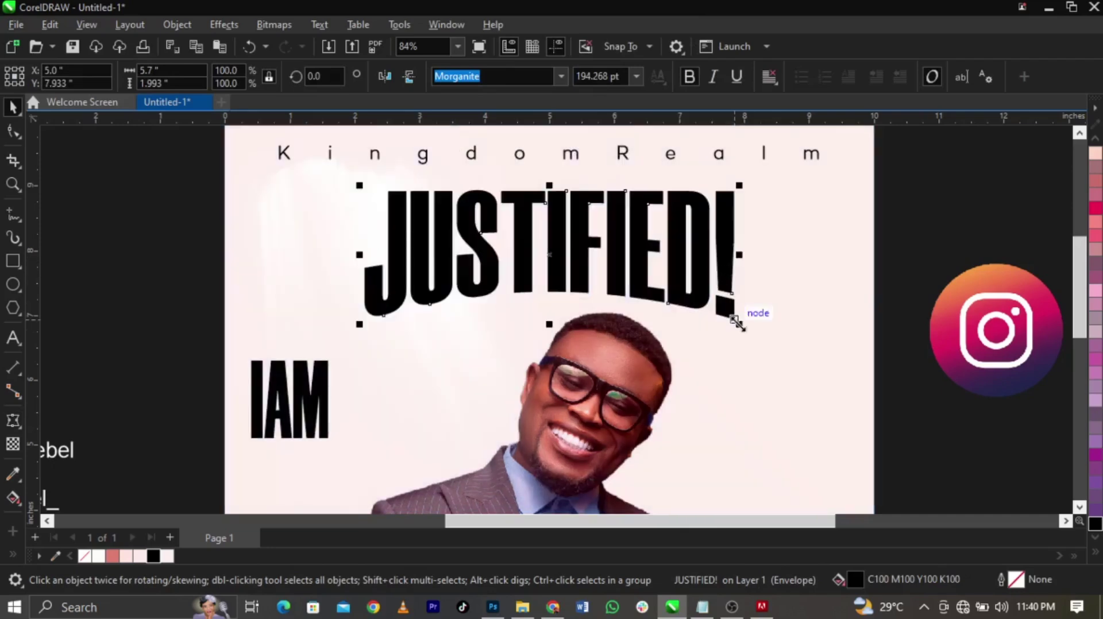
pyautogui.click(959, 378)
pyautogui.moveTo(313, 435); pyautogui.dragTo(369, 239)
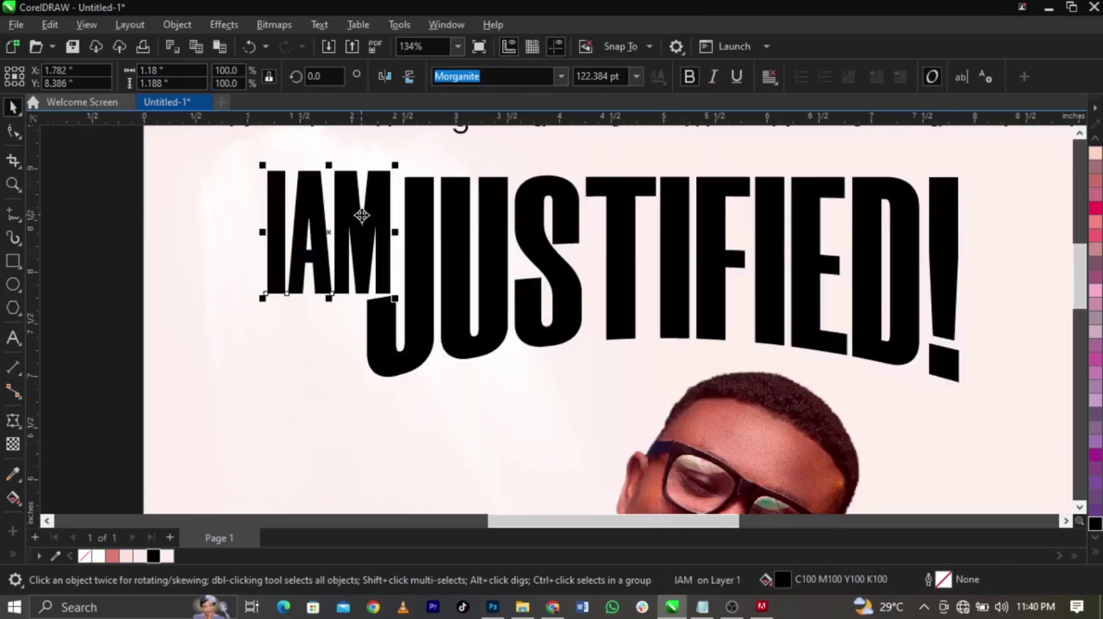
# Fit IAM against the top-left of JUSTIFIED!, resizing it to about 83 pt
pyautogui.scroll(2, 361, 221)
pyautogui.moveTo(234, 323); pyautogui.dragTo(310, 247)
pyautogui.moveTo(369, 228); pyautogui.dragTo(376, 236)
pyautogui.keyDown('shift'); pyautogui.click(438, 256); pyautogui.keyUp('shift')
pyautogui.click(330, 238)
pyautogui.moveTo(314, 253); pyautogui.dragTo(284, 292)
# Undo the last change and zoom in to frame the whole poster
pyautogui.scroll(-5, 499, 241)
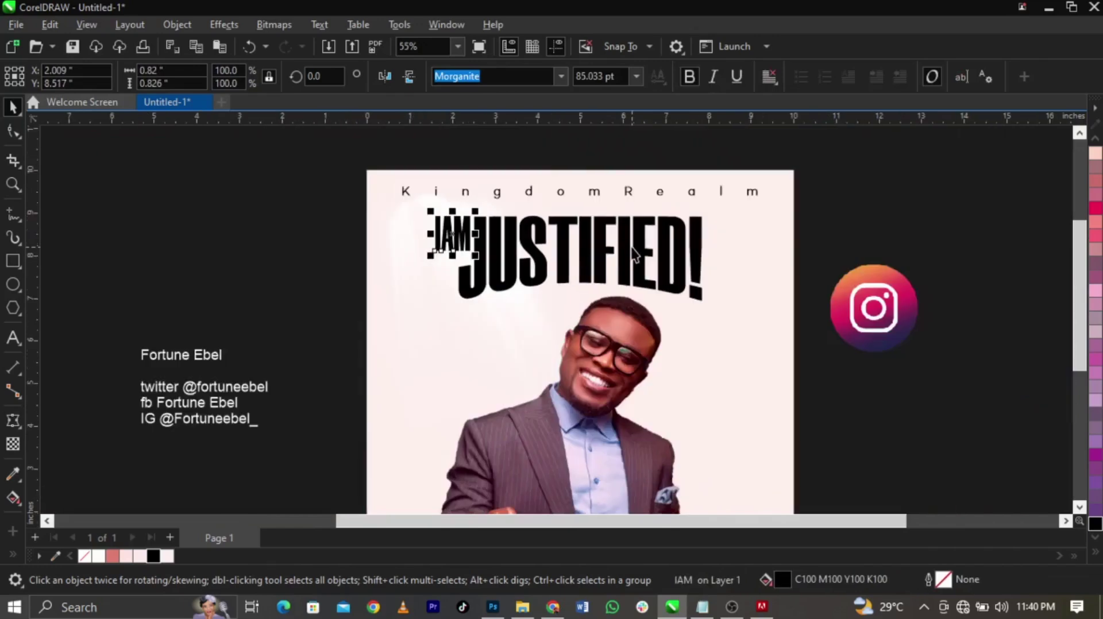
pyautogui.keyDown('shift'); pyautogui.click(625, 246); pyautogui.keyUp('shift')
pyautogui.hotkey('ctrl', 'z')
pyautogui.click(852, 233)
pyautogui.scroll(-2, 787, 219)
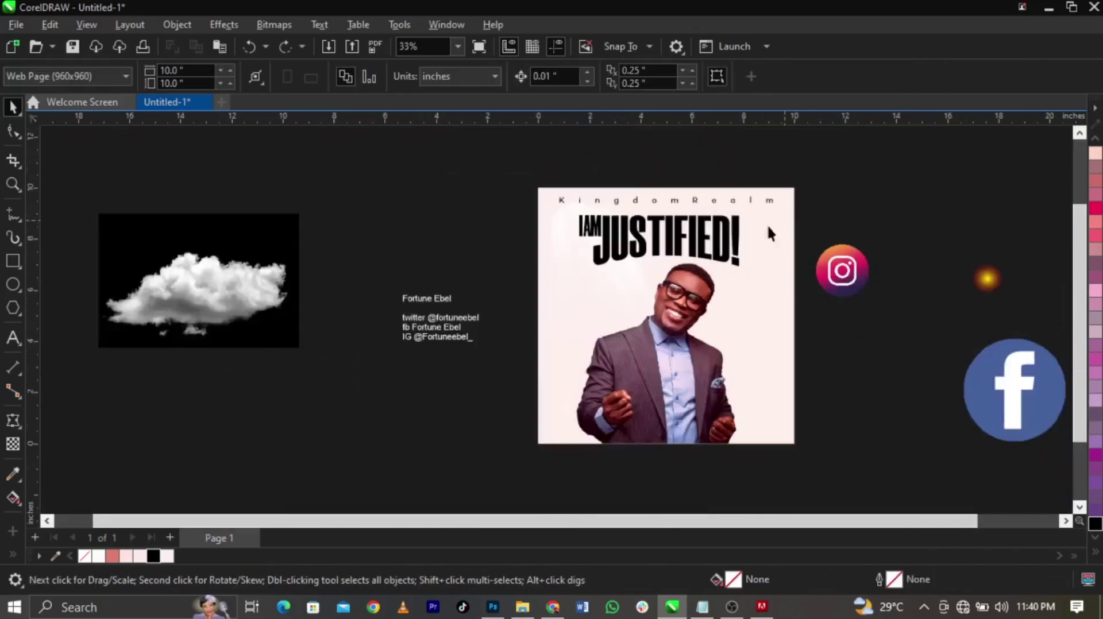
pyautogui.press('z')
pyautogui.moveTo(443, 167); pyautogui.dragTo(869, 449)
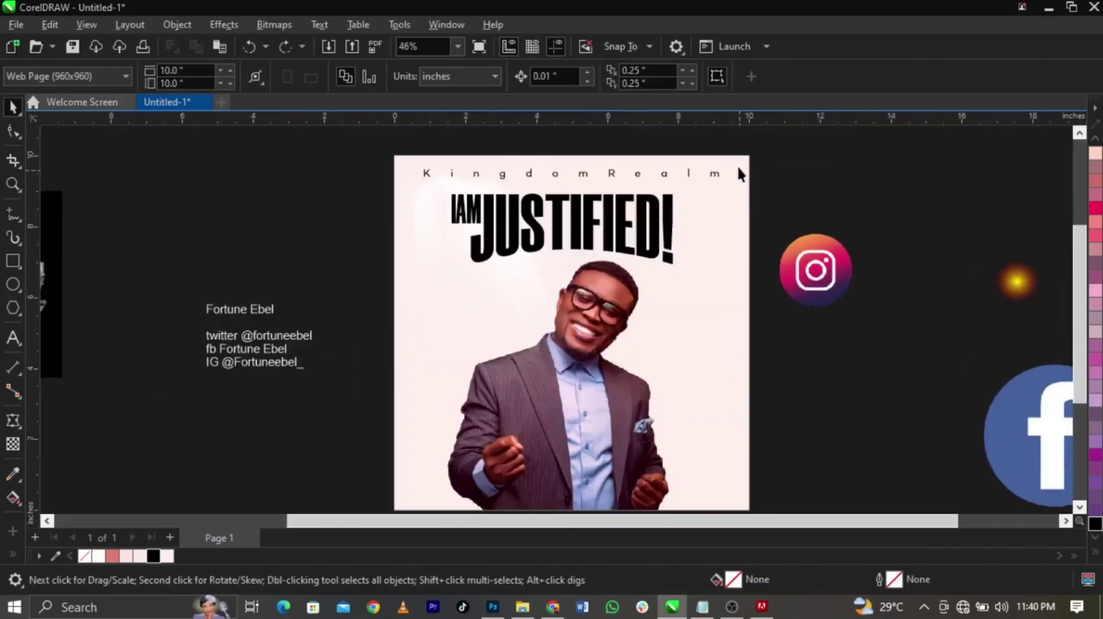
# Marquee-select IAM and JUSTIFIED! and scale the title down slightly
pyautogui.moveTo(771, 182); pyautogui.dragTo(419, 308)
pyautogui.scroll(4, 658, 261)
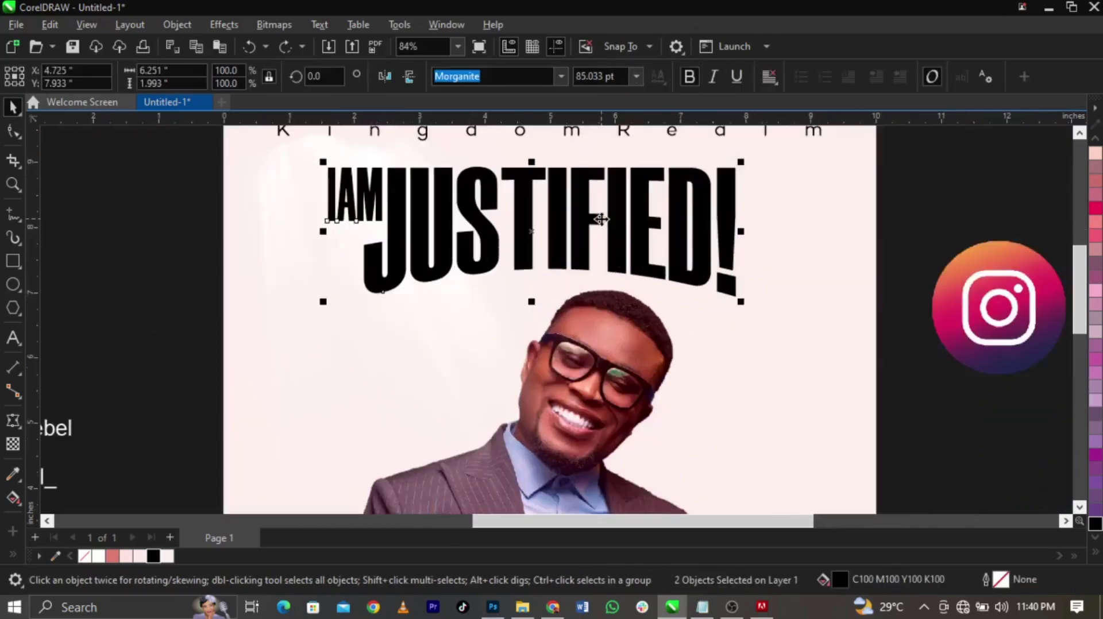
pyautogui.moveTo(781, 326)
pyautogui.mouseDown()
pyautogui.moveTo(767, 332)
pyautogui.moveTo(780, 335)
pyautogui.mouseUp()
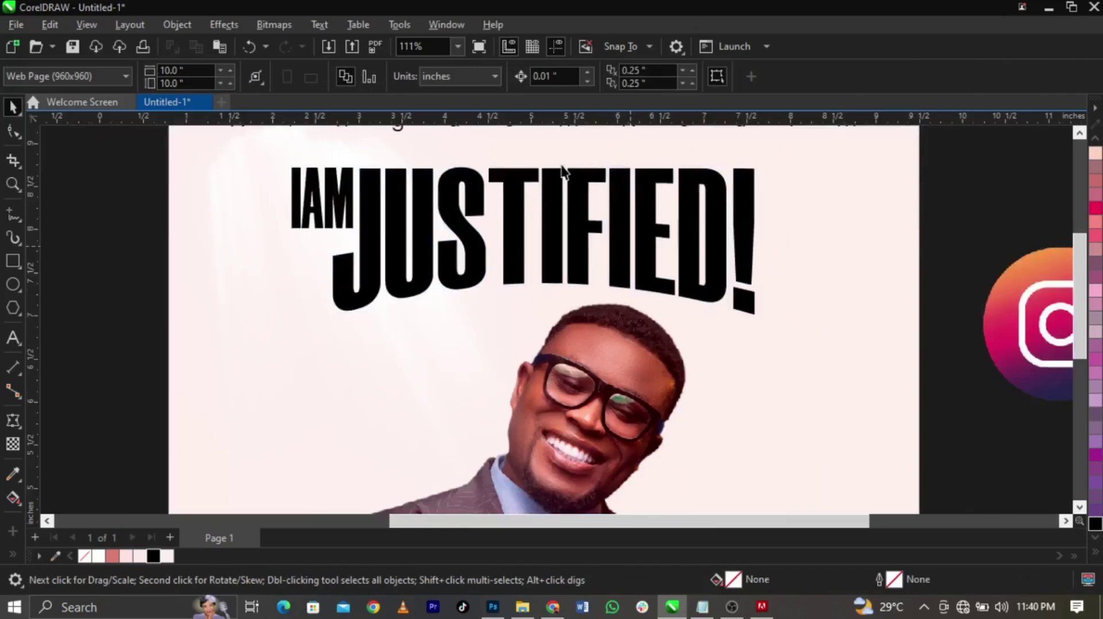
pyautogui.scroll(-2, 563, 171)
pyautogui.scroll(3, 525, 184)
# Try converting JUSTIFIED! to curves, then undo the conversion
pyautogui.click(595, 304)
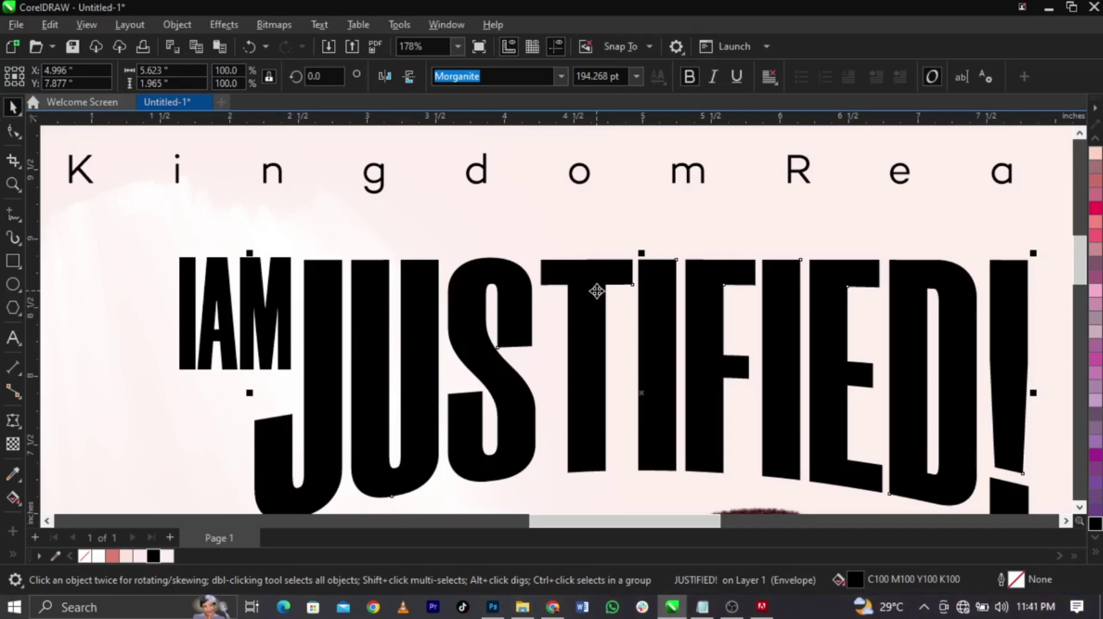
pyautogui.rightClick(597, 291)
pyautogui.click(543, 290)
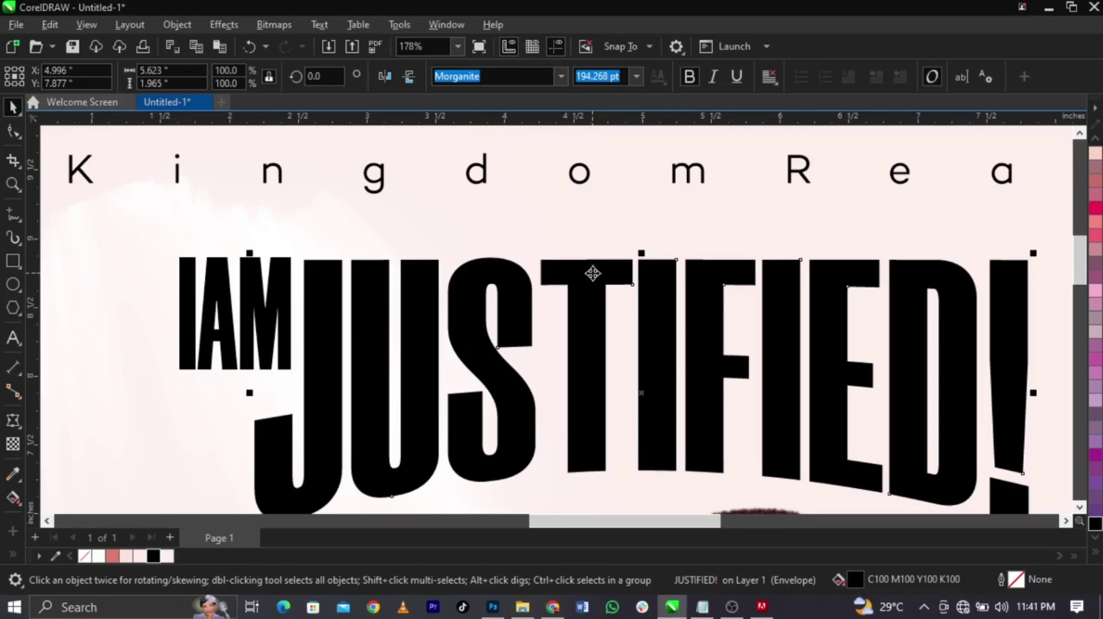
pyautogui.rightClick(591, 282)
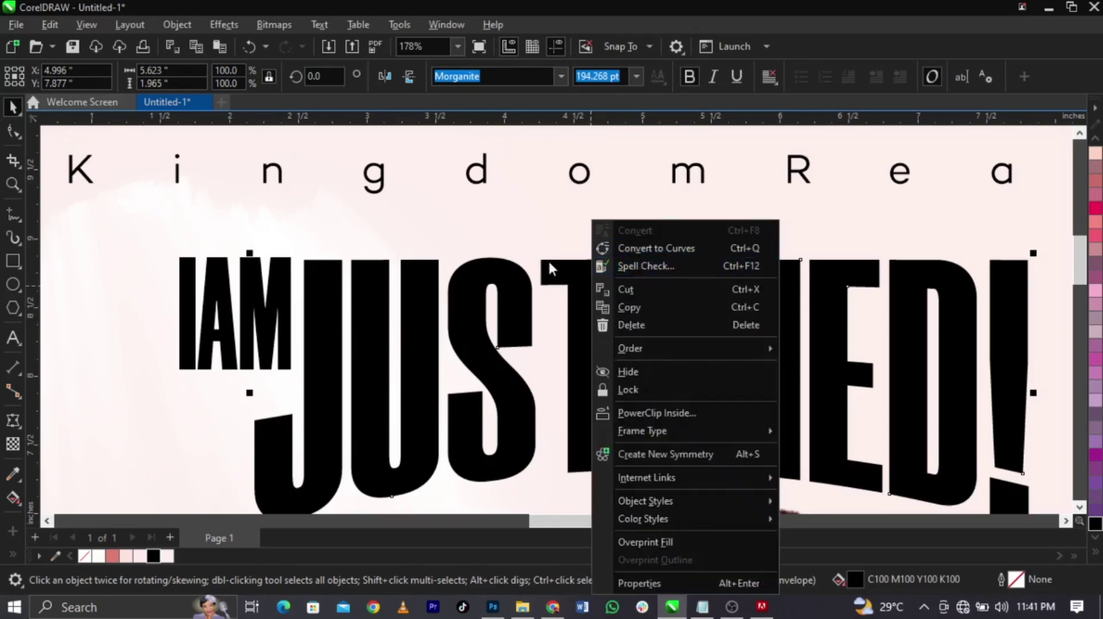
pyautogui.click(574, 266)
pyautogui.moveTo(574, 266); pyautogui.dragTo(576, 243)
pyautogui.hotkey('ctrl', 'z')
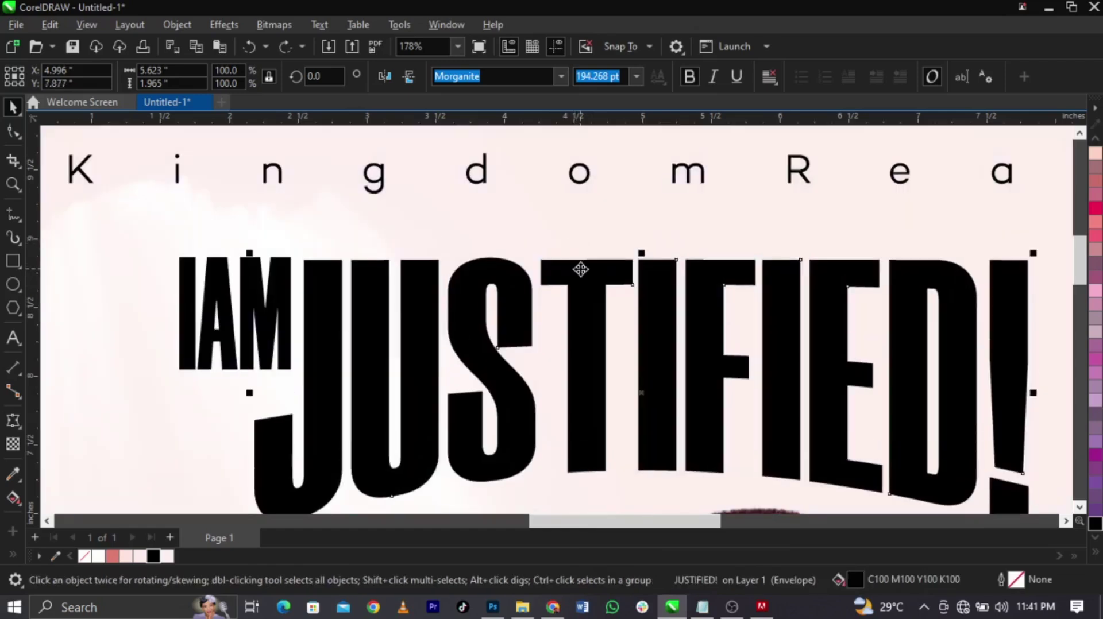
pyautogui.rightClick(582, 272)
pyautogui.click(610, 249)
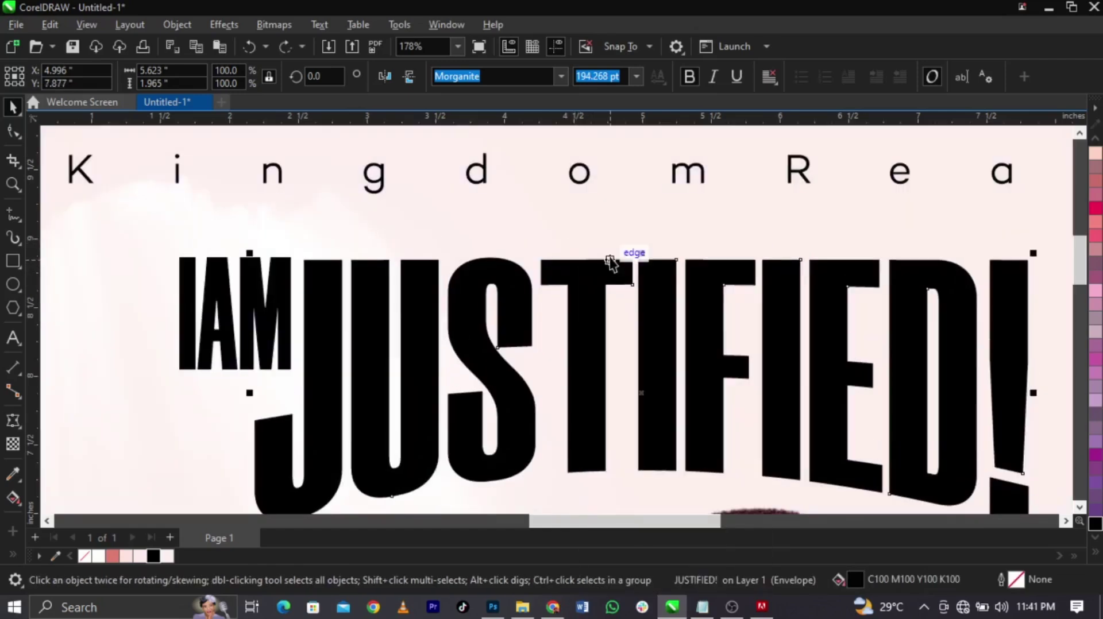
pyautogui.hotkey('ctrl', 'z')
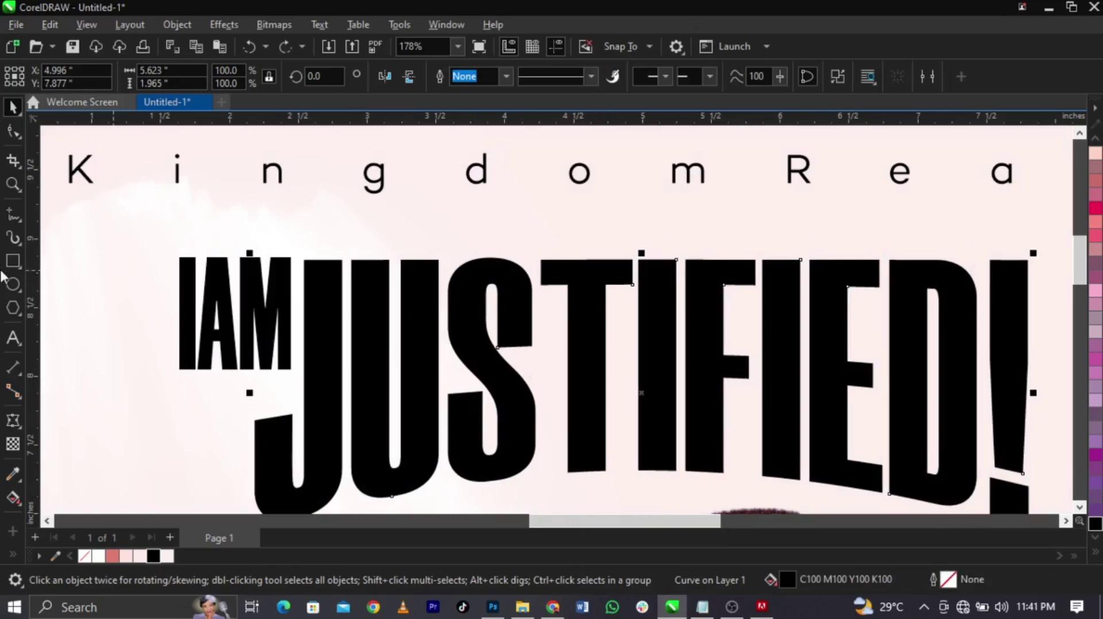
# Draw a black rectangle over the T's stem and stretch it above the letter
pyautogui.click(12, 262)
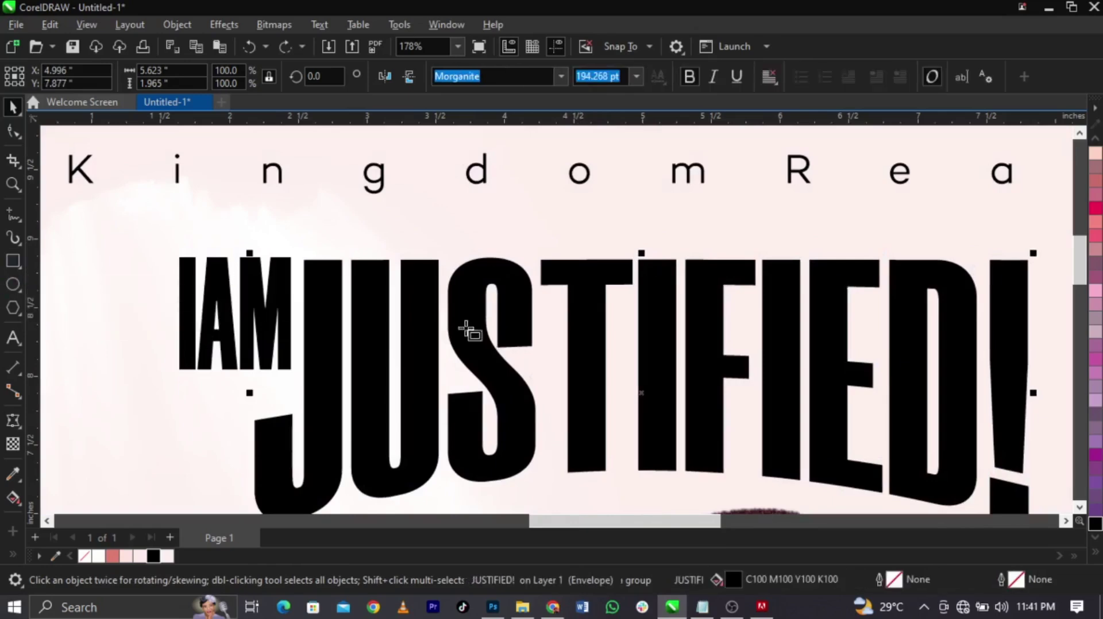
pyautogui.scroll(4, 591, 310)
pyautogui.moveTo(535, 284); pyautogui.dragTo(616, 275)
pyautogui.press('space')
pyautogui.scroll(-5, 617, 382)
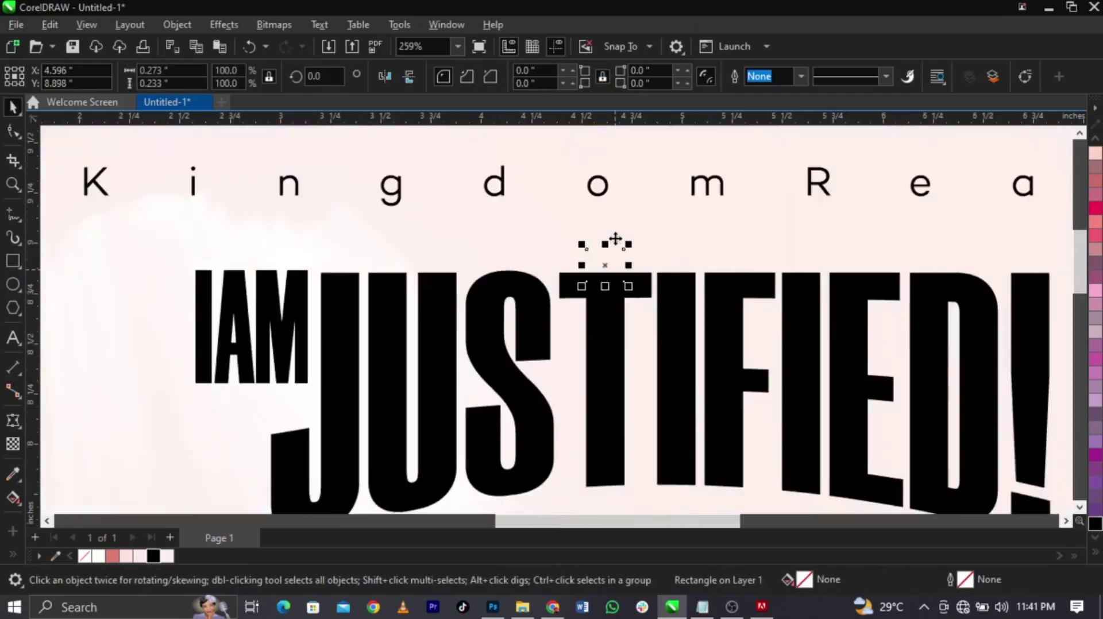
pyautogui.click(153, 556)
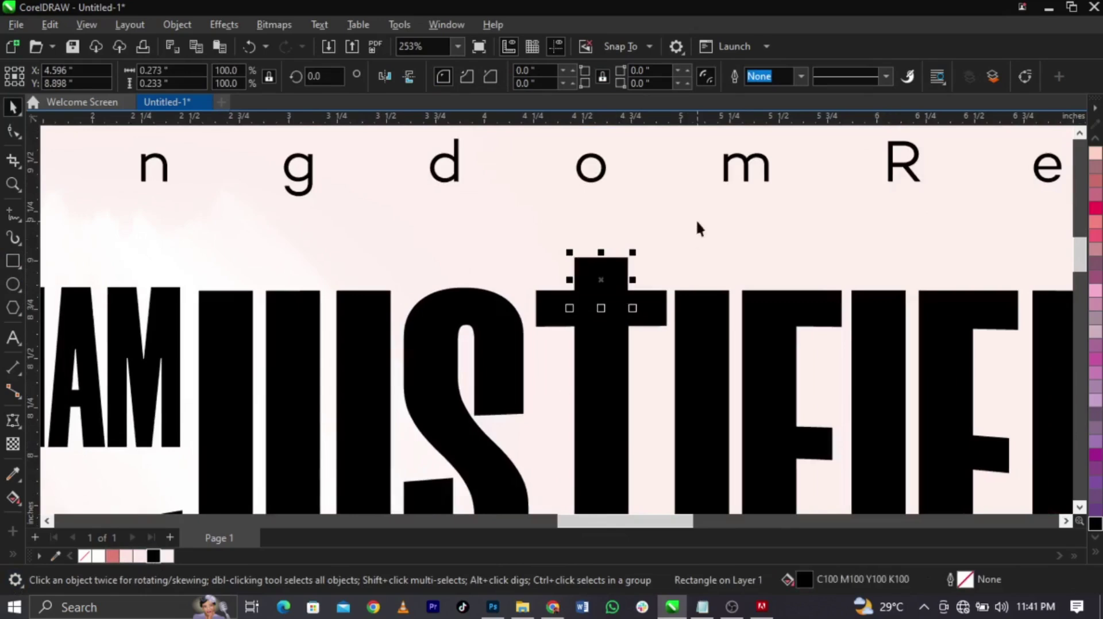
pyautogui.scroll(3, 603, 256)
pyautogui.moveTo(605, 258); pyautogui.dragTo(605, 228)
pyautogui.scroll(-3, 605, 228)
pyautogui.scroll(-2, 605, 228)
pyautogui.click(639, 226)
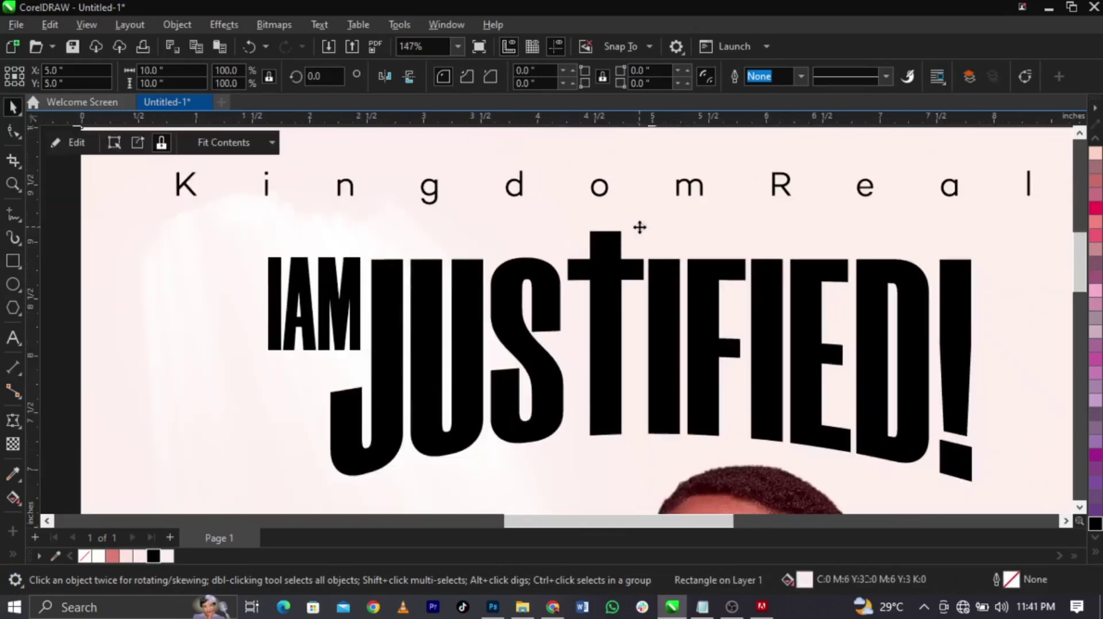
pyautogui.scroll(-3, 615, 238)
# Make the T's black extension taller and select it together with JUSTIFIED!
pyautogui.click(1001, 309)
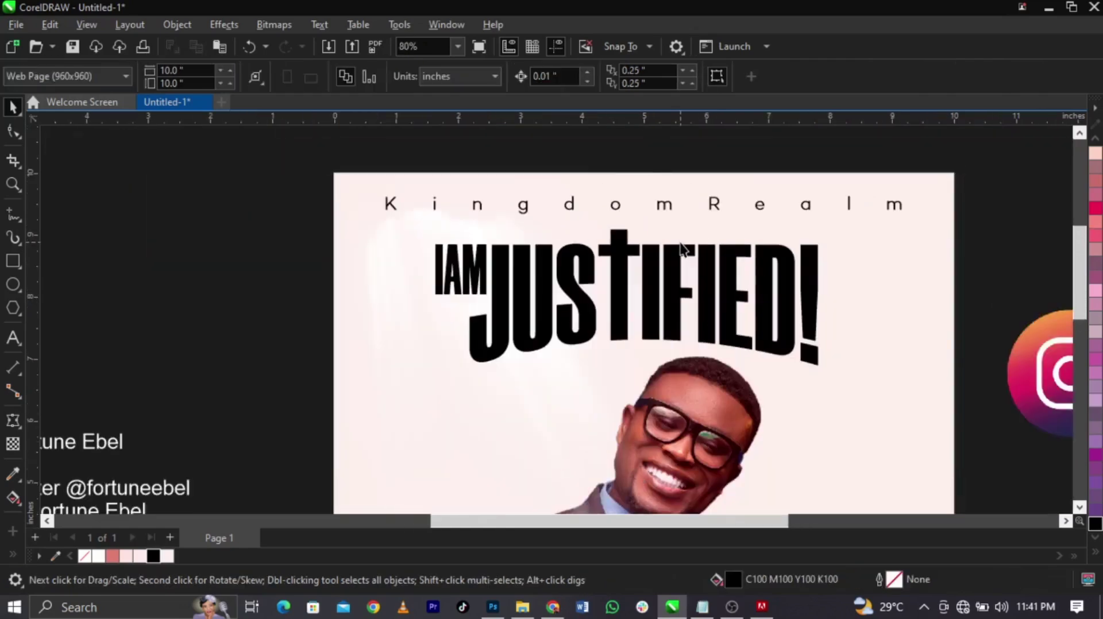
pyautogui.scroll(3, 628, 234)
pyautogui.click(603, 221)
pyautogui.scroll(2, 603, 204)
pyautogui.moveTo(605, 197); pyautogui.dragTo(605, 181)
pyautogui.scroll(-3, 605, 181)
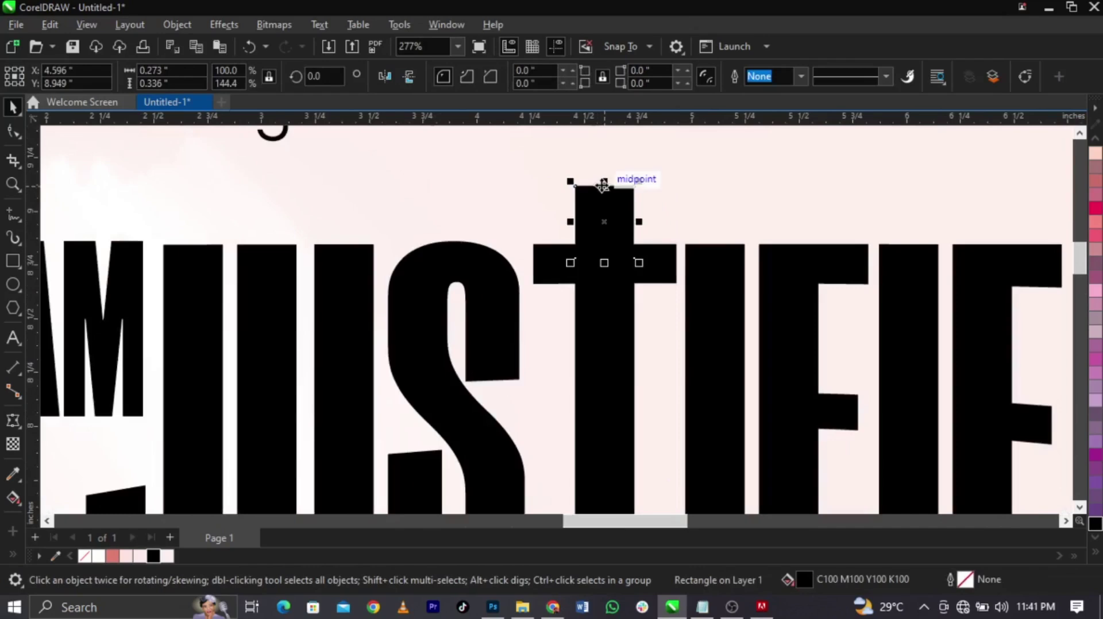
pyautogui.scroll(-2, 603, 184)
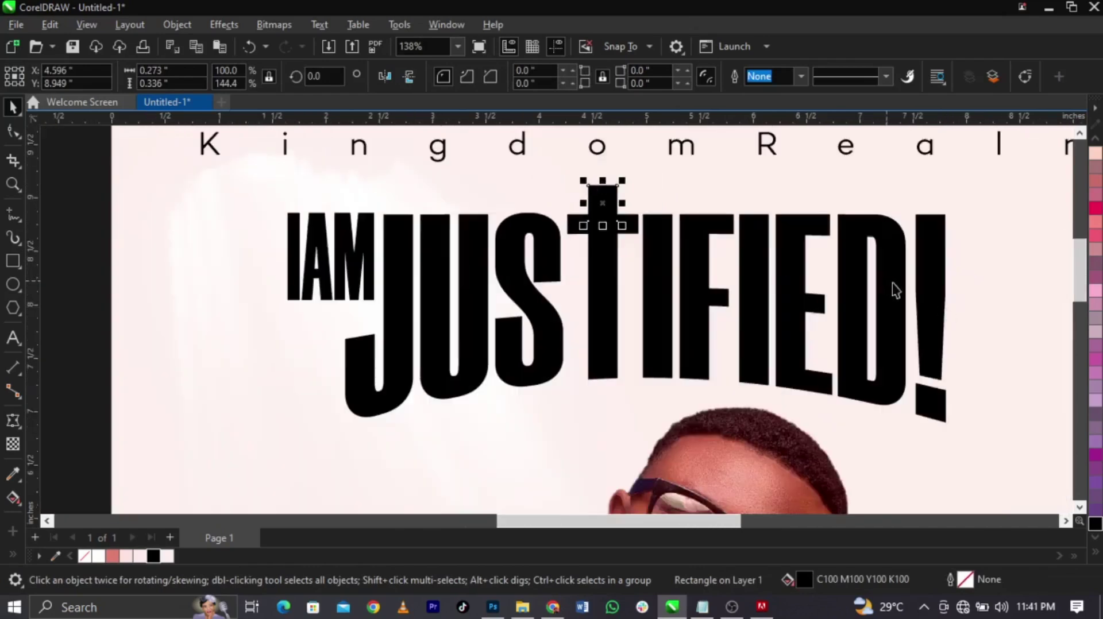
pyautogui.keyDown('shift'); pyautogui.click(910, 295); pyautogui.keyUp('shift')
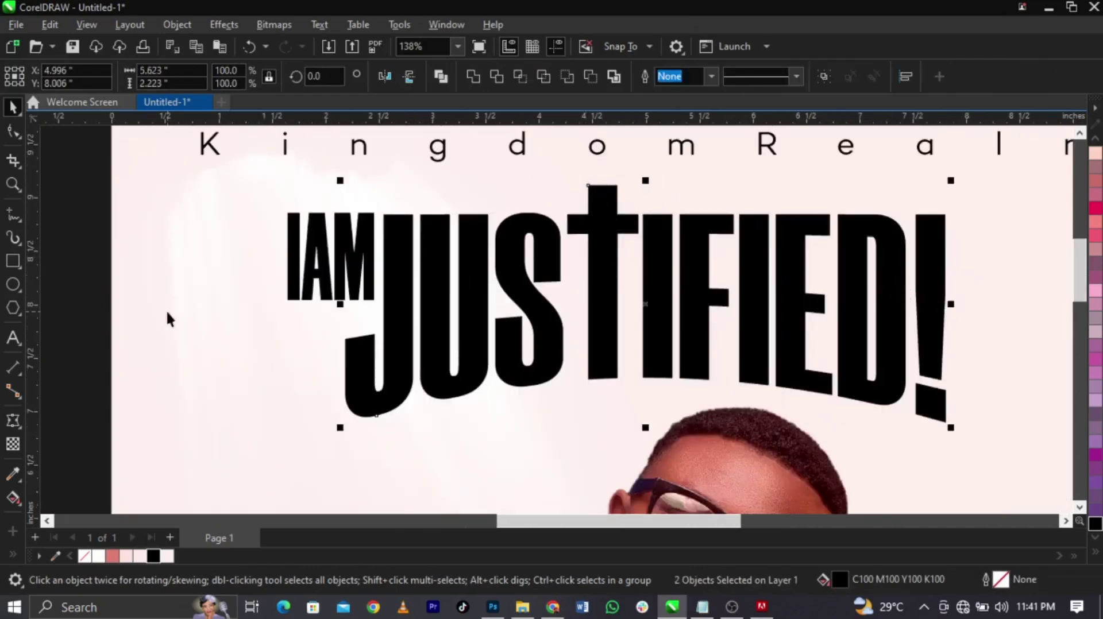
pyautogui.click(89, 324)
# Open king-text-effect.zip in WinRAR and extract the King Text Effect PSD into Photoshop
pyautogui.click(522, 607)
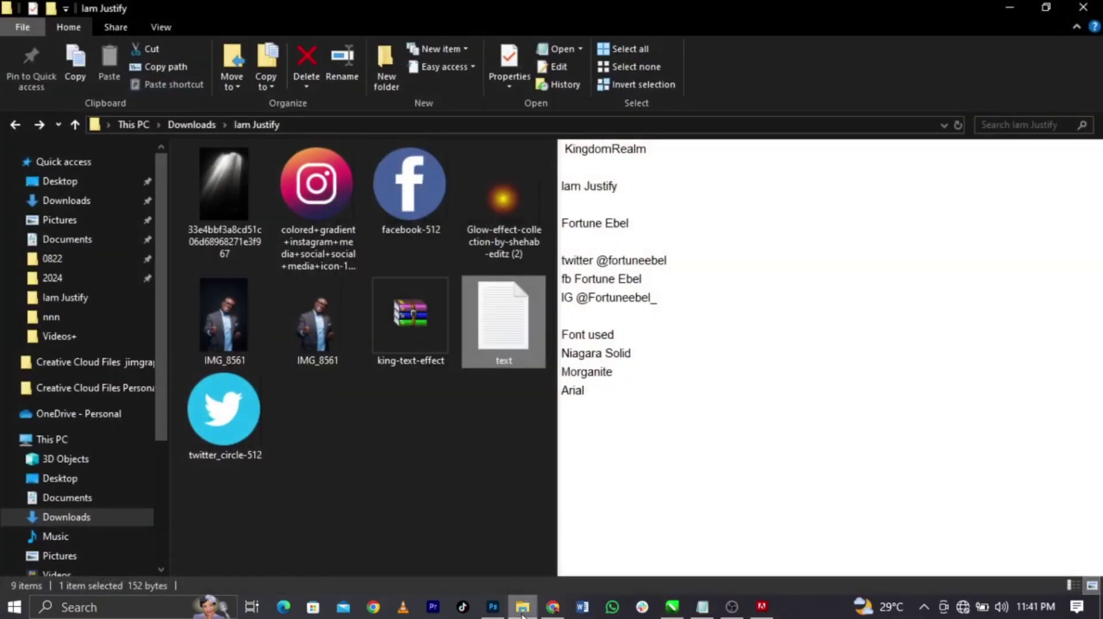
pyautogui.click(411, 381)
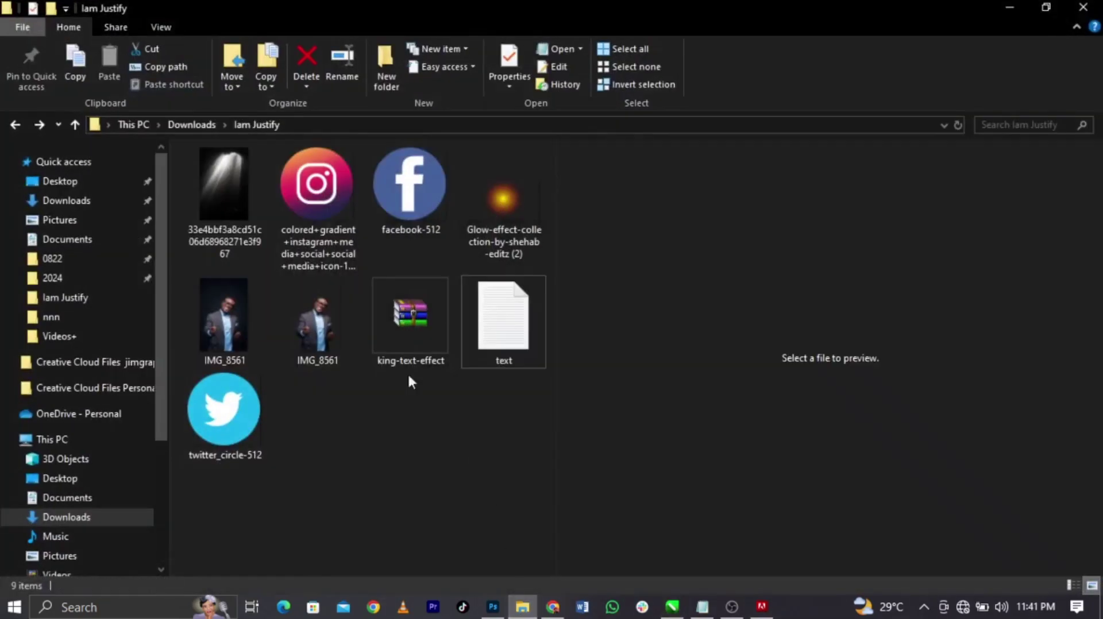
pyautogui.doubleClick(411, 319)
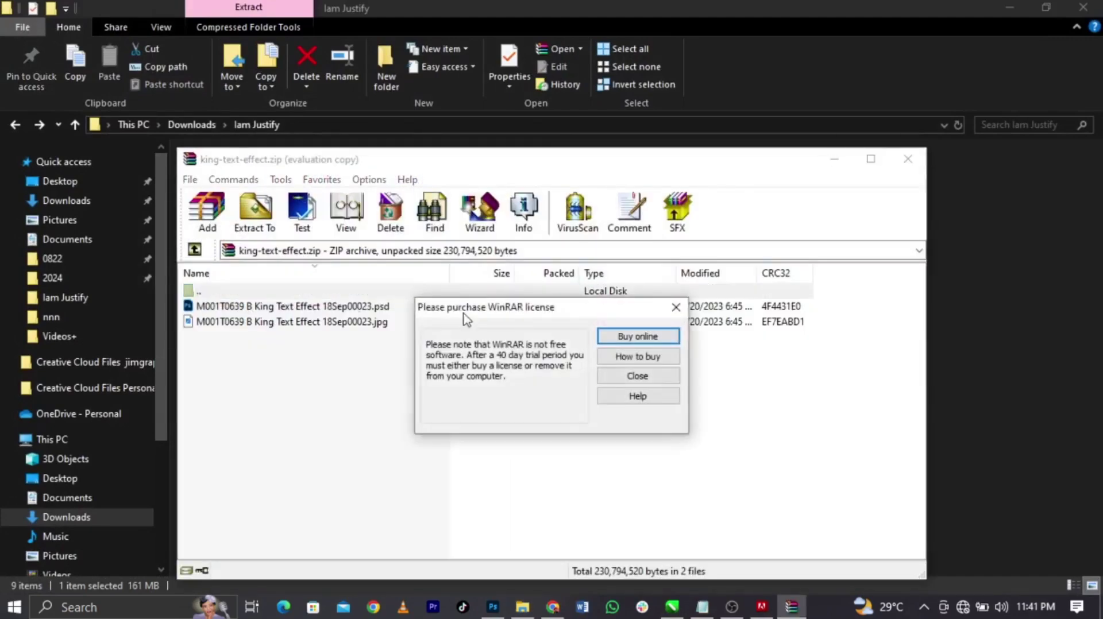
pyautogui.press('Escape')
pyautogui.doubleClick(291, 310)
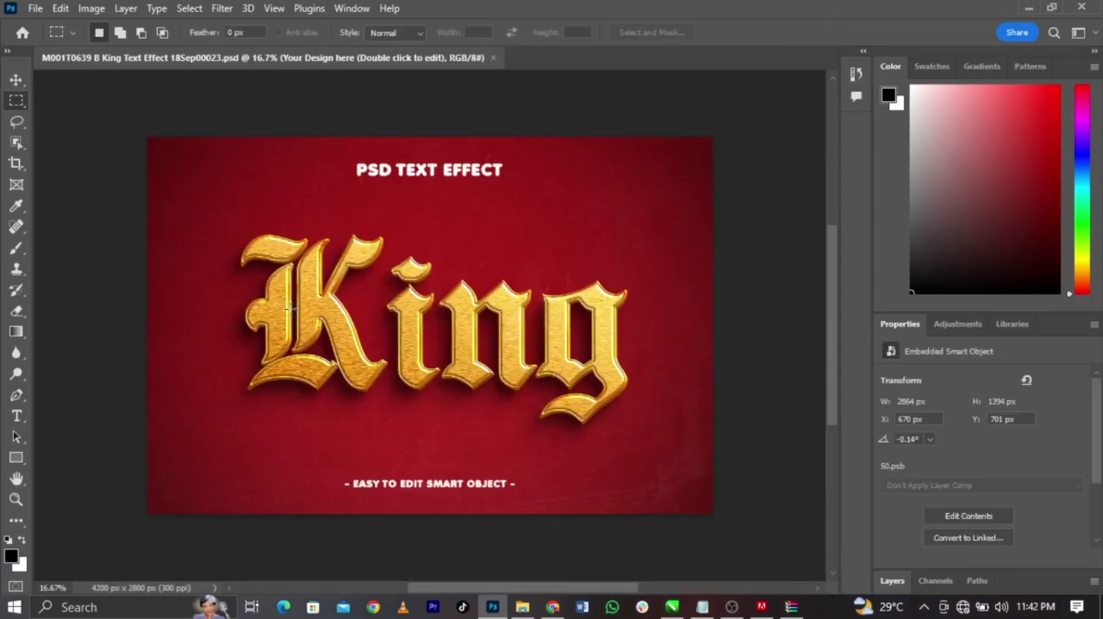
# Inspect the King template's Layers panel, then return to the CorelDRAW flyer
pyautogui.scroll(-1, 1045, 482)
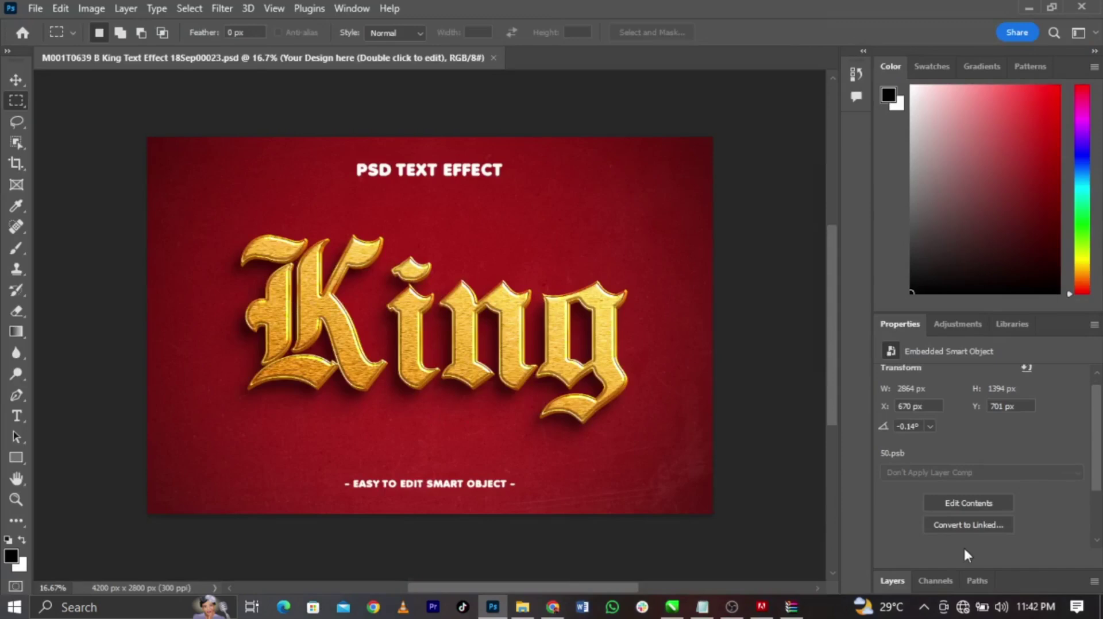
pyautogui.scroll(-4, 948, 542)
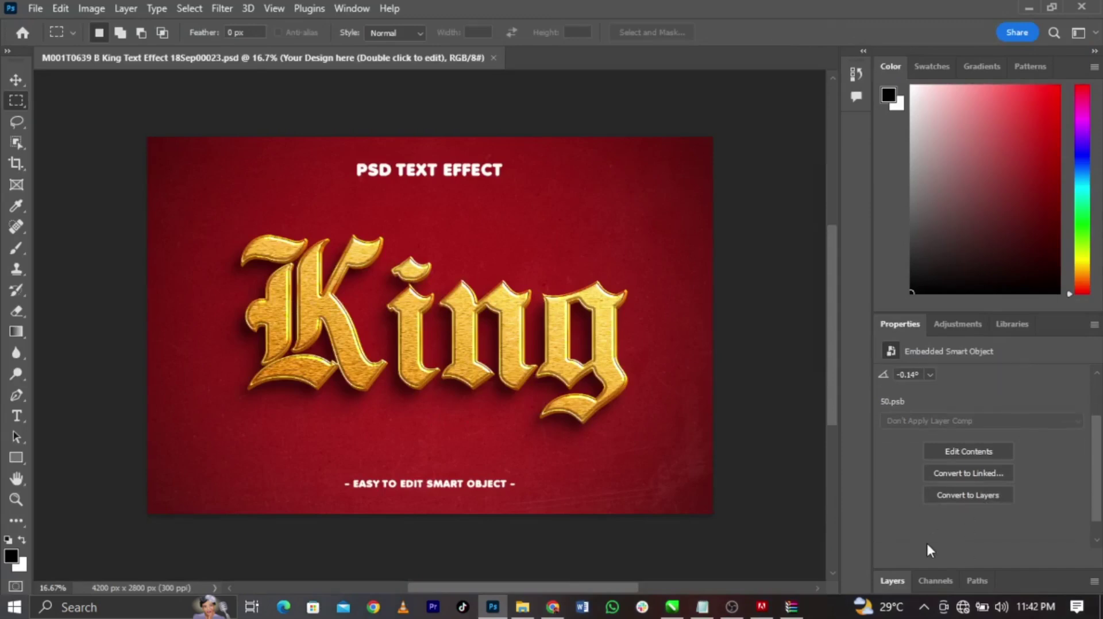
pyautogui.click(935, 580)
pyautogui.click(913, 487)
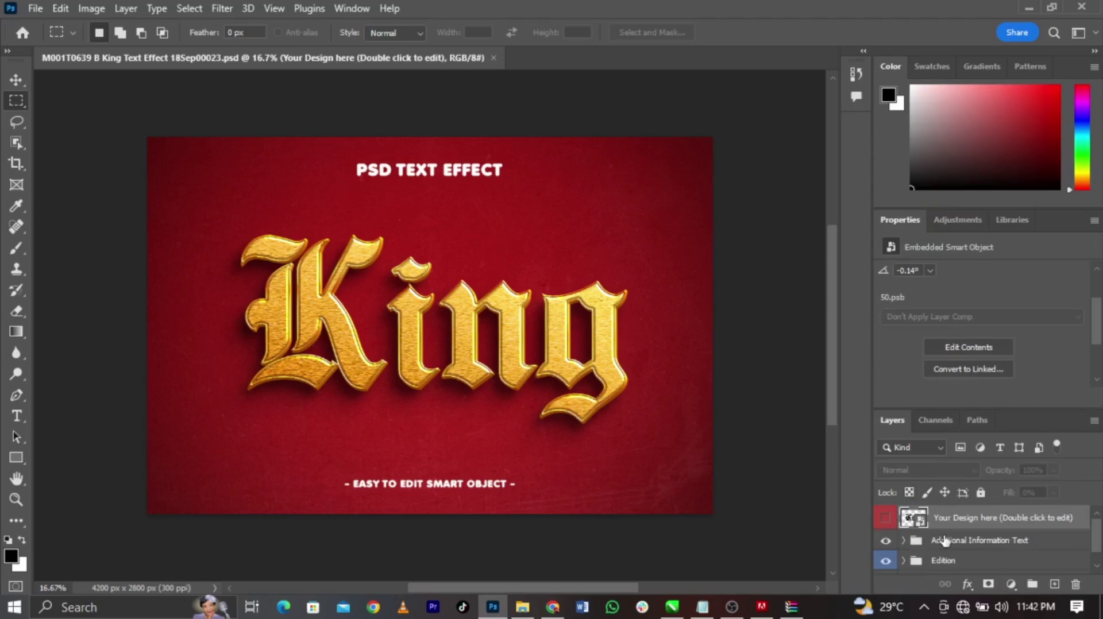
pyautogui.scroll(-2, 954, 543)
pyautogui.scroll(2, 977, 547)
pyautogui.click(675, 608)
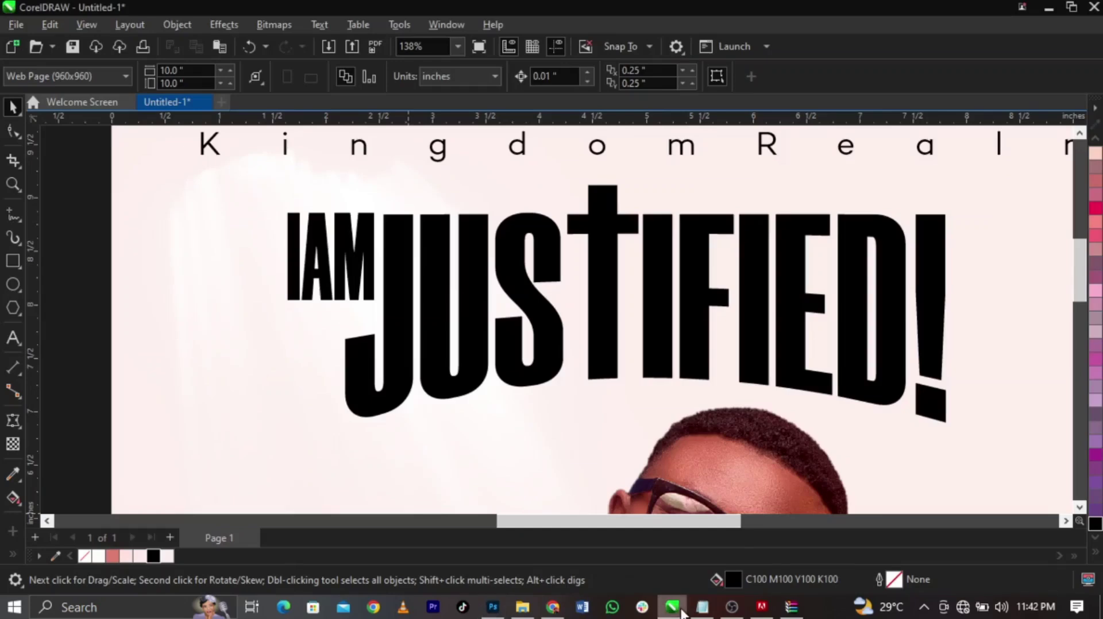
# Export the curved JUSTIFIED! heading to the Desktop as PNG named Text1
pyautogui.click(750, 295)
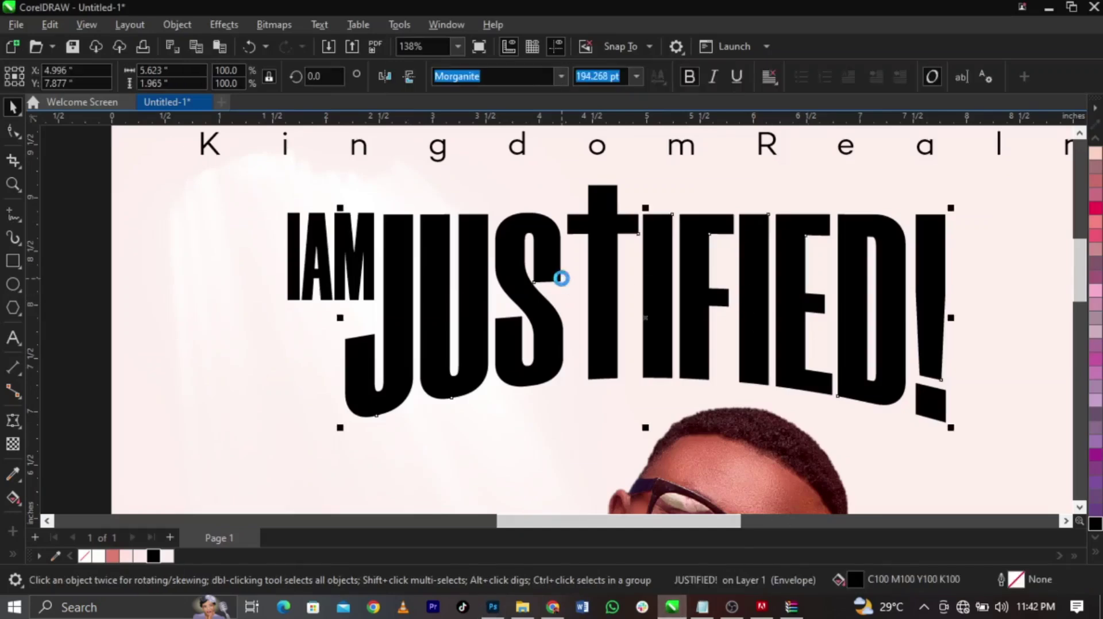
pyautogui.hotkey('ctrl', 'e')
pyautogui.press('Escape')
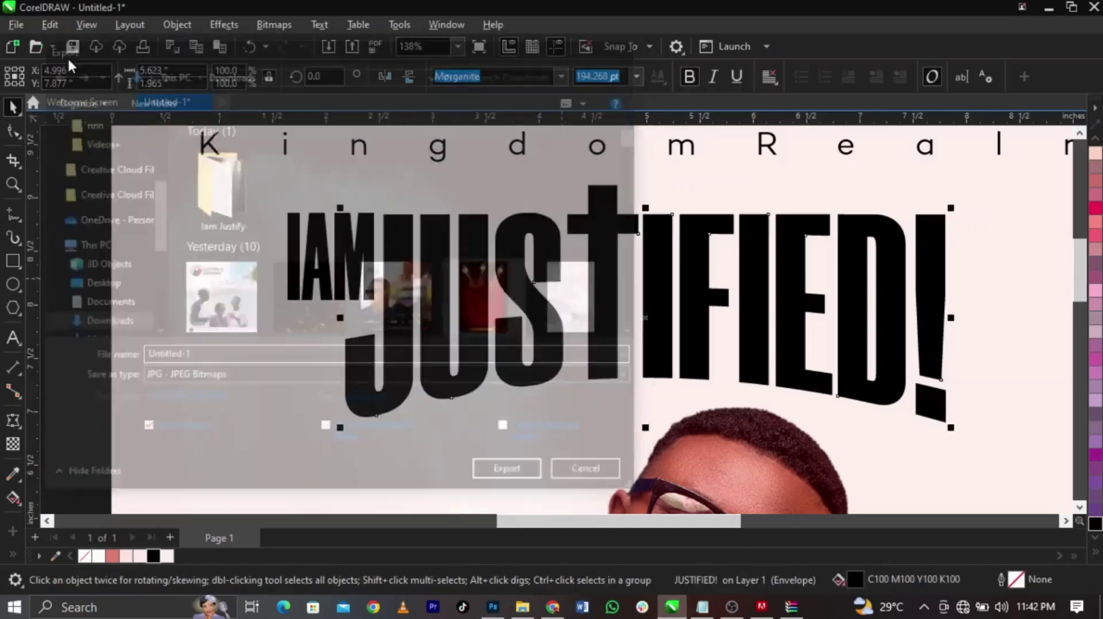
pyautogui.click(26, 22)
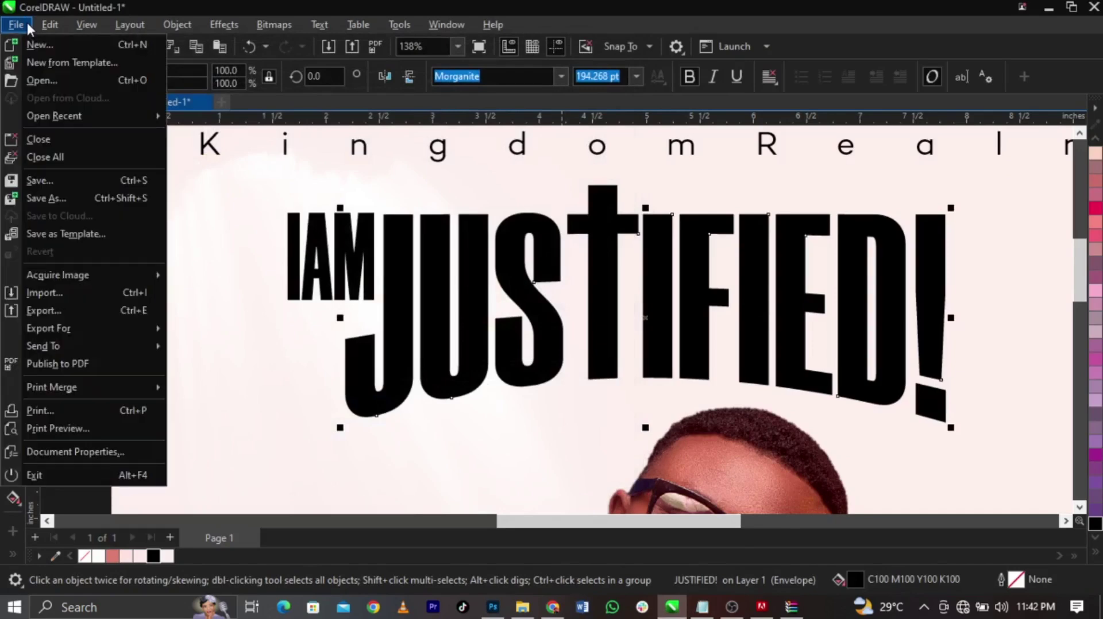
pyautogui.click(79, 309)
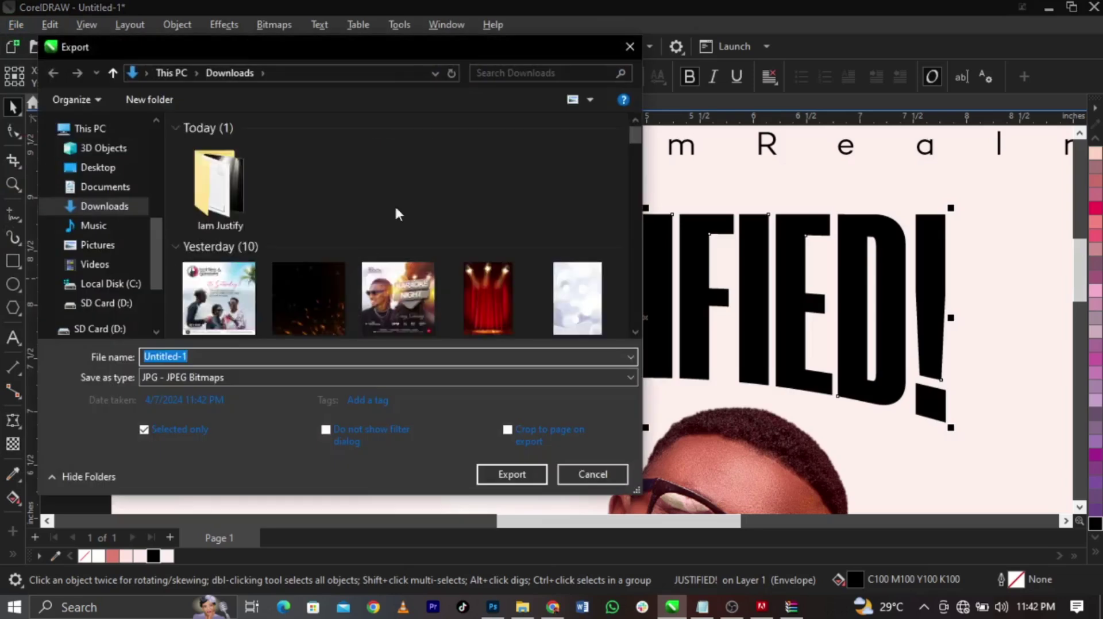
pyautogui.click(101, 172)
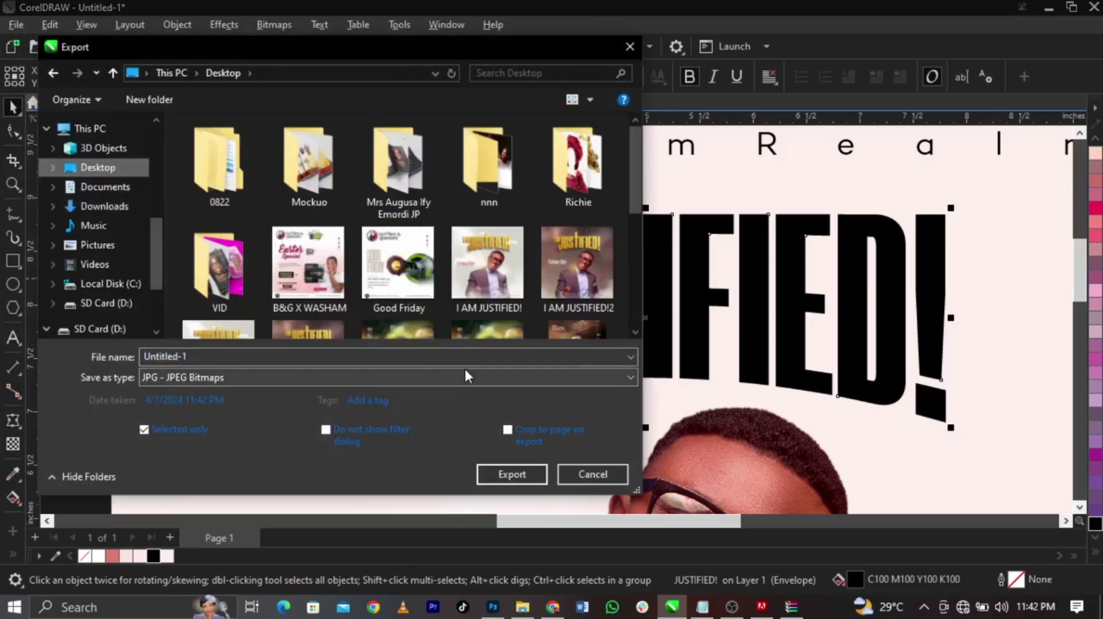
pyautogui.click(465, 379)
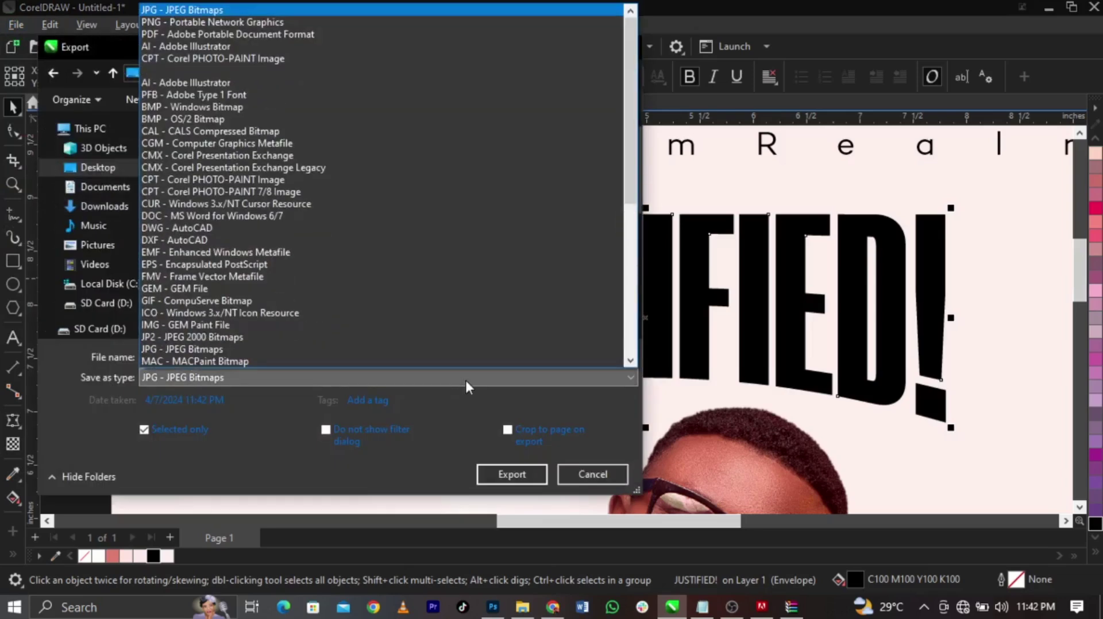
pyautogui.click(178, 22)
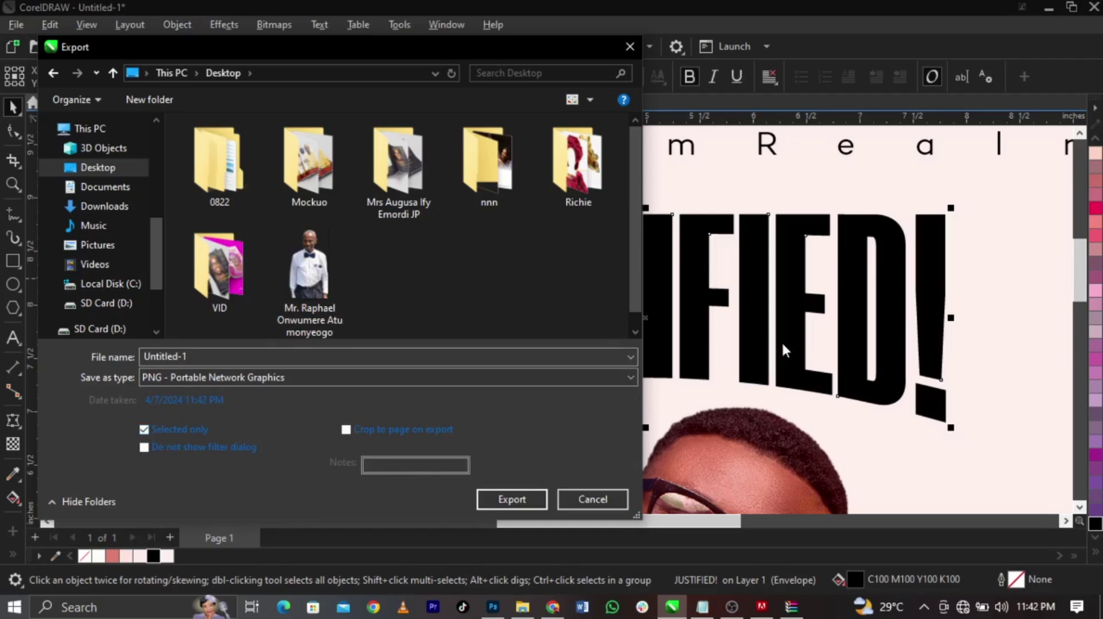
pyautogui.click(556, 363)
pyautogui.write('Text1')
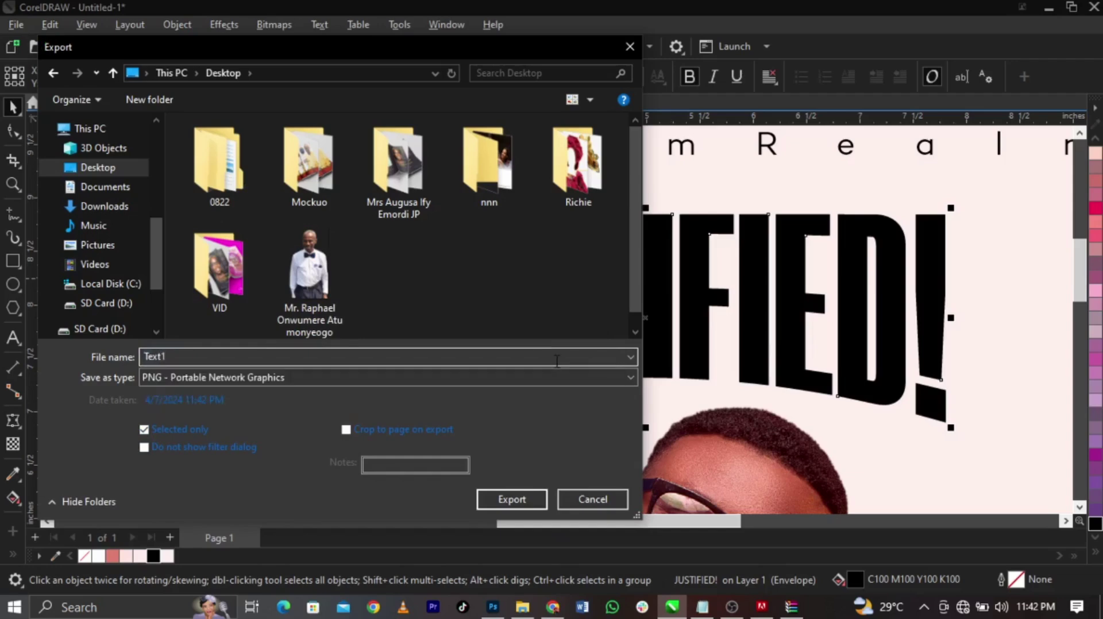
pyautogui.press('Return')
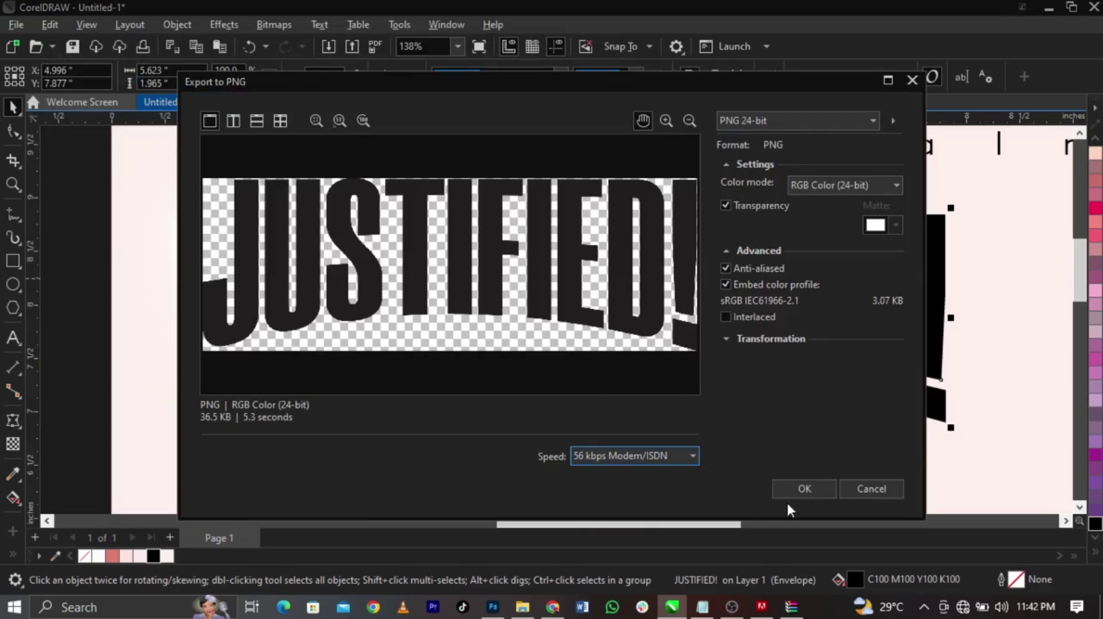
pyautogui.click(798, 489)
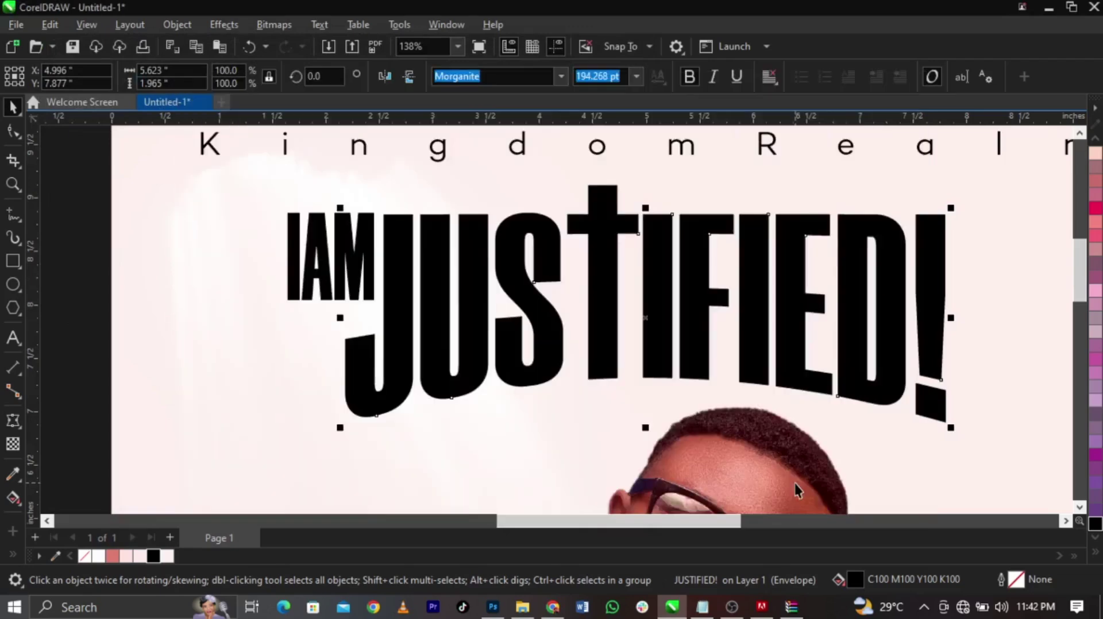
# Export the IAM text to the Desktop as PNG named 'text 2'
pyautogui.click(336, 265)
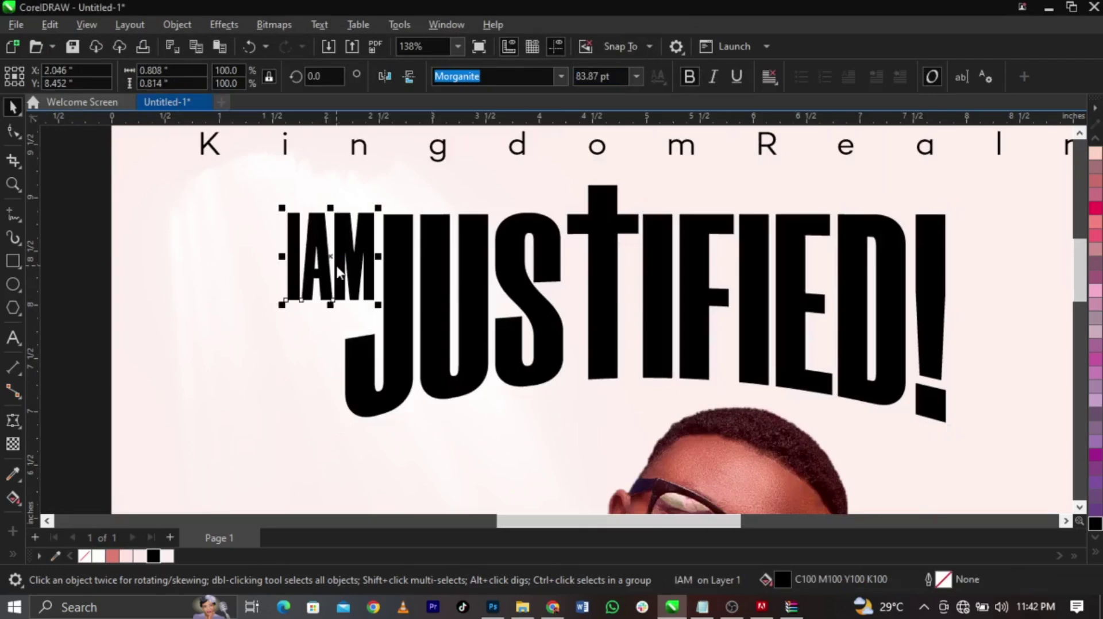
pyautogui.hotkey('ctrl', 'e')
pyautogui.write('t')
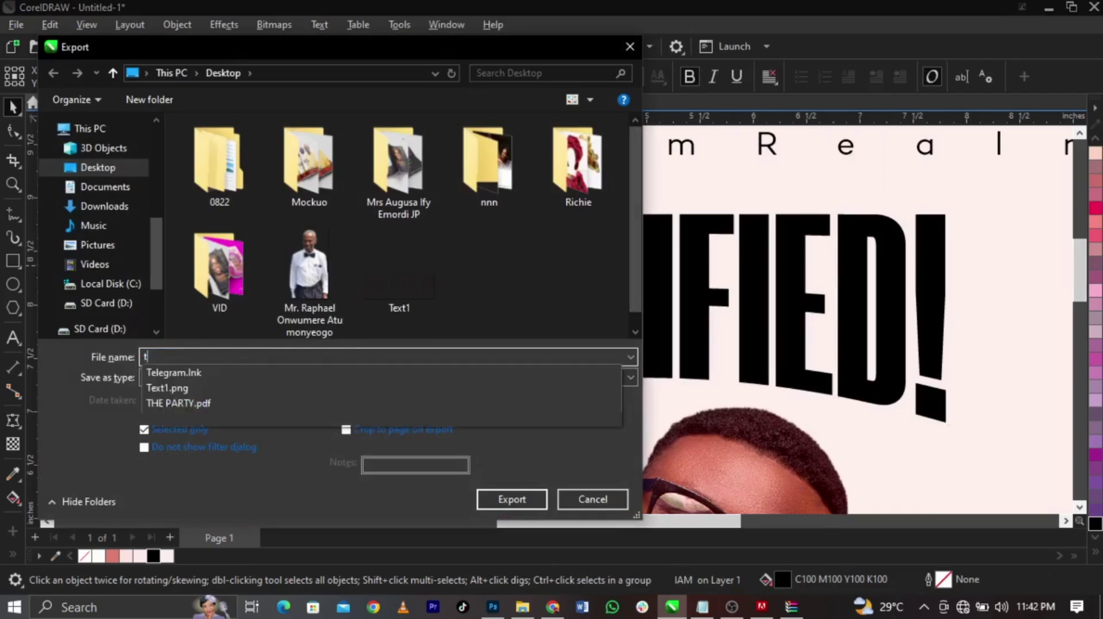
pyautogui.write('ext 2')
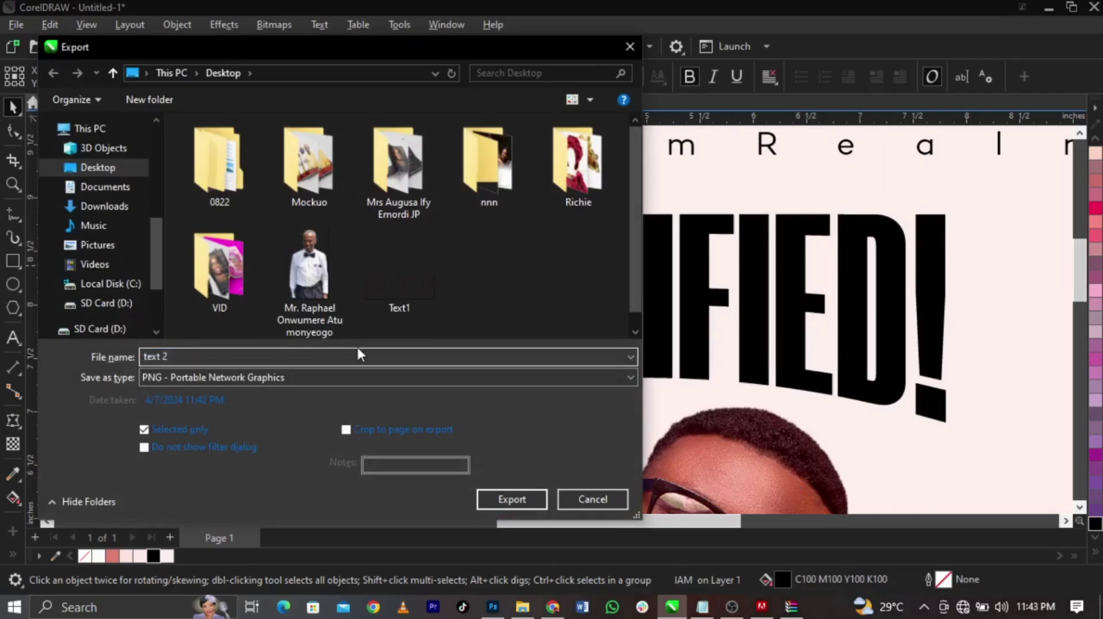
pyautogui.press('Return')
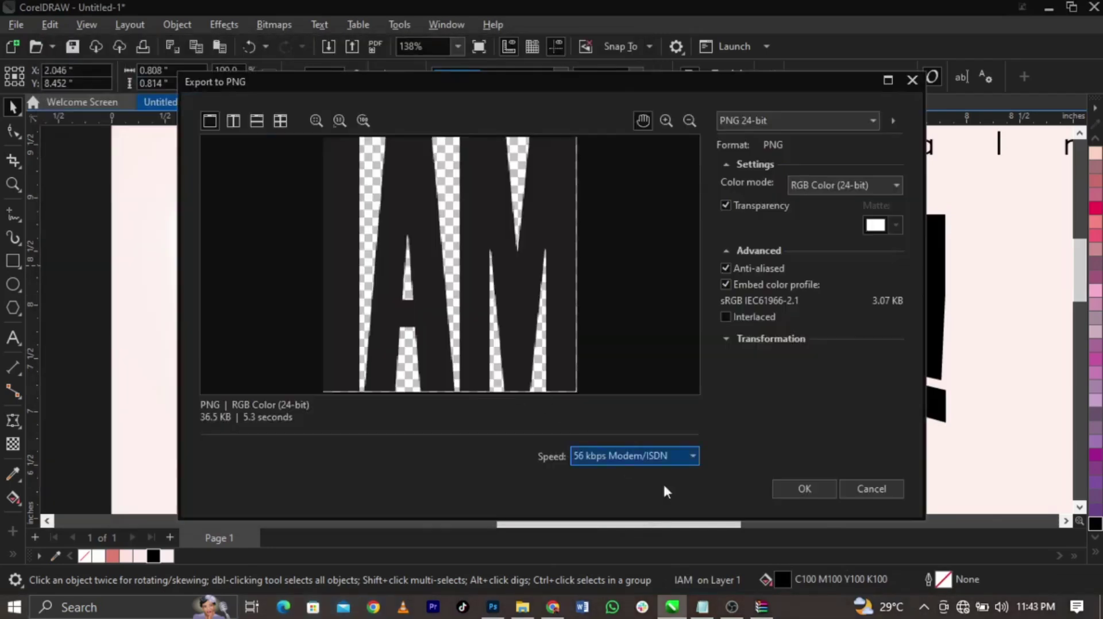
pyautogui.click(793, 487)
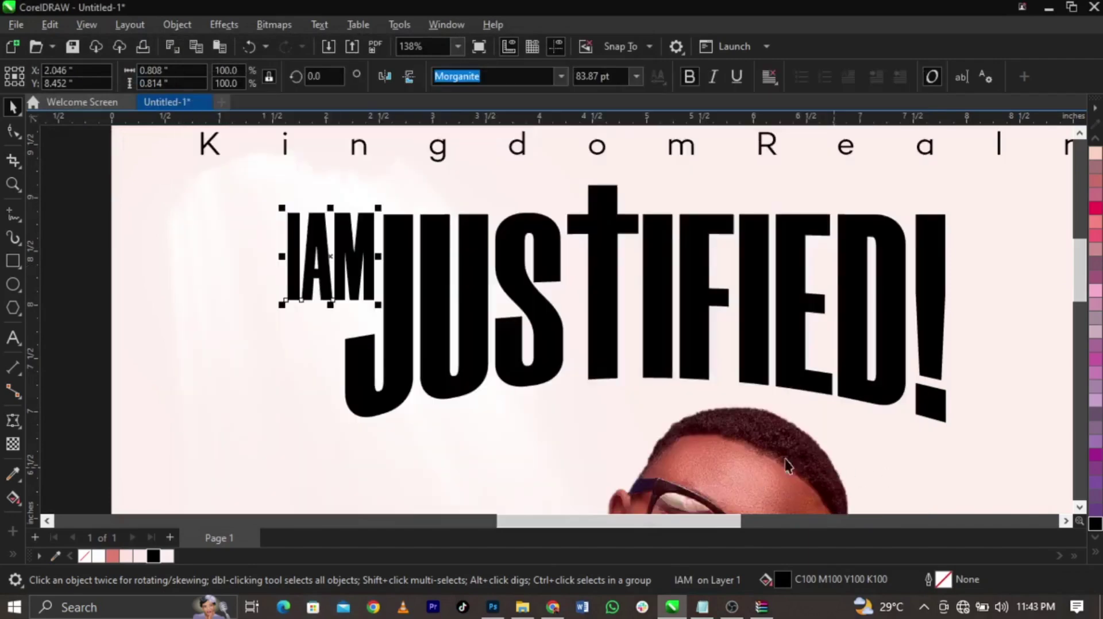
pyautogui.click(491, 611)
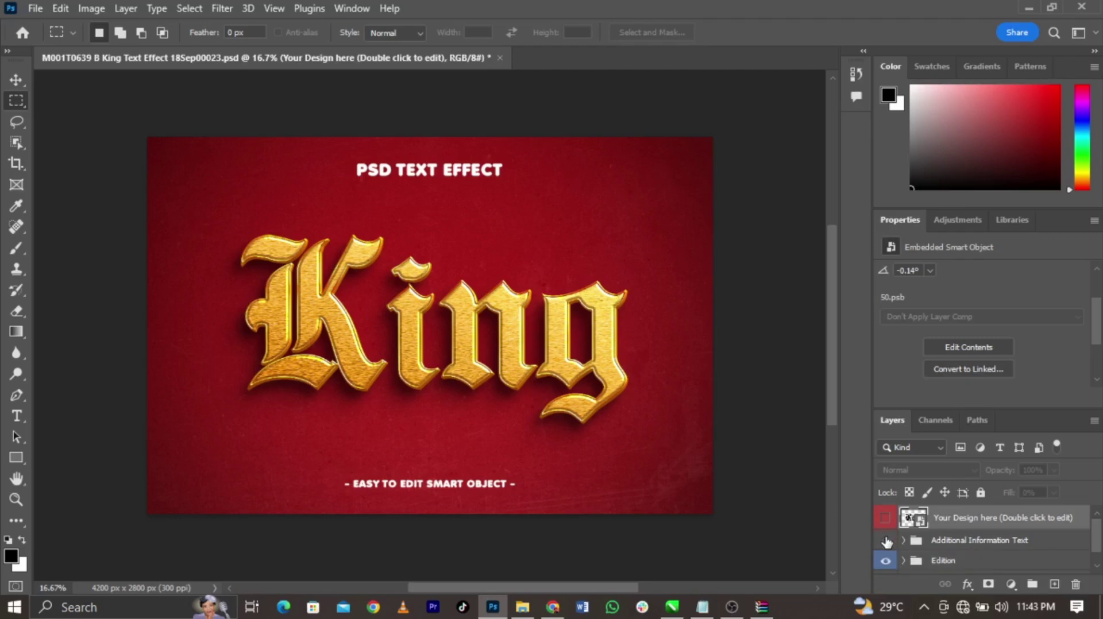
# Hide the mockup's Additional Information caption text layer
pyautogui.click(885, 540)
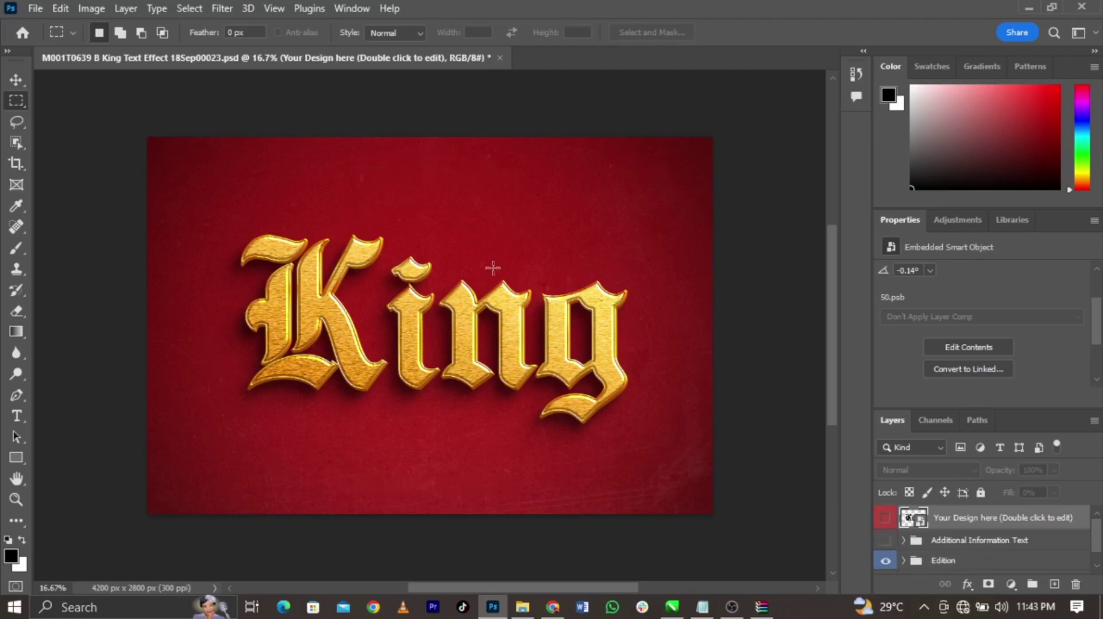
pyautogui.click(886, 540)
pyautogui.click(884, 541)
# Open the 50.psb design smart object, hide its King layer, and minimize Photoshop
pyautogui.doubleClick(912, 517)
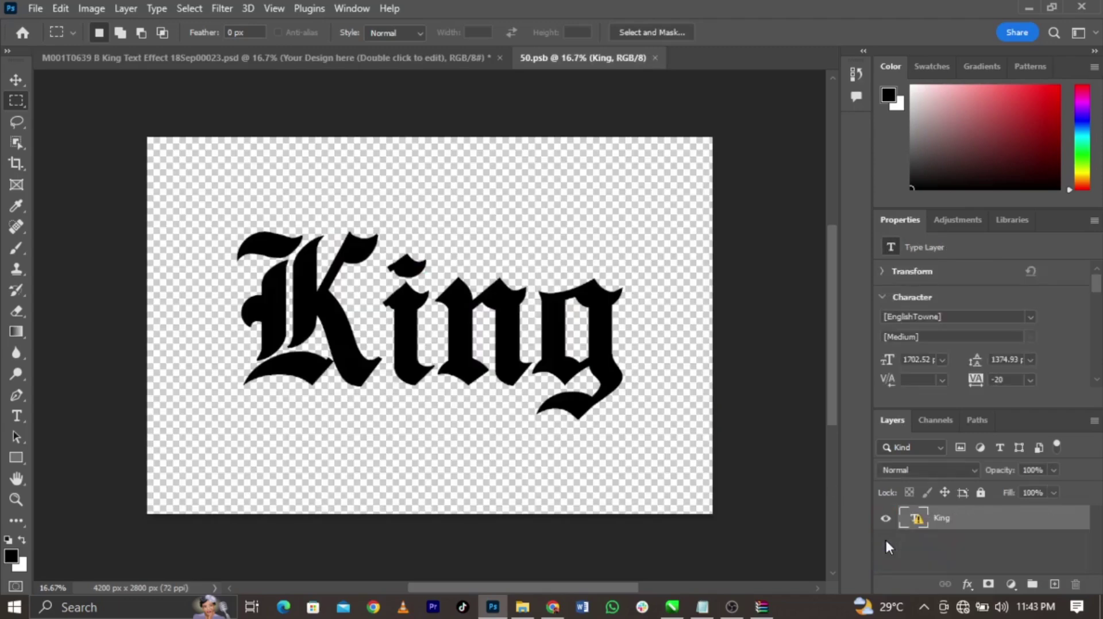
pyautogui.click(886, 519)
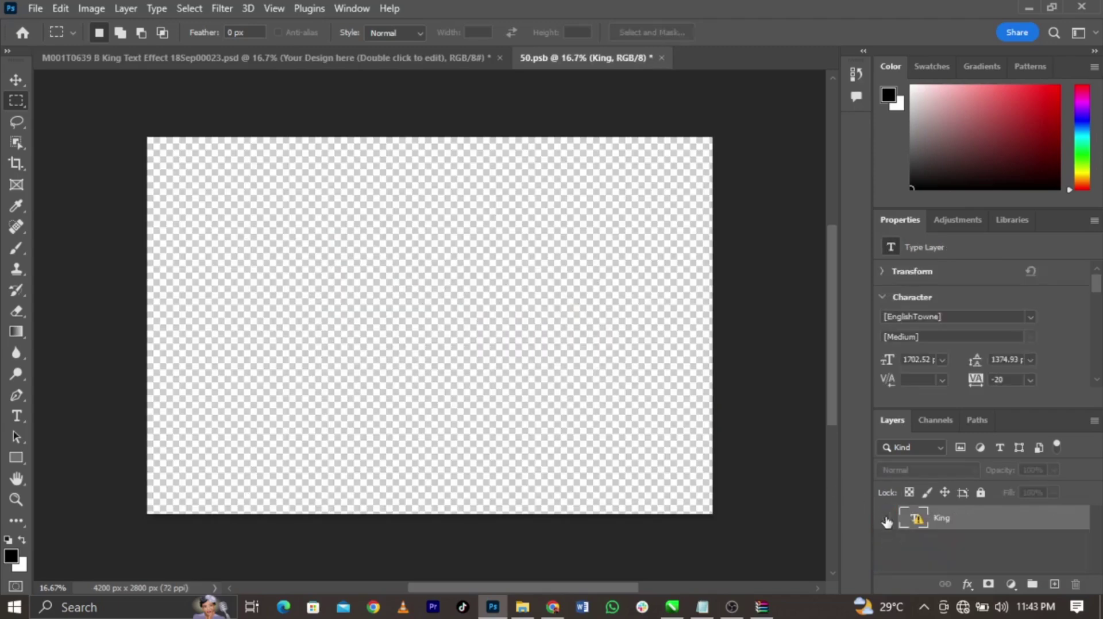
pyautogui.click(492, 606)
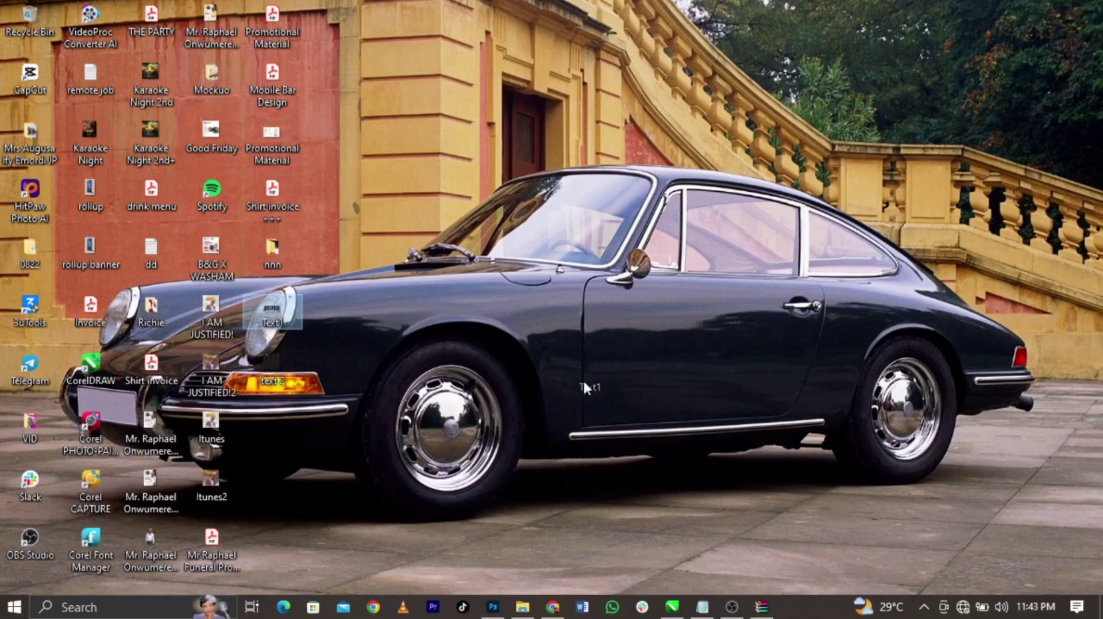
# Place Text1 into the 50.psb smart object, enlarged and centred on the canvas
pyautogui.click(492, 607)
pyautogui.moveTo(464, 343); pyautogui.dragTo(733, 178)
pyautogui.moveTo(592, 235); pyautogui.dragTo(372, 316)
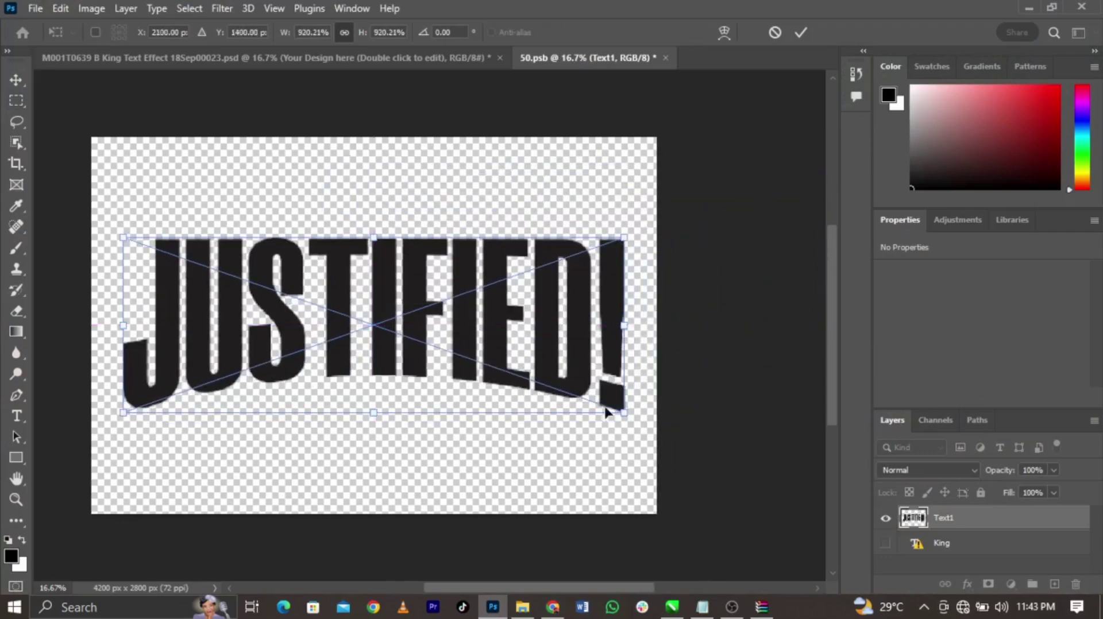
pyautogui.click(799, 33)
# Save and close 50.psb, then hide the red Background group
pyautogui.click(666, 58)
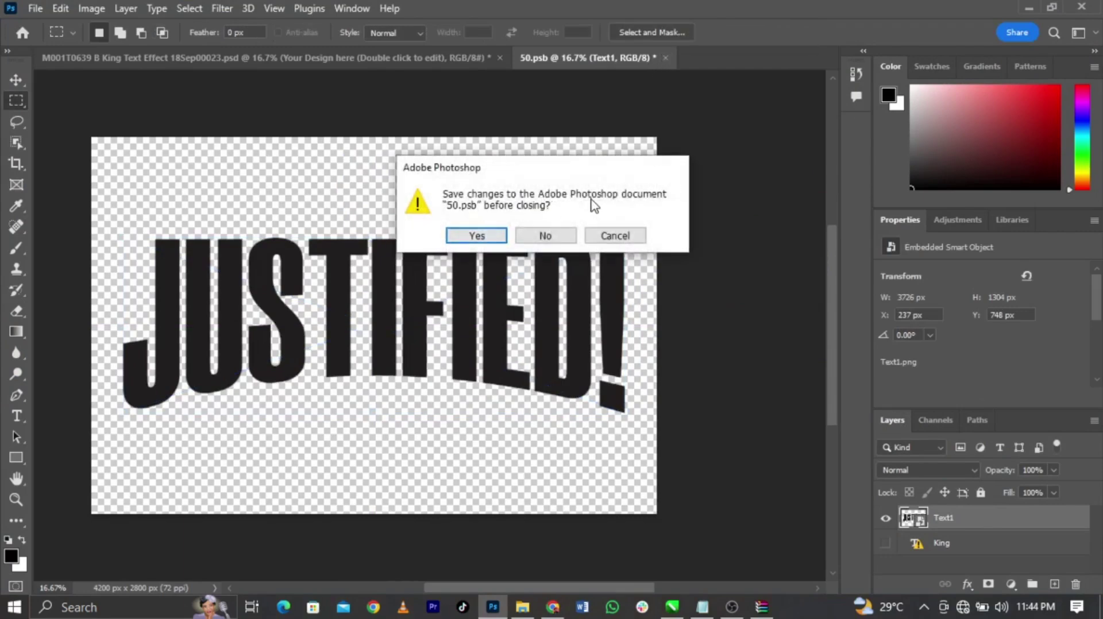
pyautogui.click(477, 236)
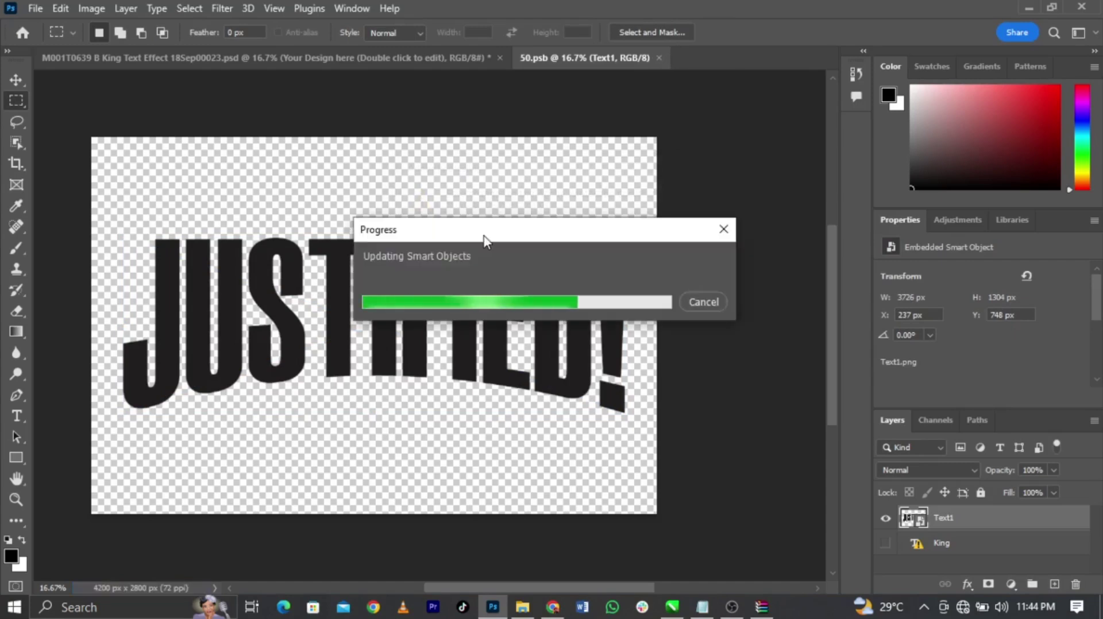
pyautogui.hotkey('ctrl', 'w')
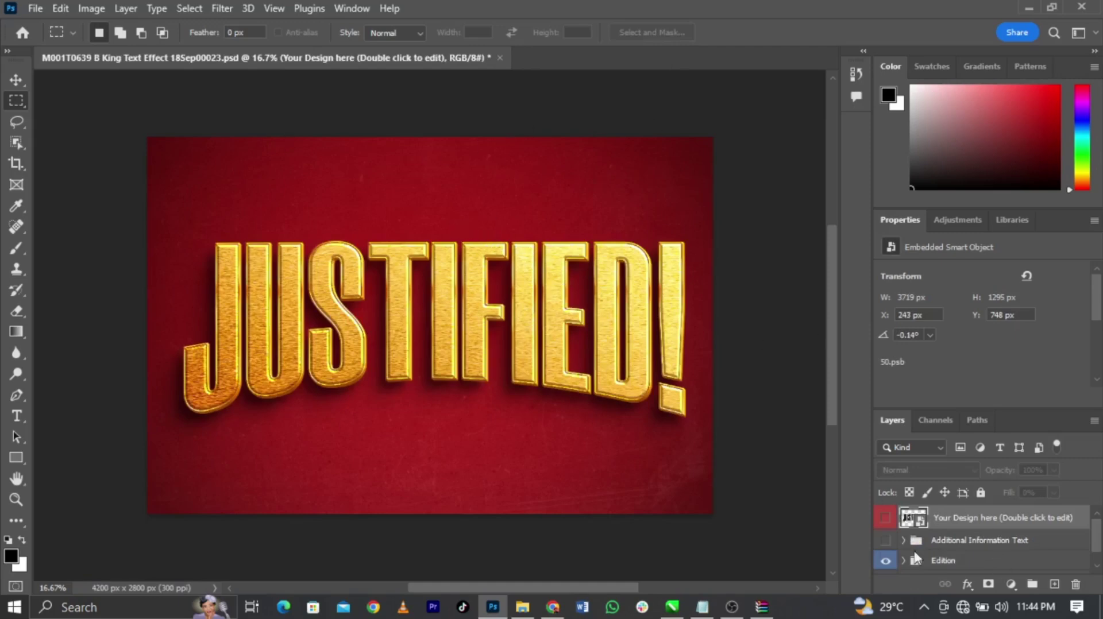
pyautogui.scroll(-1, 883, 564)
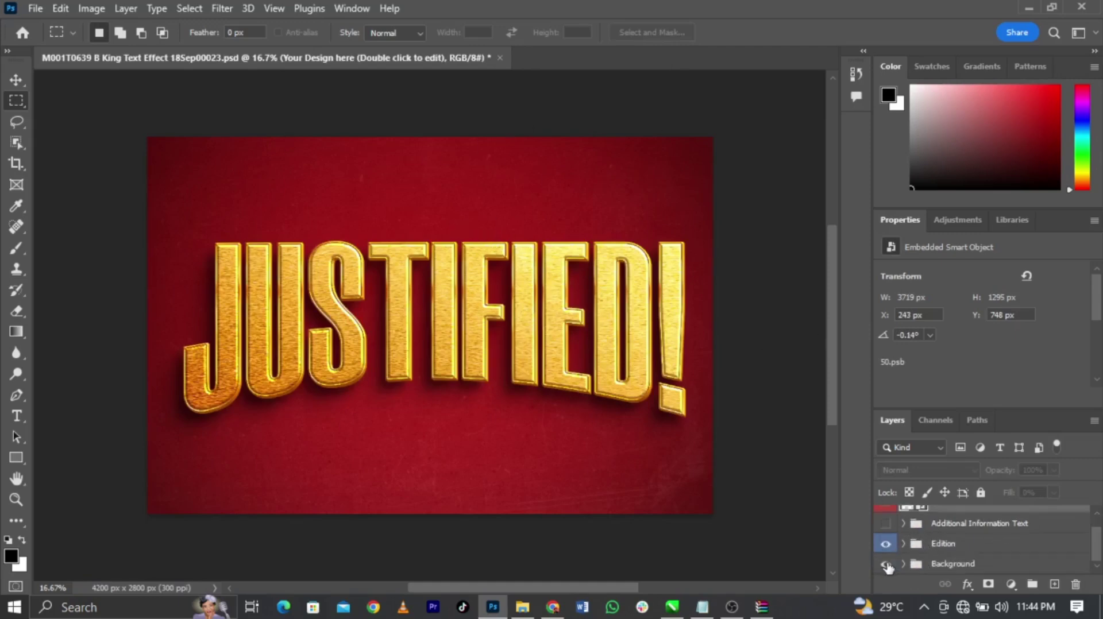
pyautogui.click(887, 566)
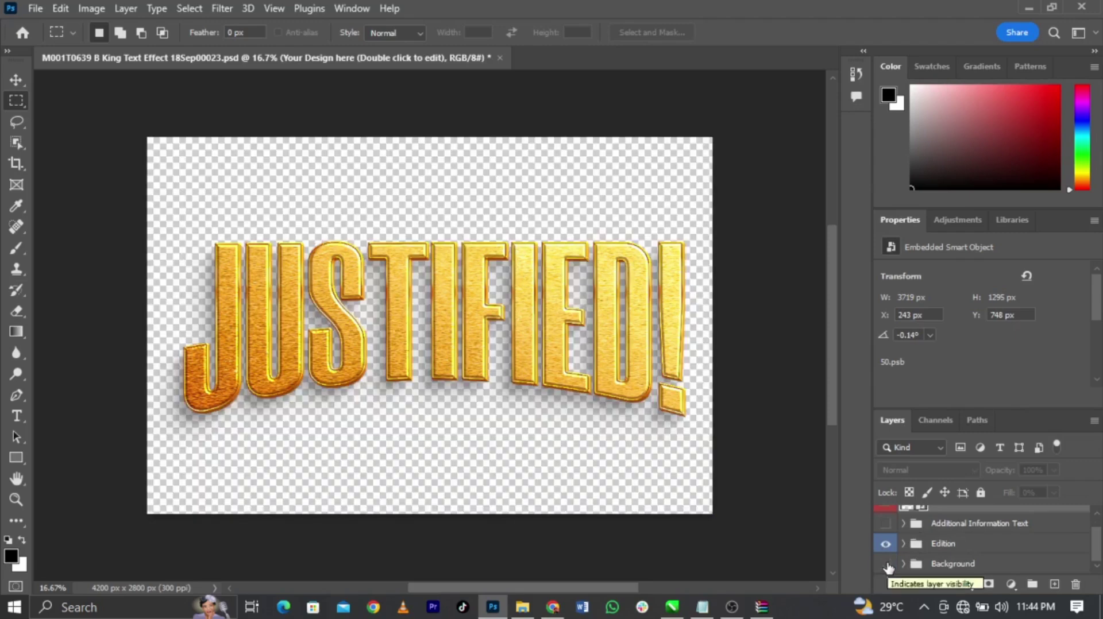
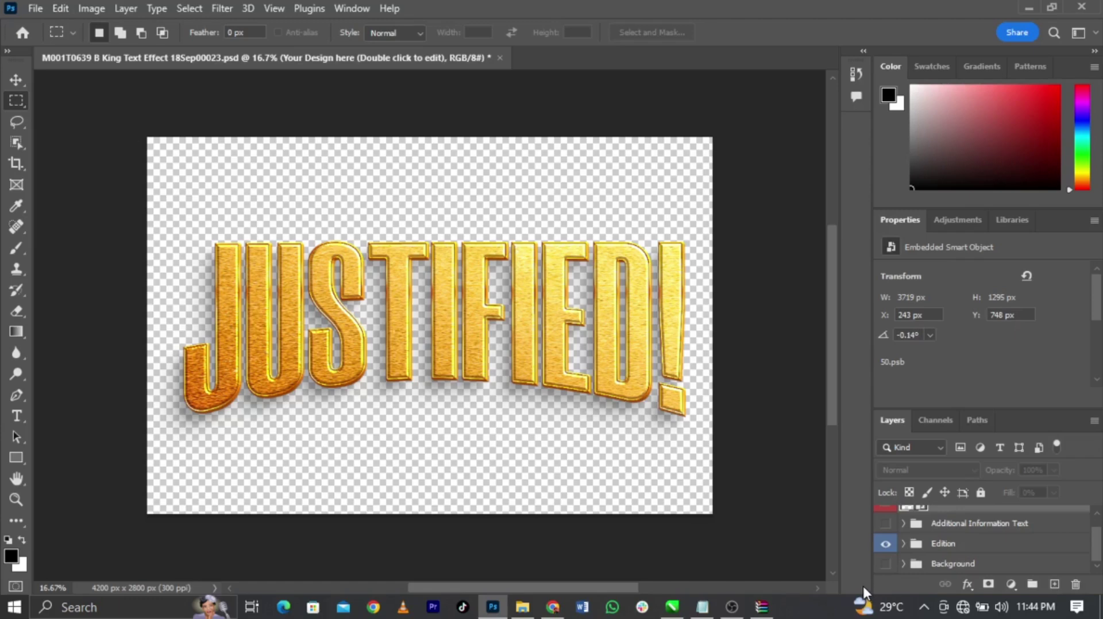
# Export the cross-topped JUSTIFIED! heading as transparent PNG 'Text1', replacing the old file
pyautogui.click(672, 607)
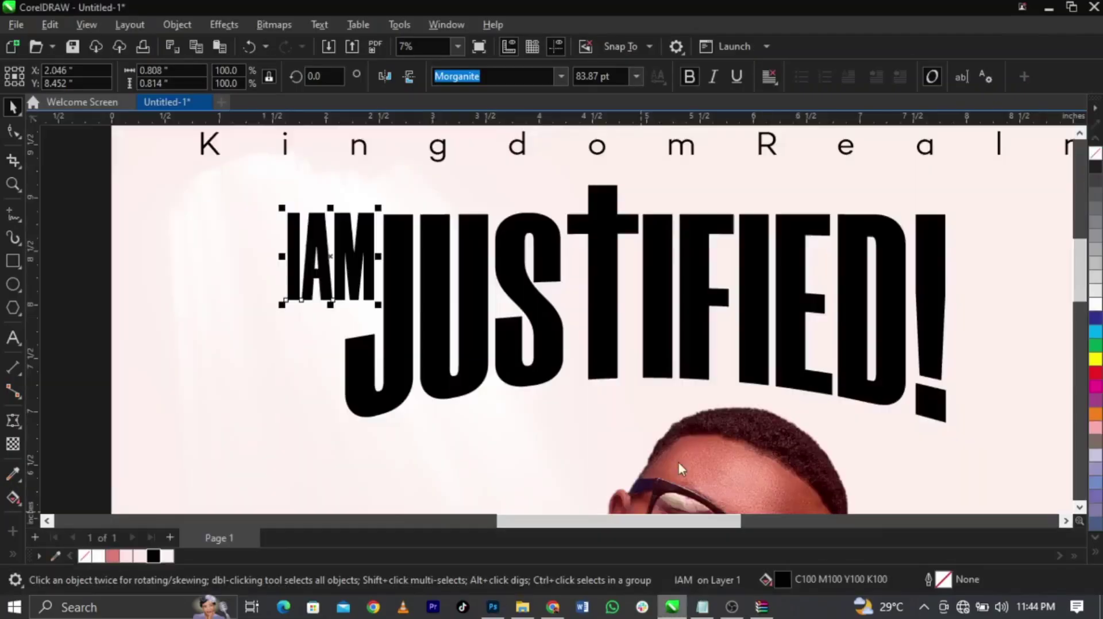
pyautogui.click(603, 208)
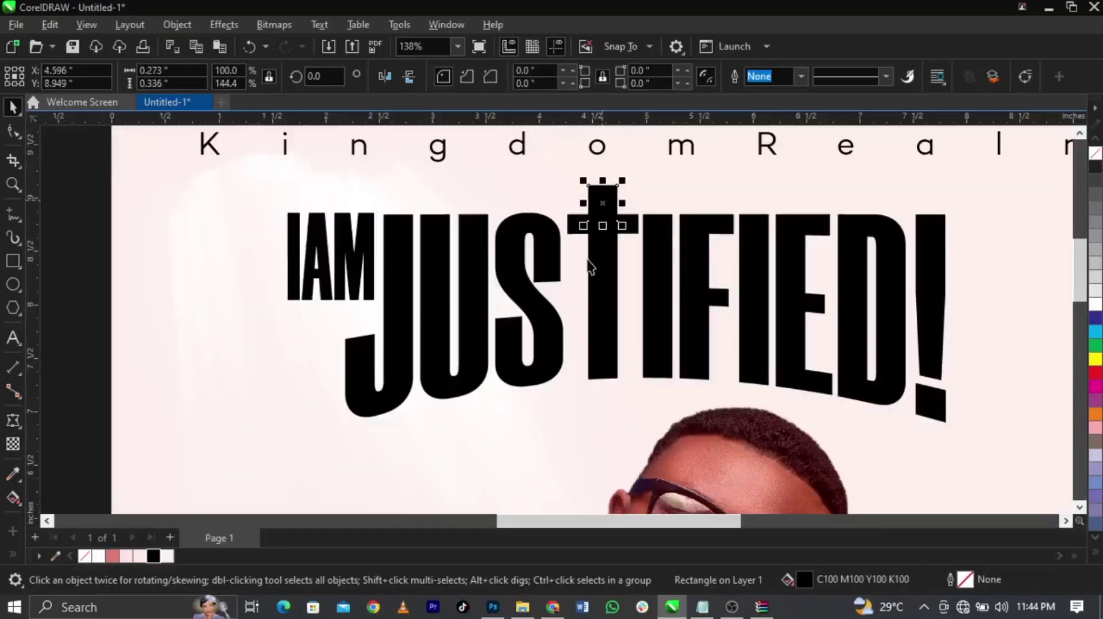
pyautogui.keyDown('shift'); pyautogui.click(603, 289); pyautogui.keyUp('shift')
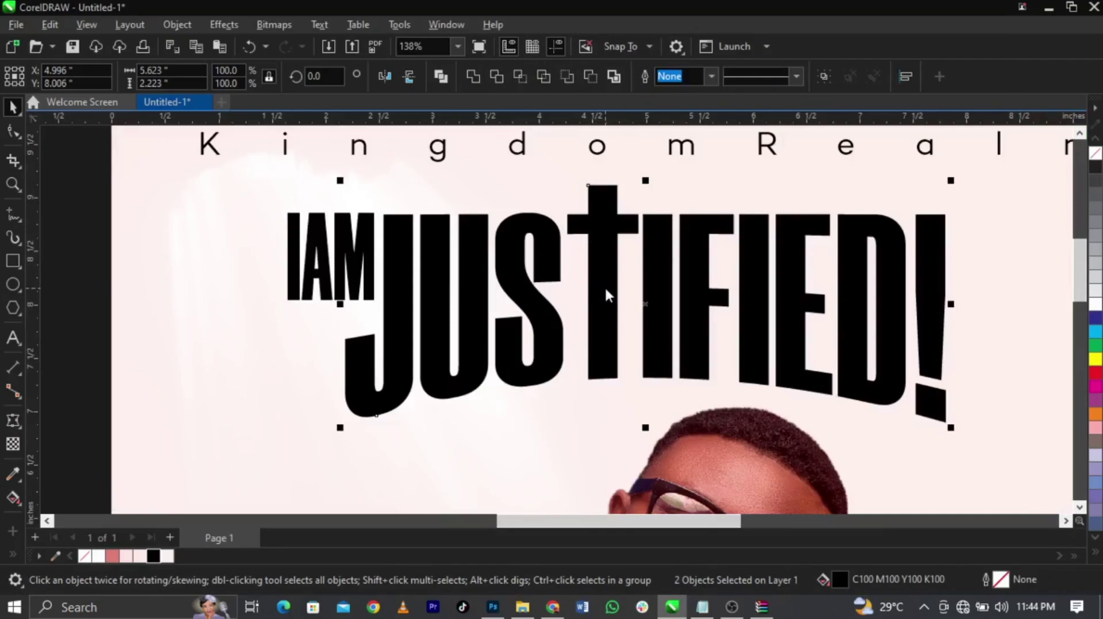
pyautogui.hotkey('ctrl', 'e')
pyautogui.click(474, 282)
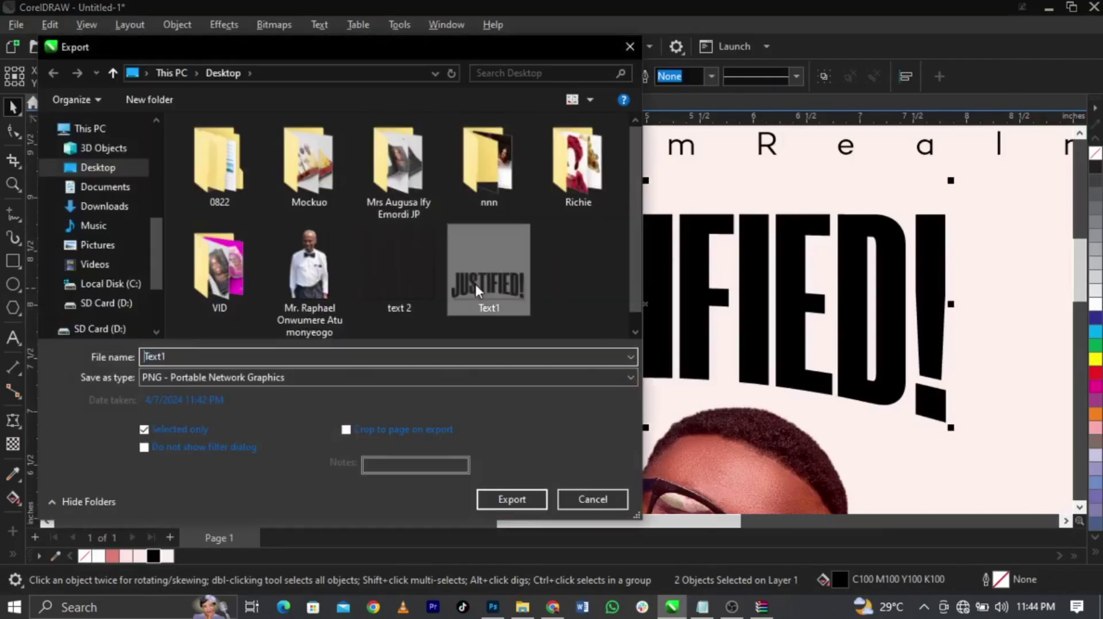
pyautogui.click(536, 491)
pyautogui.click(587, 306)
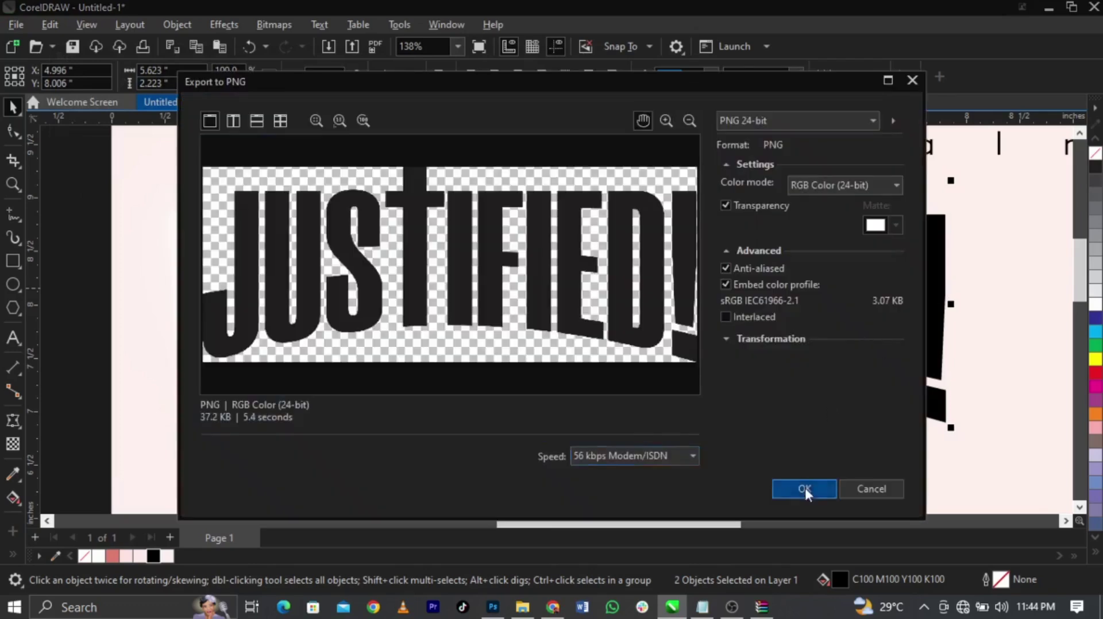
pyautogui.click(805, 489)
# Open the heading's smart object and its Text1 artwork, hiding the old JUSTIFIED! layer
pyautogui.click(493, 608)
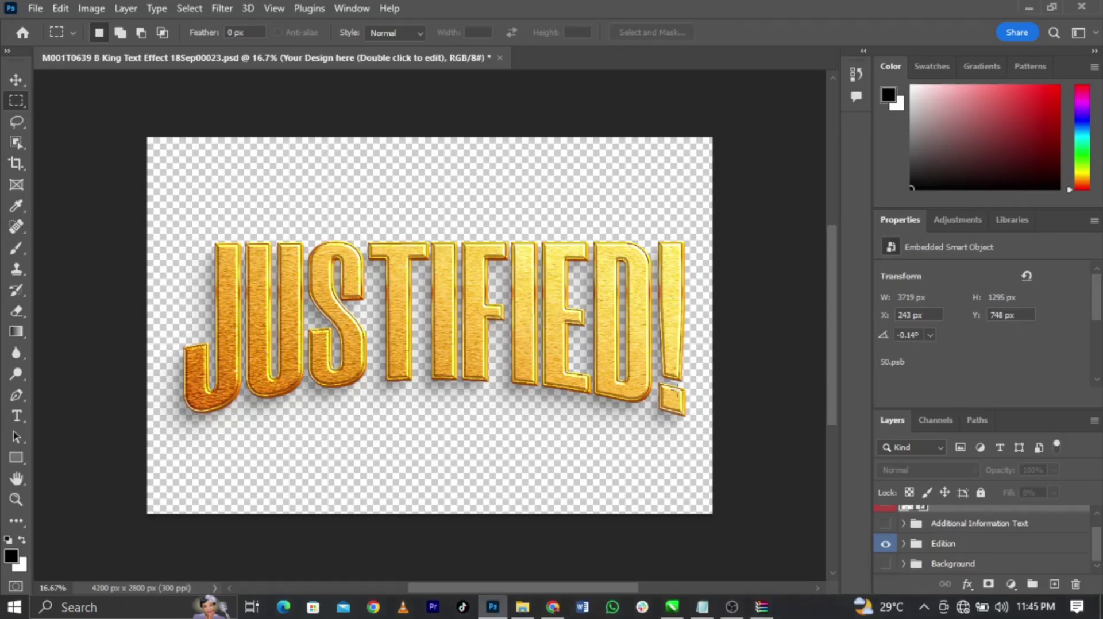
pyautogui.scroll(1, 921, 543)
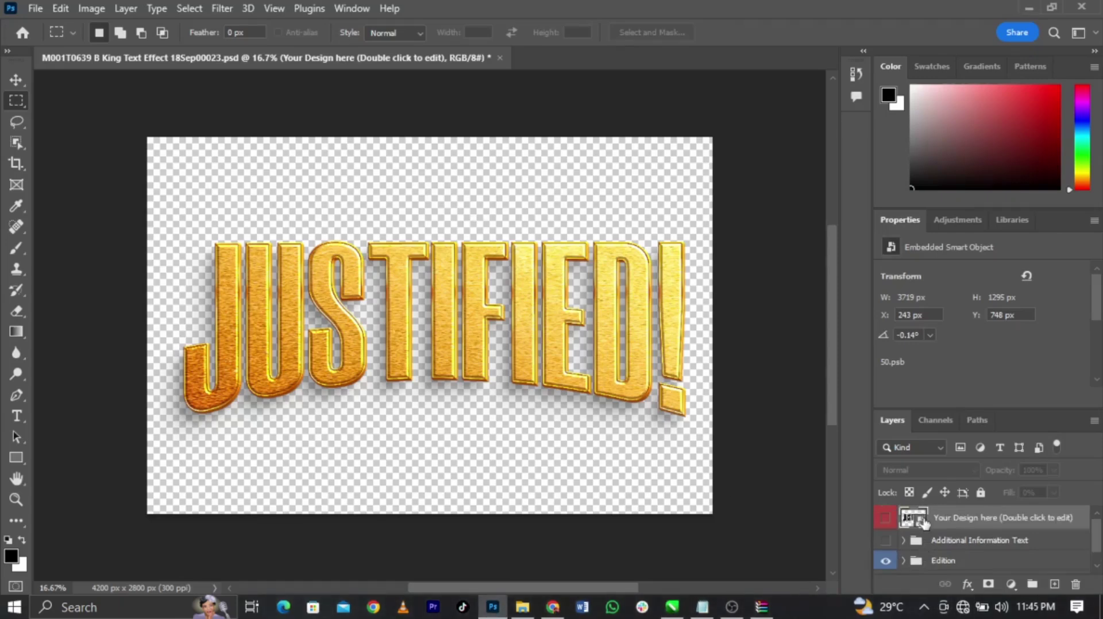
pyautogui.doubleClick(922, 520)
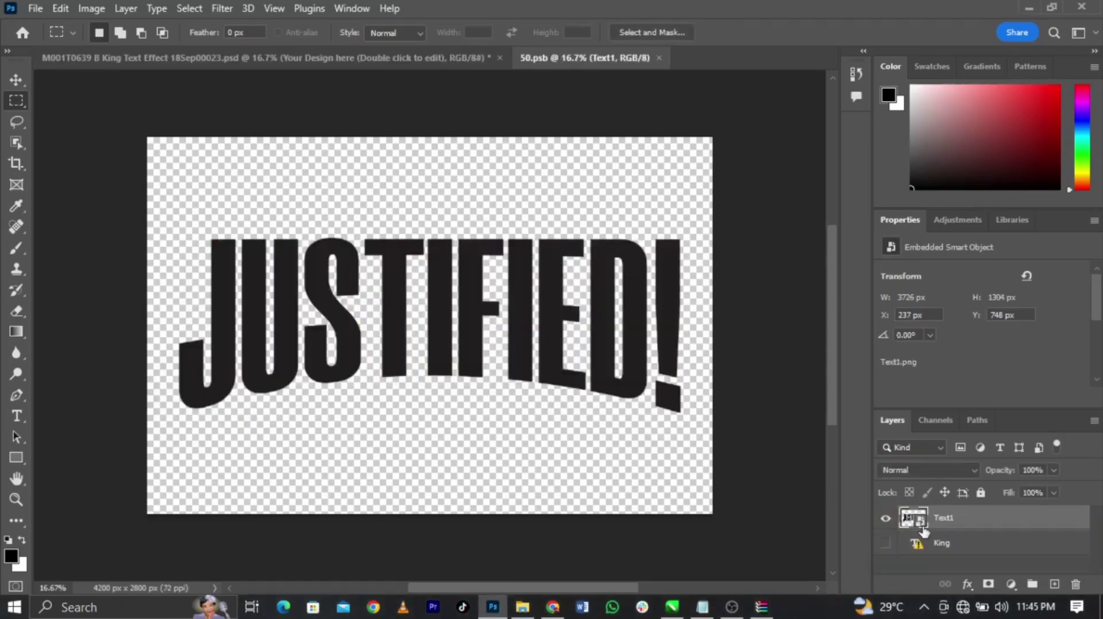
pyautogui.doubleClick(919, 520)
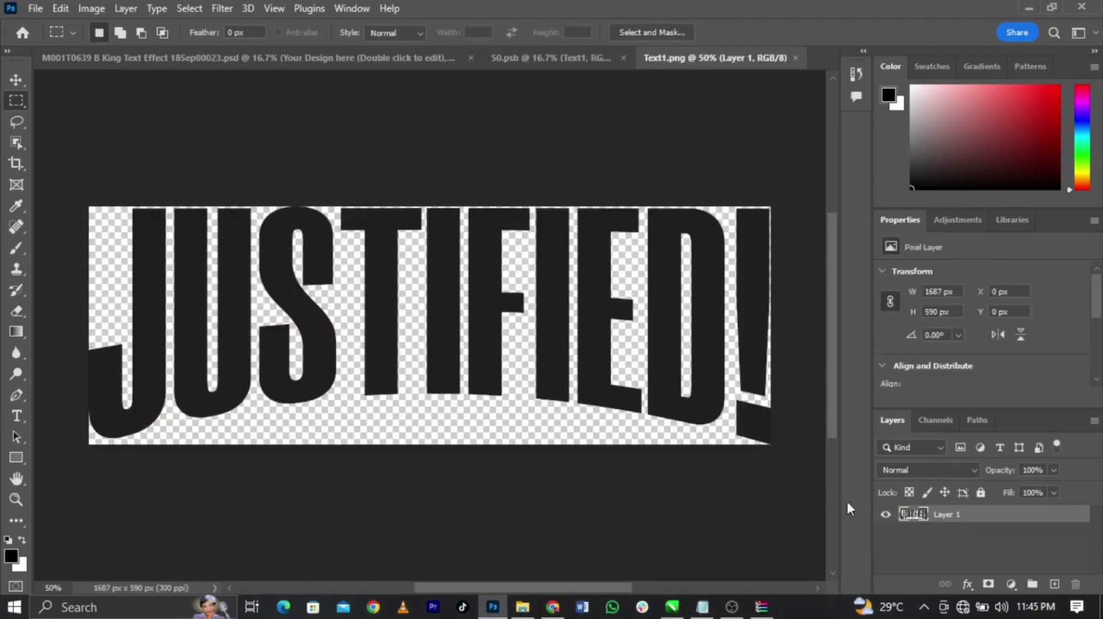
pyautogui.click(884, 515)
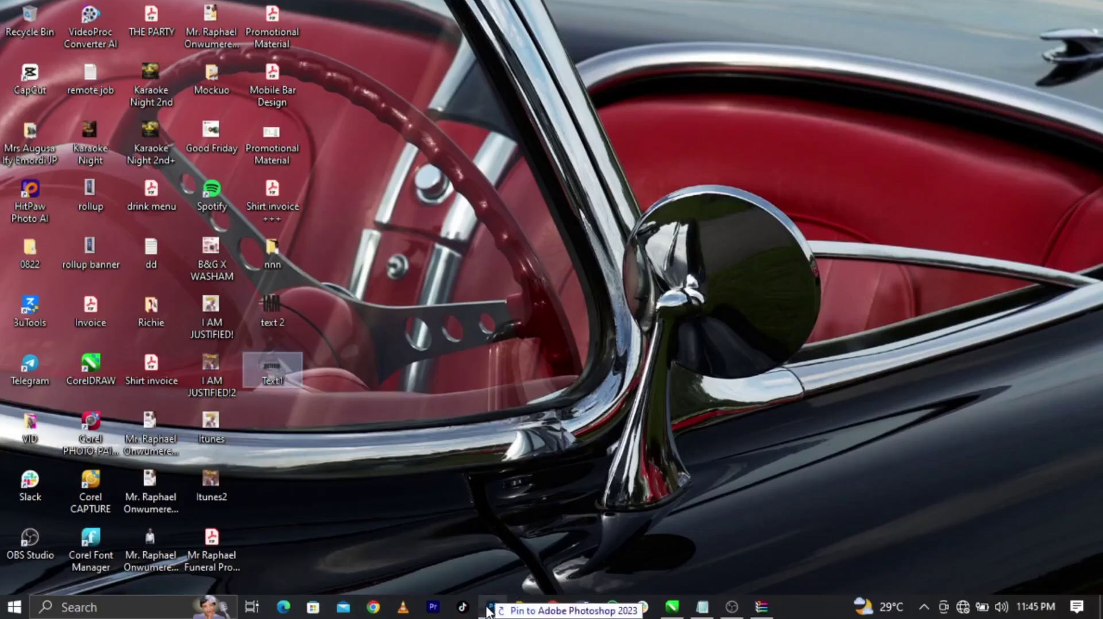
# Place the new Text1 PNG into the Text1 document, resized and repositioned
pyautogui.click(493, 608)
pyautogui.moveTo(492, 609); pyautogui.dragTo(441, 252)
pyautogui.moveTo(738, 448); pyautogui.dragTo(658, 416)
pyautogui.moveTo(509, 333); pyautogui.dragTo(544, 362)
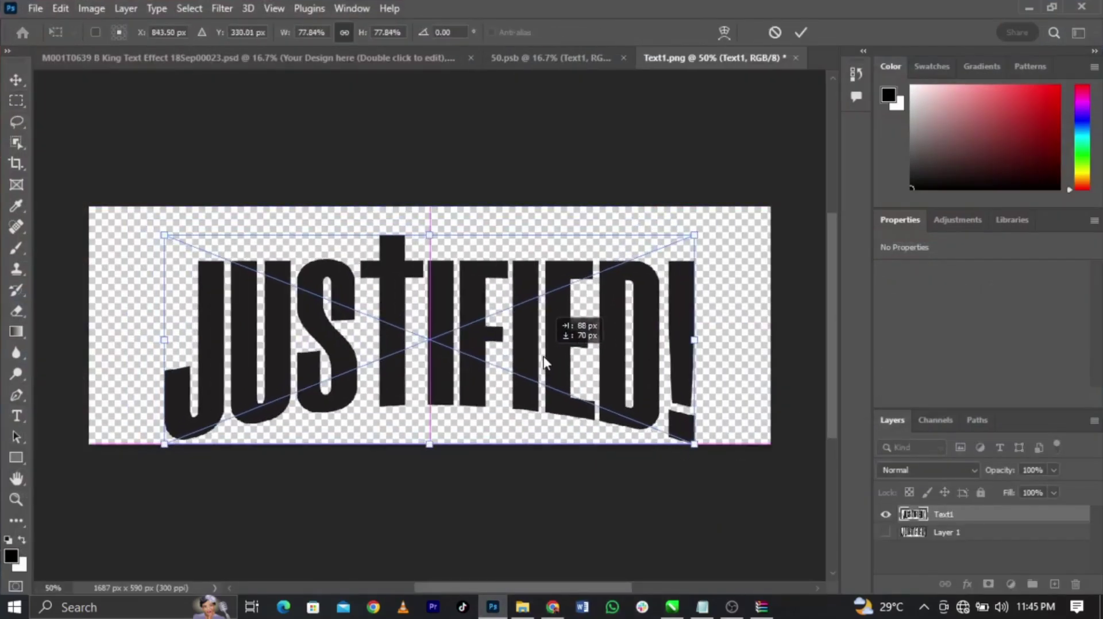
pyautogui.moveTo(574, 275); pyautogui.dragTo(573, 260)
pyautogui.click(803, 32)
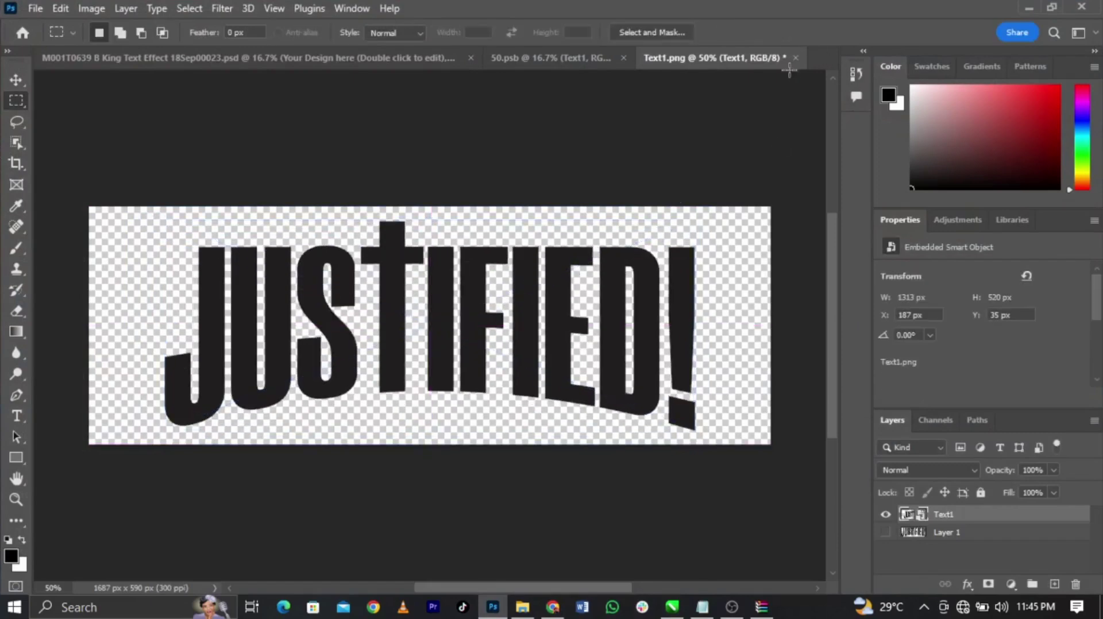
# Close the Text1.png document without saving its changes
pyautogui.click(796, 57)
pyautogui.click(467, 235)
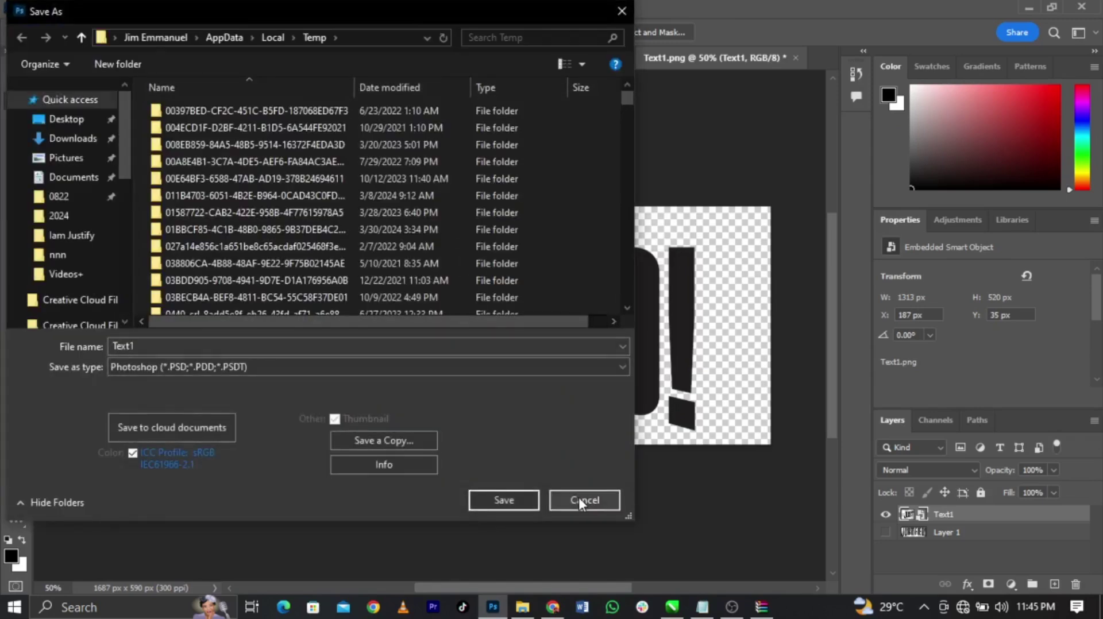
pyautogui.click(580, 497)
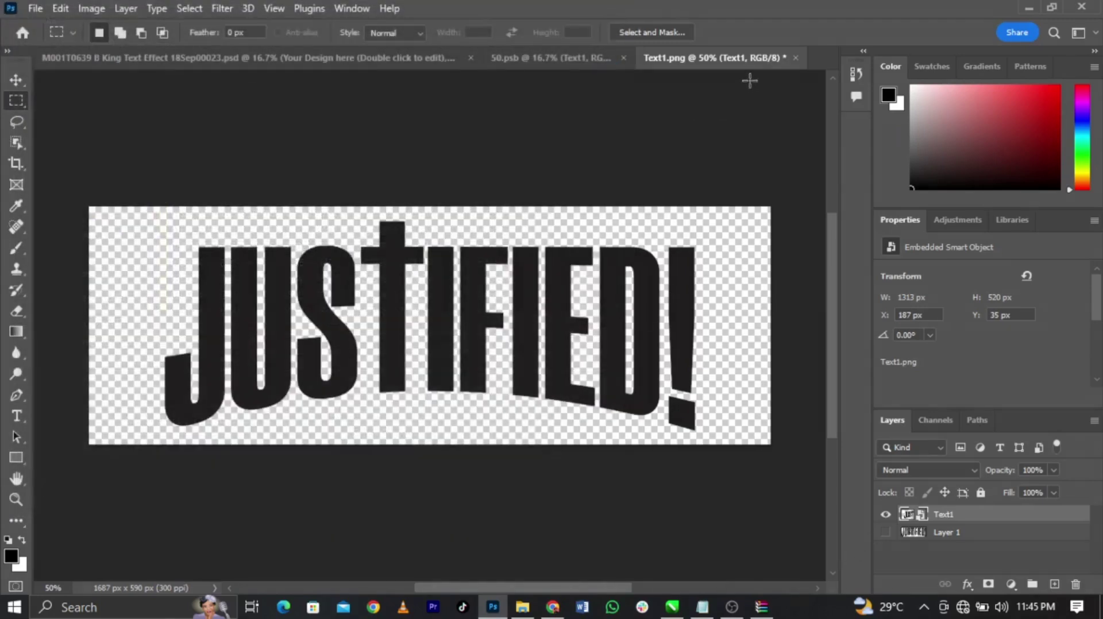
pyautogui.click(600, 57)
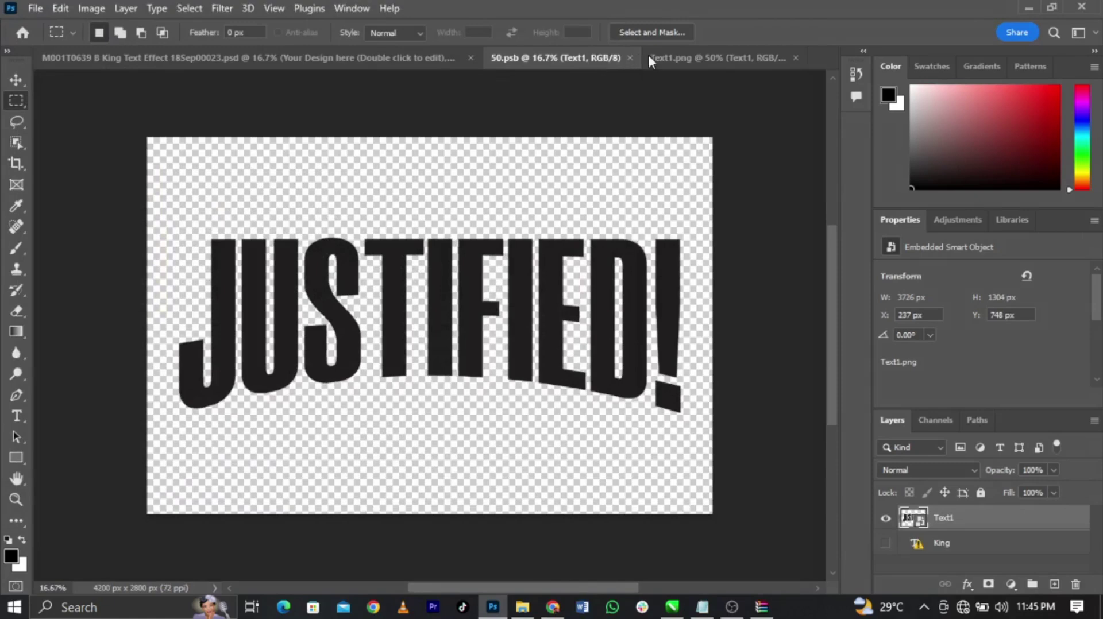
pyautogui.click(796, 57)
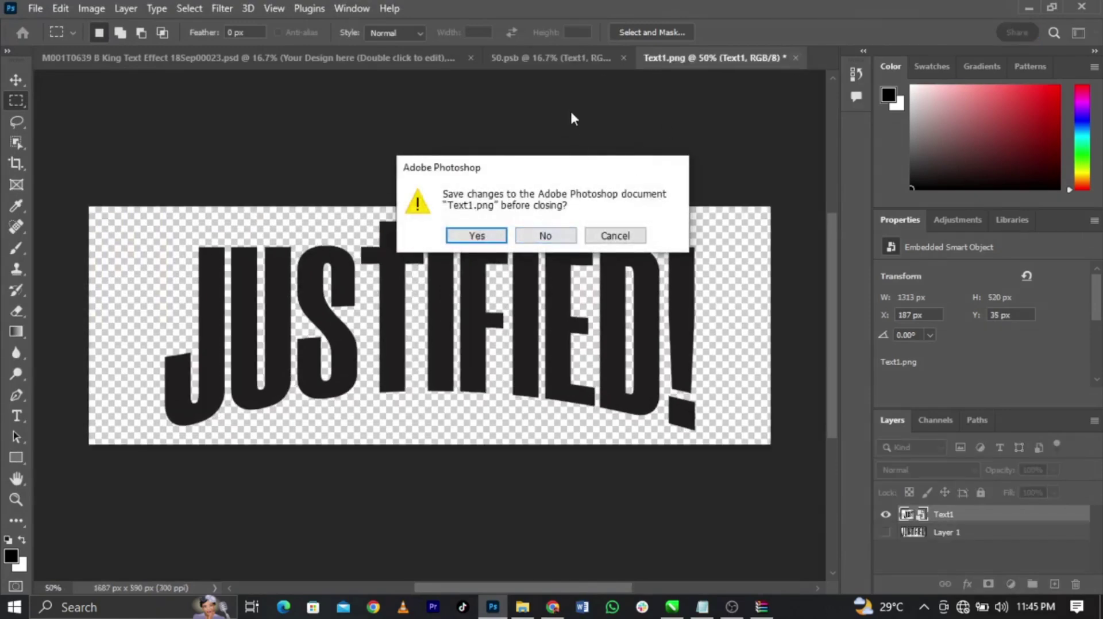
pyautogui.click(572, 238)
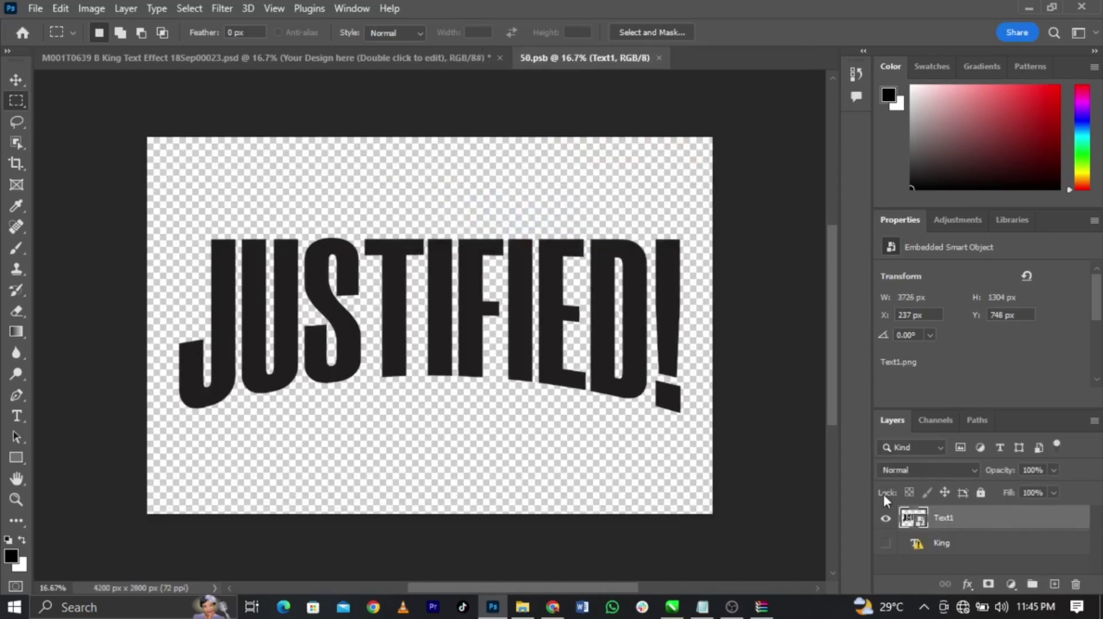
# In 50.psb, swap the old Text1 layer for the new image, enlarged and centred, then save
pyautogui.click(887, 514)
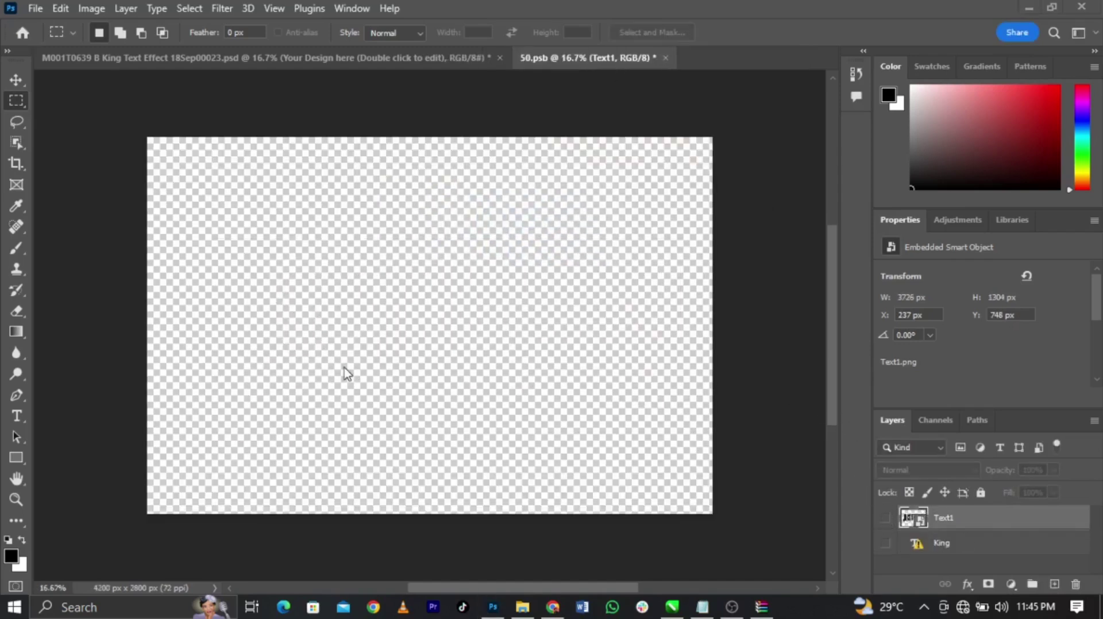
pyautogui.click(1100, 607)
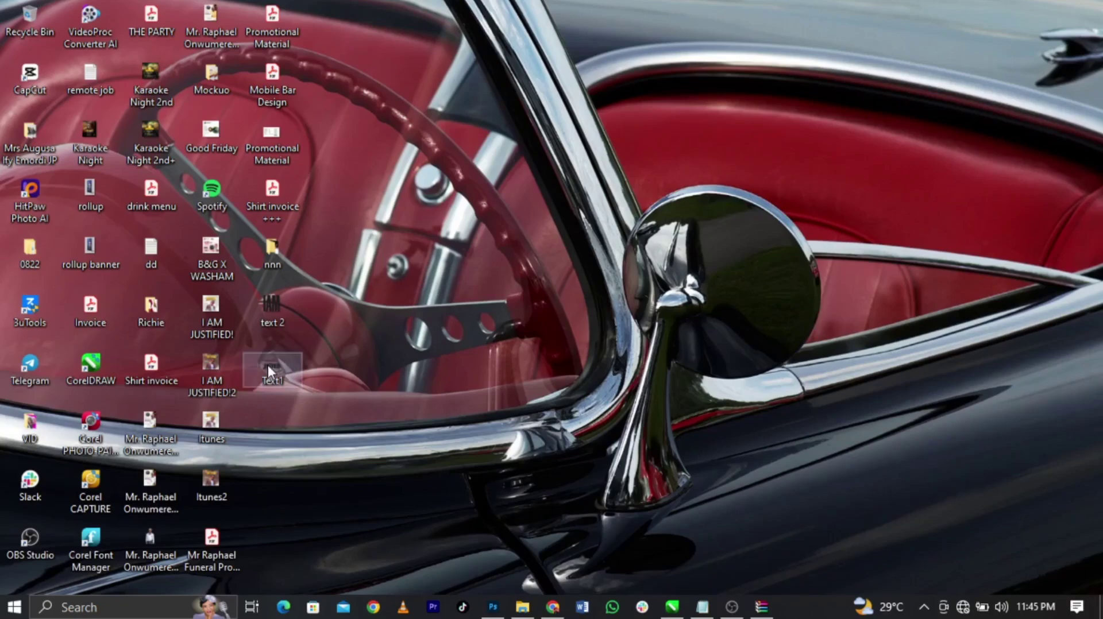
pyautogui.moveTo(524, 539); pyautogui.dragTo(480, 382)
pyautogui.moveTo(457, 336); pyautogui.dragTo(800, 496)
pyautogui.moveTo(588, 405); pyautogui.dragTo(466, 371)
pyautogui.moveTo(628, 424); pyautogui.dragTo(659, 438)
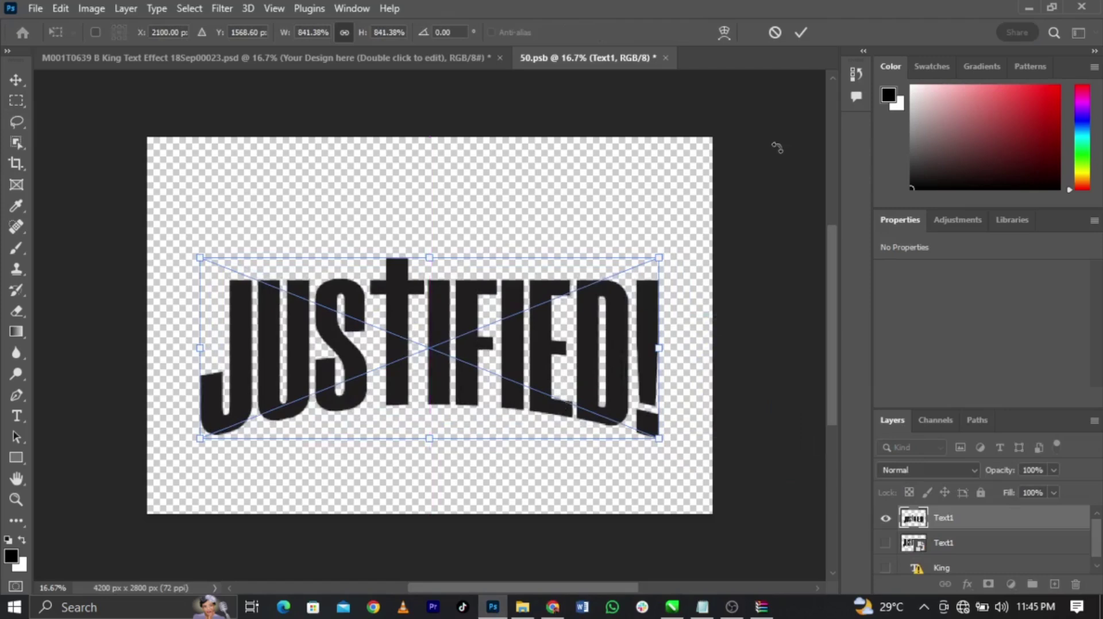
pyautogui.click(801, 33)
pyautogui.click(665, 57)
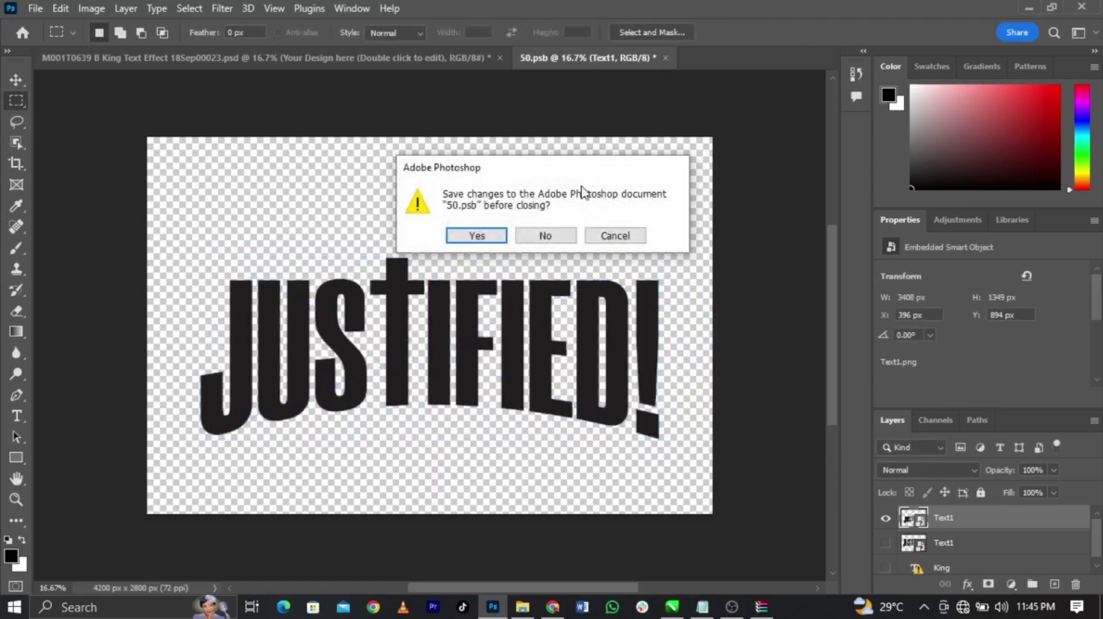
pyautogui.click(476, 236)
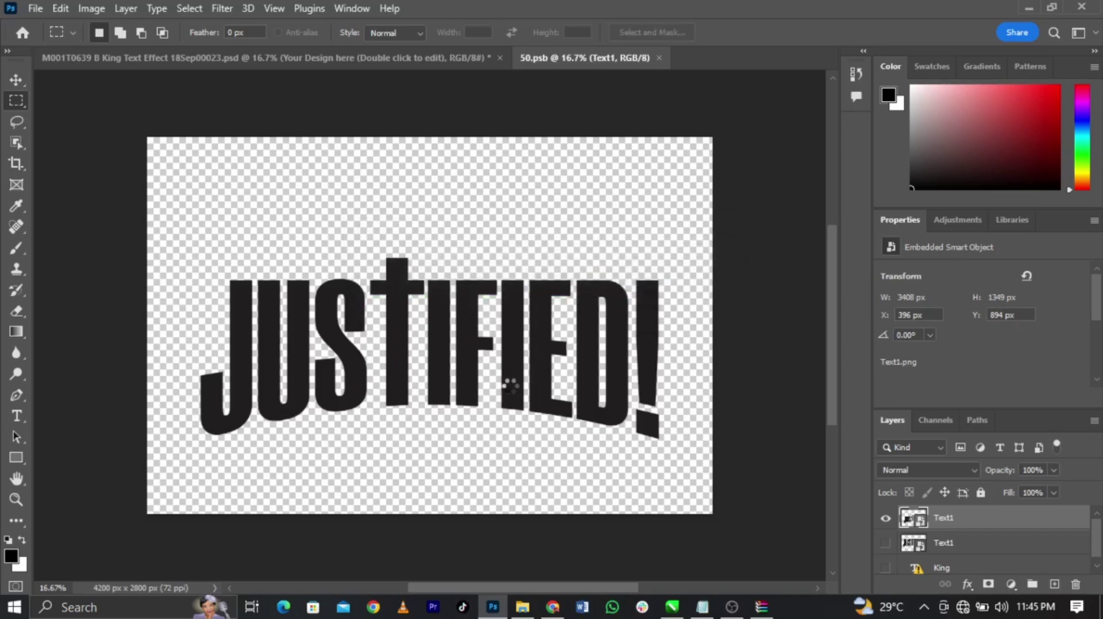
pyautogui.hotkey('ctrl', 'w')
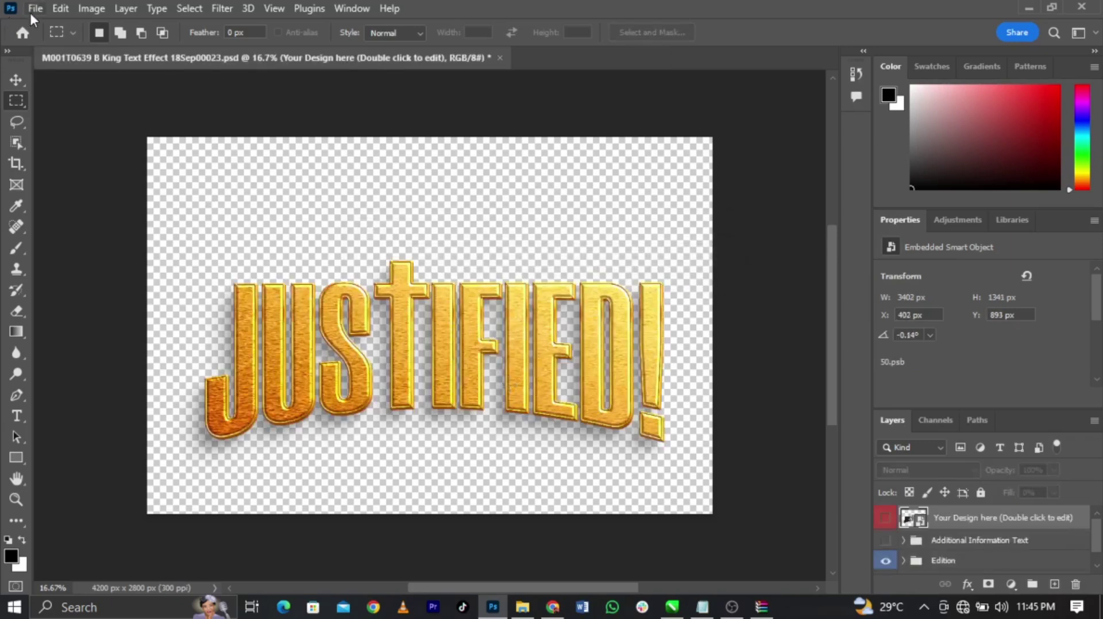
# Export the gold JUSTIFIED! design as a 4200 × 2800 transparent PNG into Downloads
pyautogui.click(35, 8)
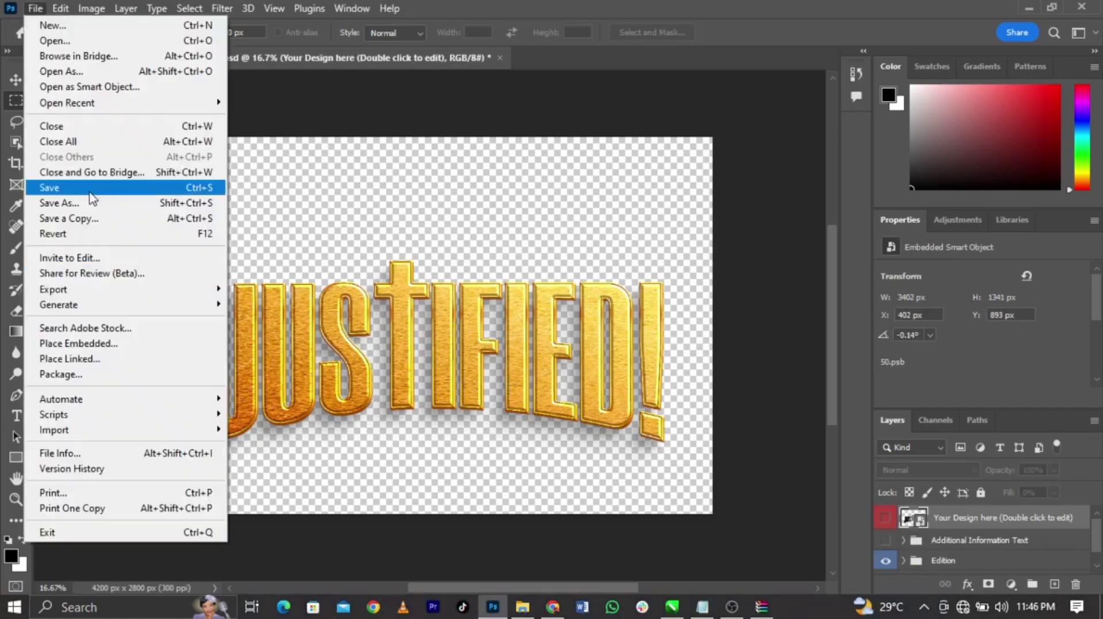
pyautogui.moveTo(126, 287)
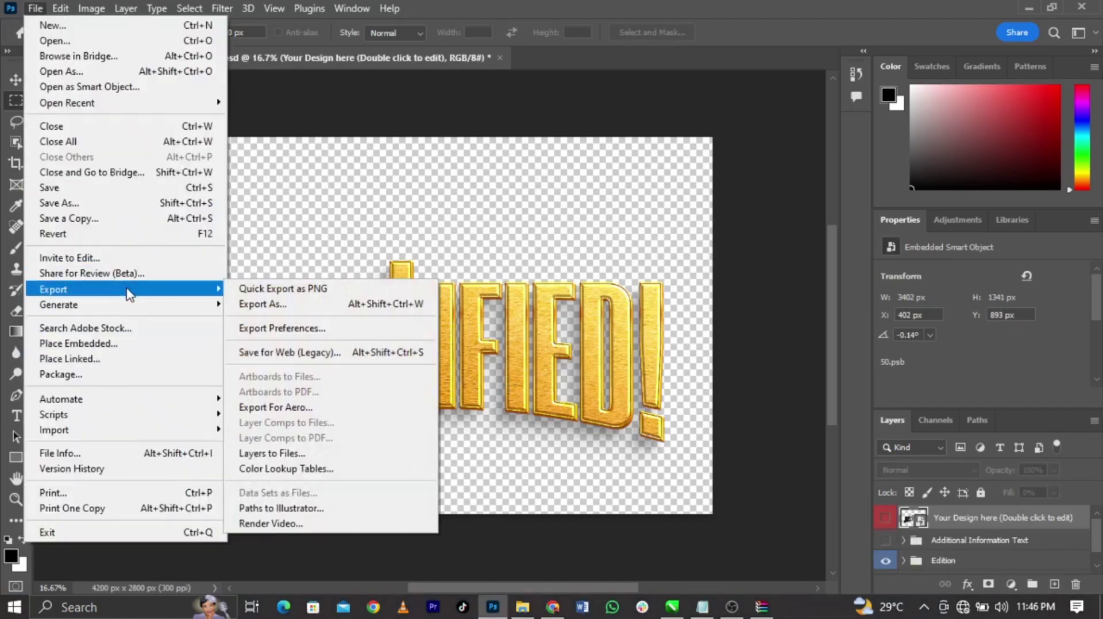
pyautogui.click(272, 302)
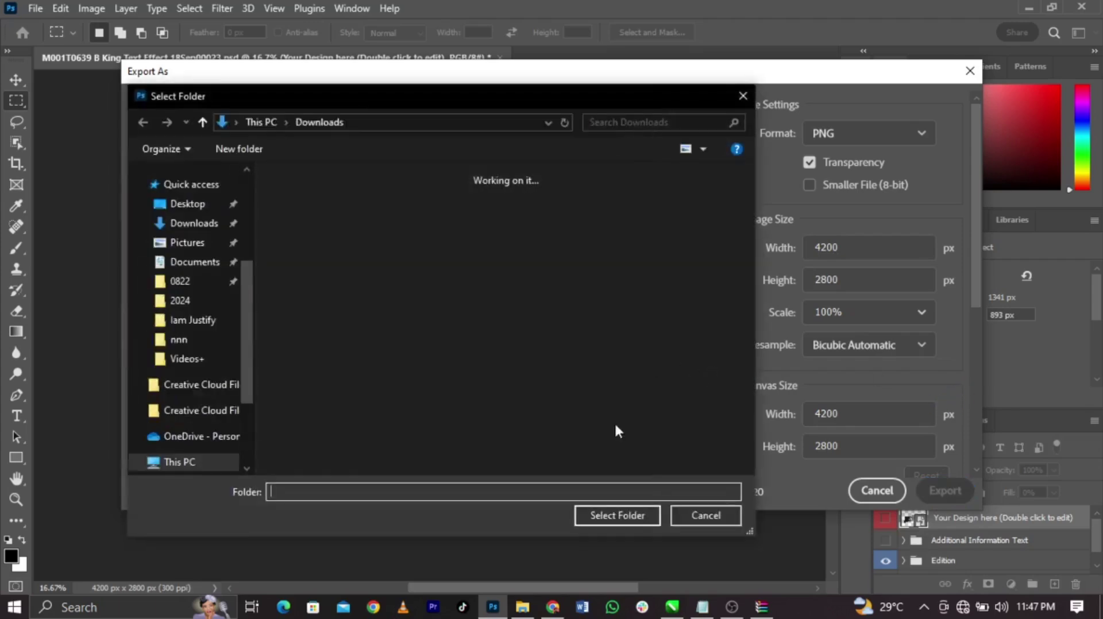
pyautogui.click(635, 515)
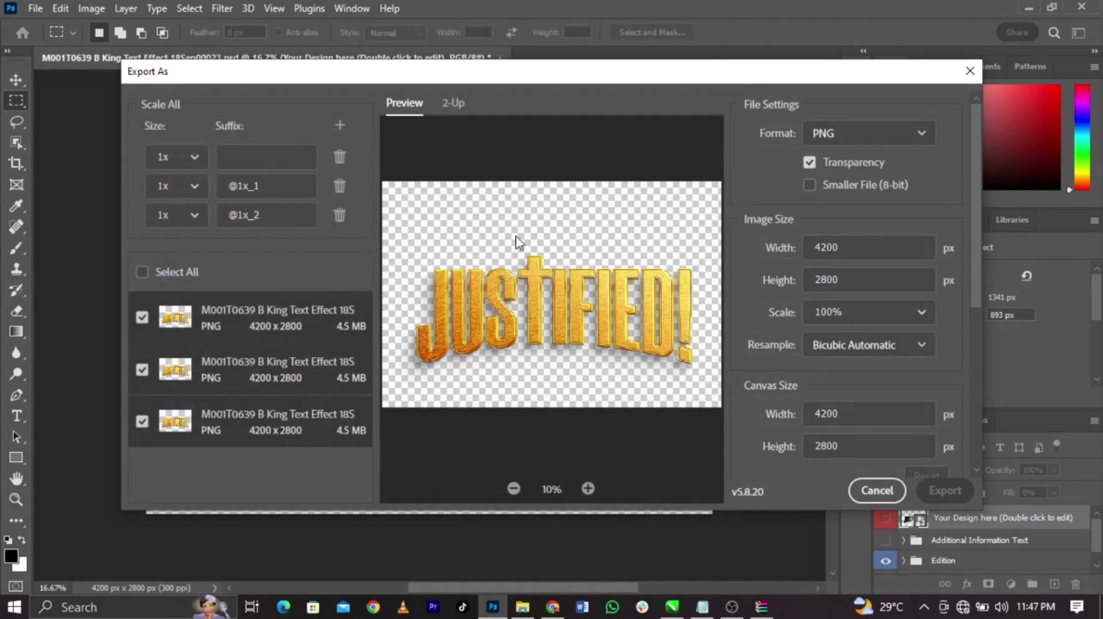
pyautogui.click(522, 607)
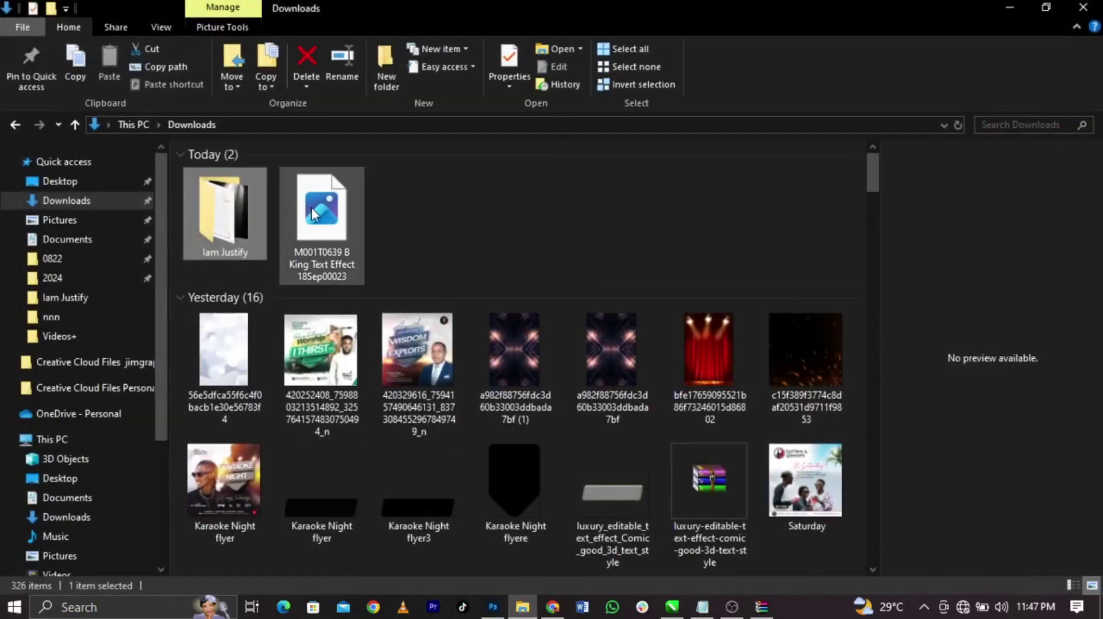
# Refresh Downloads and drag the gold JUSTIFIED PNG into CorelDRAW
pyautogui.rightClick(600, 231)
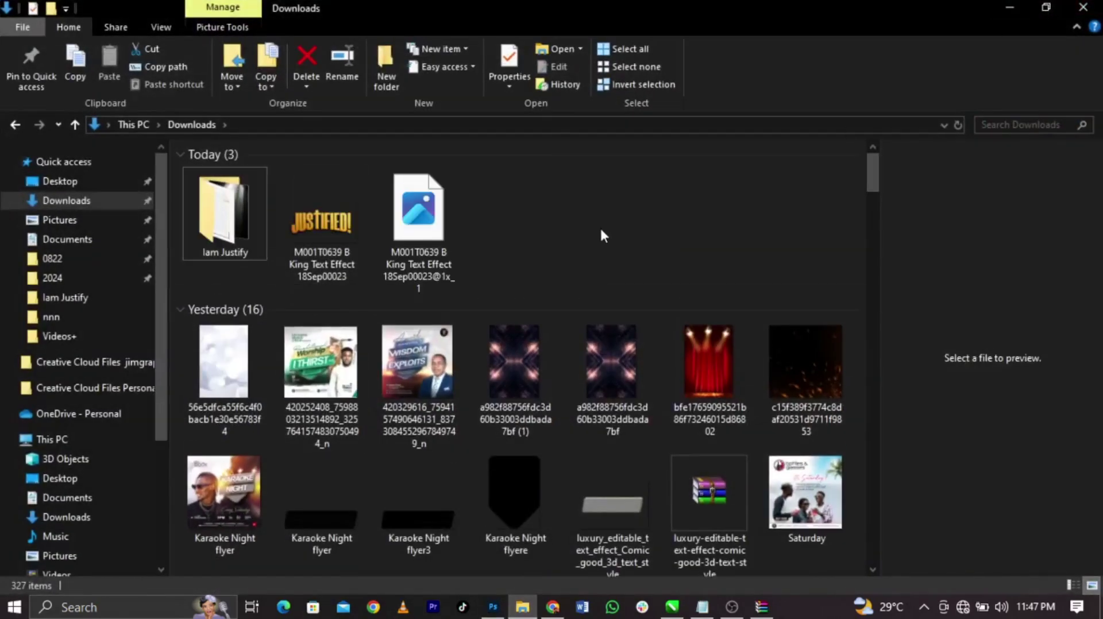
pyautogui.click(626, 295)
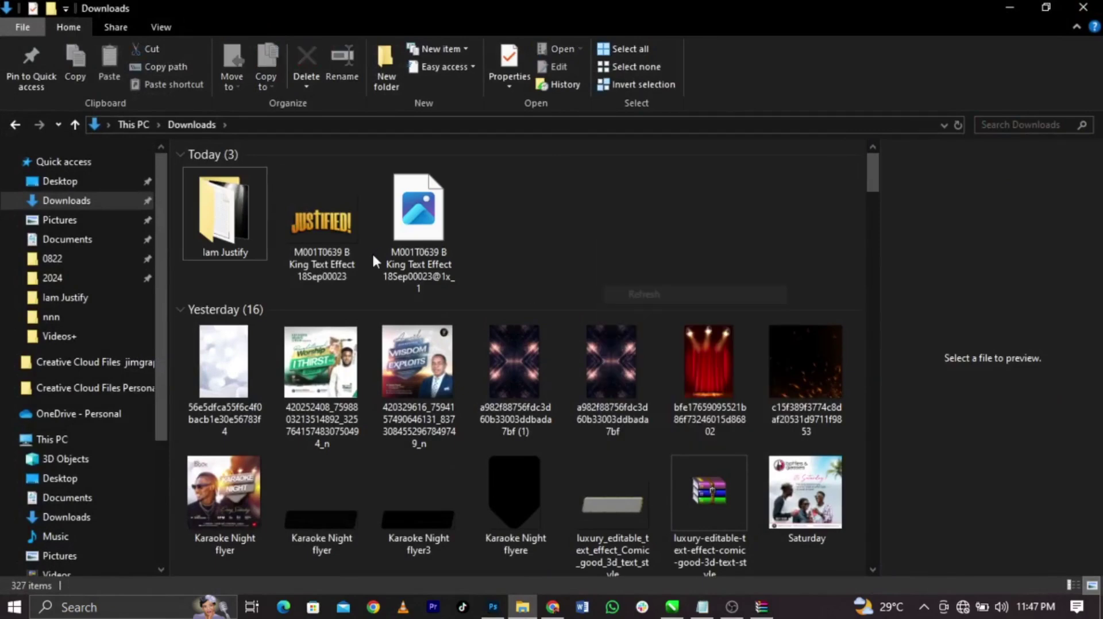
pyautogui.moveTo(336, 227); pyautogui.dragTo(90, 371)
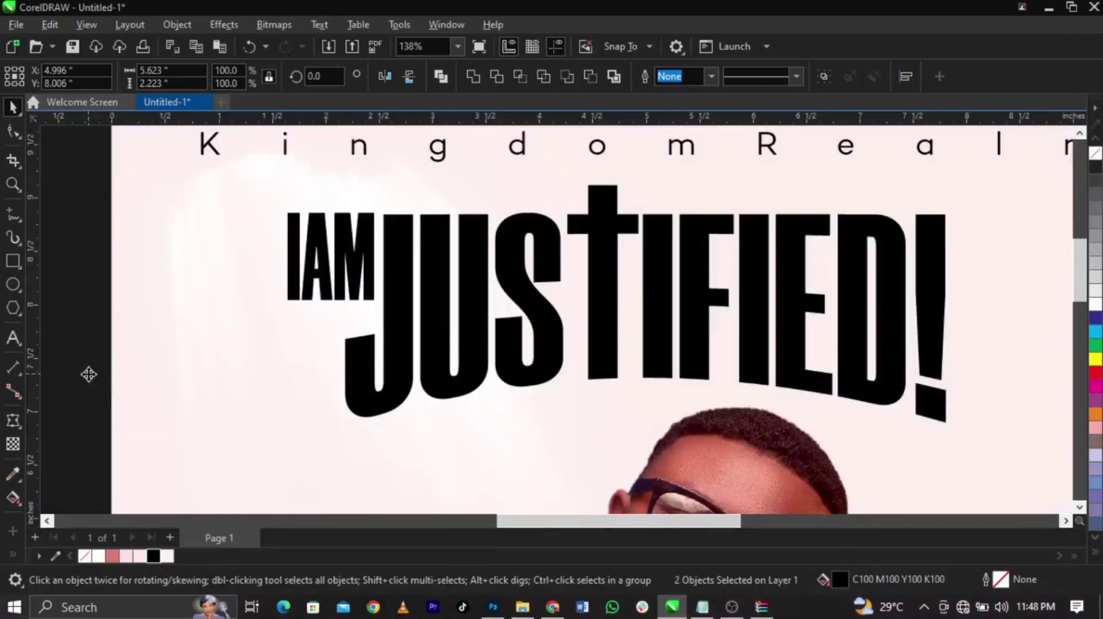
# Convert the gold JUSTIFIED! image to a bitmap and crop empty space off its top and bottom
pyautogui.press('F4')
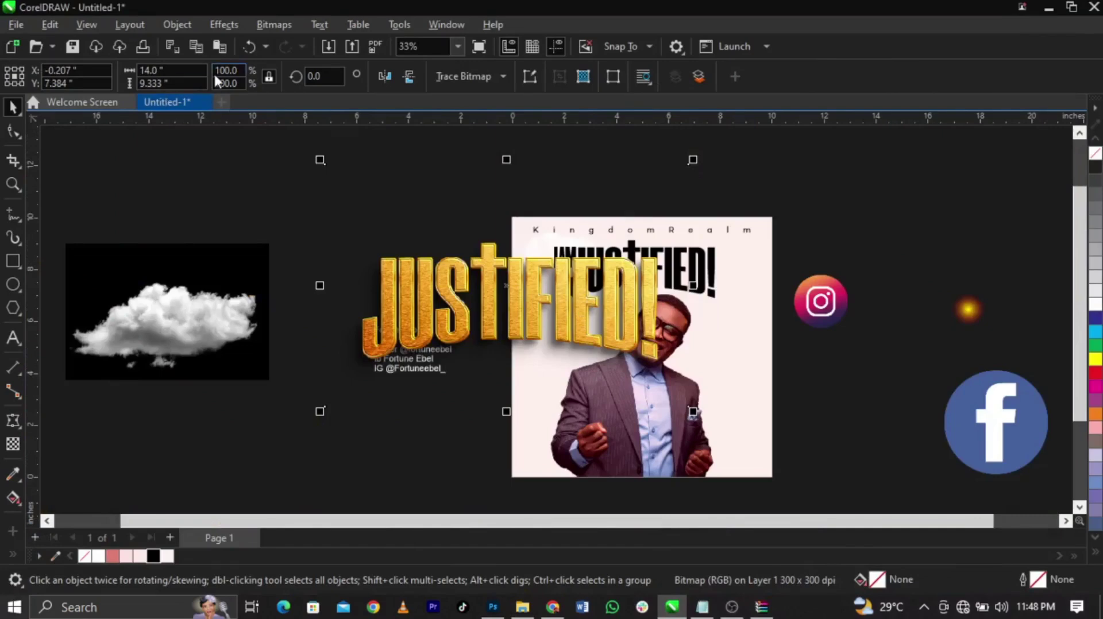
pyautogui.click(275, 25)
pyautogui.click(287, 43)
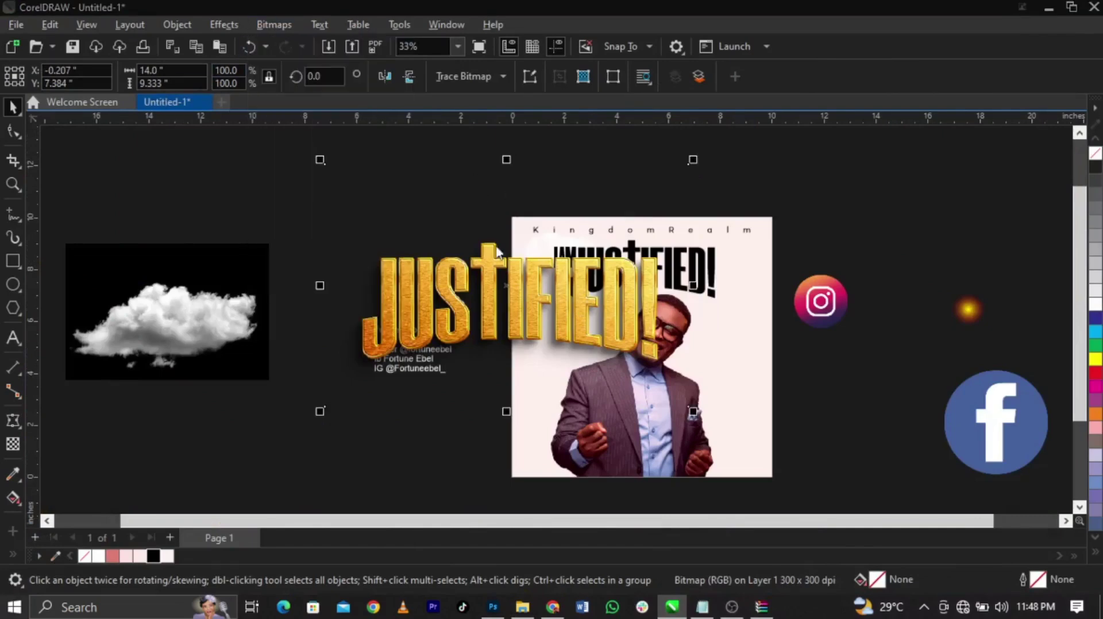
pyautogui.click(583, 396)
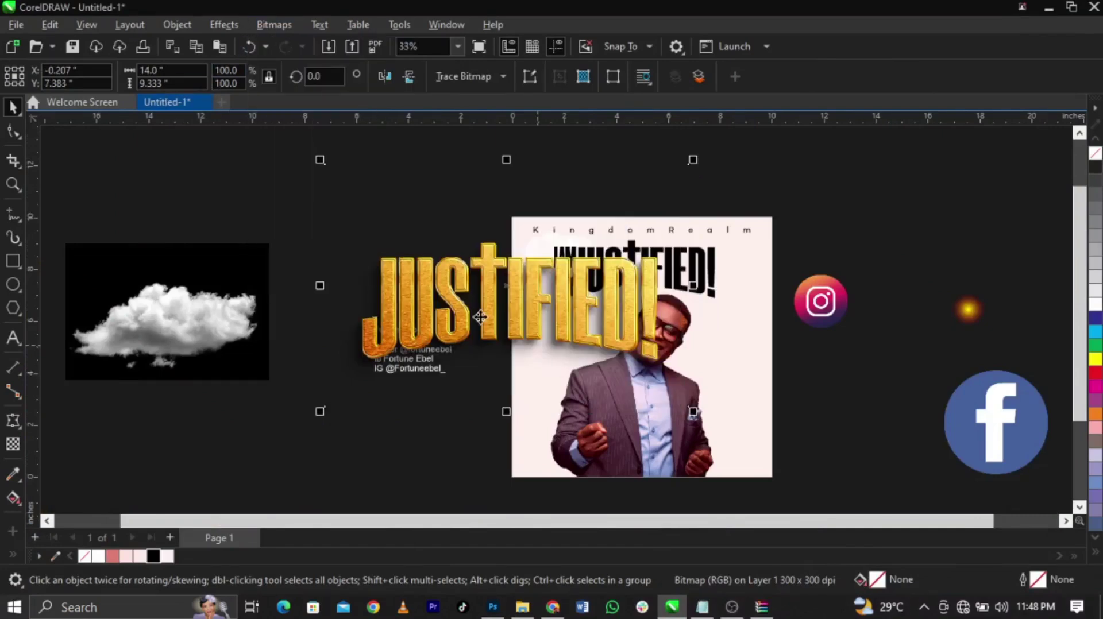
pyautogui.click(12, 131)
pyautogui.moveTo(305, 160); pyautogui.dragTo(746, 206)
pyautogui.moveTo(690, 166); pyautogui.dragTo(693, 233)
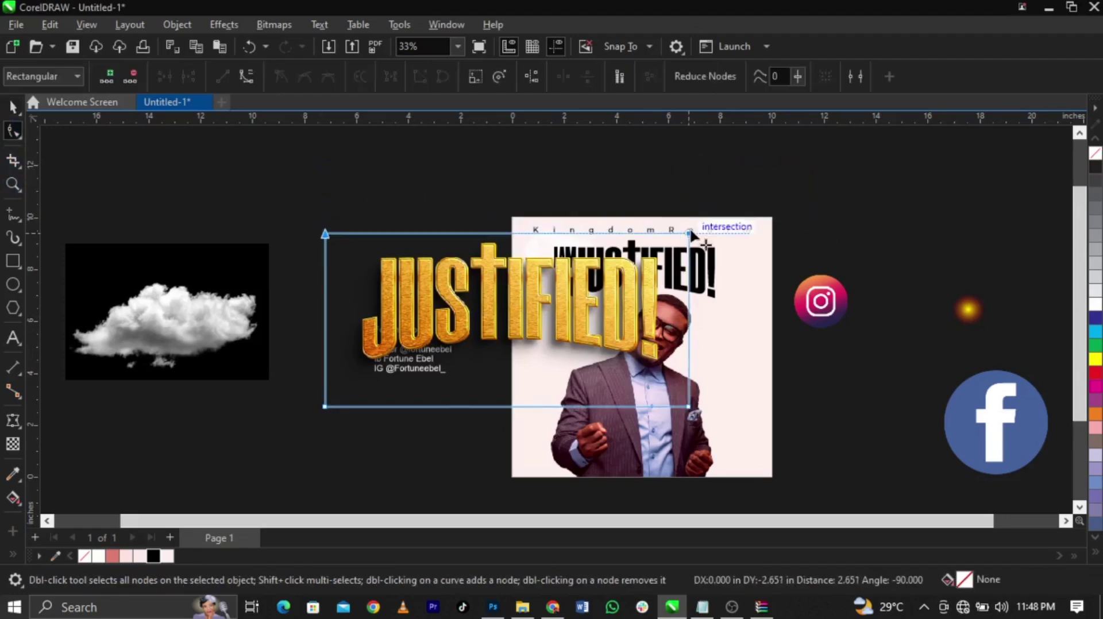
pyautogui.moveTo(282, 385); pyautogui.dragTo(735, 454)
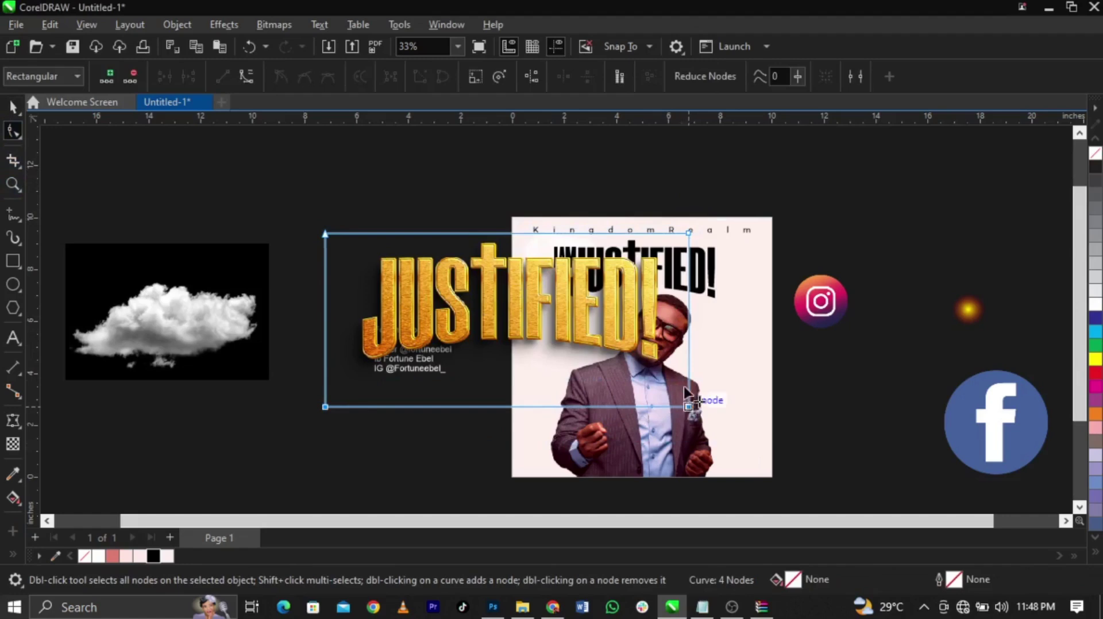
pyautogui.moveTo(688, 406); pyautogui.dragTo(690, 383)
pyautogui.press('space')
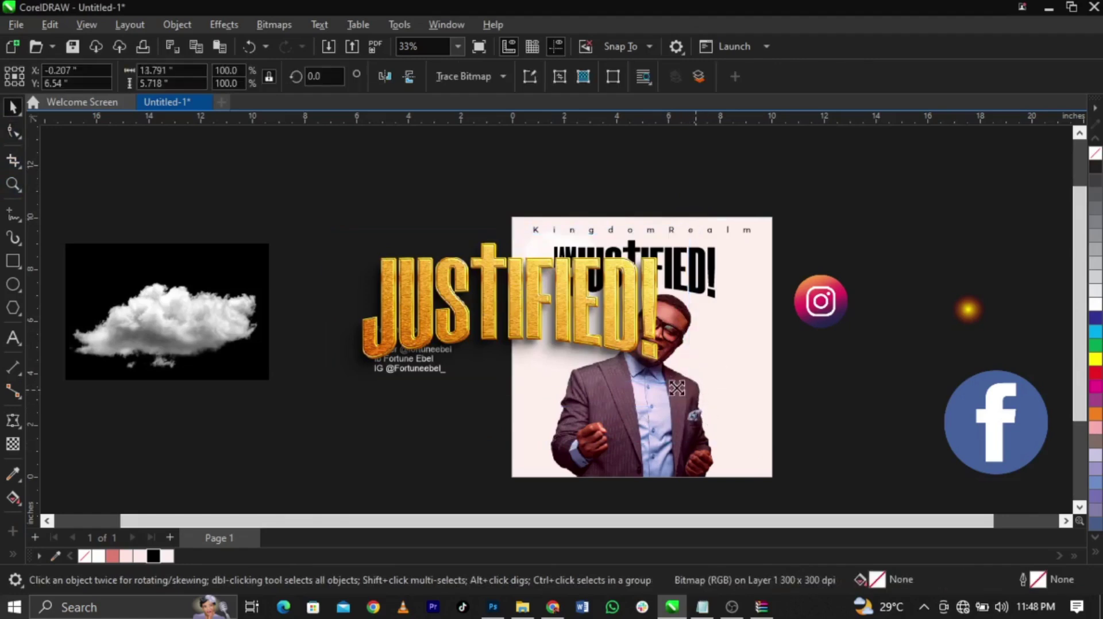
# Move the black JUSTIFIED! text and its cross shape off the poster
pyautogui.click(675, 283)
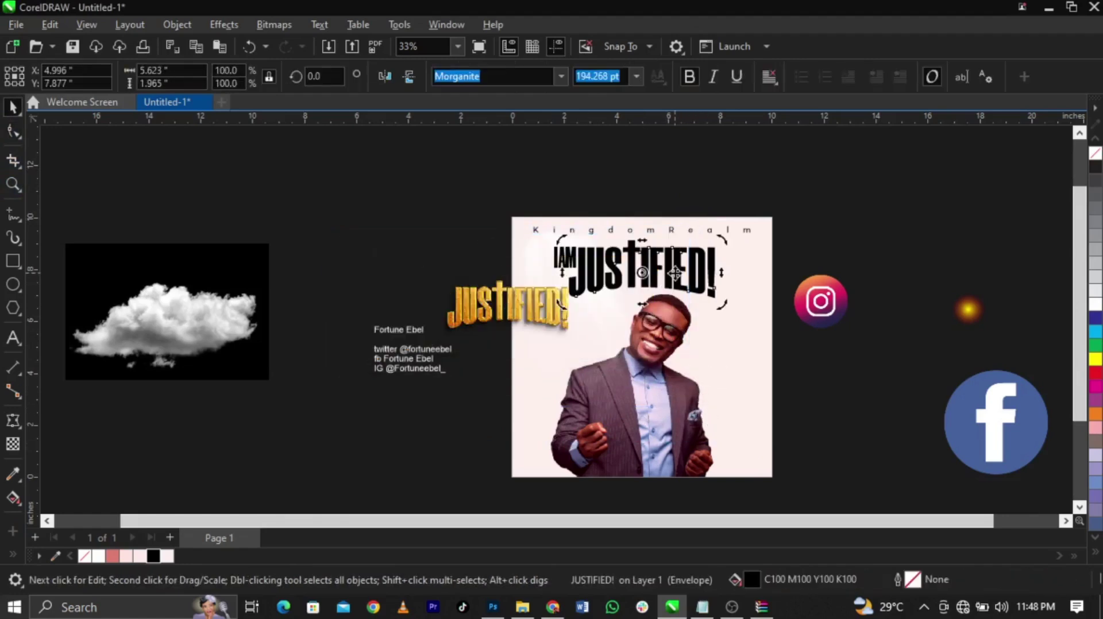
pyautogui.scroll(2, 624, 250)
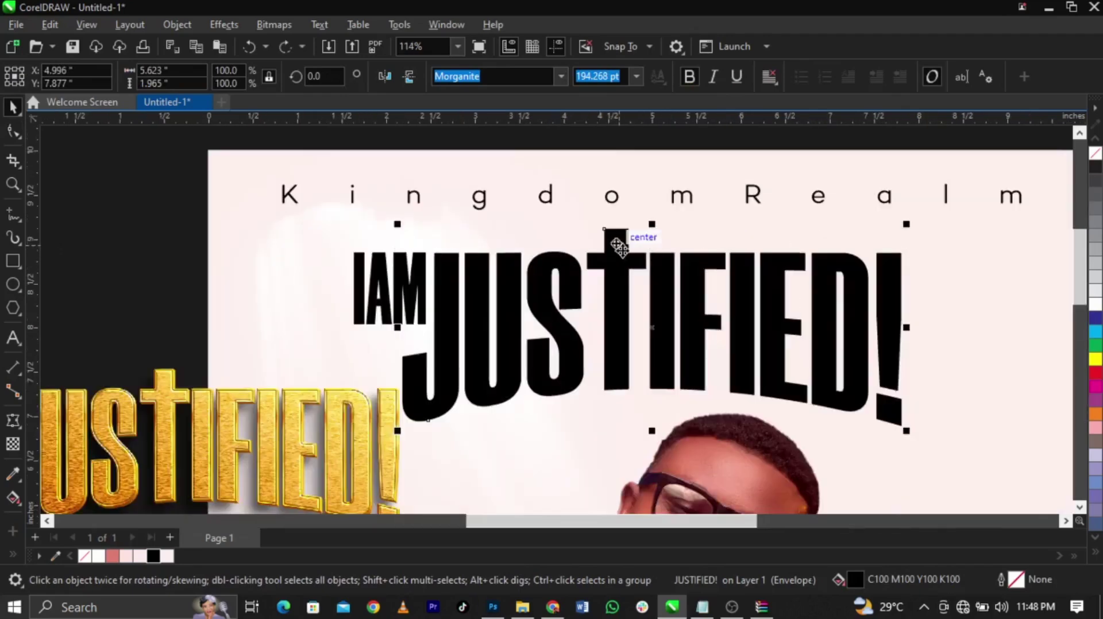
pyautogui.keyDown('shift'); pyautogui.click(616, 247); pyautogui.keyUp('shift')
pyautogui.moveTo(616, 247); pyautogui.dragTo(119, 225)
pyautogui.moveTo(411, 402); pyautogui.dragTo(231, 390)
# Place the gold JUSTIFIED! on the poster beside IAM and enlarge it
pyautogui.moveTo(302, 448); pyautogui.dragTo(977, 462)
pyautogui.moveTo(891, 364); pyautogui.dragTo(898, 358)
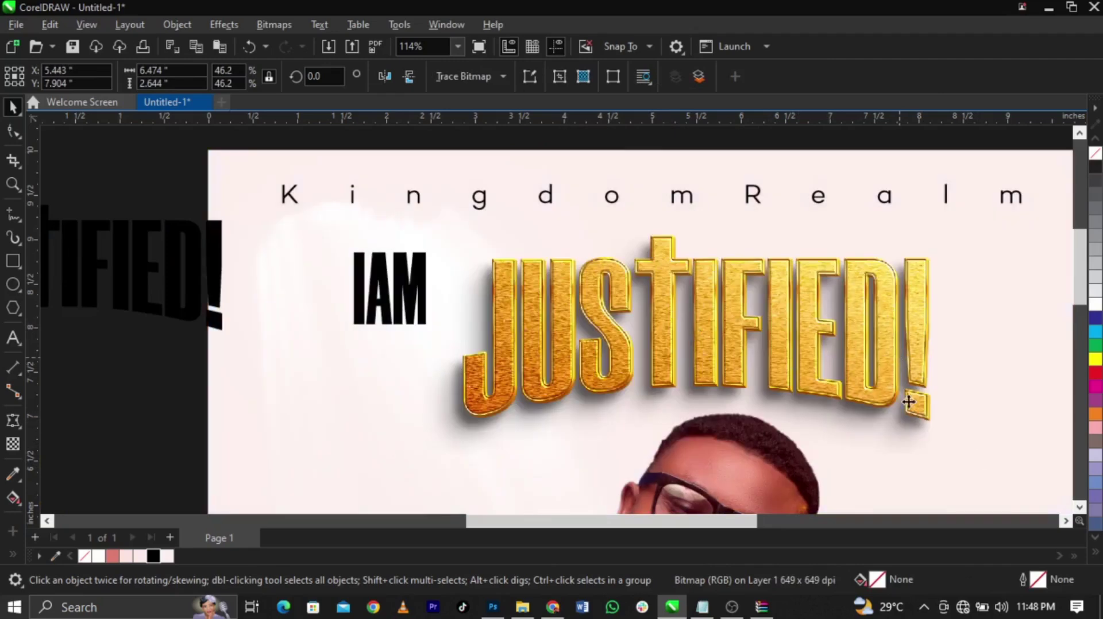
pyautogui.scroll(-2, 958, 413)
pyautogui.keyDown('shift'); pyautogui.click(975, 422); pyautogui.keyUp('shift')
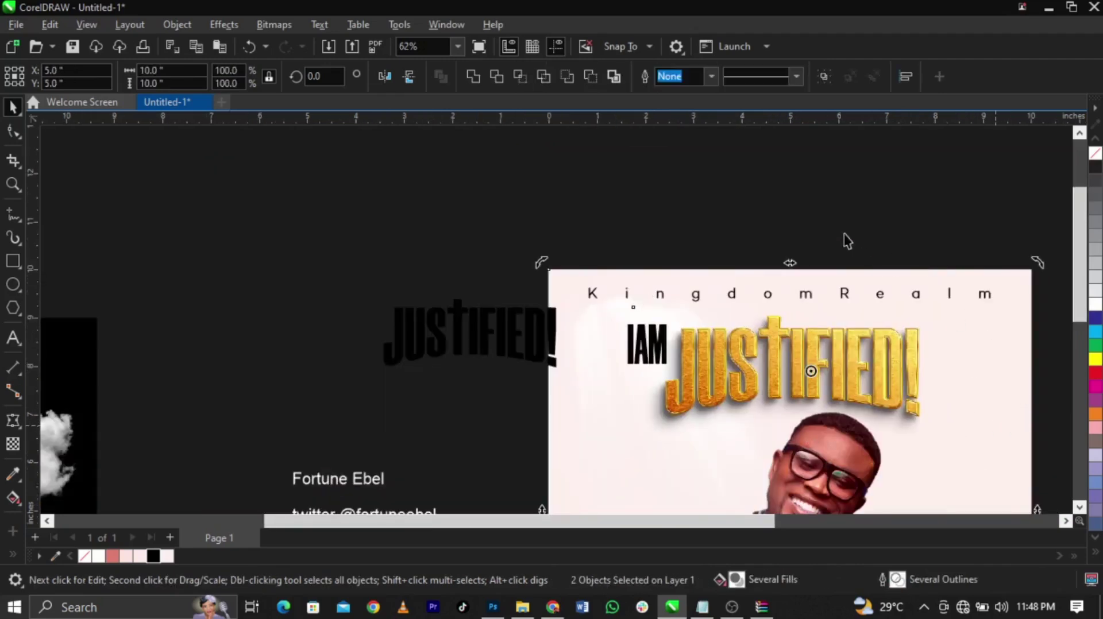
# Zoom into the heading, enlarge the gold JUSTIFIED! slightly, and cancel Photoshop's pending export
pyautogui.press('z')
pyautogui.moveTo(454, 233); pyautogui.dragTo(1080, 508)
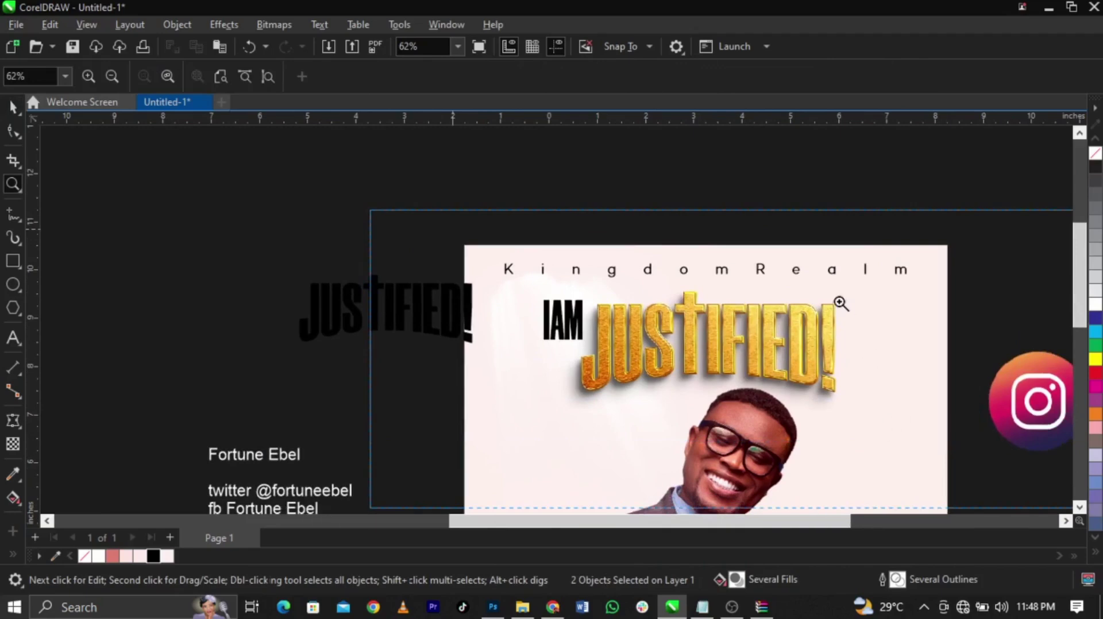
pyautogui.click(886, 249)
pyautogui.click(582, 305)
pyautogui.moveTo(733, 394); pyautogui.dragTo(744, 402)
pyautogui.moveTo(676, 356); pyautogui.dragTo(675, 356)
pyautogui.click(915, 299)
pyautogui.click(323, 265)
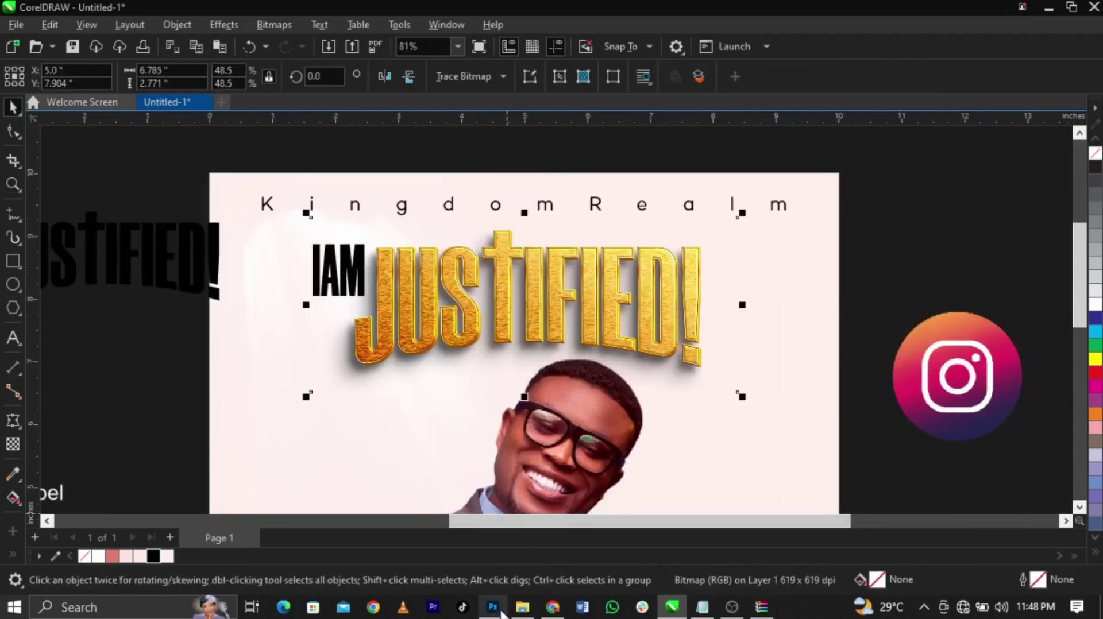
pyautogui.click(493, 607)
pyautogui.click(885, 494)
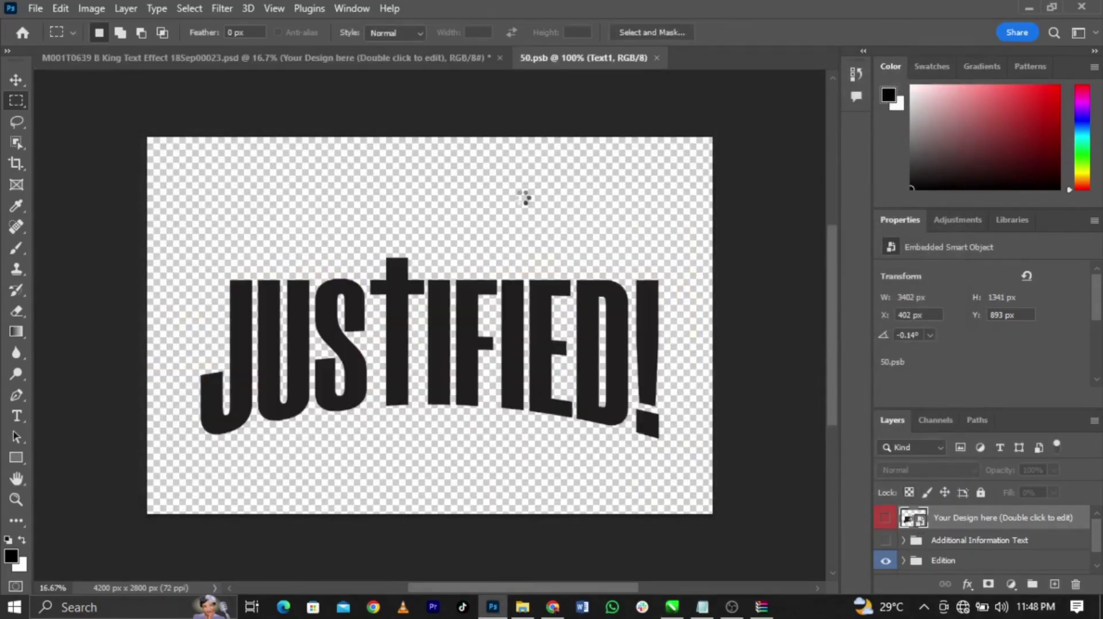
# Hide the JUSTIFIED layer, place the text 2 IAM image enlarged and centred, and save
pyautogui.click(887, 520)
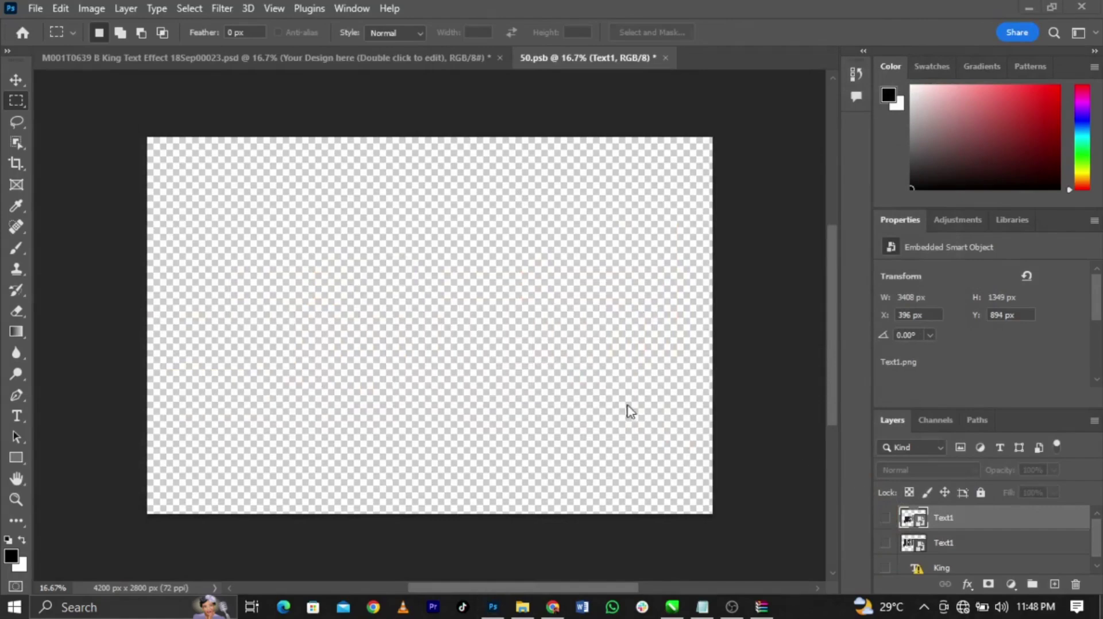
pyautogui.press('super+d')
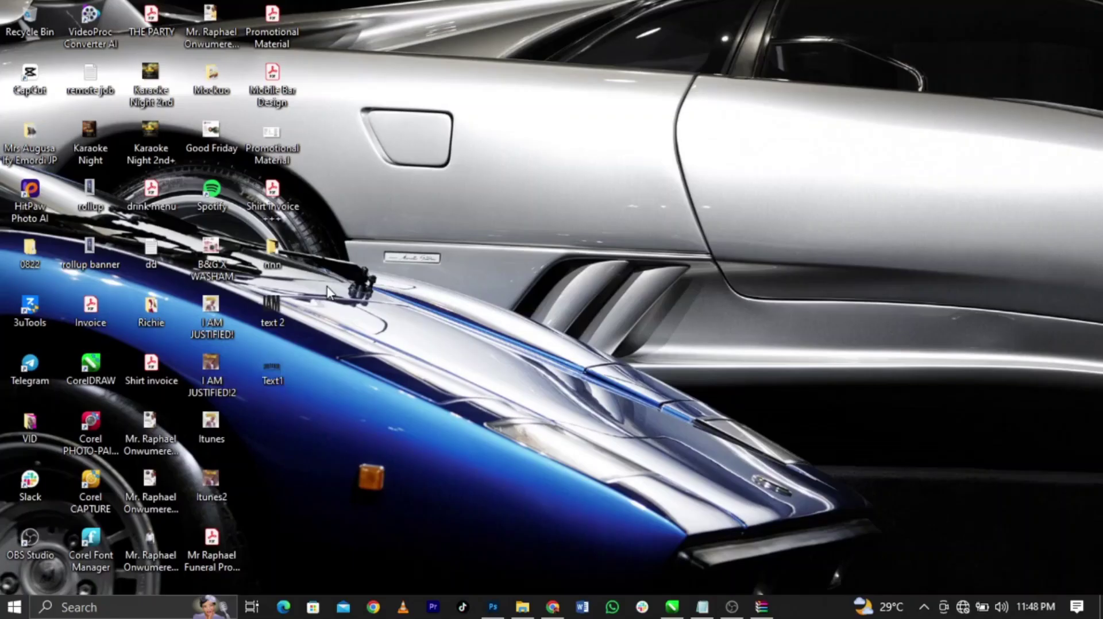
pyautogui.moveTo(310, 323); pyautogui.dragTo(656, 476)
pyautogui.moveTo(514, 411); pyautogui.dragTo(422, 335)
pyautogui.click(800, 32)
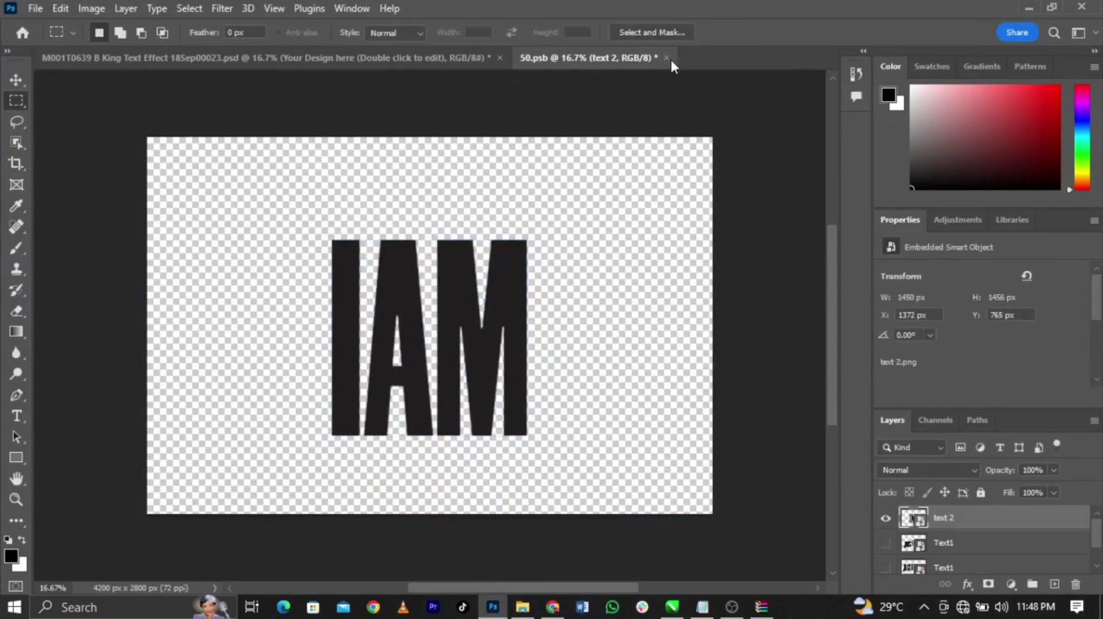
pyautogui.click(666, 58)
pyautogui.click(476, 236)
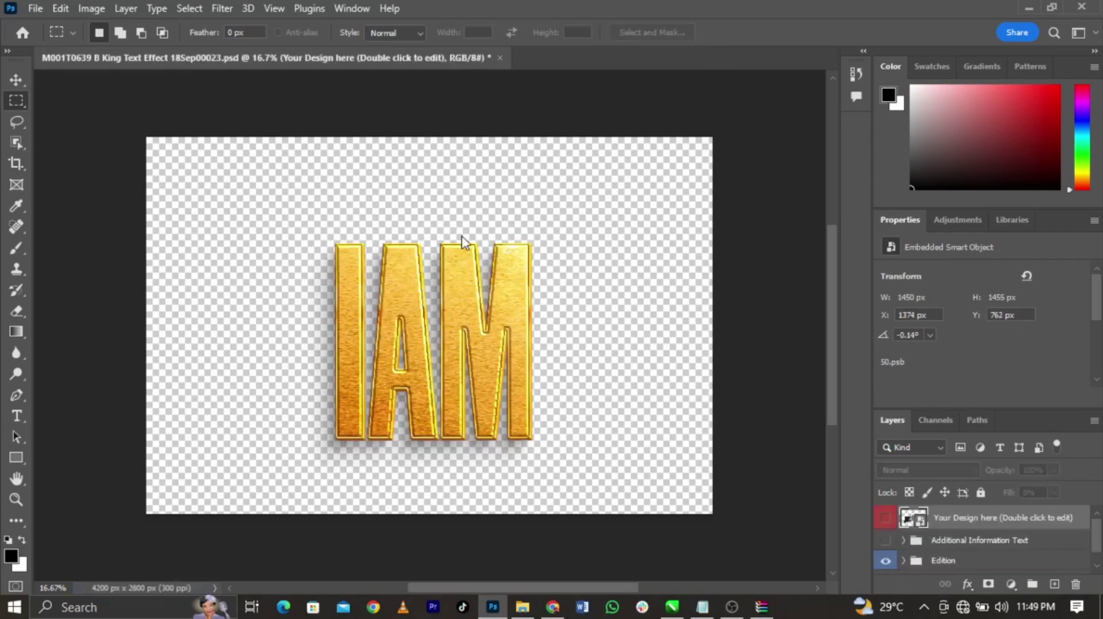
# Export the gold IAM as a 4200 × 2800 transparent PNG into Downloads under a new name
pyautogui.click(41, 7)
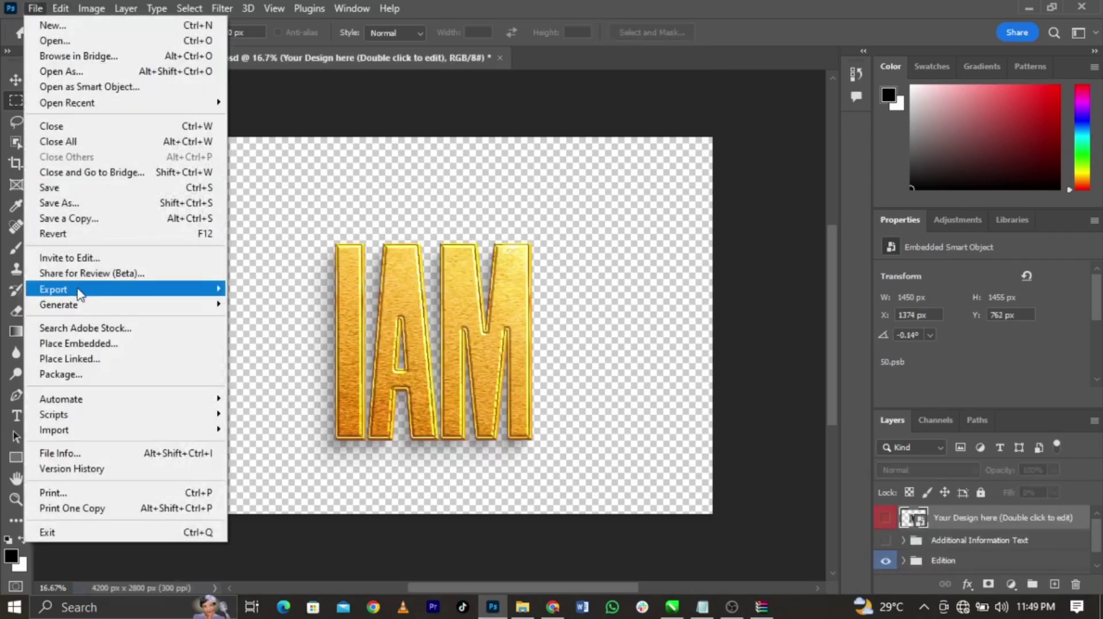
pyautogui.moveTo(80, 290)
pyautogui.click(242, 304)
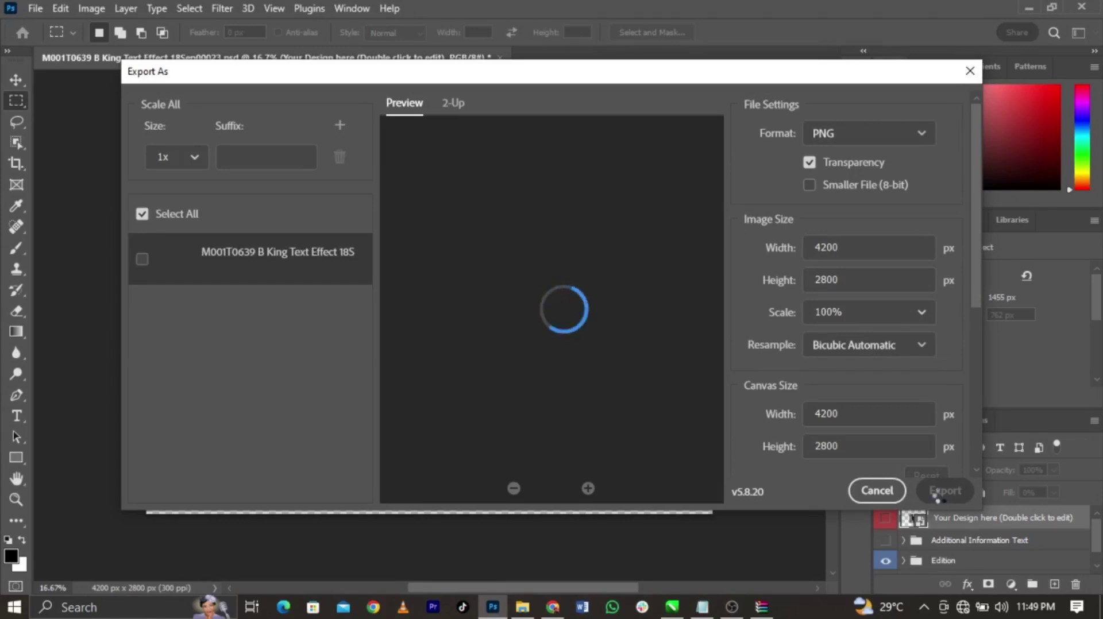
pyautogui.click(943, 491)
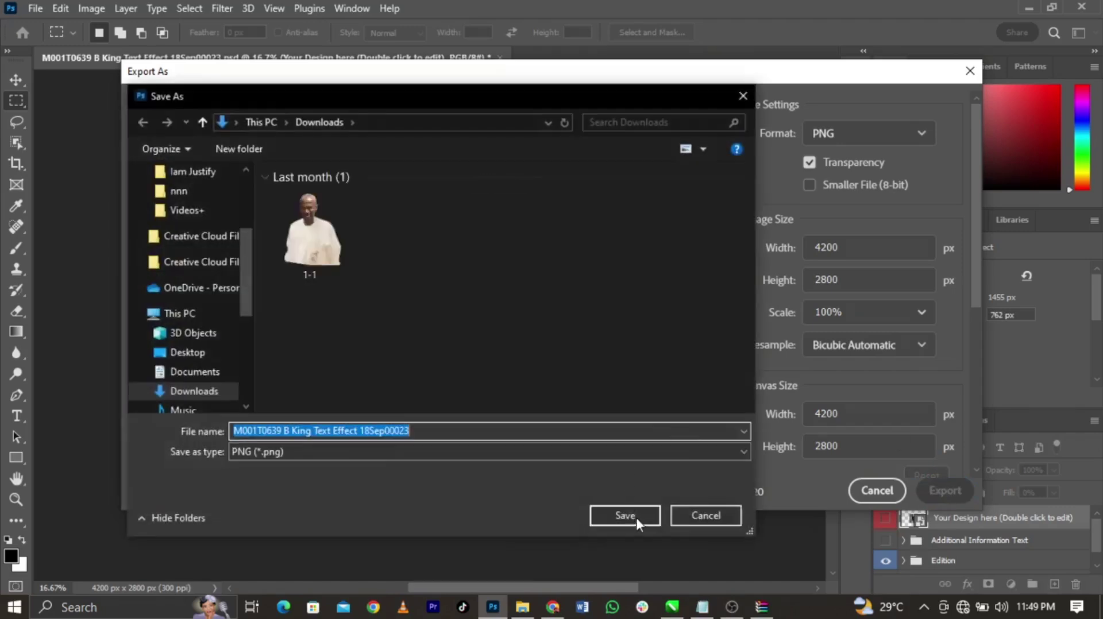
pyautogui.click(636, 517)
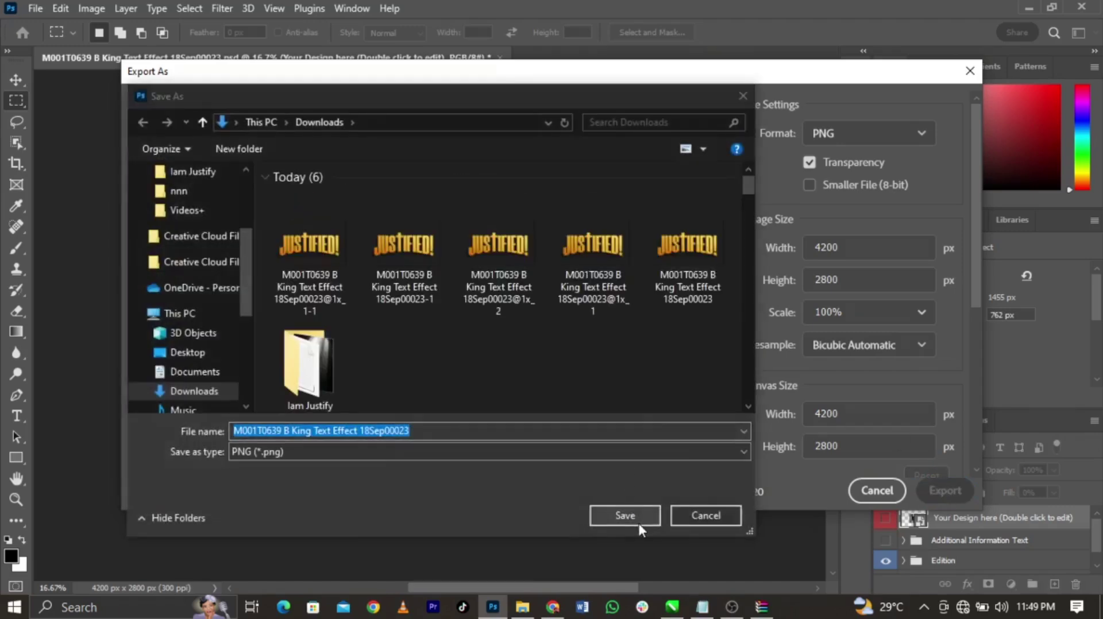
pyautogui.click(665, 307)
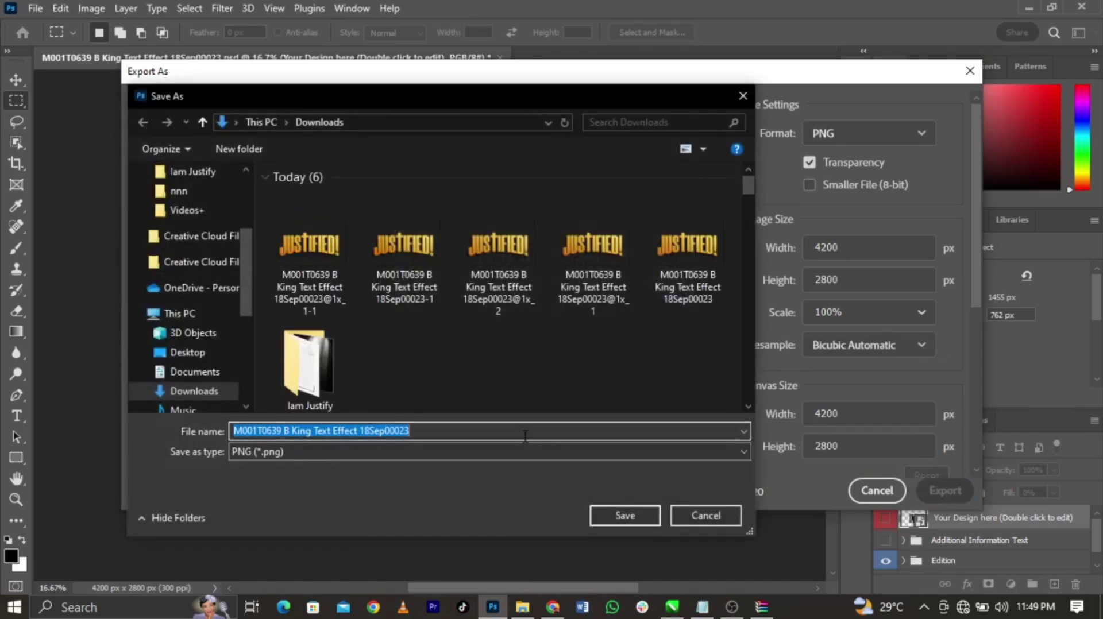
pyautogui.write('d')
pyautogui.press('Return')
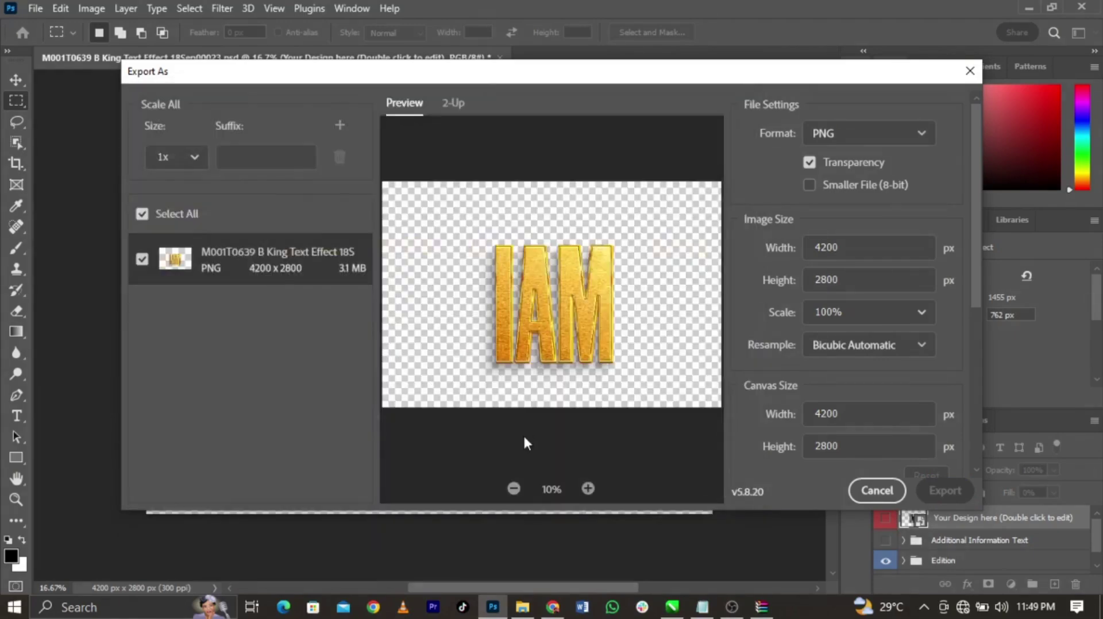
pyautogui.click(522, 607)
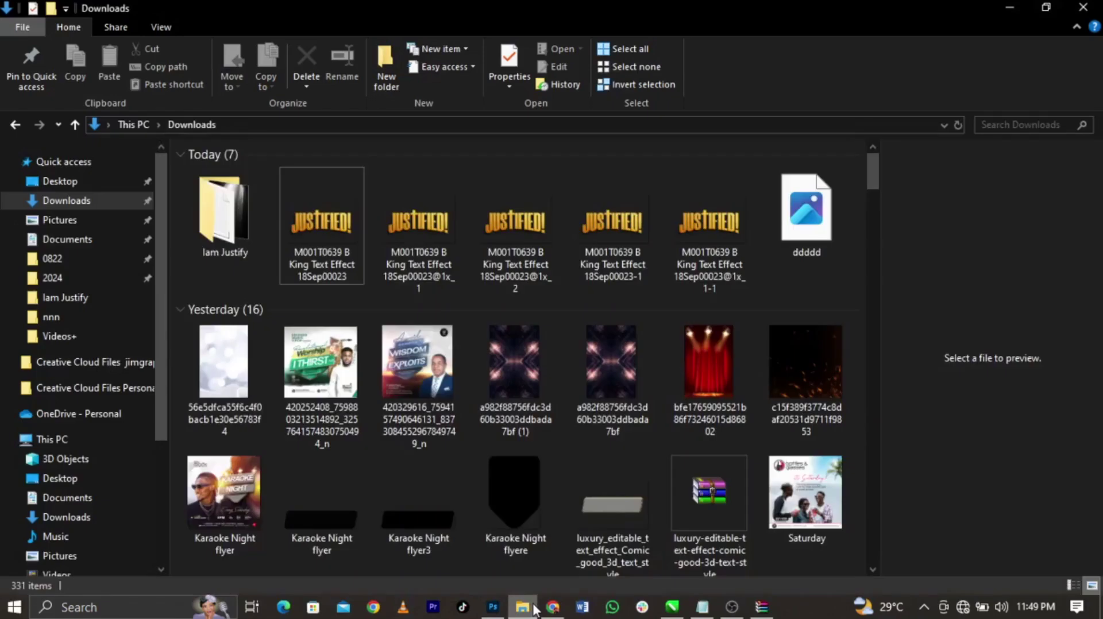
# Drag the ddddd gold IAM PNG from Downloads into CorelDRAW and view the whole layout
pyautogui.click(832, 237)
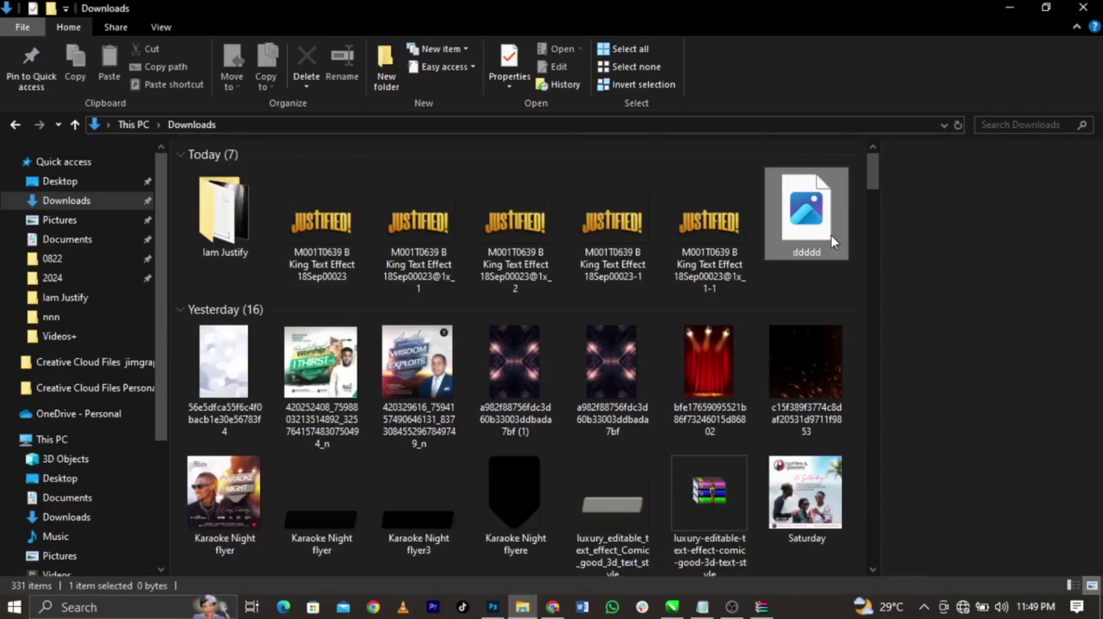
pyautogui.rightClick(802, 274)
pyautogui.click(797, 270)
pyautogui.moveTo(802, 233); pyautogui.dragTo(941, 396)
pyautogui.press('F4')
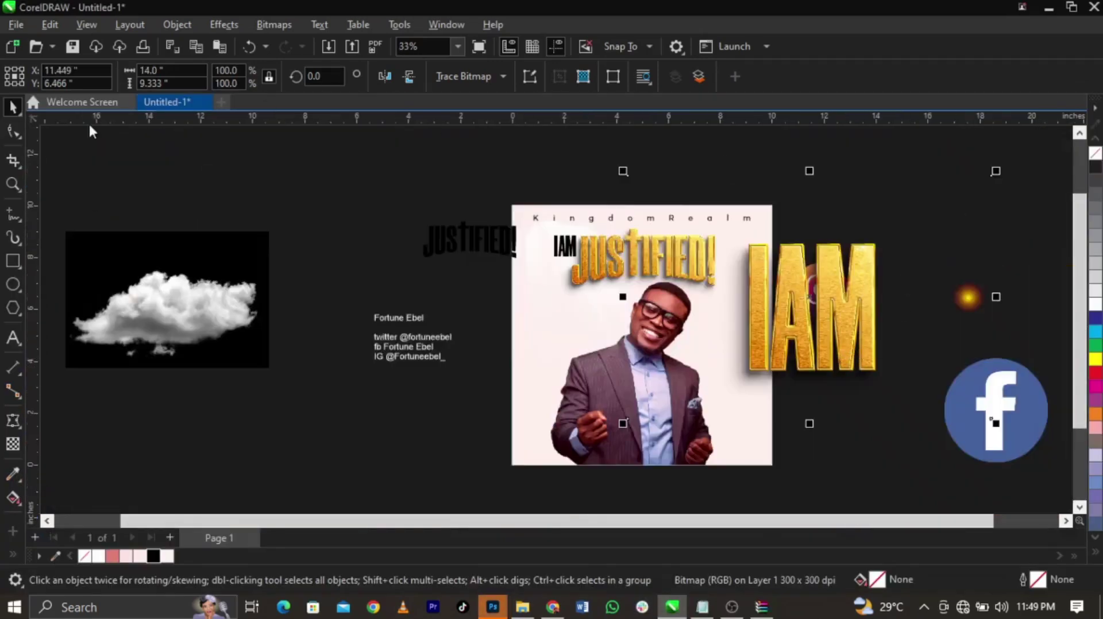
# Convert the gold IAM image to a bitmap and crop its top, left and bottom edges
pyautogui.click(275, 24)
pyautogui.click(281, 43)
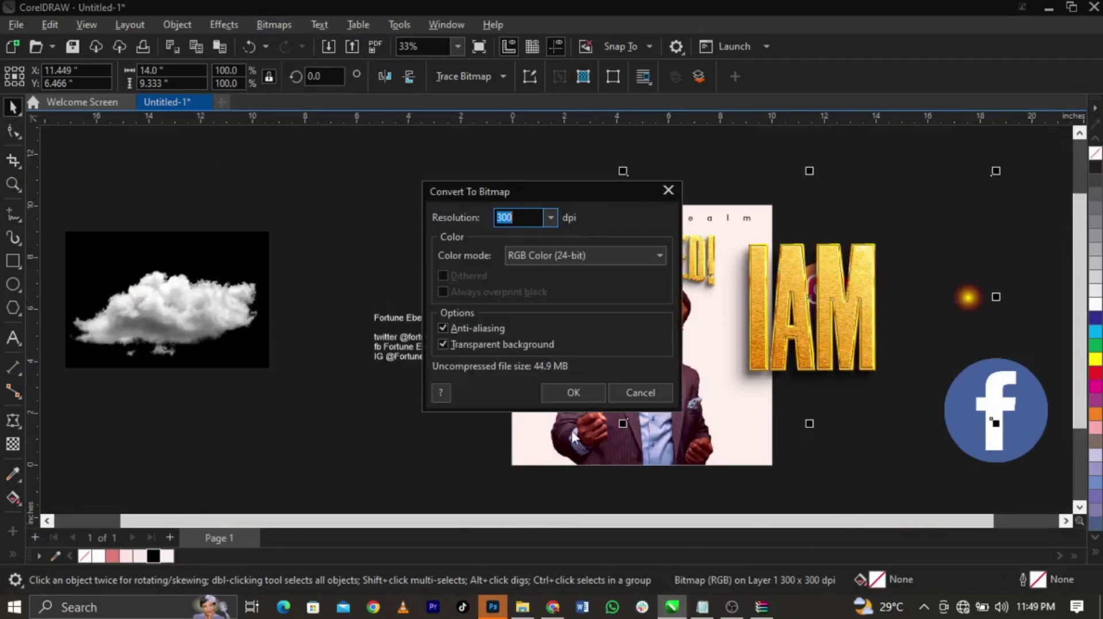
pyautogui.click(554, 392)
pyautogui.click(13, 132)
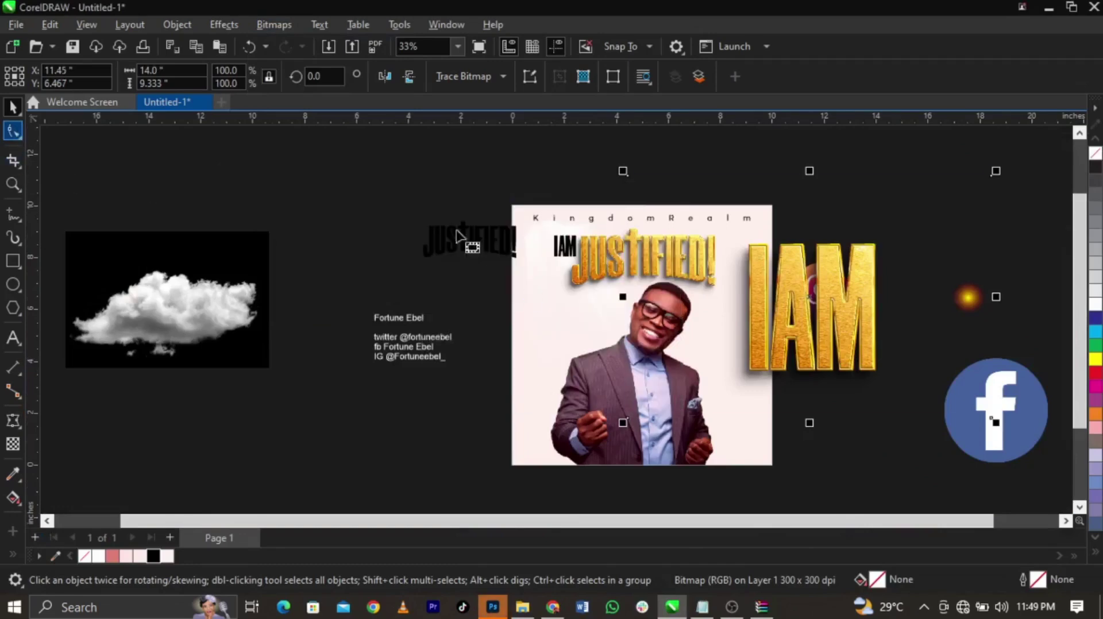
pyautogui.moveTo(563, 153); pyautogui.dragTo(1074, 223)
pyautogui.moveTo(933, 176); pyautogui.dragTo(931, 226)
pyautogui.moveTo(565, 422); pyautogui.dragTo(659, 419)
pyautogui.moveTo(924, 424); pyautogui.dragTo(616, 259)
pyautogui.press('space')
# Delete the black IAM and black JUSTIFIED! text
pyautogui.scroll(2, 616, 259)
pyautogui.click(503, 250)
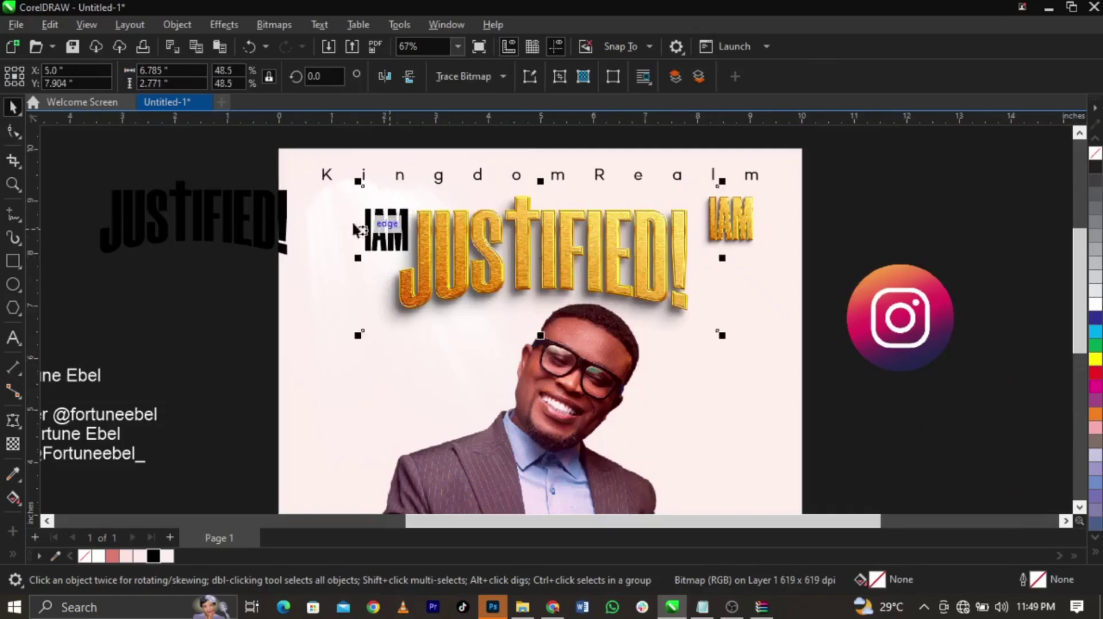
pyautogui.click(385, 233)
pyautogui.press('Delete')
pyautogui.click(235, 228)
pyautogui.press('Delete')
# Position the gold IAM just left of the gold JUSTIFIED! heading
pyautogui.moveTo(751, 230); pyautogui.dragTo(381, 261)
pyautogui.scroll(4, 382, 253)
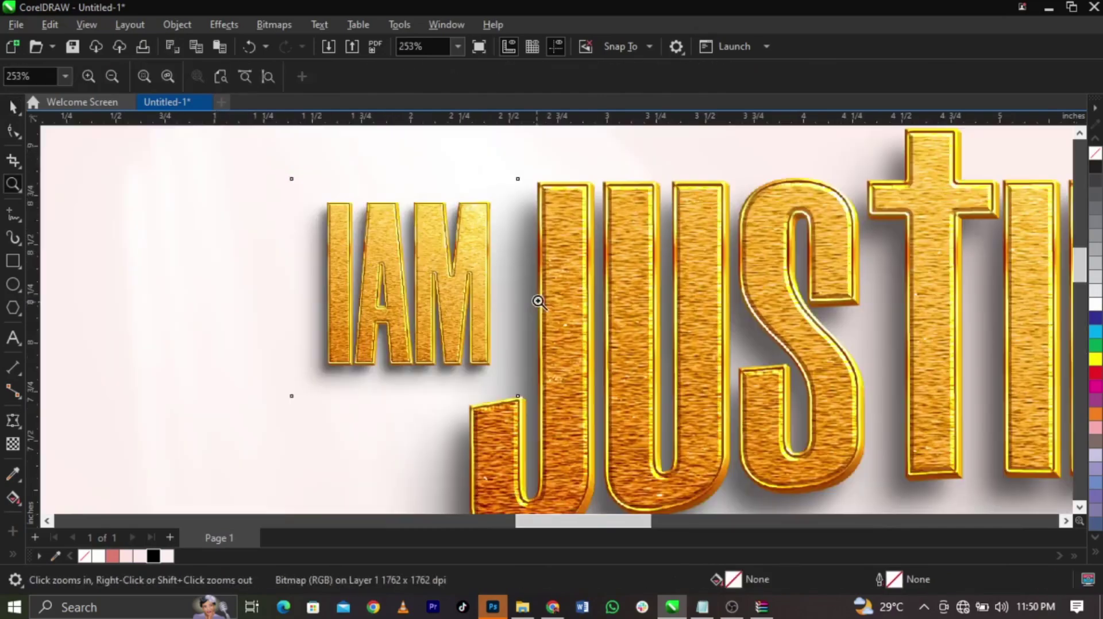
pyautogui.moveTo(470, 289); pyautogui.dragTo(481, 282)
pyautogui.press('F3')
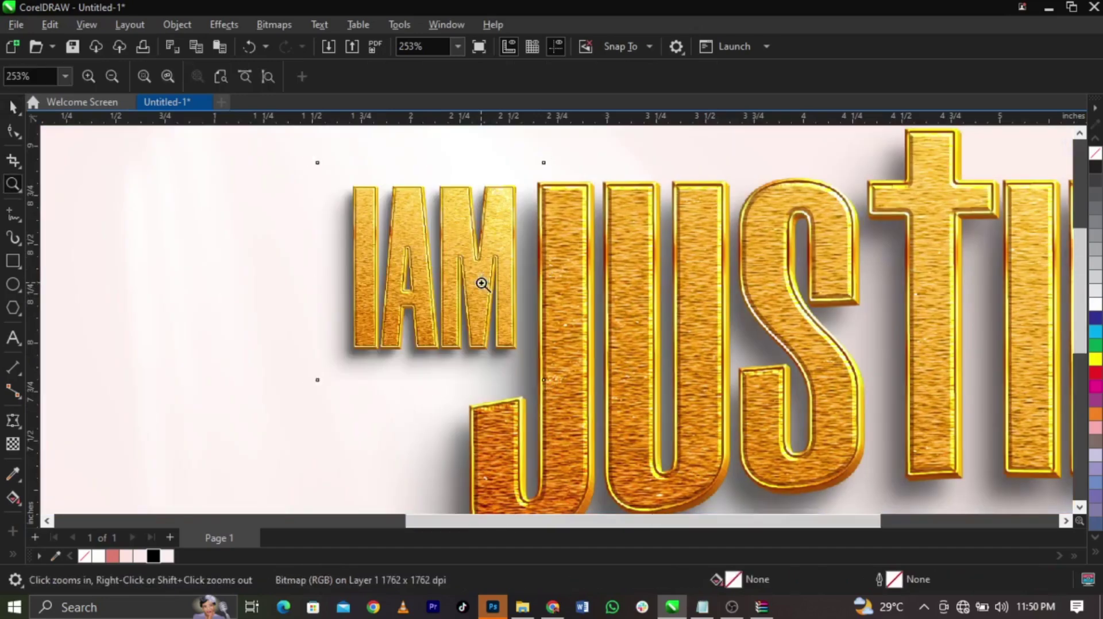
pyautogui.press('z')
pyautogui.press('F3')
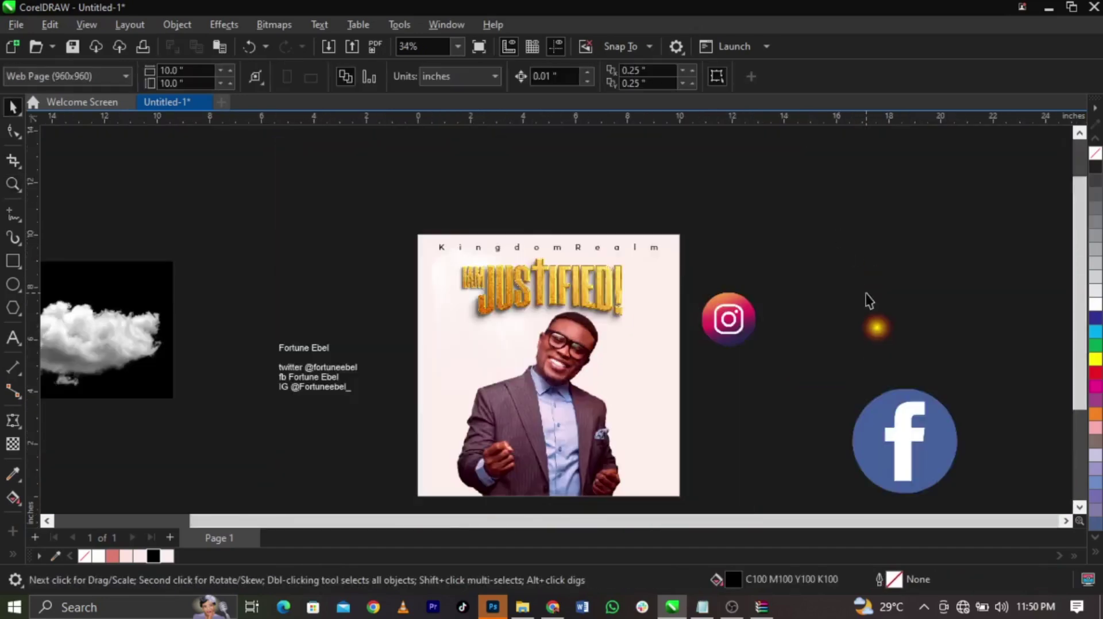
pyautogui.moveTo(269, 254); pyautogui.dragTo(684, 505)
pyautogui.press('space')
pyautogui.click(278, 275)
pyautogui.doubleClick(280, 273)
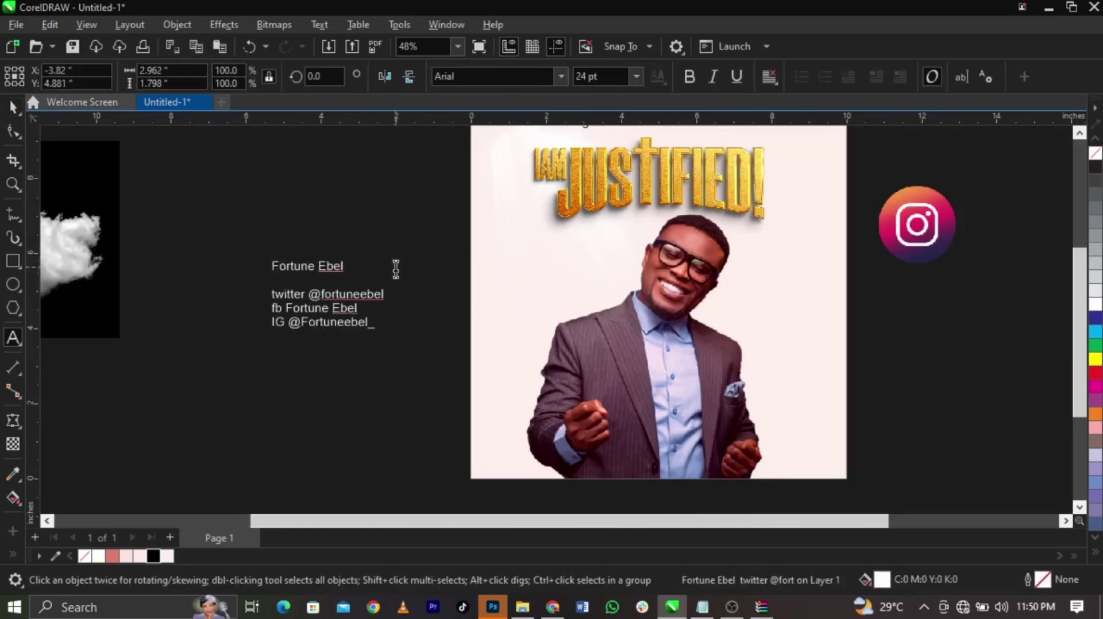
pyautogui.moveTo(344, 266); pyautogui.dragTo(232, 273)
pyautogui.hotkey('ctrl', 'c')
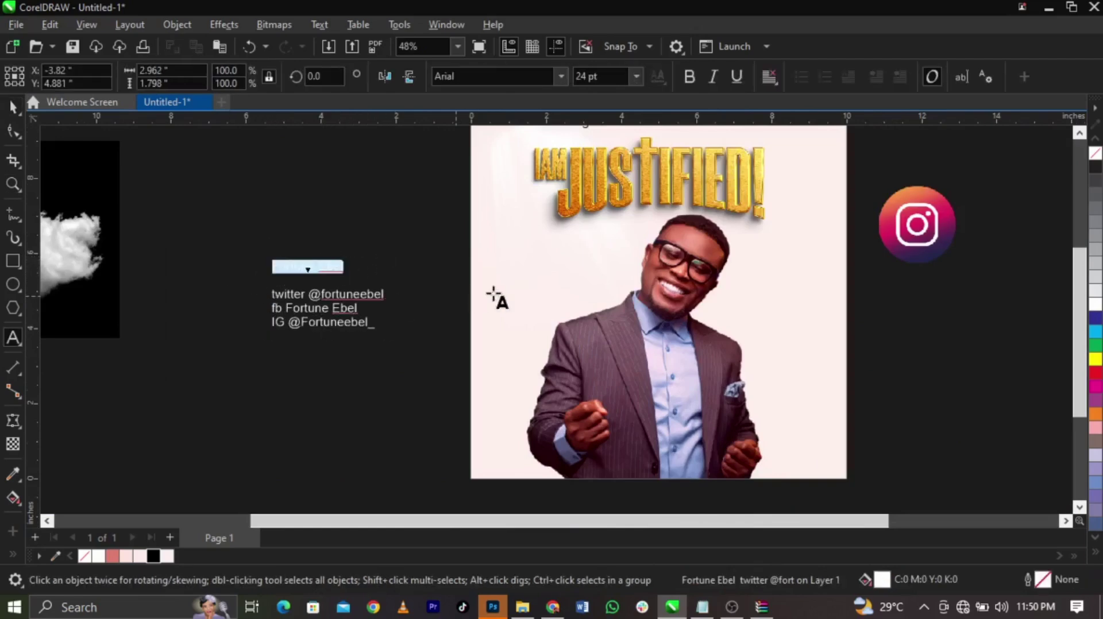
pyautogui.press('Delete')
pyautogui.click(513, 271)
pyautogui.hotkey('ctrl', 'v')
# Colour the name black and set its font to Niagara Solid, copied from the font notes
pyautogui.press('F2')
pyautogui.moveTo(405, 218); pyautogui.dragTo(744, 355)
pyautogui.click(153, 555)
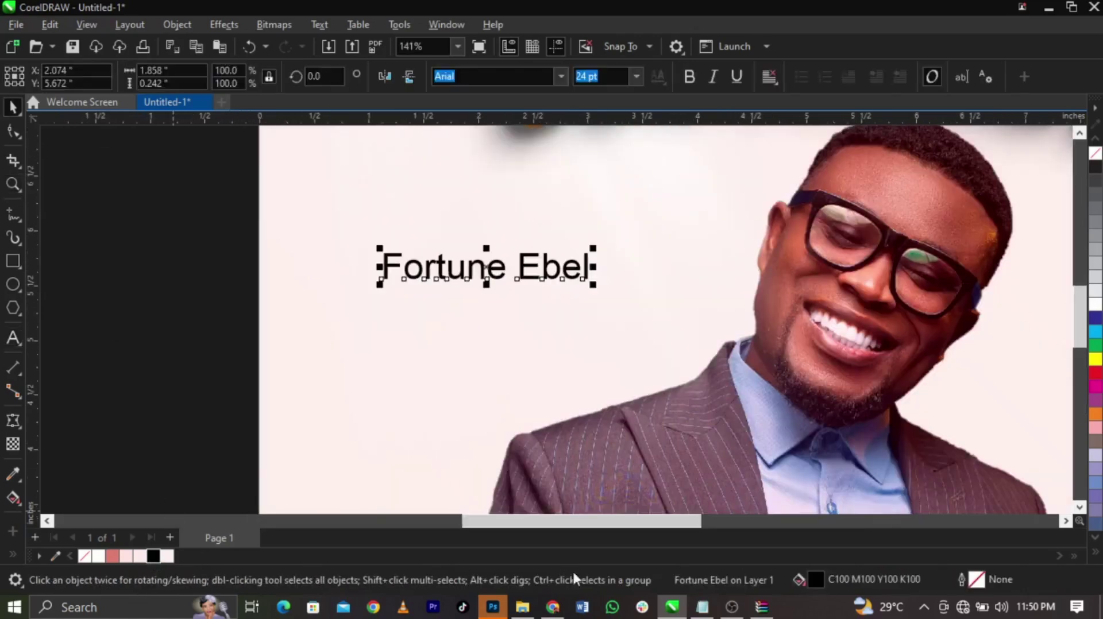
pyautogui.click(697, 608)
pyautogui.moveTo(779, 362); pyautogui.dragTo(693, 361)
pyautogui.hotkey('ctrl', 'c')
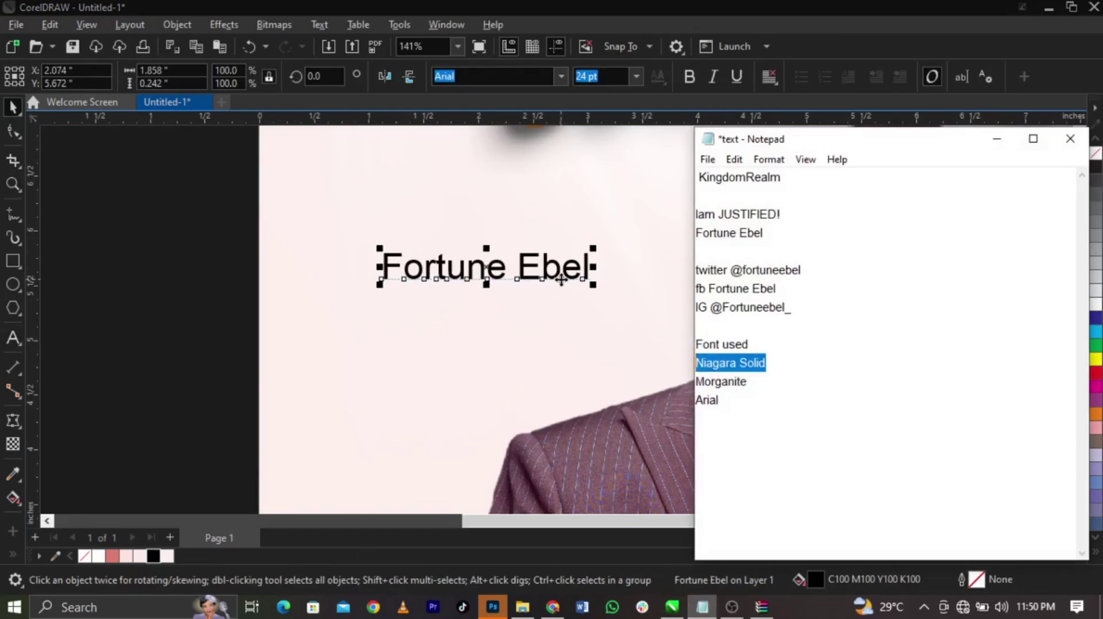
pyautogui.click(555, 280)
pyautogui.click(520, 76)
pyautogui.hotkey('ctrl', 'v')
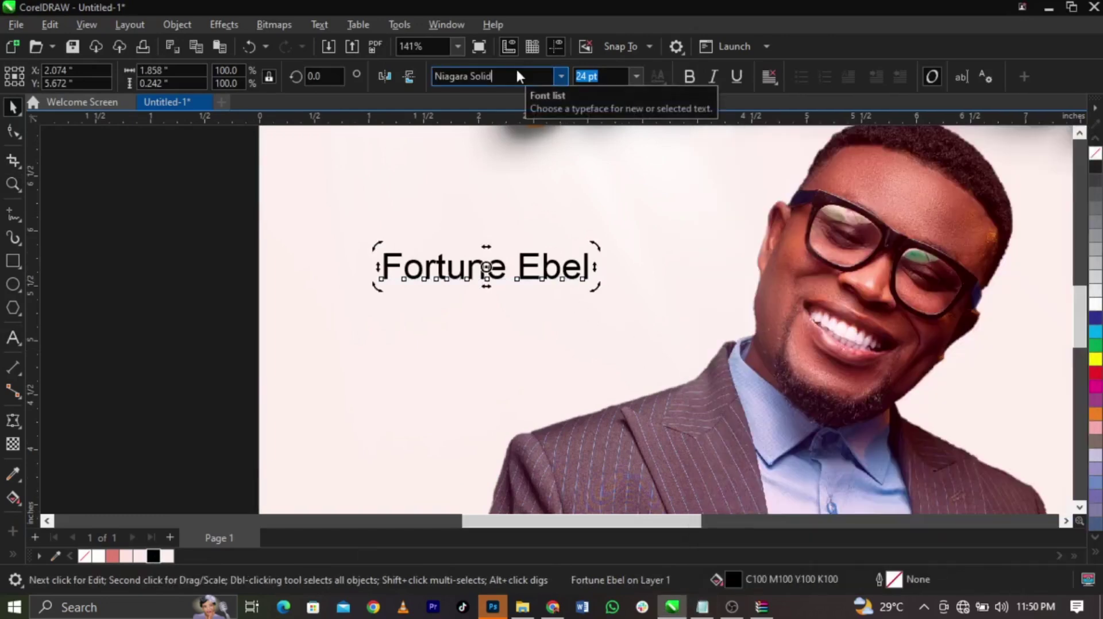
pyautogui.press('Return')
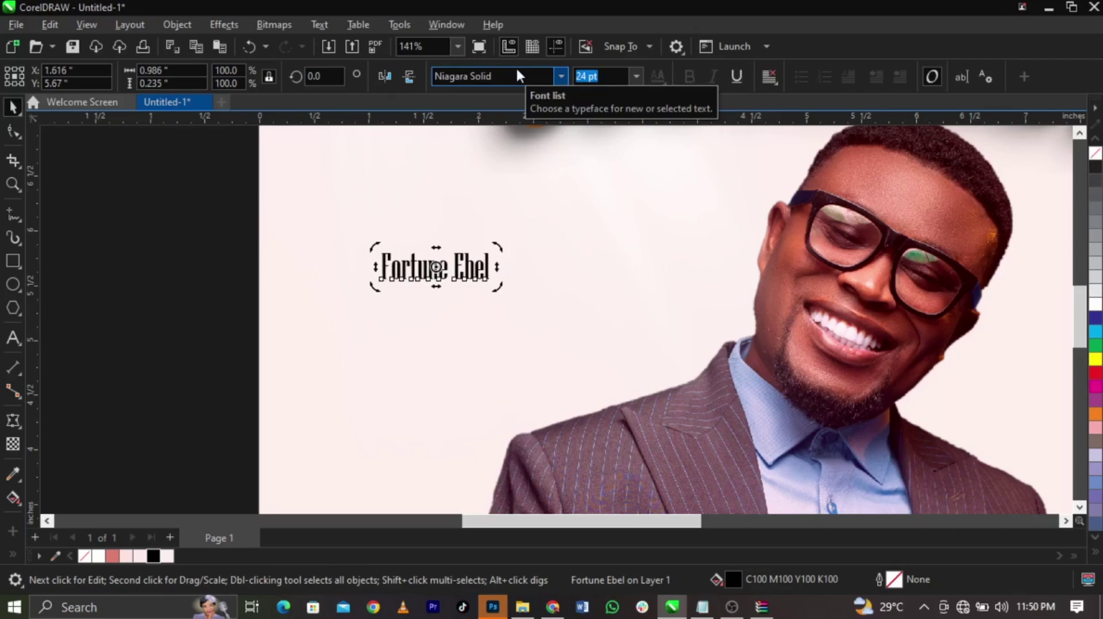
pyautogui.click(518, 75)
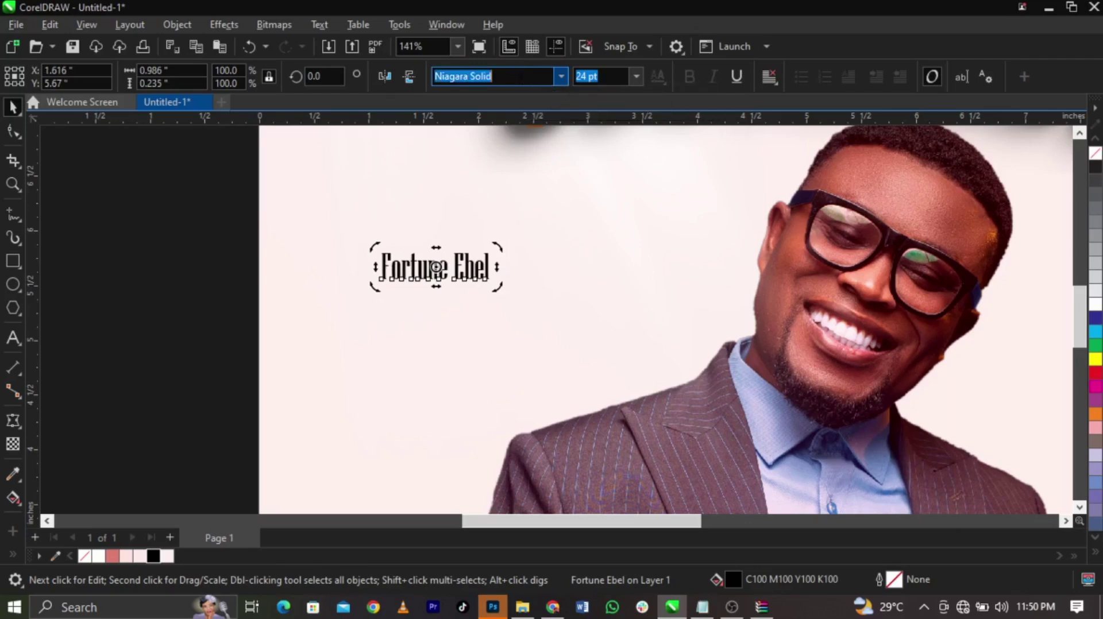
# Enlarge the name to about double size and fill it with pink sampled from the man's skin
pyautogui.click(482, 253)
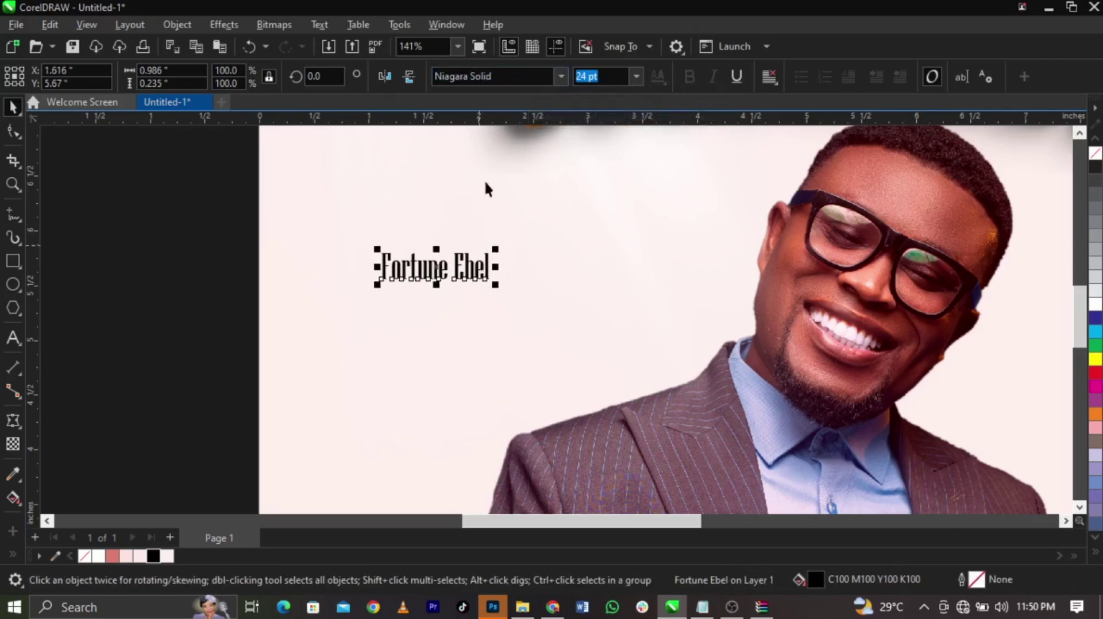
pyautogui.moveTo(498, 289); pyautogui.dragTo(619, 351)
pyautogui.moveTo(584, 298); pyautogui.dragTo(569, 294)
pyautogui.click(12, 474)
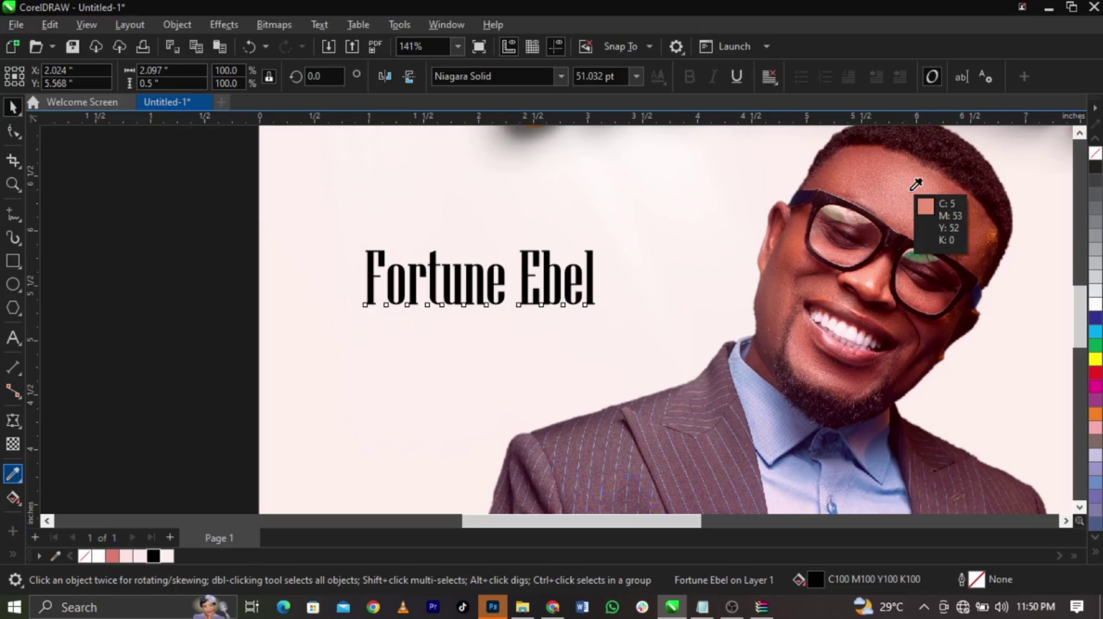
pyautogui.click(916, 184)
pyautogui.scroll(4, 548, 265)
pyautogui.click(545, 272)
pyautogui.scroll(-5, 552, 251)
# Fine-tune the pink name's size to 53.478 pt and nudge it into place
pyautogui.press('z')
pyautogui.moveTo(246, 192); pyautogui.dragTo(840, 401)
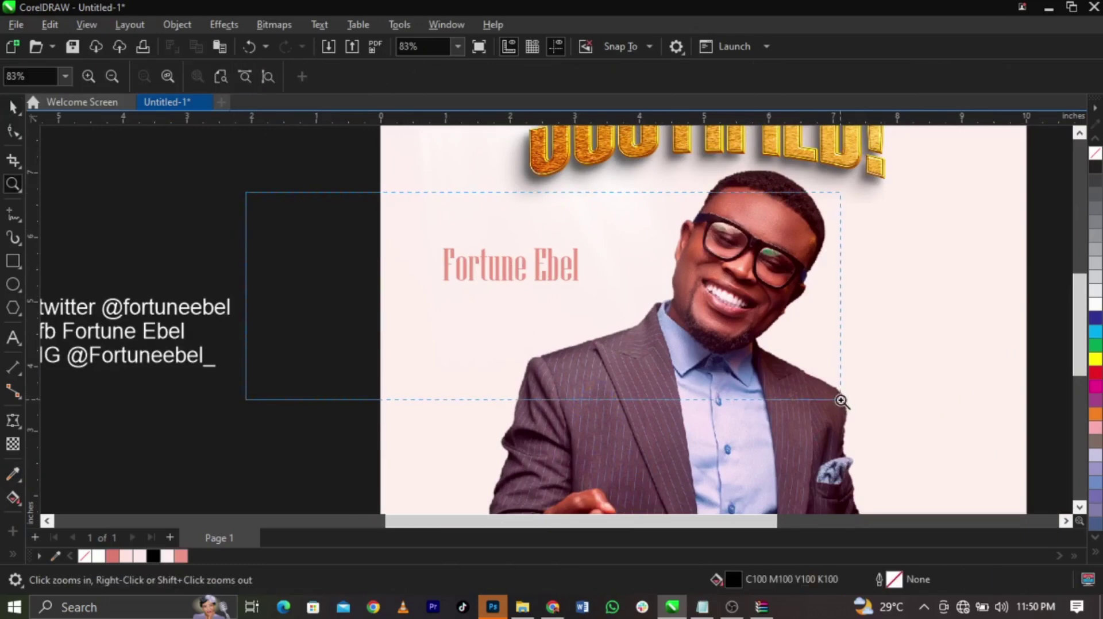
pyautogui.press('space')
pyautogui.click(589, 289)
pyautogui.moveTo(625, 302)
pyautogui.mouseDown()
pyautogui.moveTo(659, 332)
pyautogui.moveTo(635, 328)
pyautogui.moveTo(609, 298)
pyautogui.mouseUp()
pyautogui.click(607, 291)
pyautogui.click(609, 294)
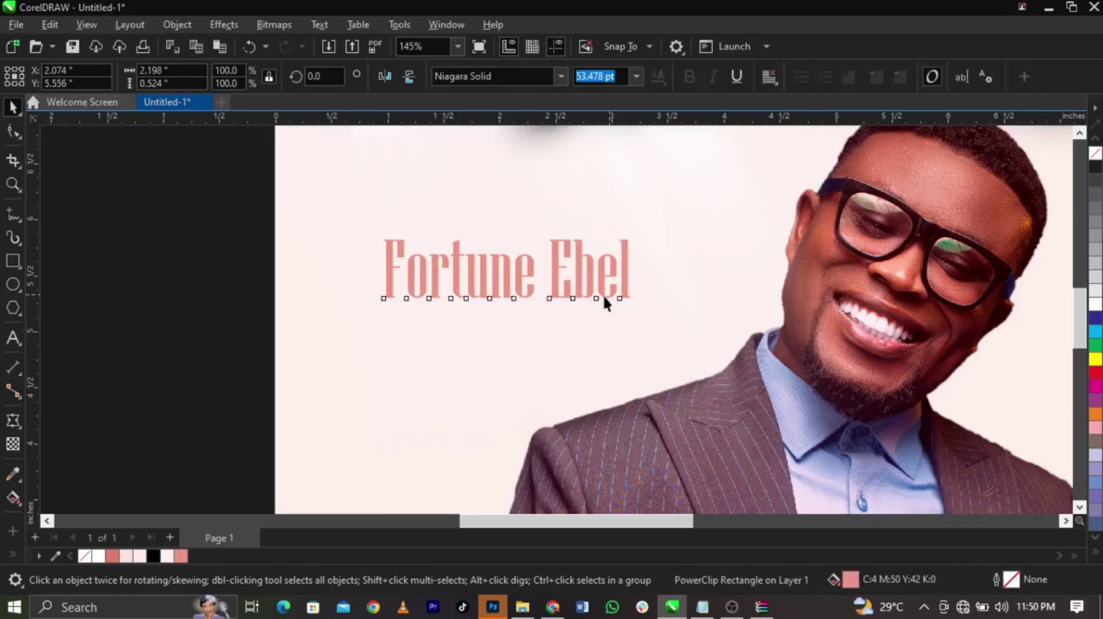
pyautogui.scroll(3, 515, 285)
pyautogui.moveTo(514, 288); pyautogui.dragTo(521, 288)
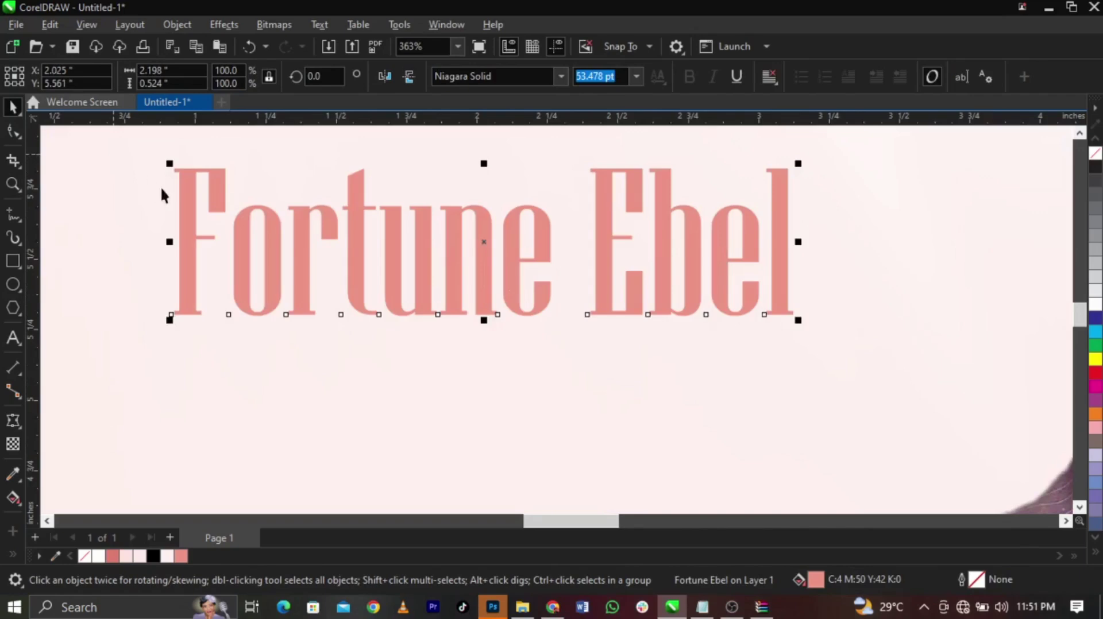
# Convert the name to curves and select the t's bottom nodes with the Shape tool
pyautogui.rightClick(365, 234)
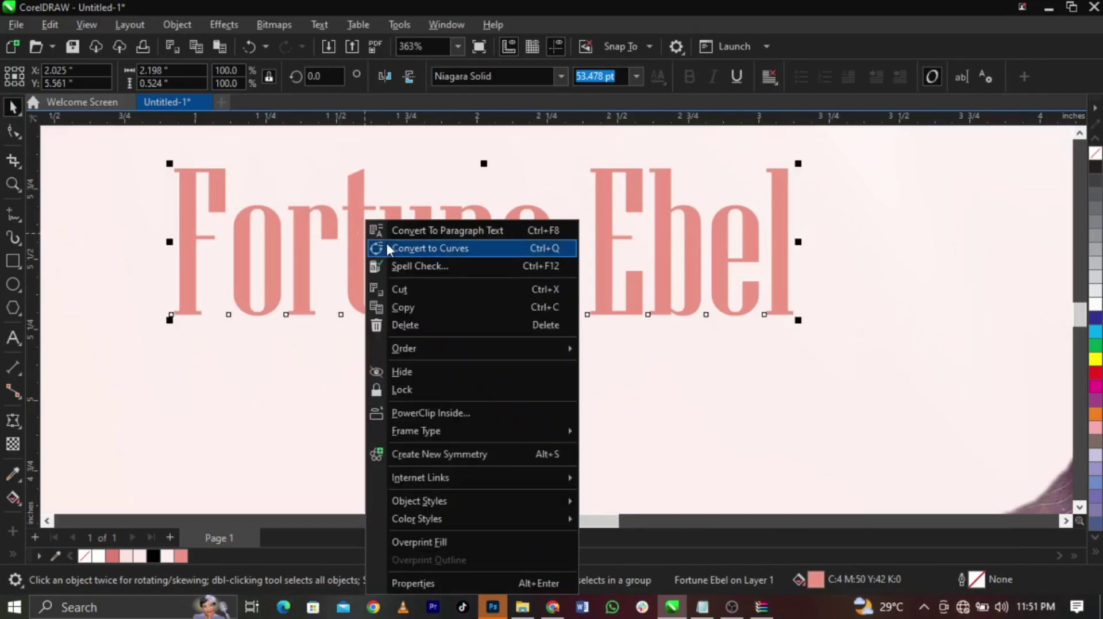
pyautogui.click(387, 245)
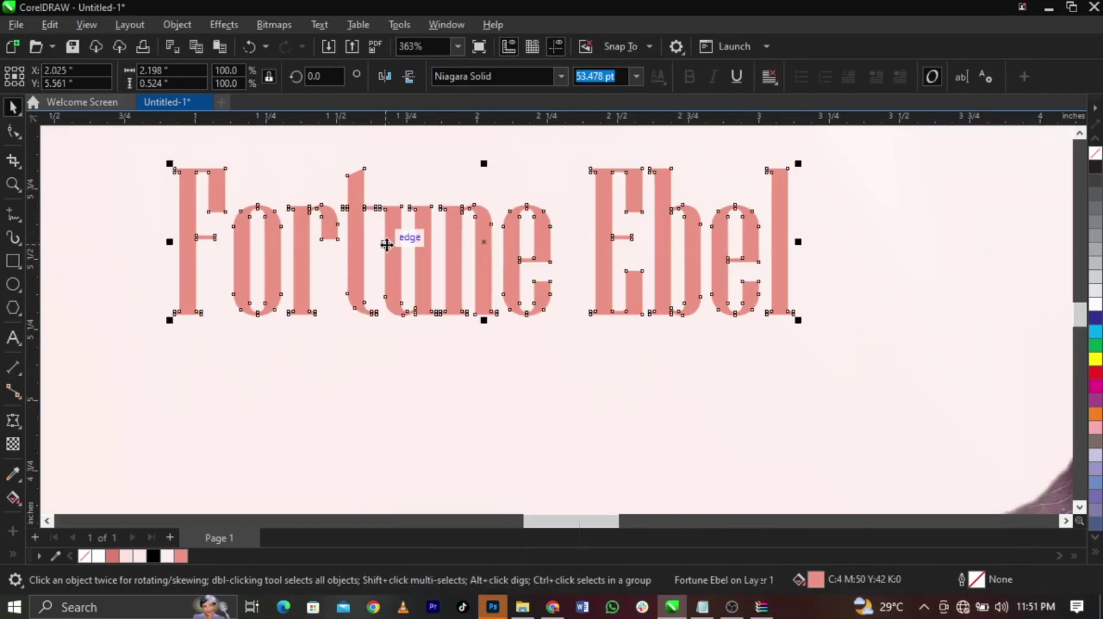
pyautogui.click(12, 133)
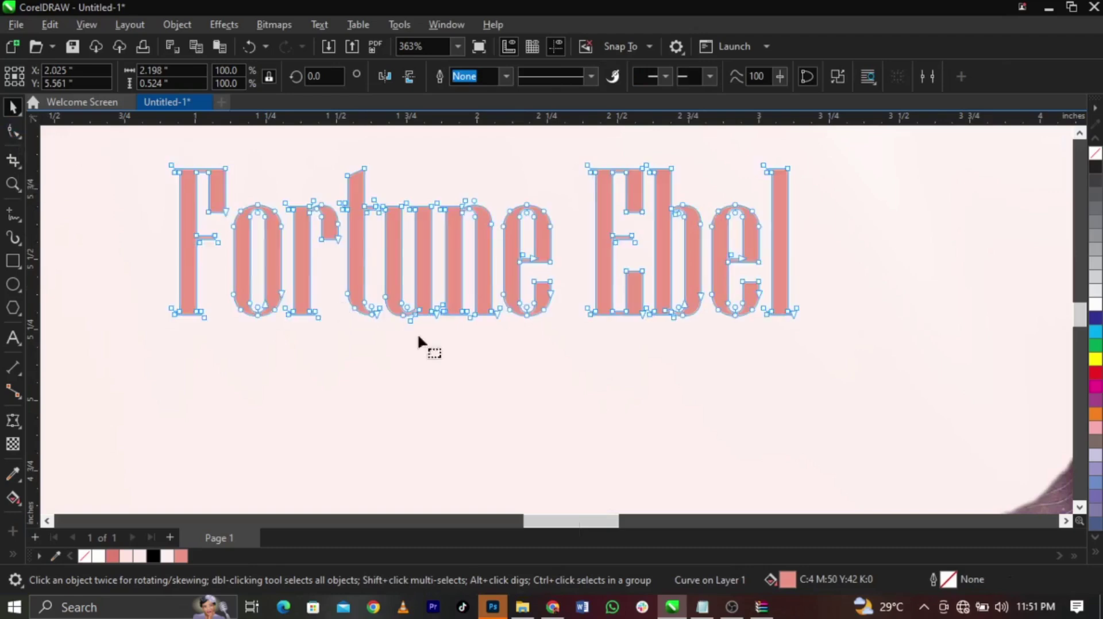
pyautogui.scroll(2, 357, 298)
pyautogui.scroll(1, 357, 299)
pyautogui.moveTo(425, 349)
pyautogui.mouseDown()
pyautogui.moveTo(402, 331)
pyautogui.moveTo(409, 362)
pyautogui.mouseUp()
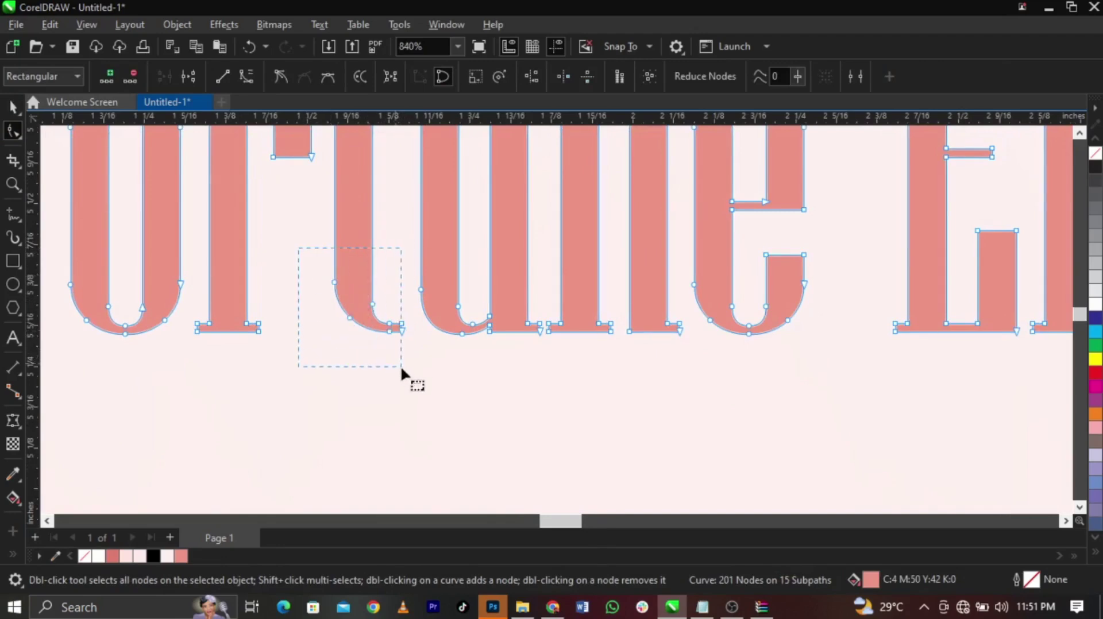
pyautogui.moveTo(402, 332); pyautogui.dragTo(404, 371)
pyautogui.hotkey('ctrl', 'z')
# Drag the t's tail nodes right to form a long swash beneath the name
pyautogui.moveTo(400, 330); pyautogui.dragTo(399, 359)
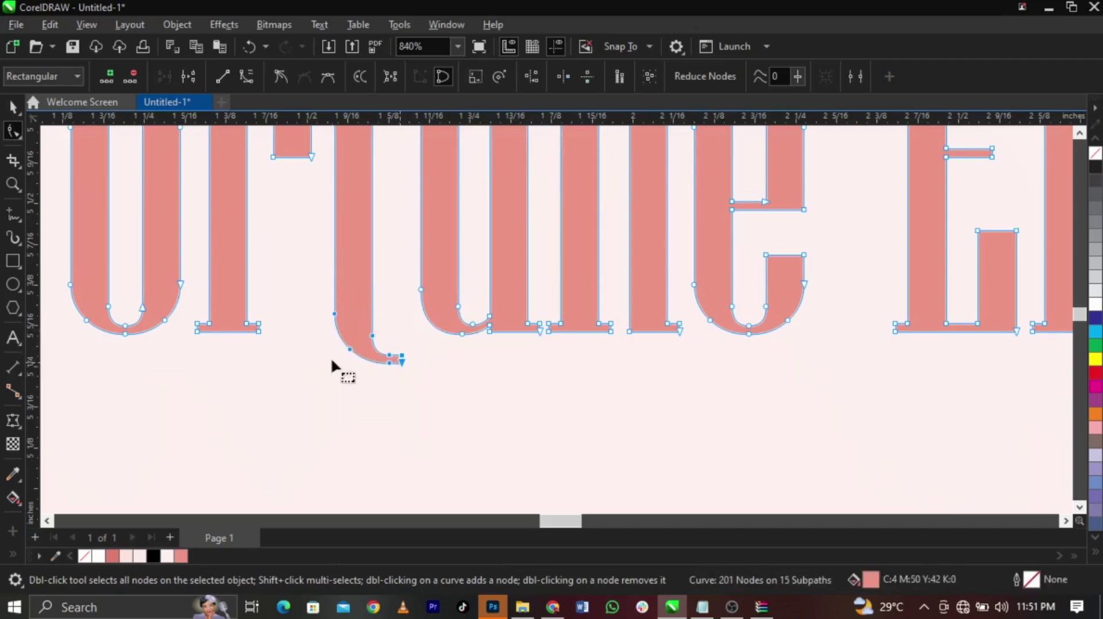
pyautogui.scroll(1, 332, 357)
pyautogui.scroll(3, 391, 361)
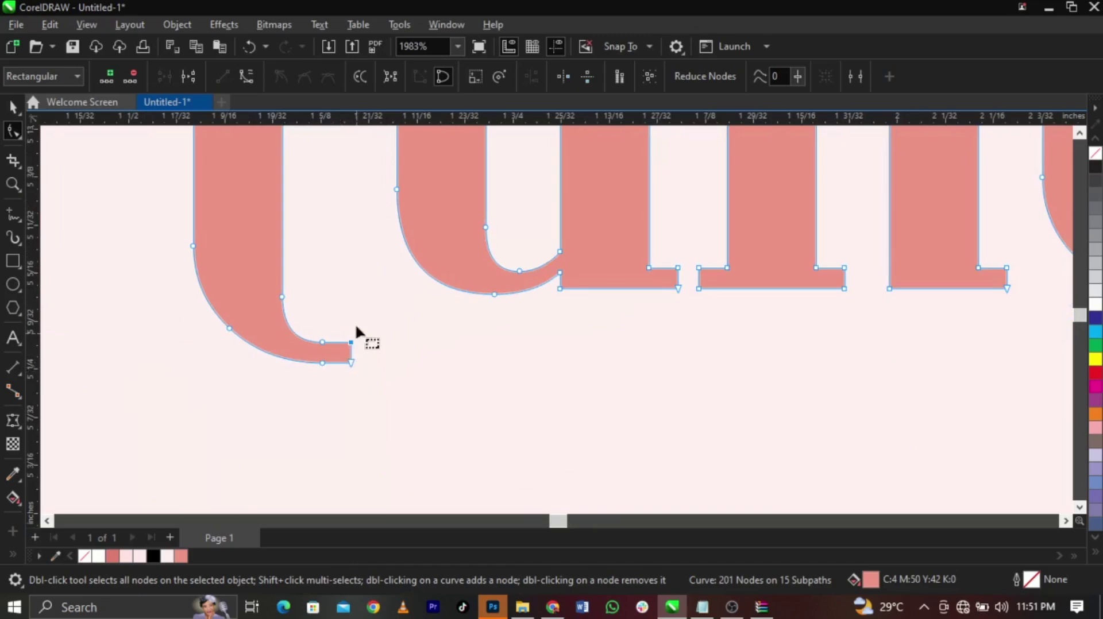
pyautogui.moveTo(403, 386); pyautogui.dragTo(402, 385)
pyautogui.scroll(-3, 270, 290)
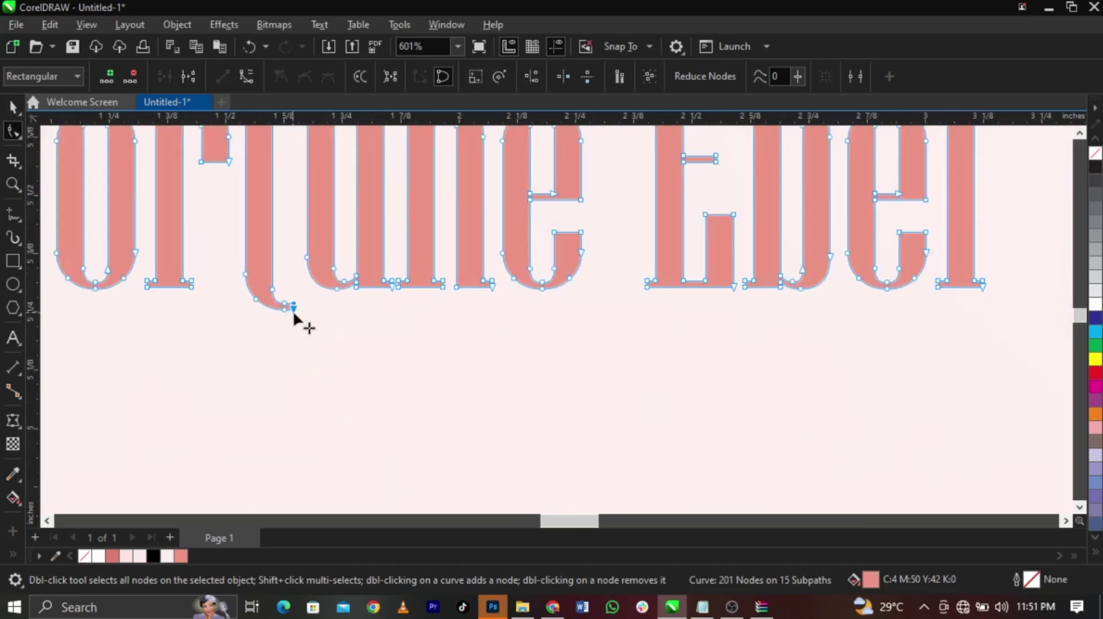
pyautogui.moveTo(297, 312); pyautogui.dragTo(985, 357)
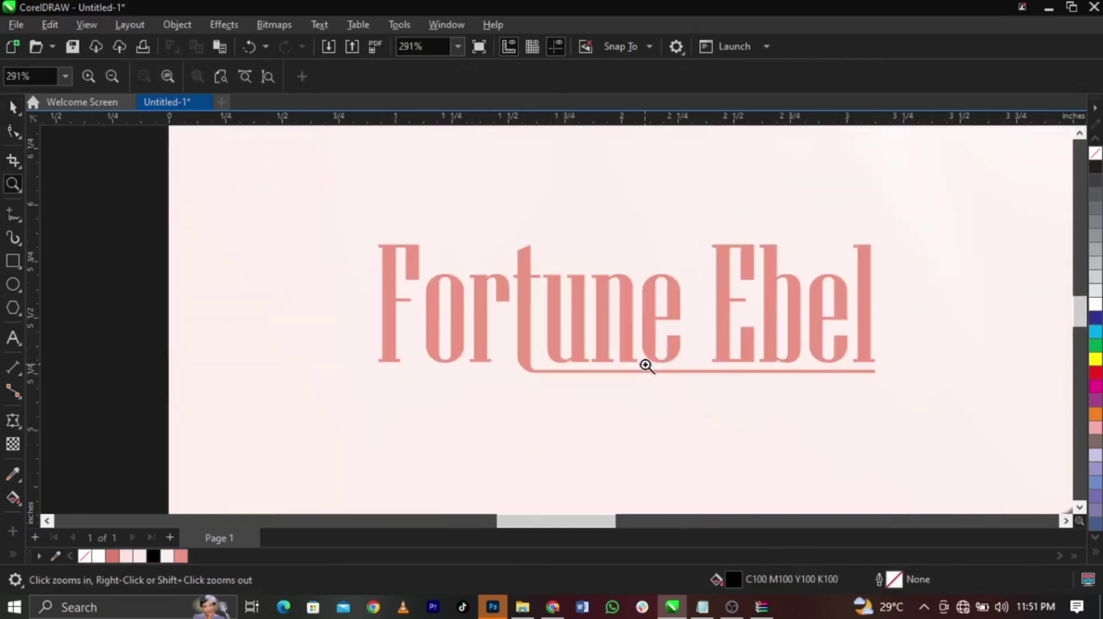
pyautogui.press('space')
# Place the cloud image on the poster, shrunk to about 74%, over the man's head
pyautogui.scroll(-1, 713, 362)
pyautogui.scroll(-4, 714, 370)
pyautogui.scroll(-2, 925, 388)
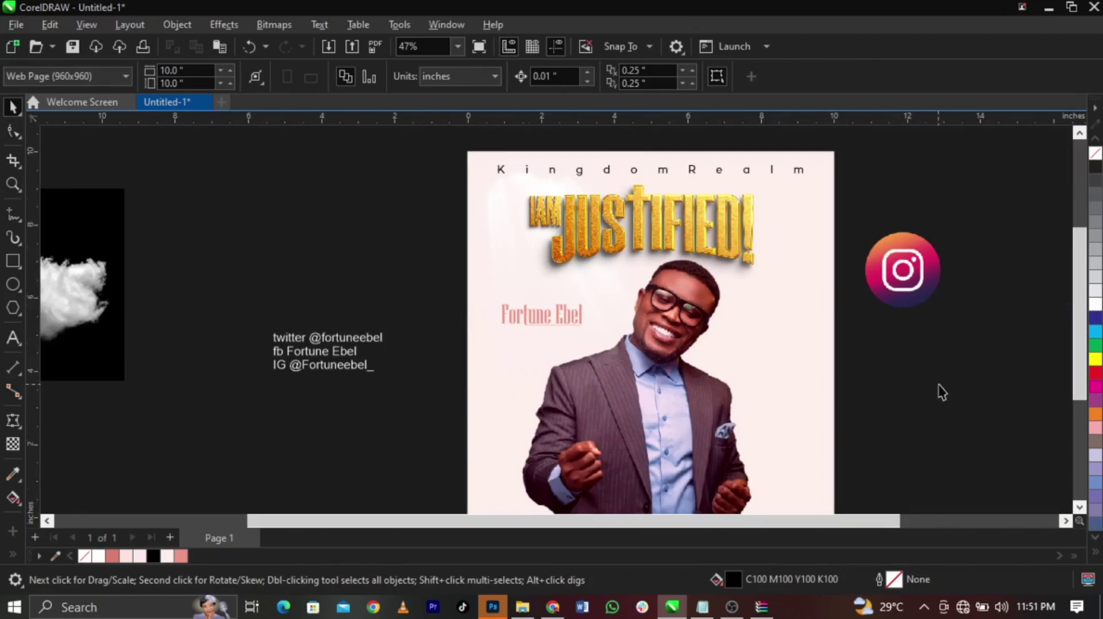
pyautogui.moveTo(138, 238); pyautogui.dragTo(753, 233)
pyautogui.scroll(1, 763, 223)
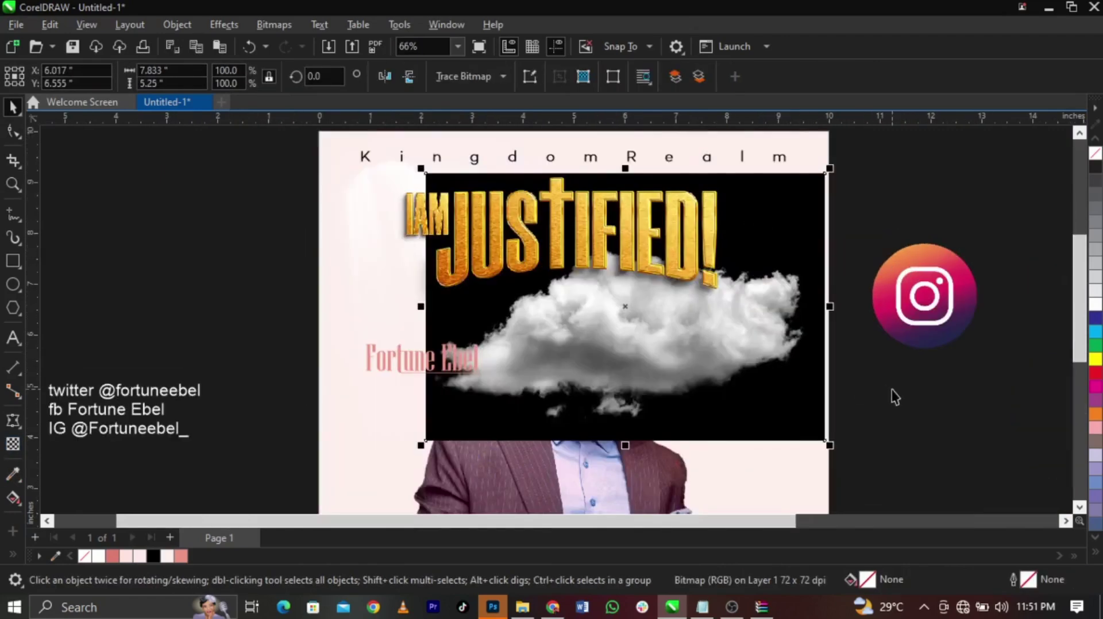
pyautogui.moveTo(832, 450); pyautogui.dragTo(779, 450)
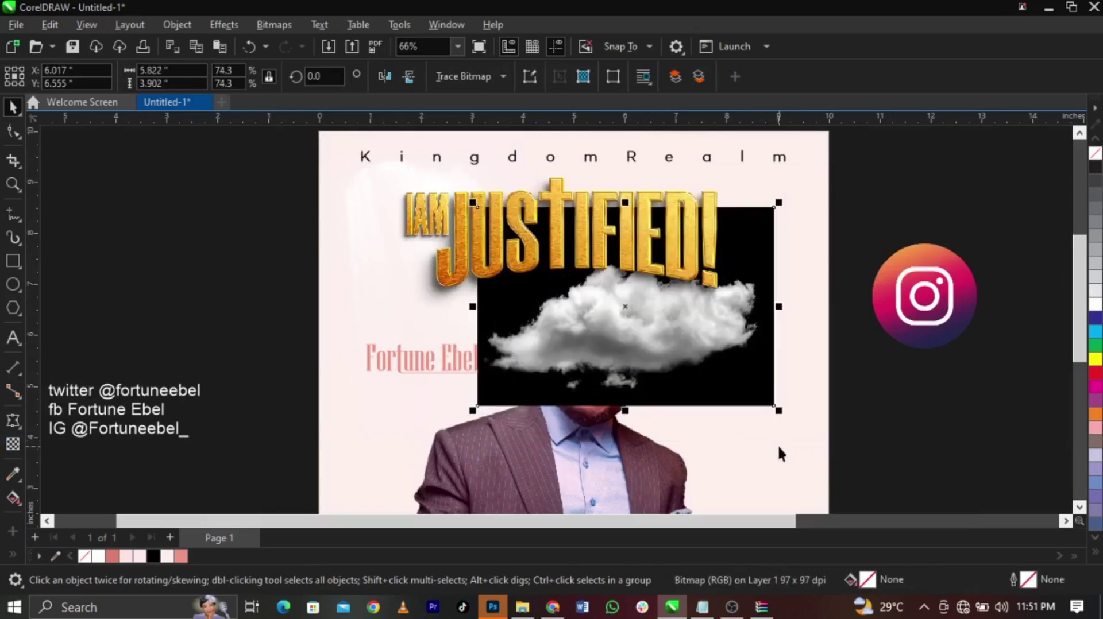
pyautogui.moveTo(730, 345); pyautogui.dragTo(743, 341)
pyautogui.scroll(2, 726, 302)
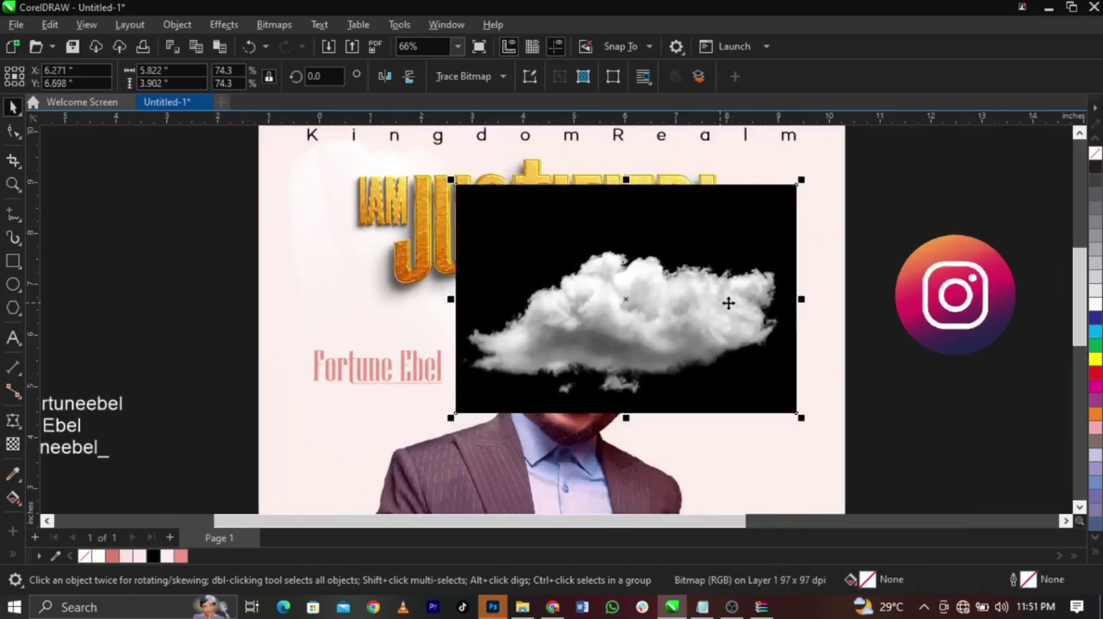
# Set the cloud's transparency merge mode to Screen so its black background disappears
pyautogui.click(12, 446)
pyautogui.click(232, 72)
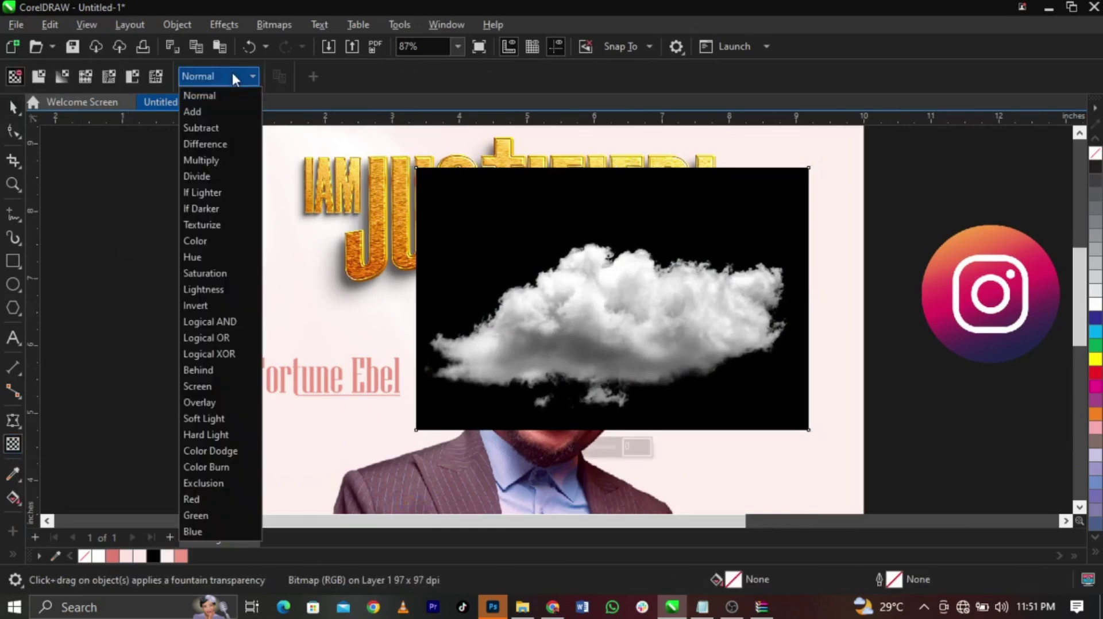
pyautogui.click(240, 385)
pyautogui.press('space')
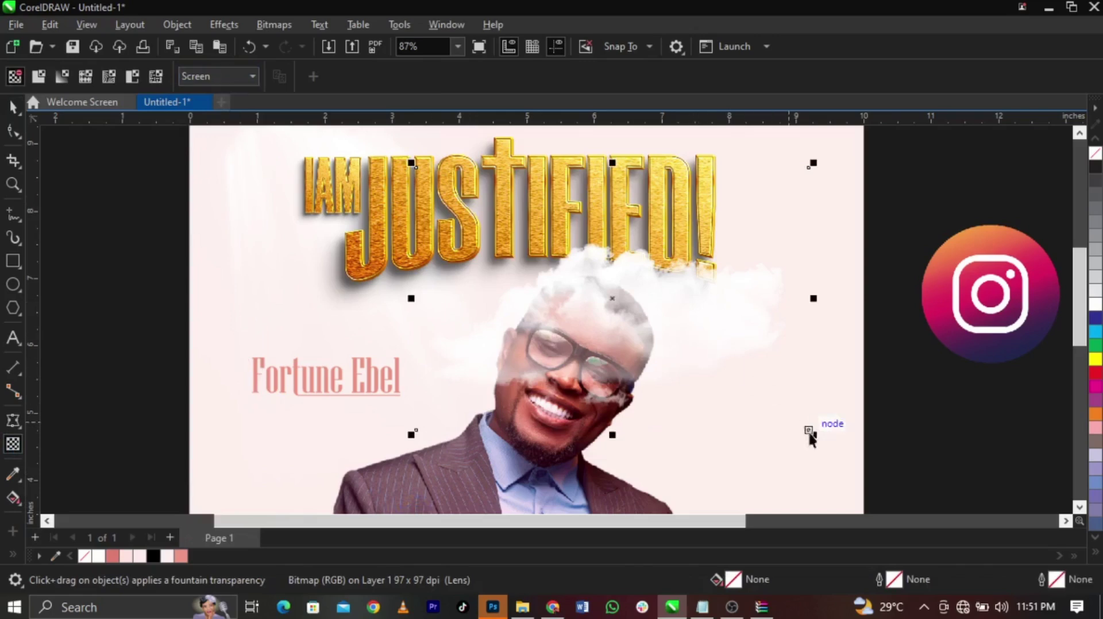
pyautogui.keyDown('shift'); pyautogui.click(769, 430); pyautogui.keyUp('shift')
pyautogui.click(812, 436)
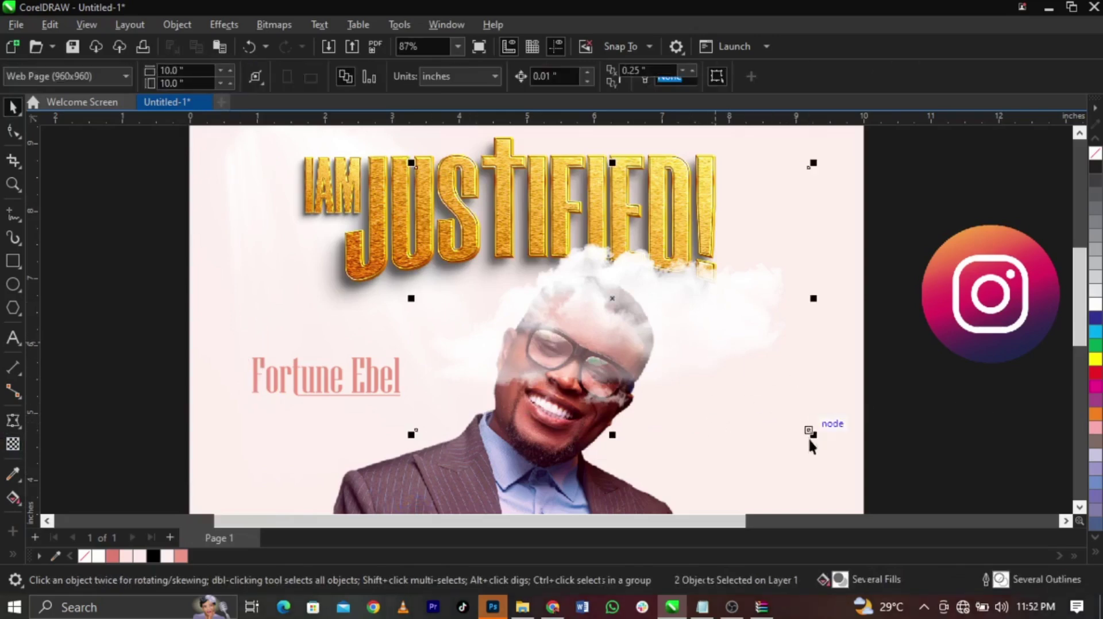
pyautogui.click(787, 418)
pyautogui.click(772, 398)
# Shrink the cloud to about 30–32% and position it beside the JUSTIFIED! heading
pyautogui.moveTo(812, 437); pyautogui.dragTo(695, 411)
pyautogui.moveTo(660, 326); pyautogui.dragTo(581, 173)
pyautogui.moveTo(631, 198); pyautogui.dragTo(563, 198)
pyautogui.scroll(-2, 654, 277)
pyautogui.scroll(2, 622, 224)
pyautogui.moveTo(622, 221); pyautogui.dragTo(462, 444)
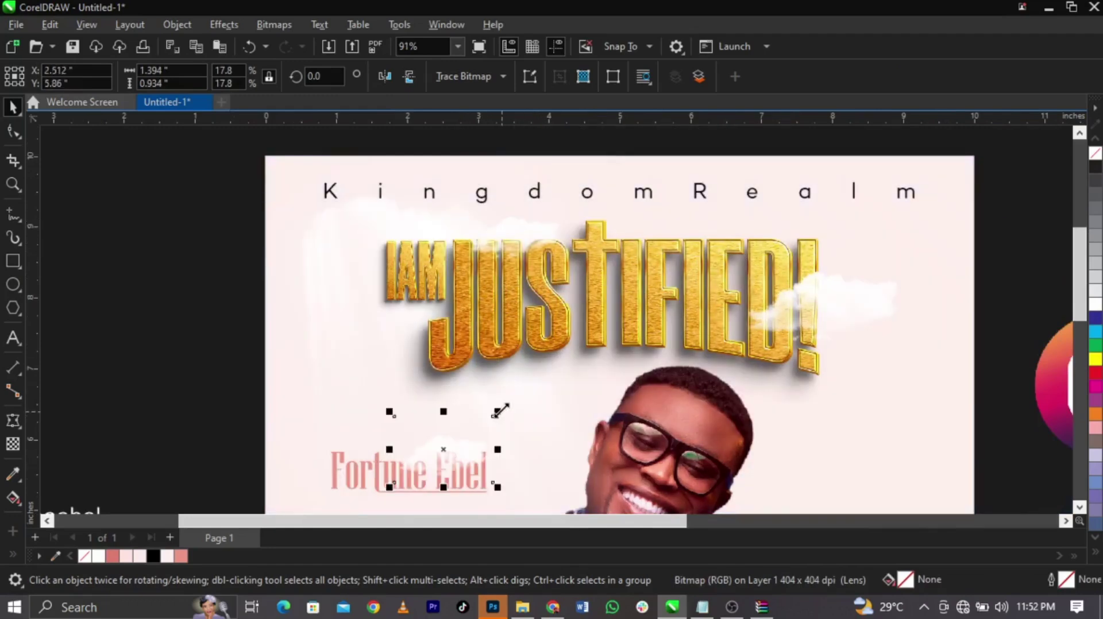
pyautogui.moveTo(501, 413); pyautogui.dragTo(540, 377)
pyautogui.scroll(-2, 505, 291)
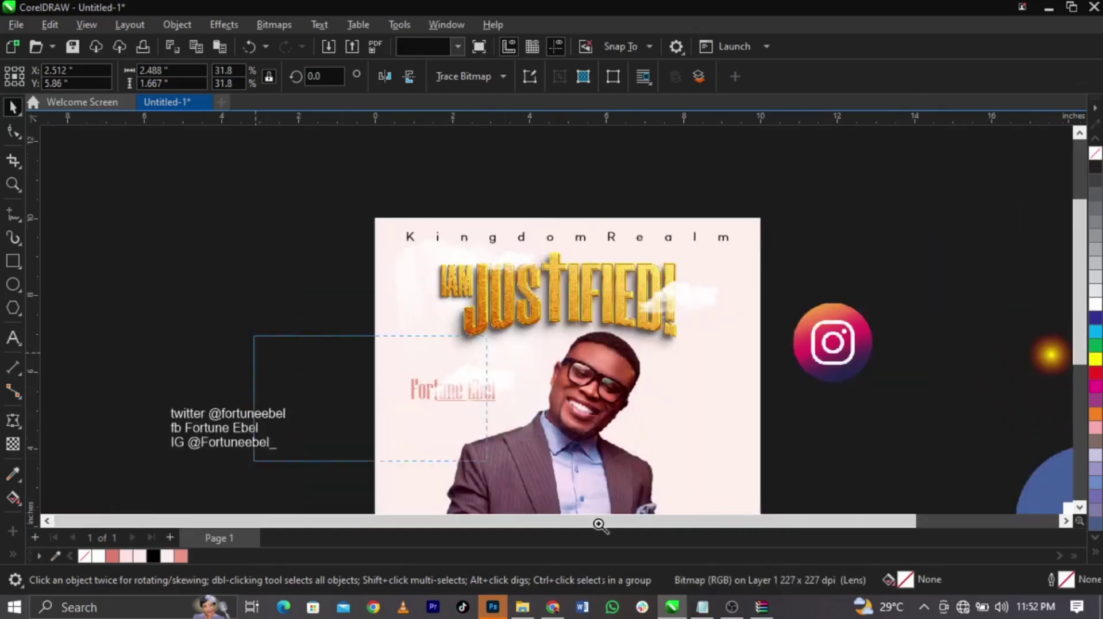
pyautogui.moveTo(487, 463); pyautogui.dragTo(718, 510)
pyautogui.moveTo(487, 231); pyautogui.dragTo(483, 254)
pyautogui.moveTo(607, 267); pyautogui.dragTo(607, 264)
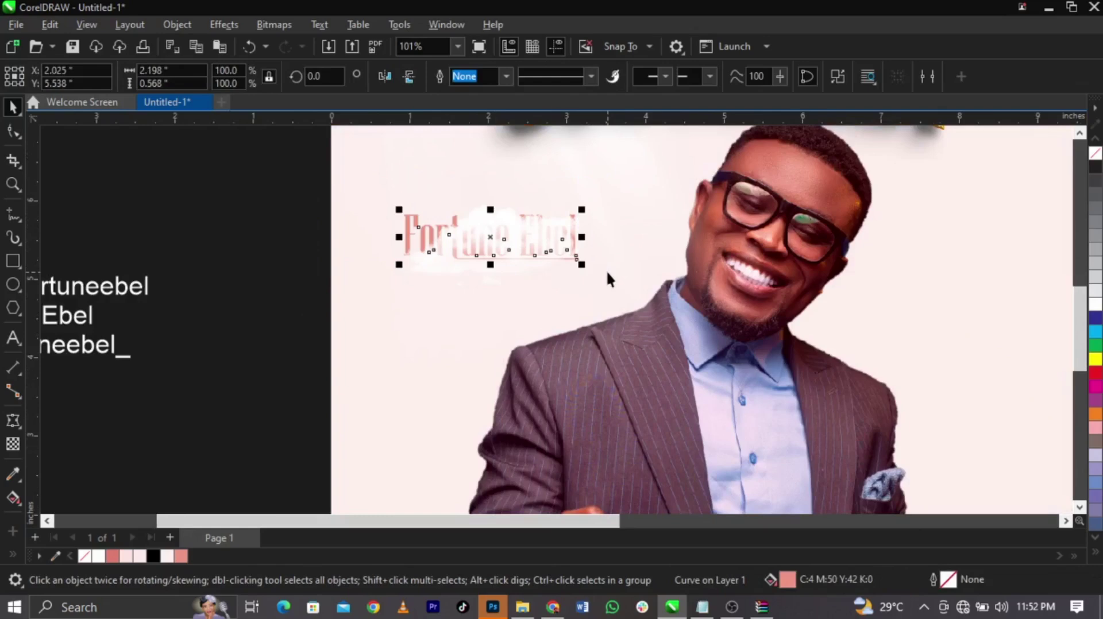
pyautogui.hotkey('shift', 'pageup')
pyautogui.click(316, 319)
# Switch to Chrome showing the white cloud Pinterest pin
pyautogui.scroll(-4, 776, 364)
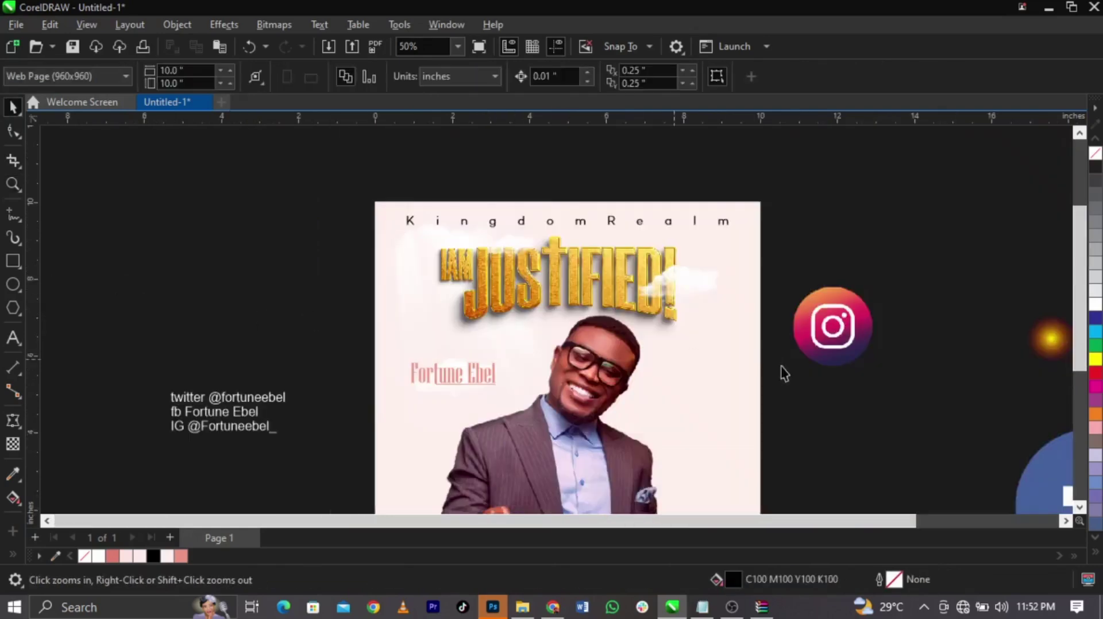
pyautogui.scroll(-1, 529, 255)
pyautogui.scroll(-1, 729, 512)
pyautogui.scroll(1, 655, 318)
pyautogui.scroll(-2, 581, 260)
pyautogui.scroll(1, 581, 260)
pyautogui.click(553, 607)
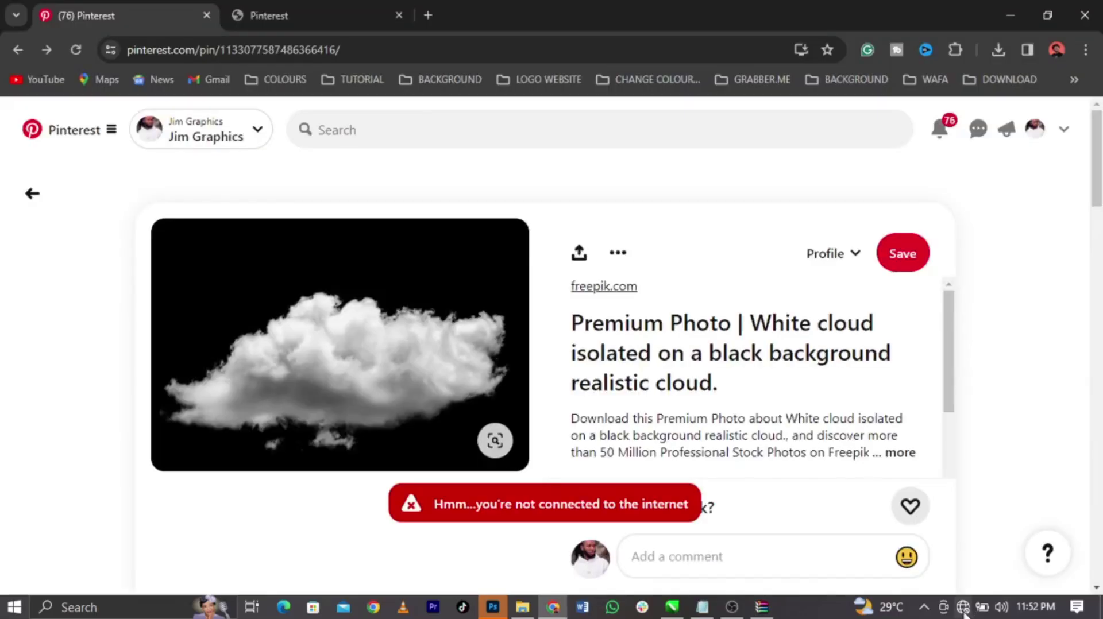
# Dismiss the network tray menu and reload the realistic white cloud pin page
pyautogui.rightClick(962, 607)
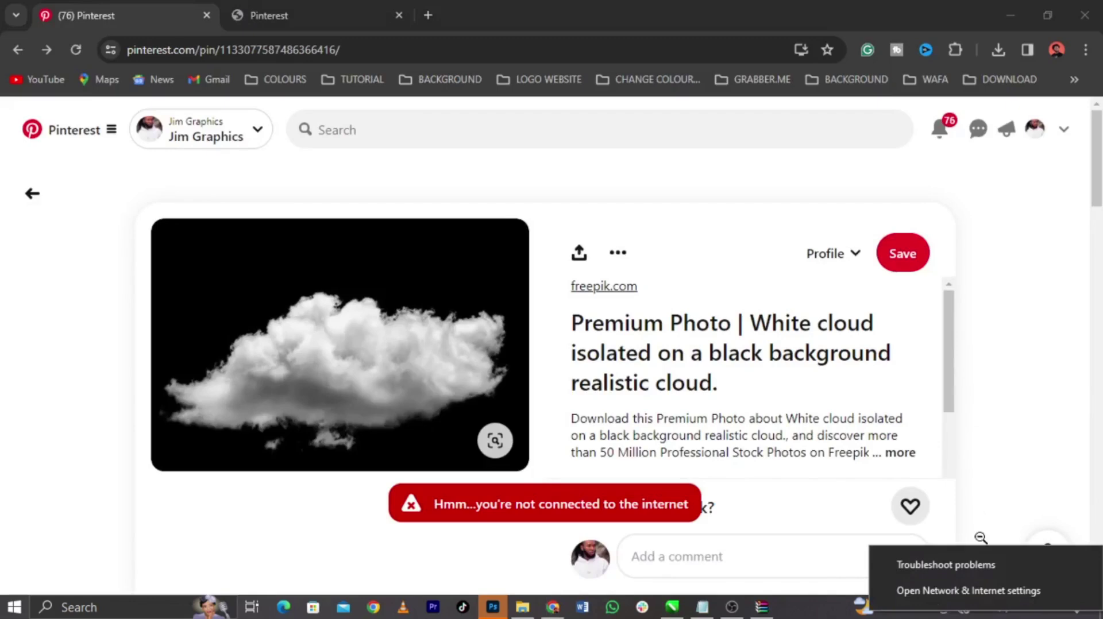
pyautogui.click(984, 568)
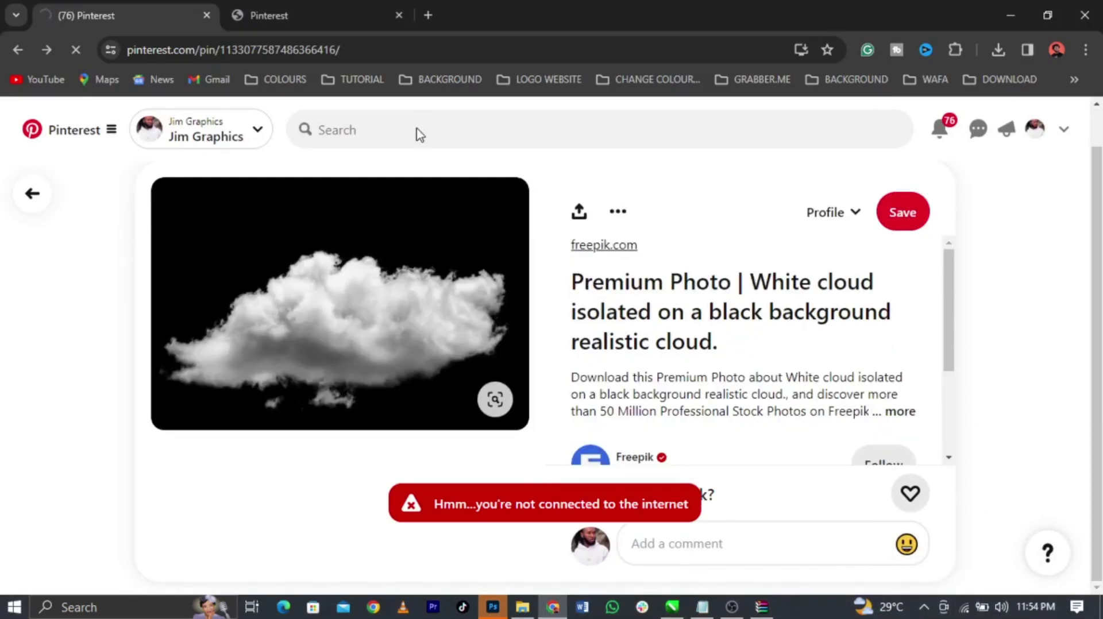
pyautogui.click(450, 124)
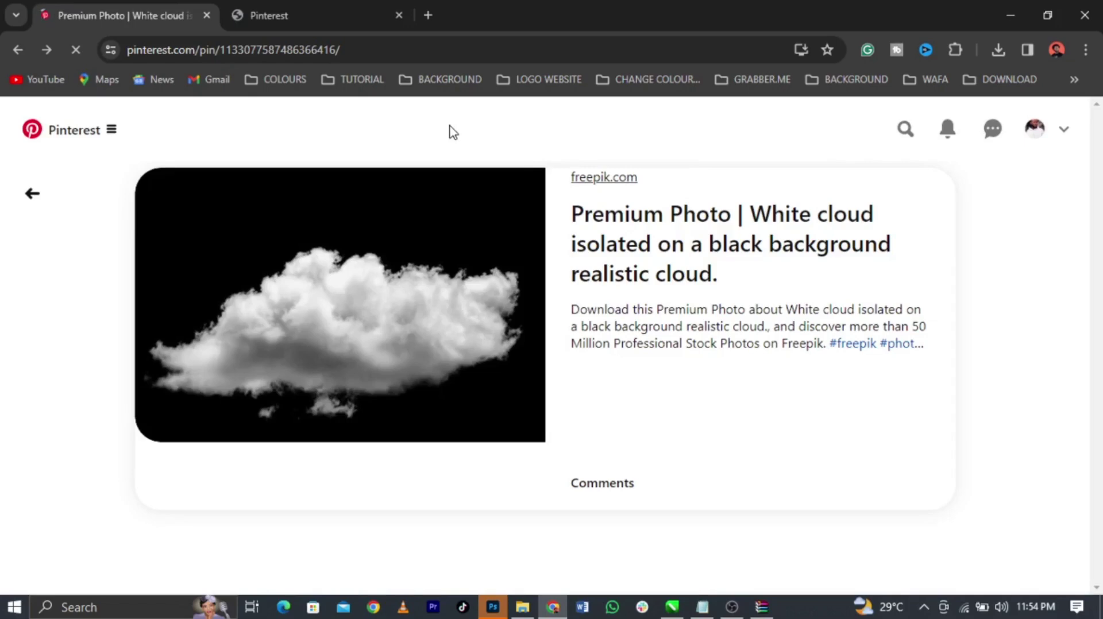
# Search Pinterest for 'smoke background'
pyautogui.click(905, 134)
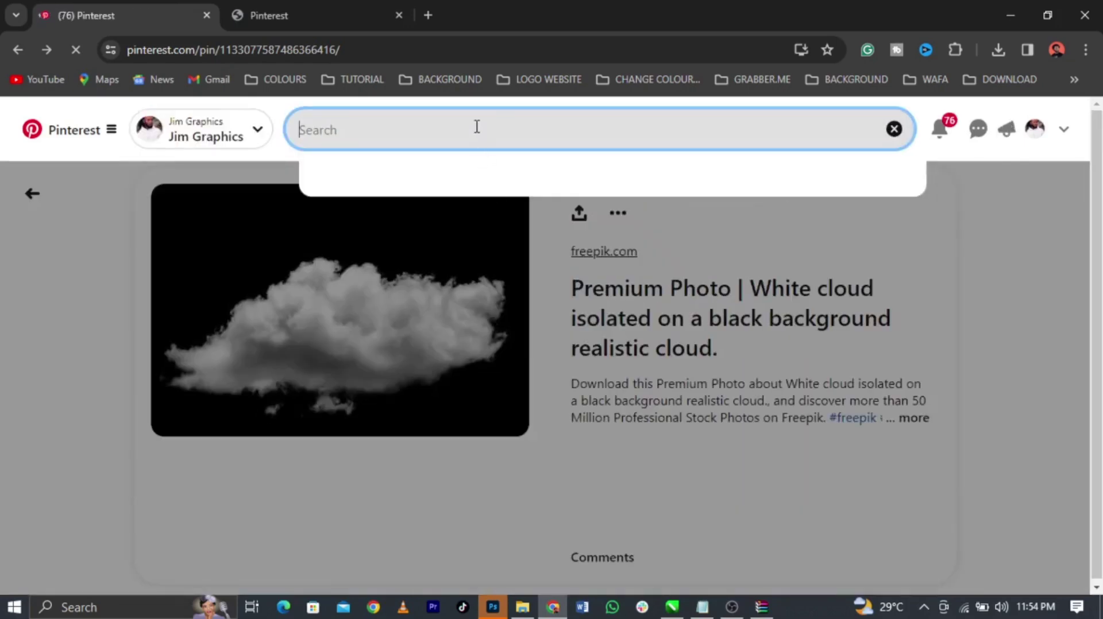
pyautogui.write('smo')
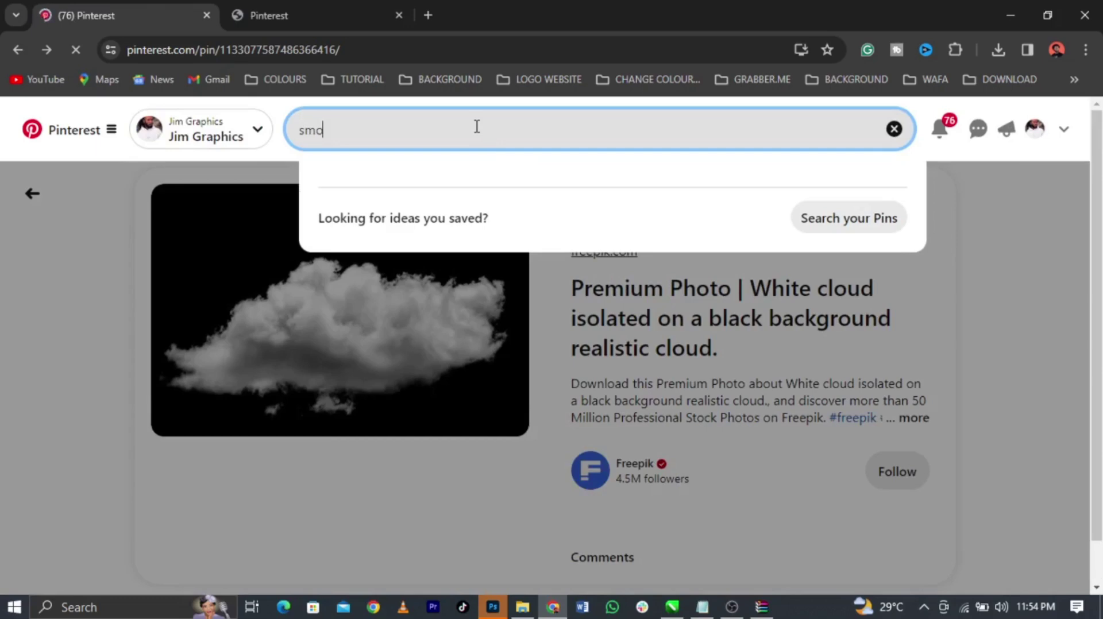
pyautogui.write('ke backgr')
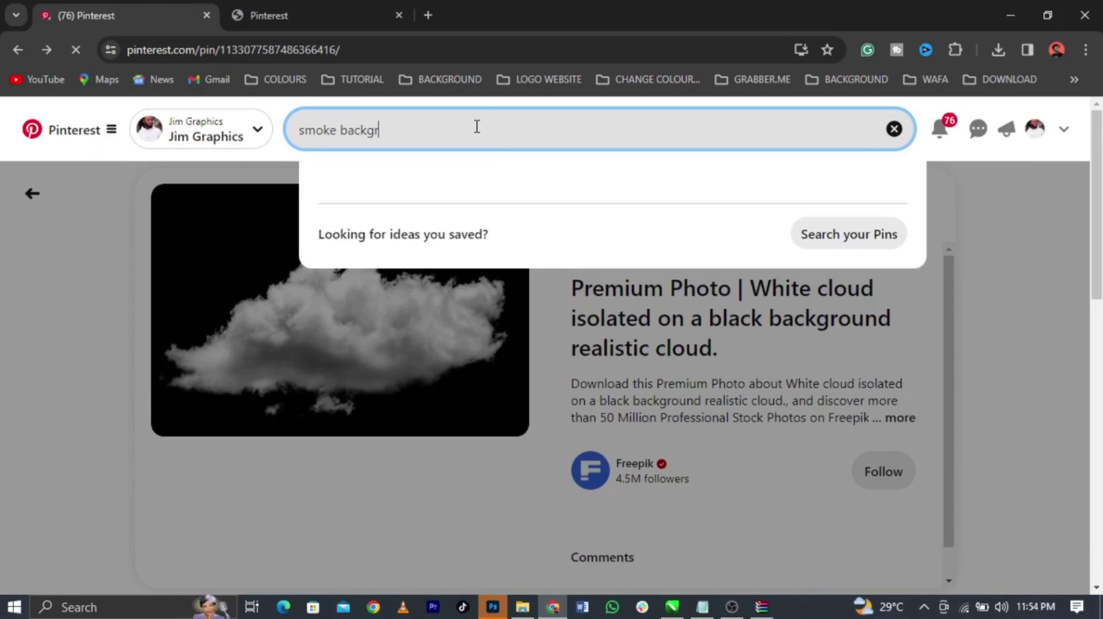
pyautogui.write('ound')
pyautogui.press('Return')
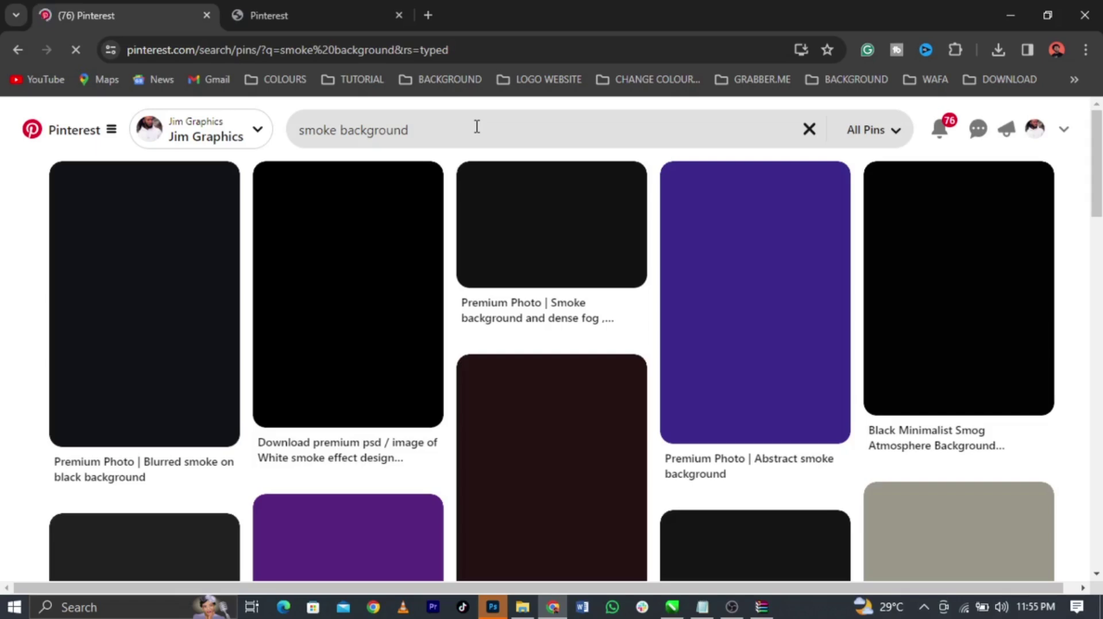
# Browse the results and open the Smoke background pin
pyautogui.scroll(-6, 733, 273)
pyautogui.scroll(6, 773, 279)
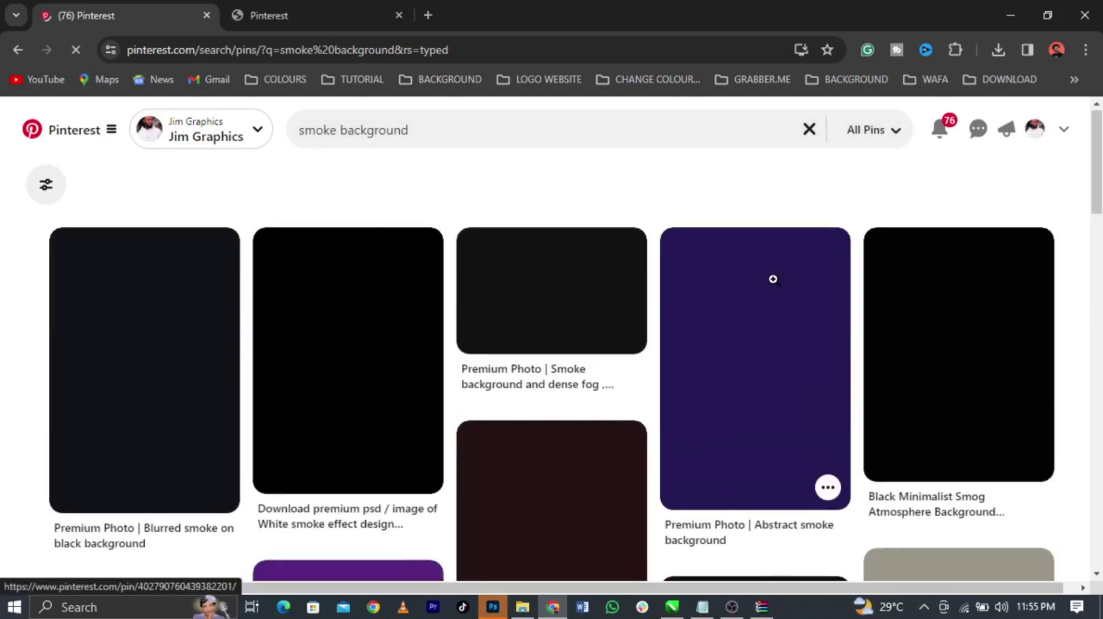
pyautogui.scroll(-10, 773, 278)
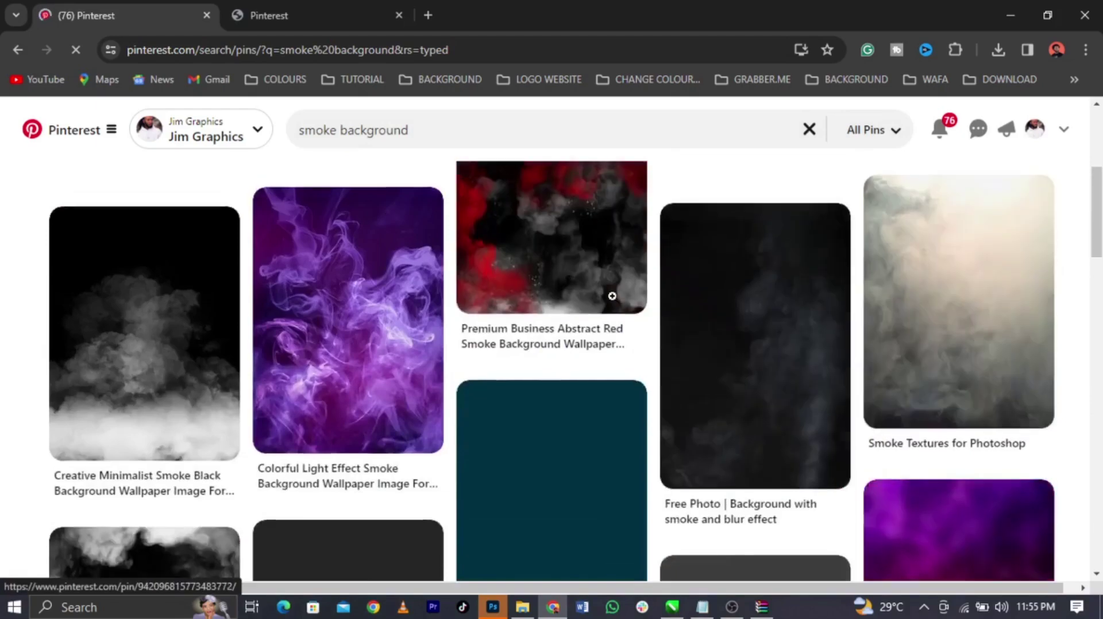
pyautogui.scroll(3, 614, 297)
pyautogui.scroll(-5, 613, 297)
pyautogui.scroll(-8, 614, 297)
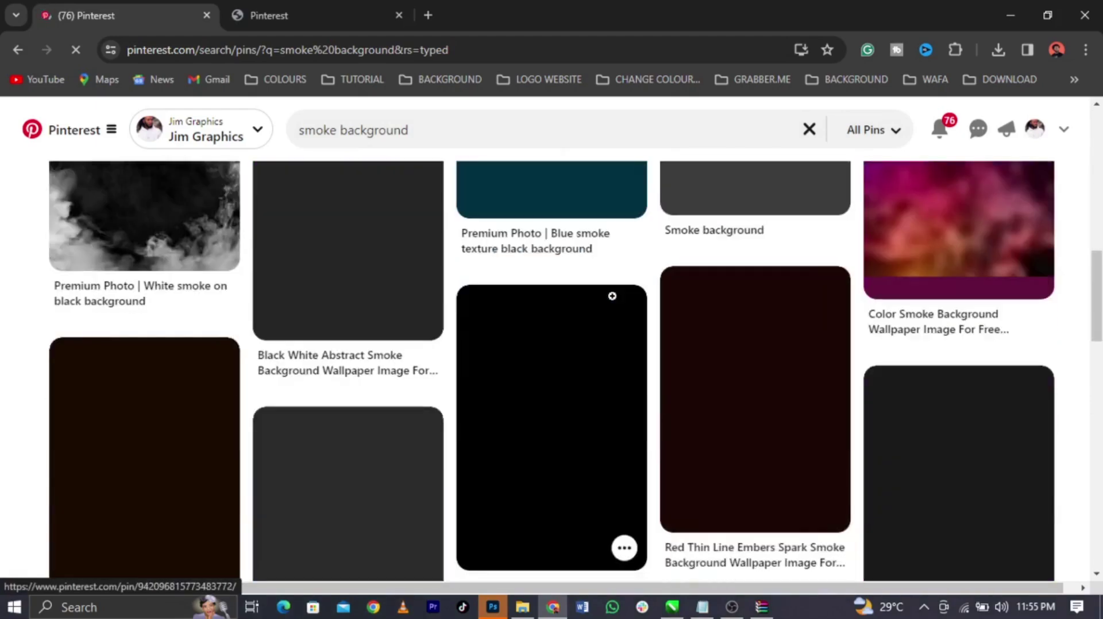
pyautogui.scroll(8, 613, 297)
pyautogui.scroll(-3, 614, 297)
pyautogui.scroll(3, 613, 299)
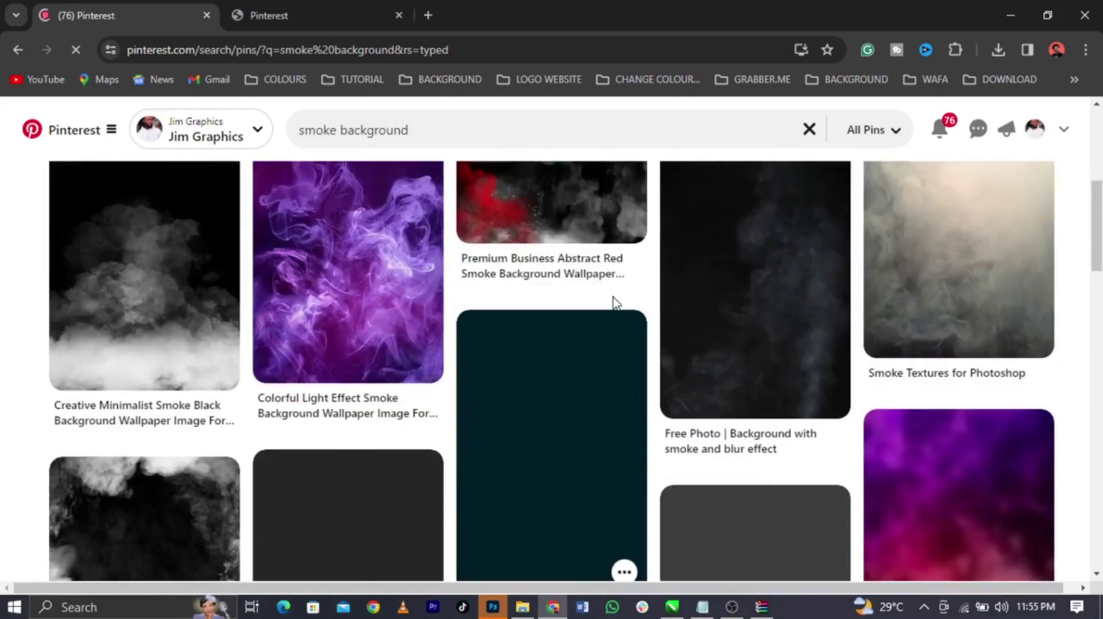
pyautogui.scroll(-6, 612, 296)
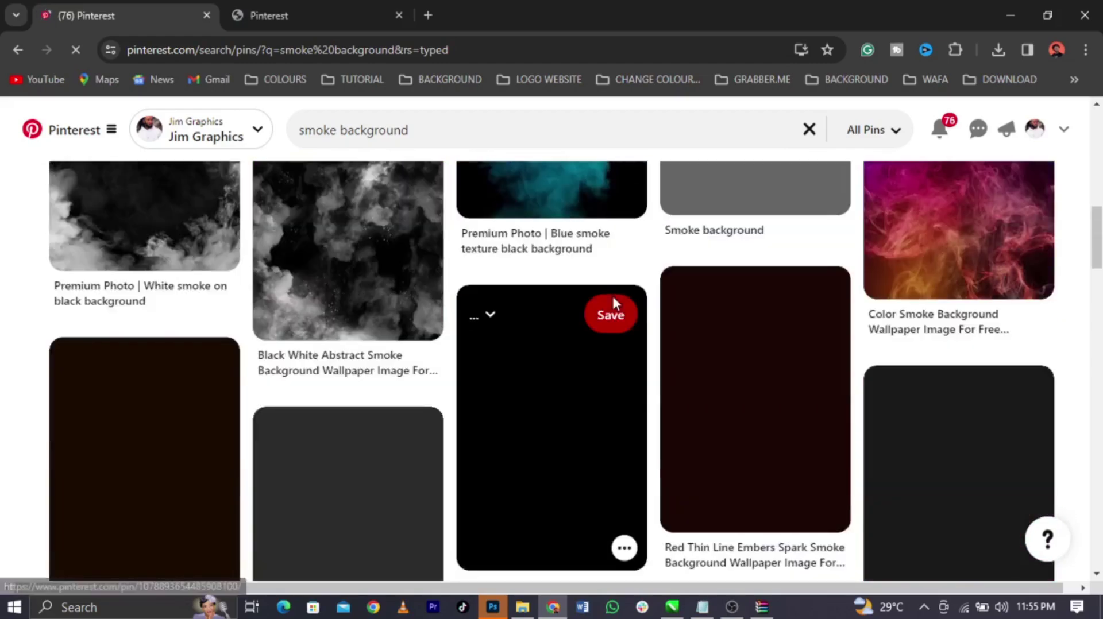
pyautogui.scroll(3, 1064, 336)
pyautogui.scroll(6, 1077, 339)
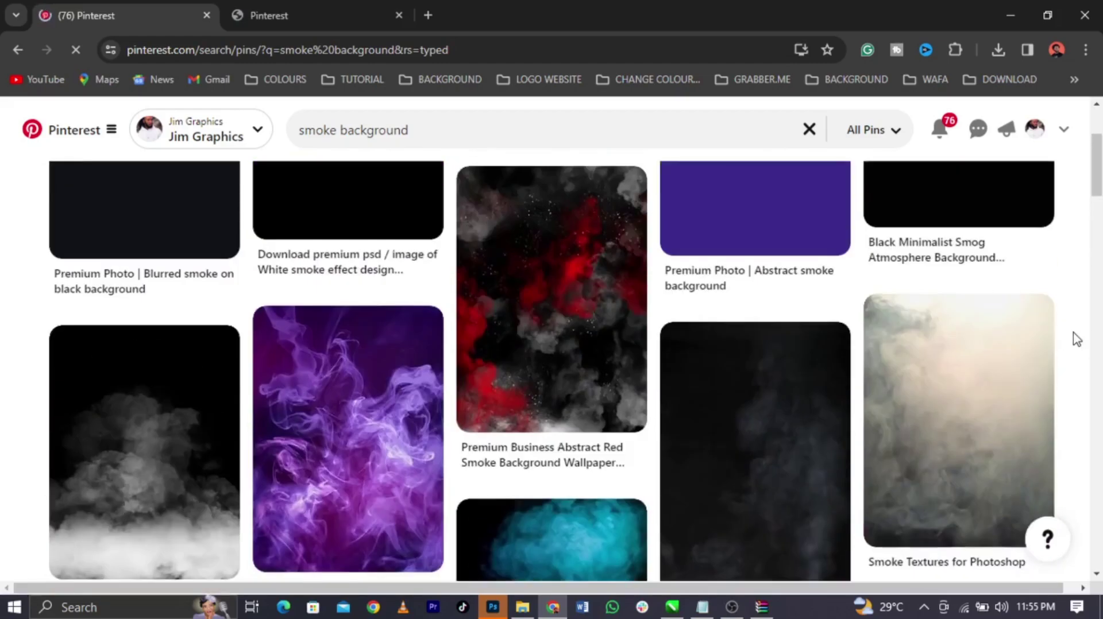
pyautogui.scroll(-11, 1077, 338)
pyautogui.scroll(-6, 1076, 339)
pyautogui.scroll(12, 1076, 339)
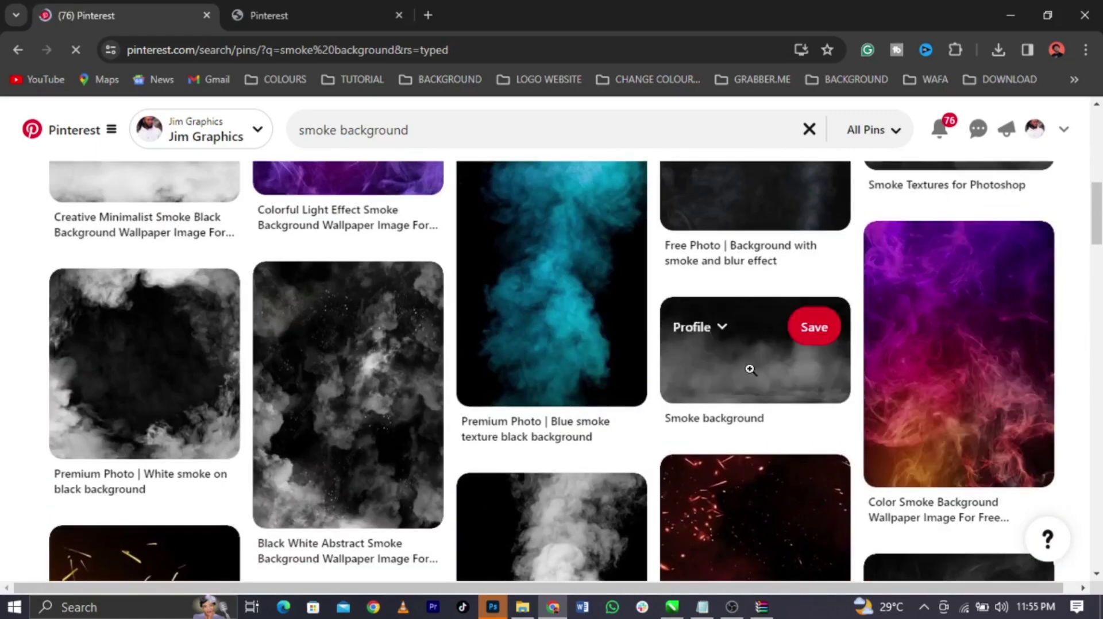
pyautogui.click(748, 367)
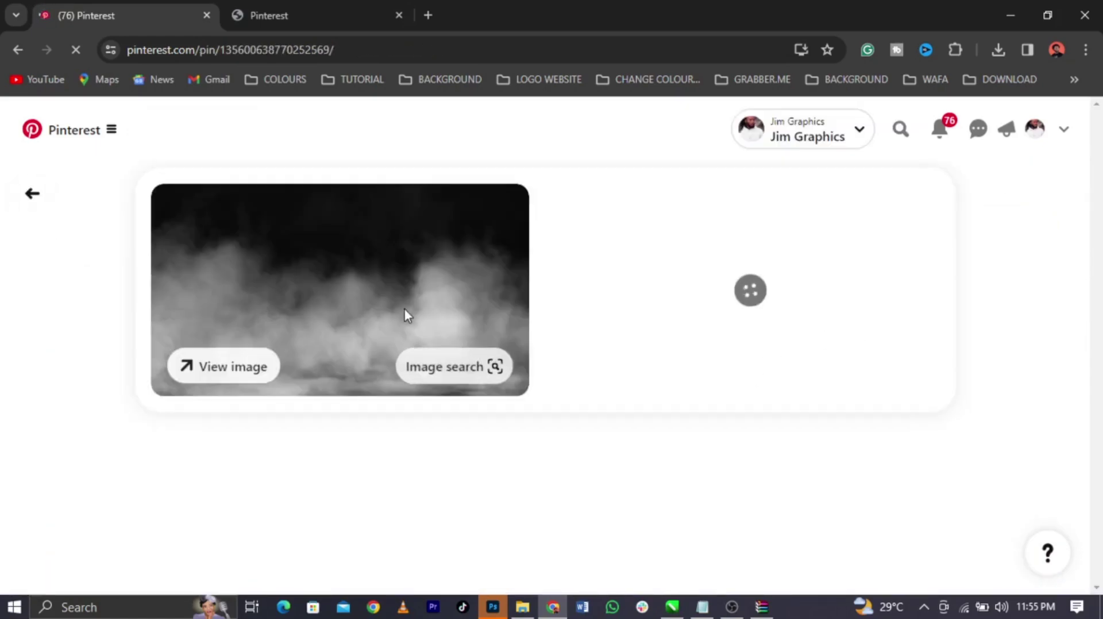
# Copy the smoke image's address, save the image to disk, and return to CorelDRAW
pyautogui.rightClick(406, 294)
pyautogui.click(378, 296)
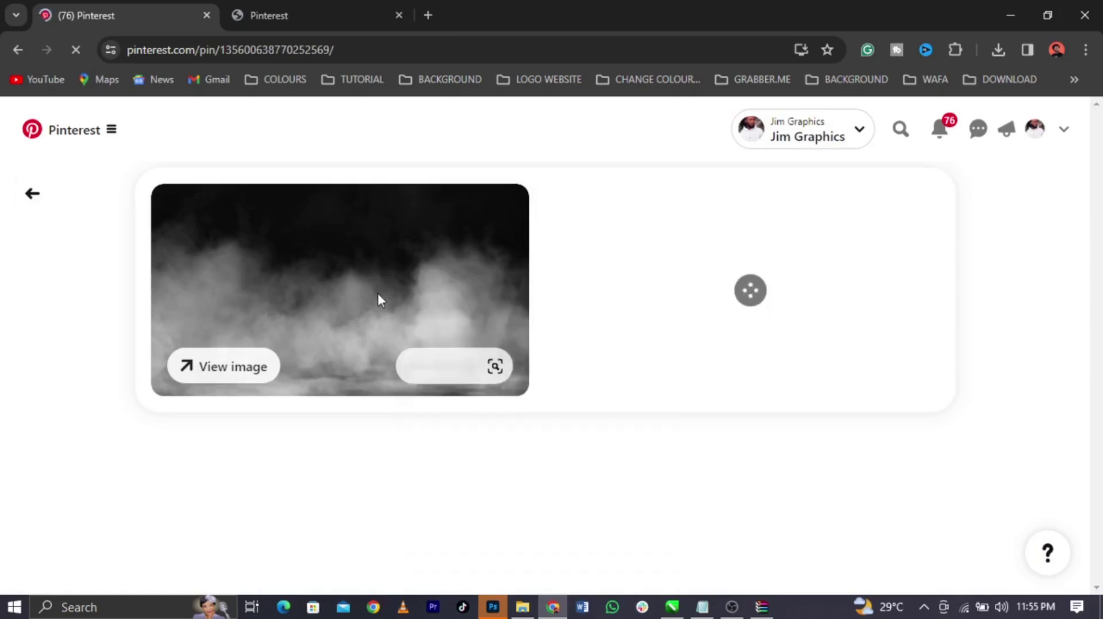
pyautogui.rightClick(377, 296)
pyautogui.click(428, 374)
pyautogui.rightClick(399, 313)
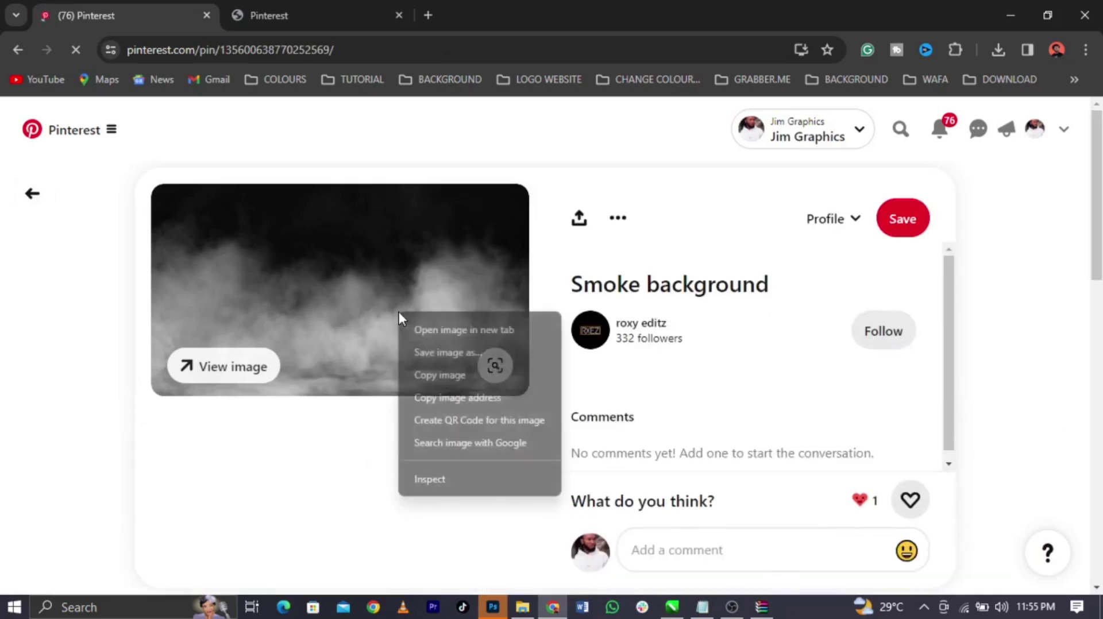
pyautogui.click(425, 357)
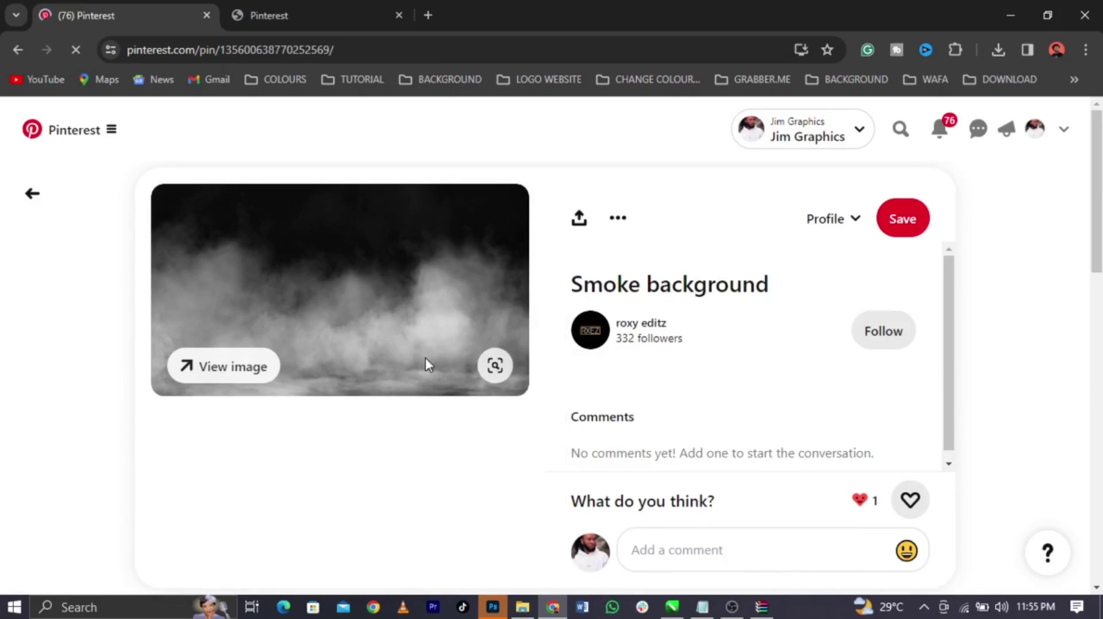
pyautogui.click(670, 610)
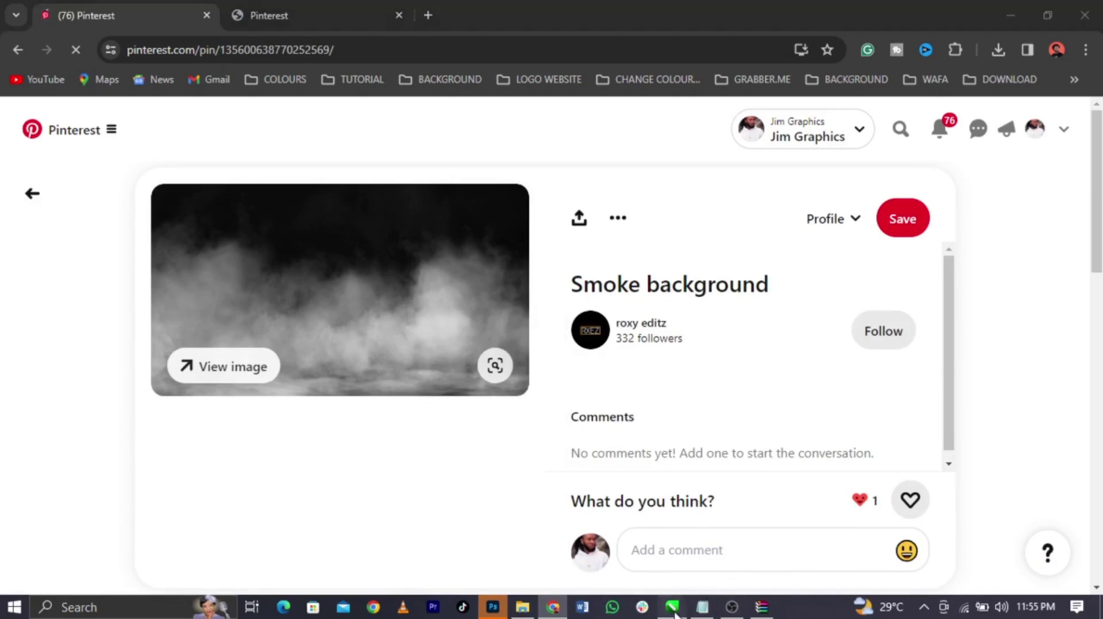
pyautogui.click(672, 608)
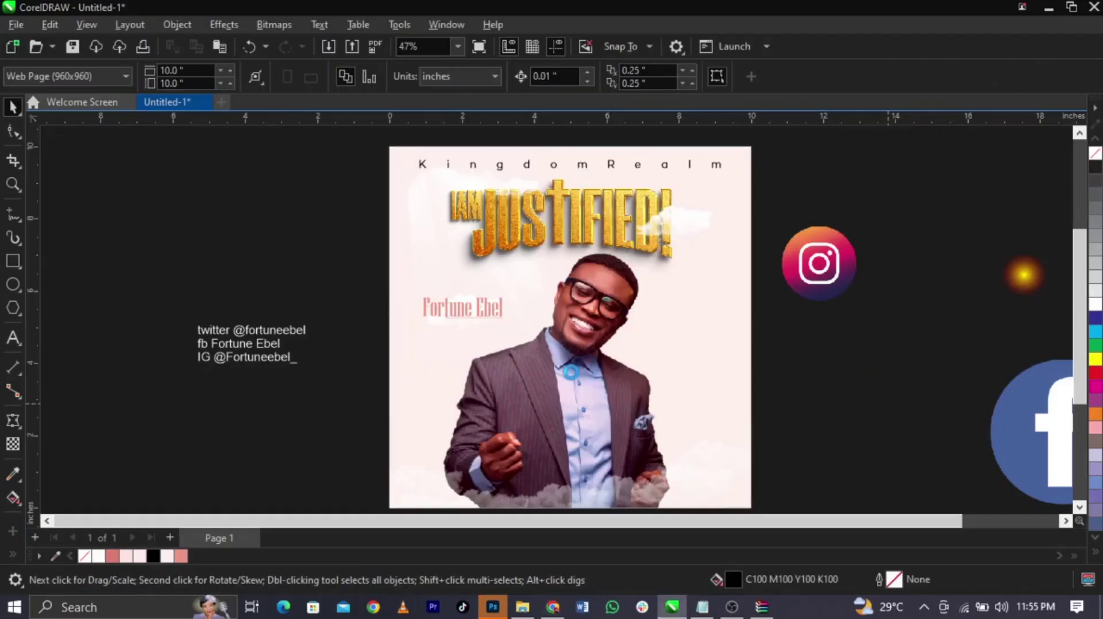
# Paste the smoke image and set its transparency merge mode to Screen
pyautogui.hotkey('ctrl', 'v')
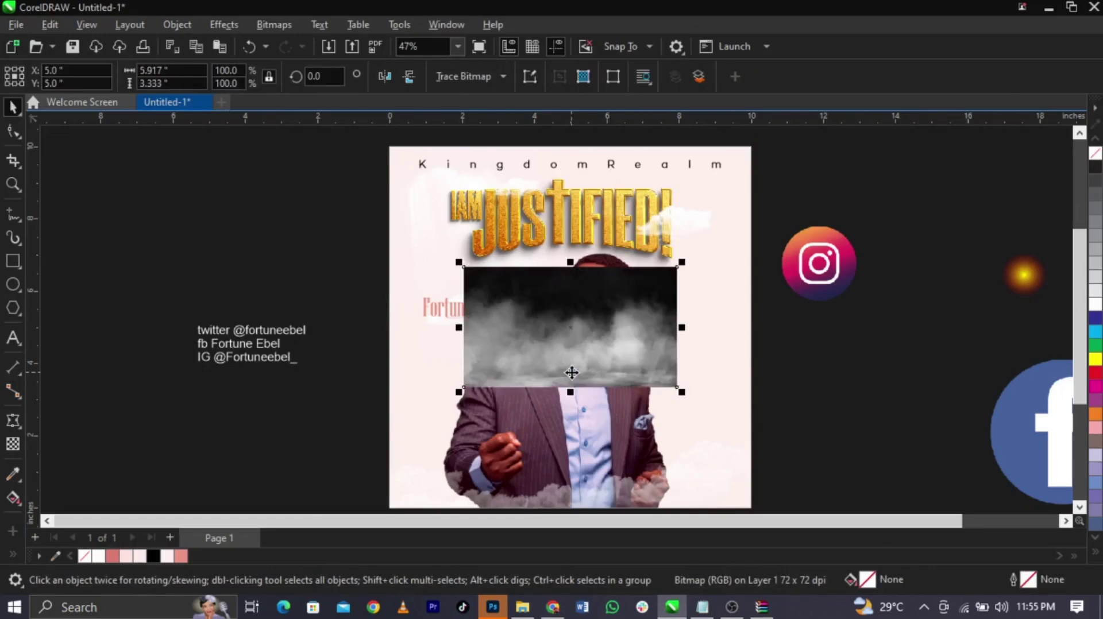
pyautogui.click(13, 446)
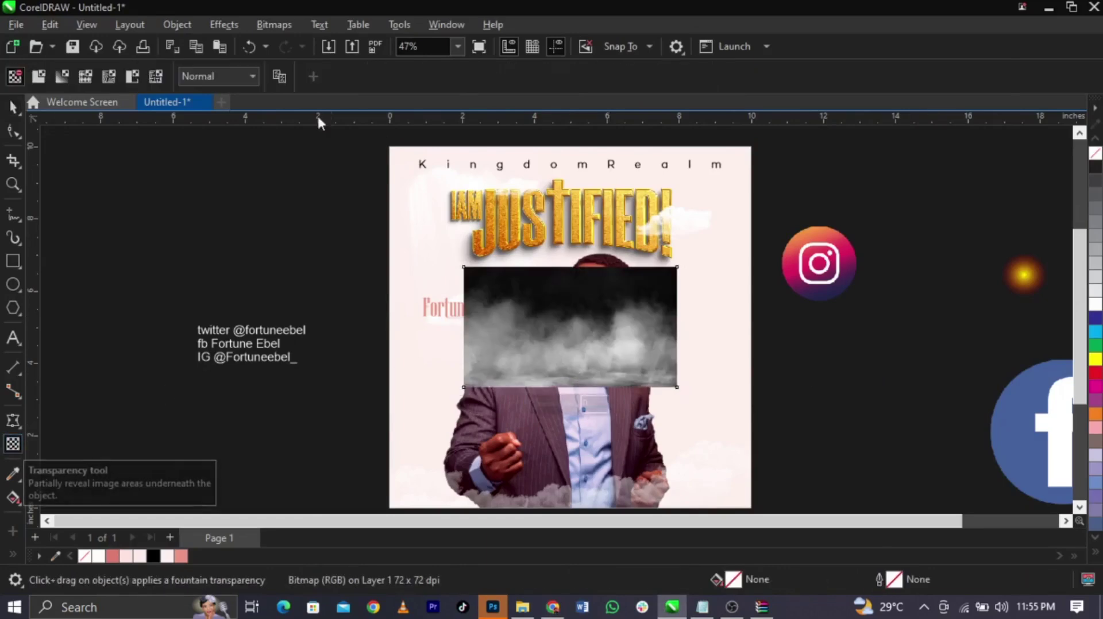
pyautogui.click(233, 77)
pyautogui.click(208, 386)
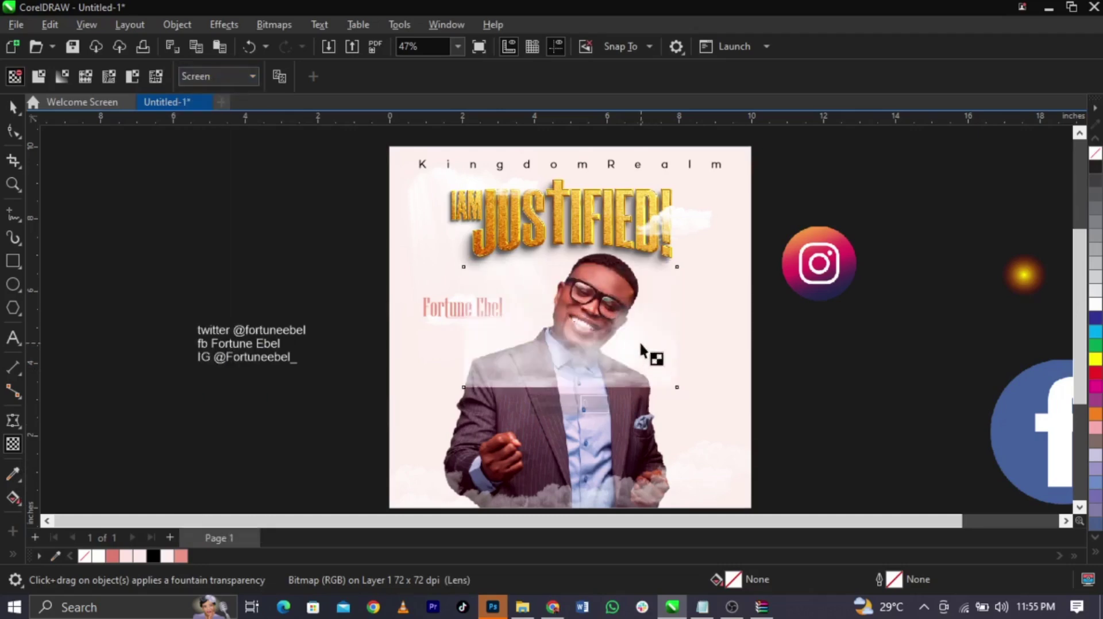
pyautogui.press('space')
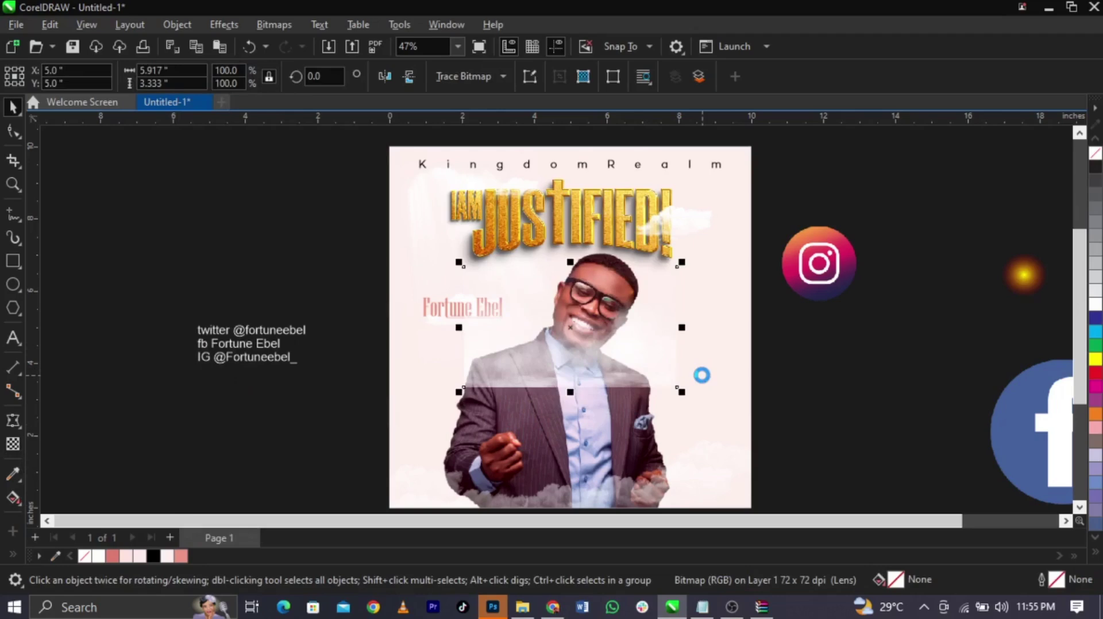
# Edit the PowerClip and delete the bottom clouds and grey bitmap pieces
pyautogui.click(698, 379)
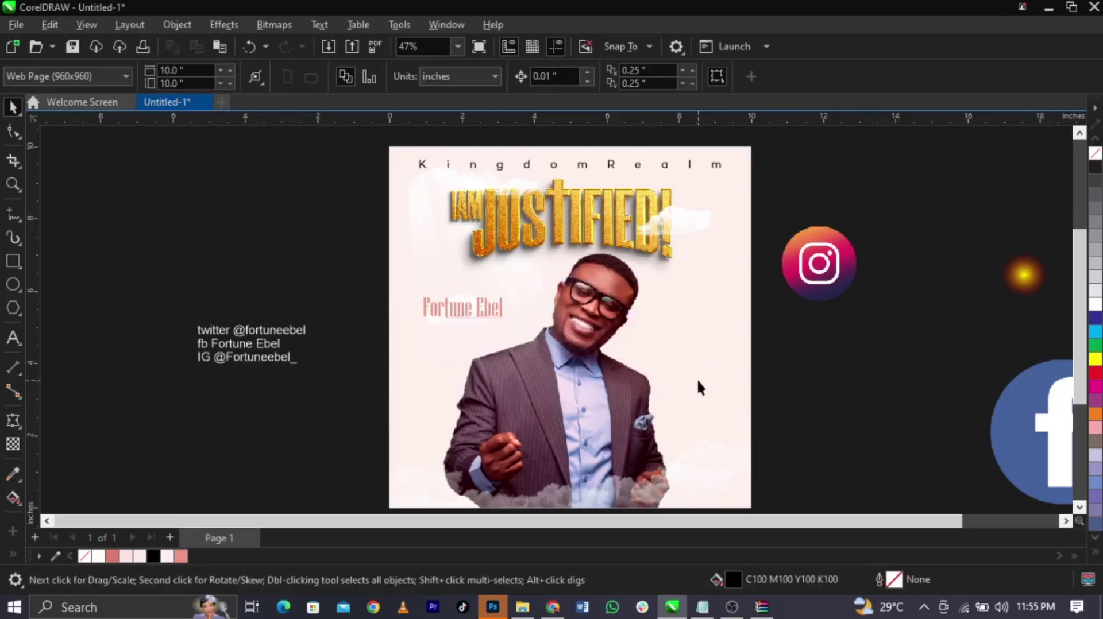
pyautogui.keyDown('ctrl'); pyautogui.click(638, 380); pyautogui.keyUp('ctrl')
pyautogui.moveTo(268, 428); pyautogui.dragTo(816, 426)
pyautogui.press('Delete')
pyautogui.click(738, 389)
pyautogui.press('Delete')
# Move the smoke image lower and enlarge it to about 179%
pyautogui.click(865, 405)
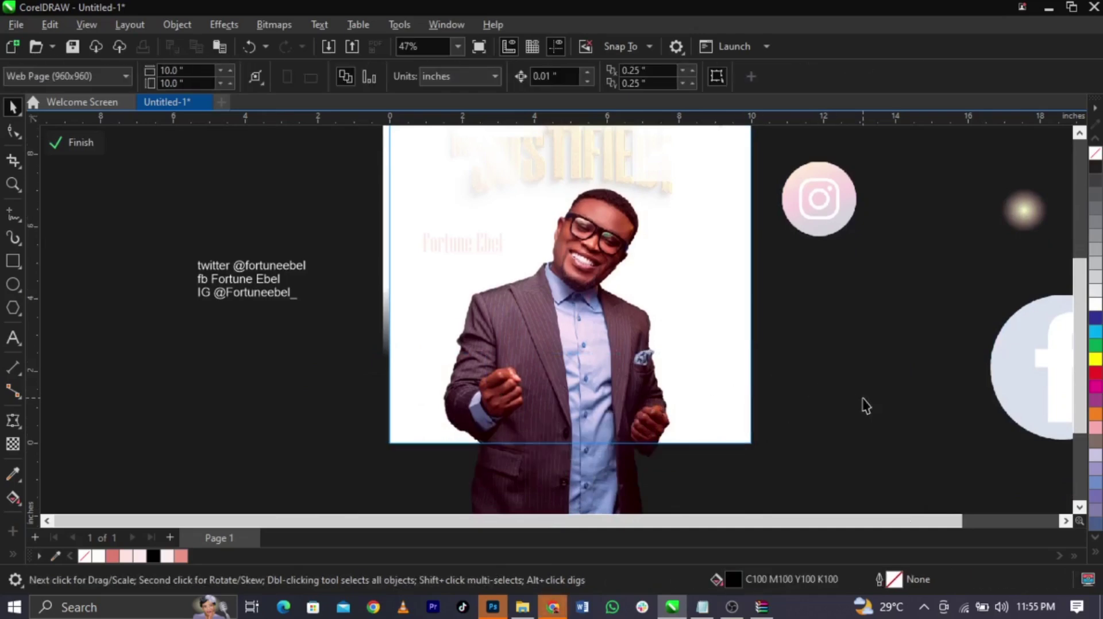
pyautogui.moveTo(645, 278); pyautogui.dragTo(665, 444)
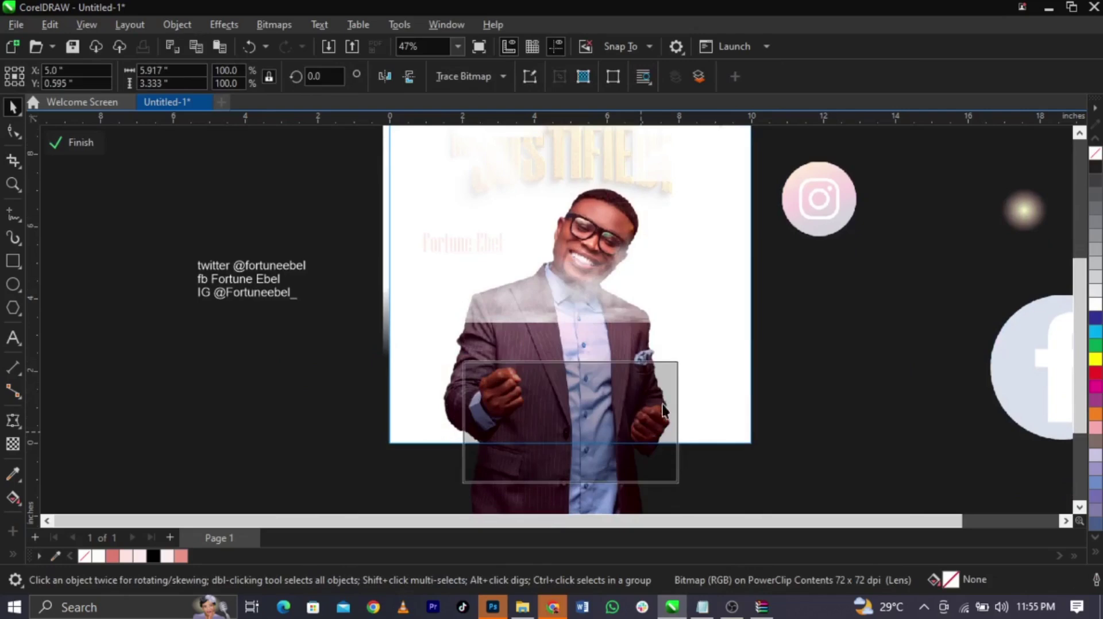
pyautogui.moveTo(682, 359); pyautogui.dragTo(773, 302)
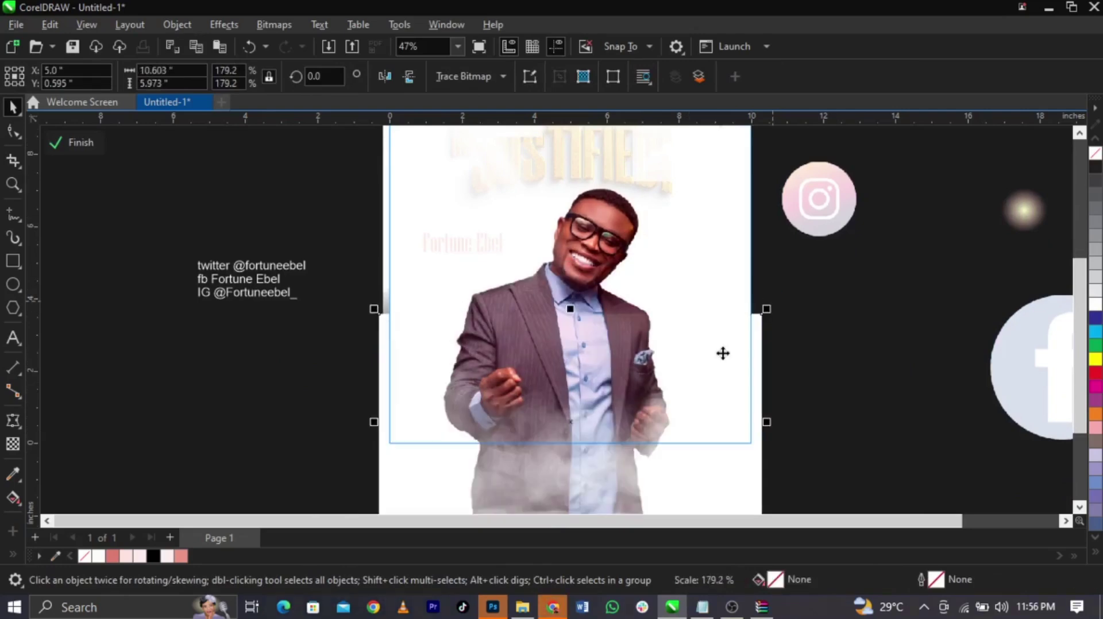
pyautogui.moveTo(721, 352); pyautogui.dragTo(719, 339)
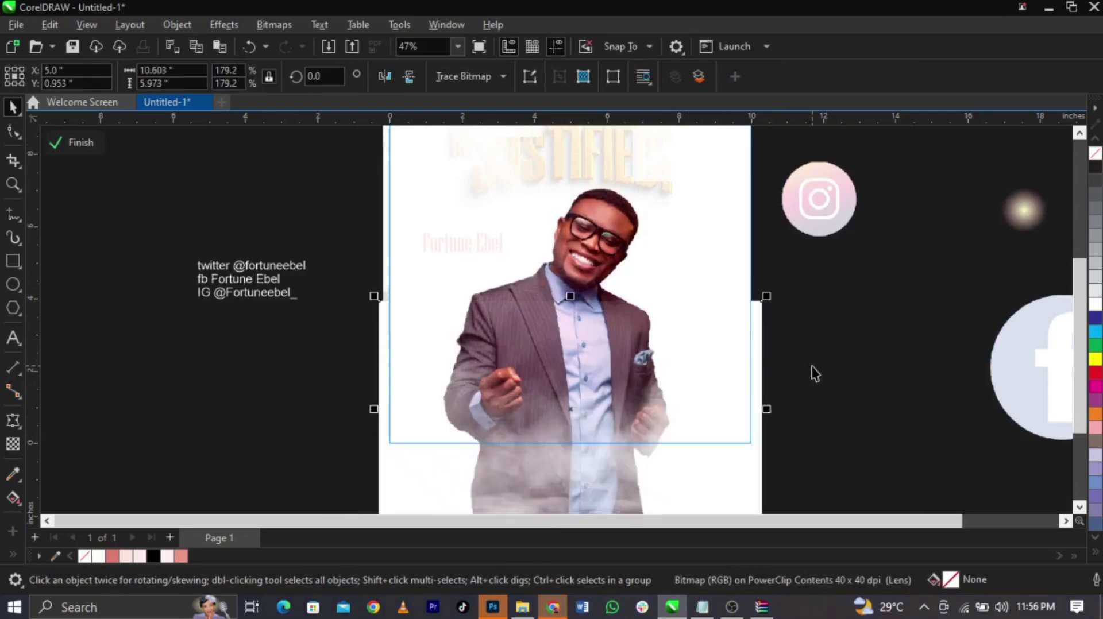
# Give the smoke a vertical fountain transparency fade, finish the PowerClip edit, and fit the view
pyautogui.click(13, 443)
pyautogui.moveTo(582, 406); pyautogui.dragTo(583, 314)
pyautogui.moveTo(581, 408); pyautogui.dragTo(580, 418)
pyautogui.keyDown('ctrl'); pyautogui.click(809, 416); pyautogui.keyUp('ctrl')
pyautogui.press('space')
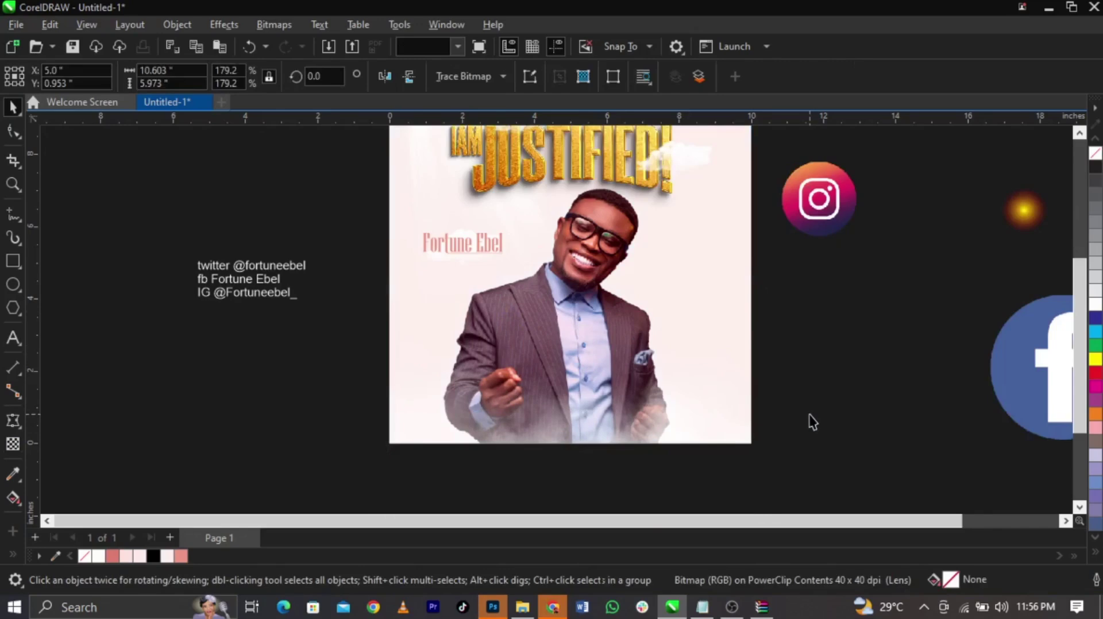
pyautogui.click(809, 415)
pyautogui.press('F4')
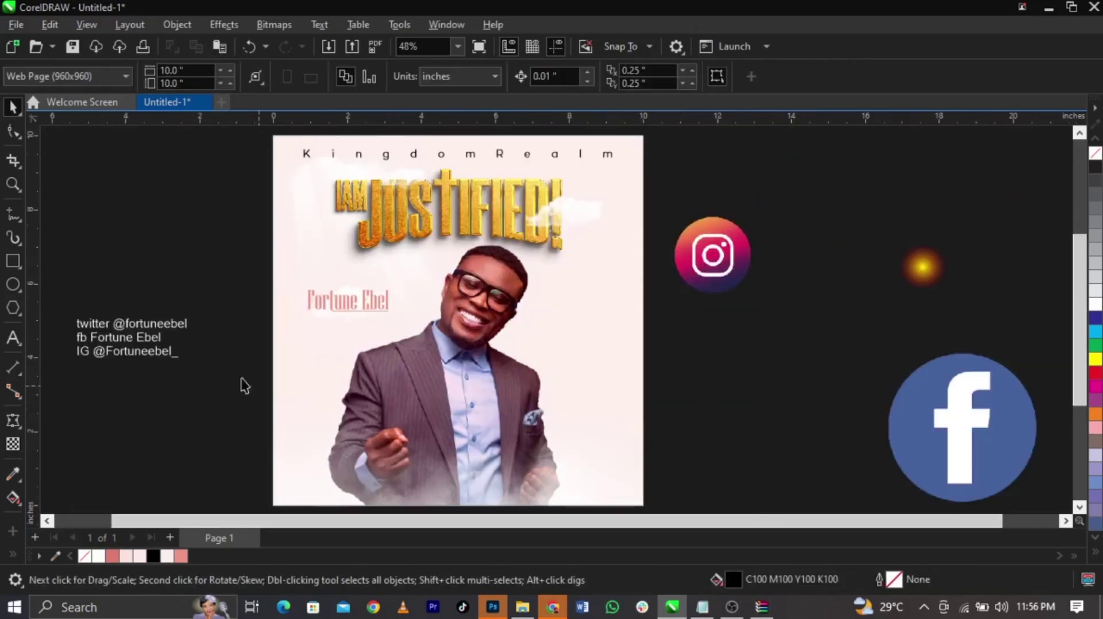
# Replace the three old social handle lines with the pasted handles text
pyautogui.doubleClick(161, 344)
pyautogui.moveTo(191, 351); pyautogui.dragTo(64, 331)
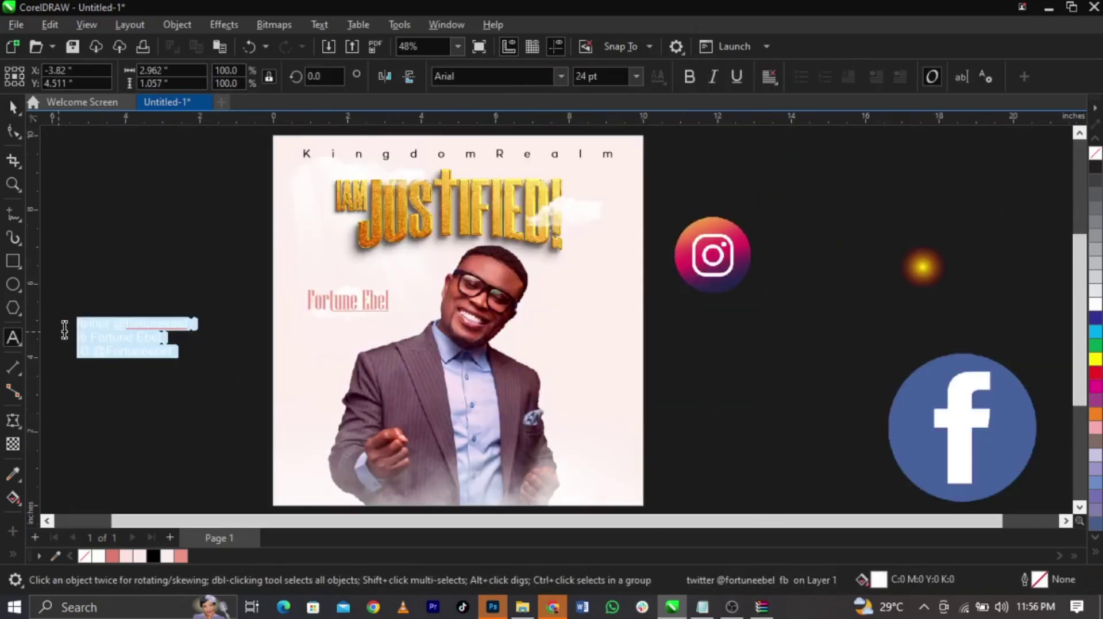
pyautogui.press('Delete')
pyautogui.click(568, 485)
pyautogui.hotkey('ctrl', 'v')
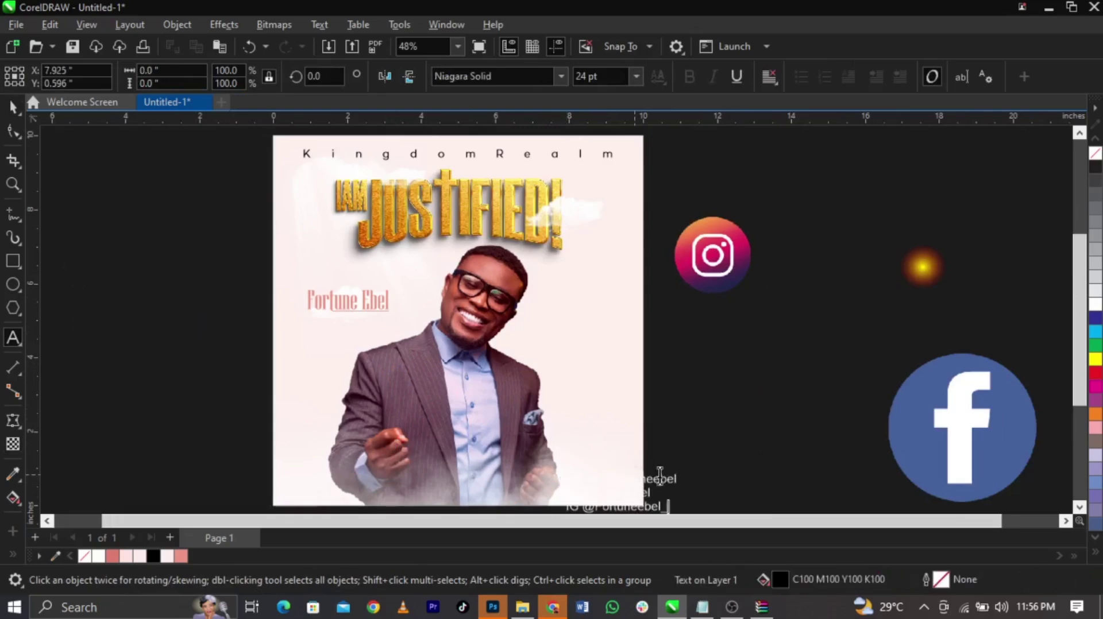
# Fill the pasted handles text black, shrink it slightly and set it to Campton Book
pyautogui.click(620, 480)
pyautogui.click(624, 484)
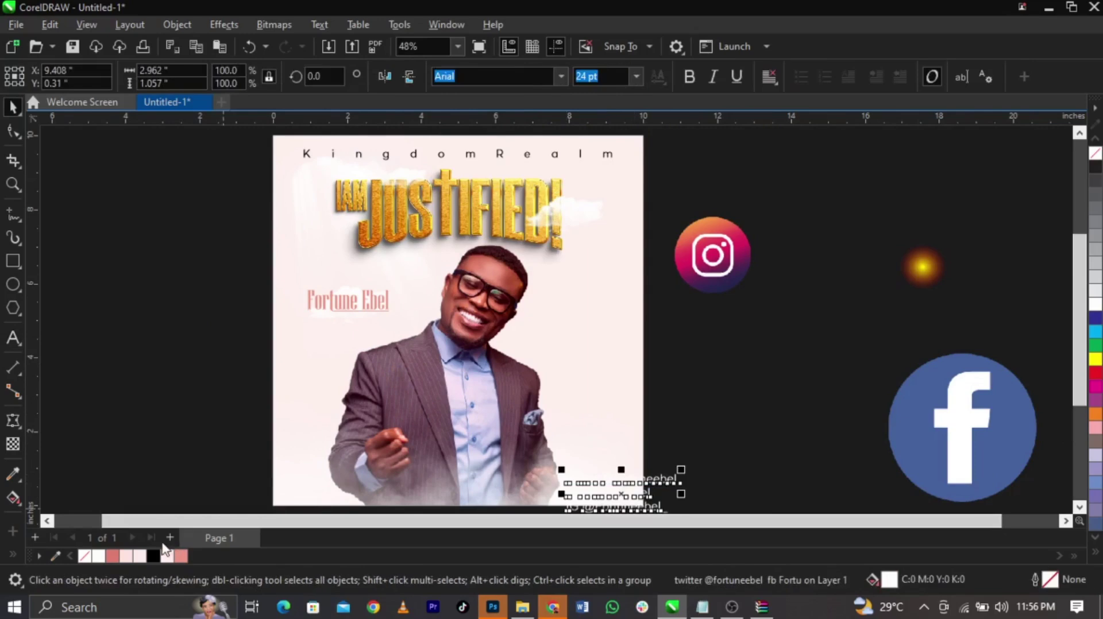
pyautogui.click(153, 554)
pyautogui.moveTo(681, 469); pyautogui.dragTo(602, 485)
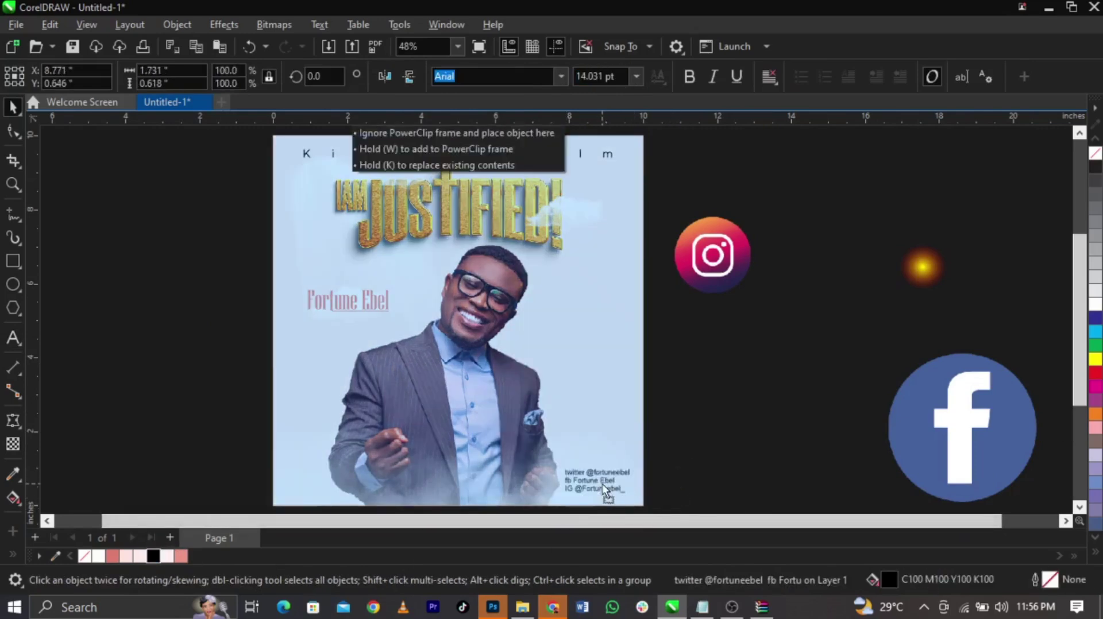
pyautogui.moveTo(562, 454); pyautogui.dragTo(677, 492)
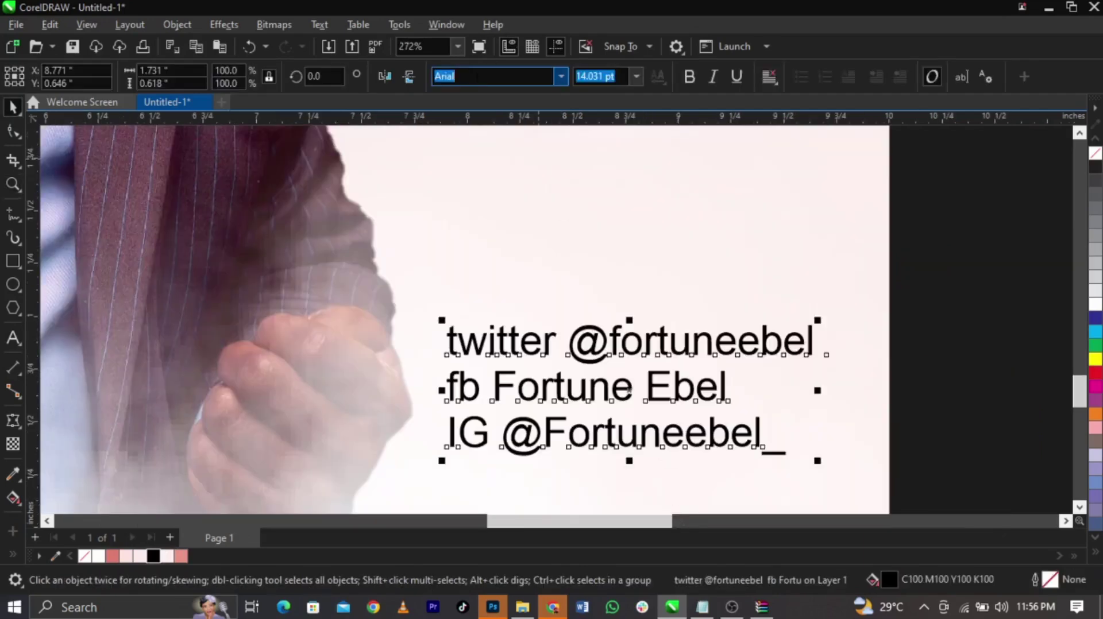
pyautogui.write('Campton Book')
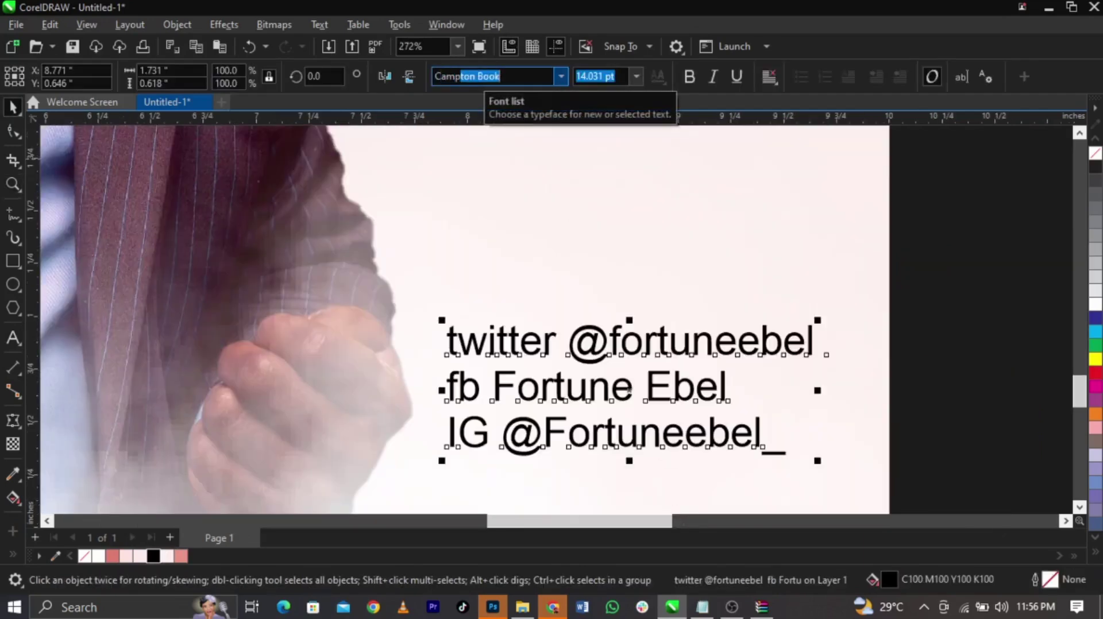
pyautogui.press('Return')
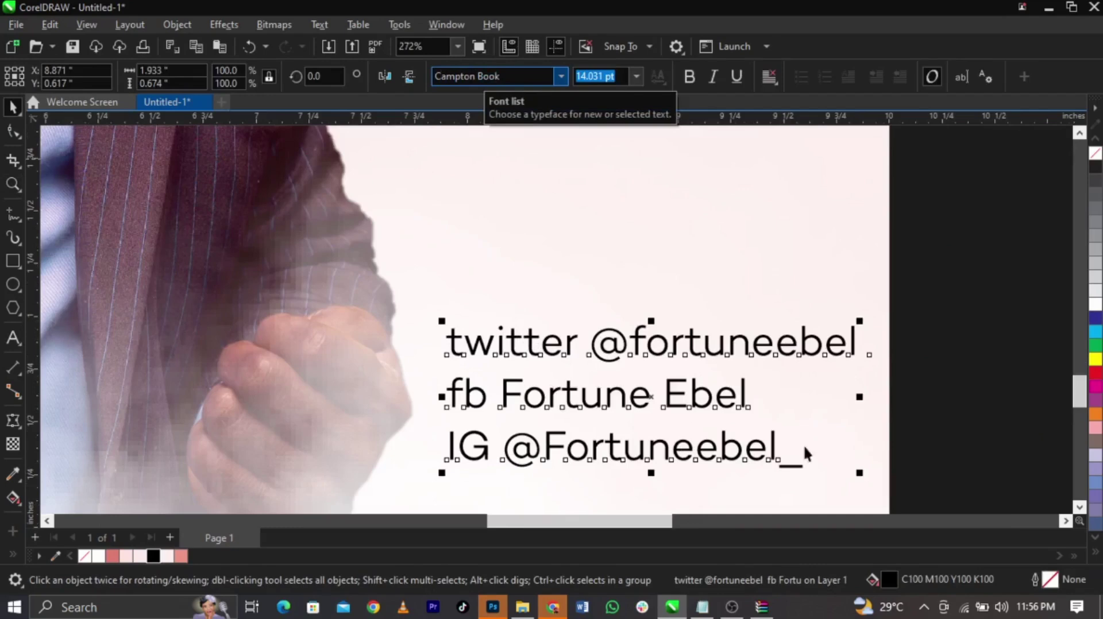
# Edit the handles into one line, removing the twitter handle and the fb and IG labels
pyautogui.doubleClick(451, 391)
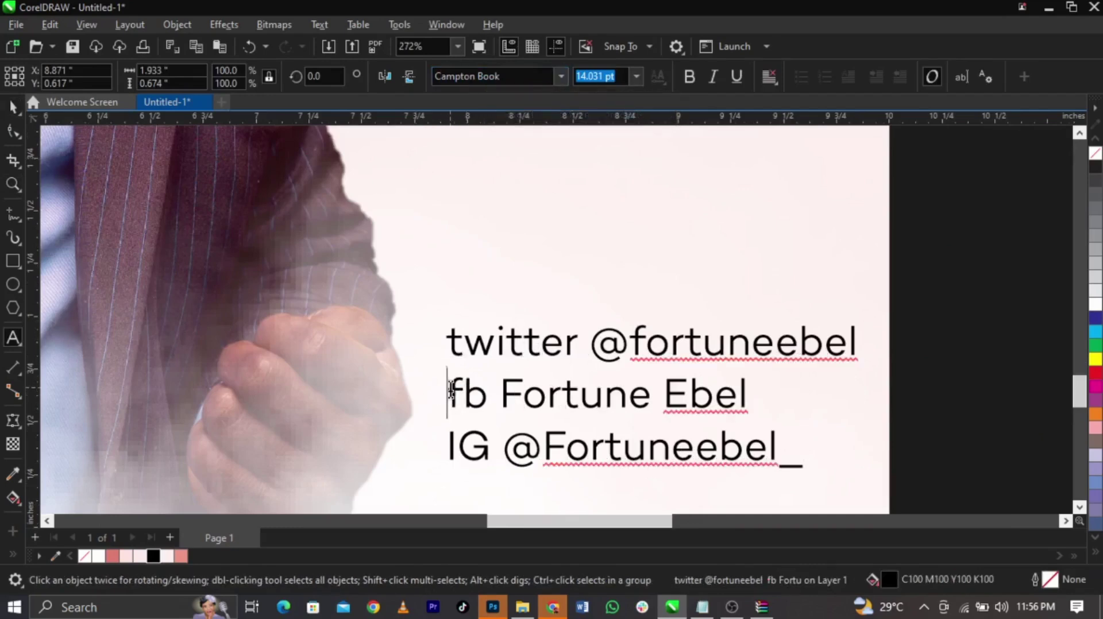
pyautogui.press('BackSpace')
pyautogui.press('BackSpace')
pyautogui.press('BackSpace')
pyautogui.press('BackSpace')
pyautogui.press('BackSpace')
pyautogui.press('BackSpace')
pyautogui.press('BackSpace')
pyautogui.press('BackSpace')
pyautogui.press('BackSpace')
pyautogui.press('BackSpace')
pyautogui.press('BackSpace')
pyautogui.press('BackSpace')
pyautogui.press('BackSpace')
pyautogui.press('BackSpace')
pyautogui.press('BackSpace')
pyautogui.press('BackSpace')
pyautogui.press('BackSpace')
pyautogui.press('BackSpace')
pyautogui.press('BackSpace')
pyautogui.press('BackSpace')
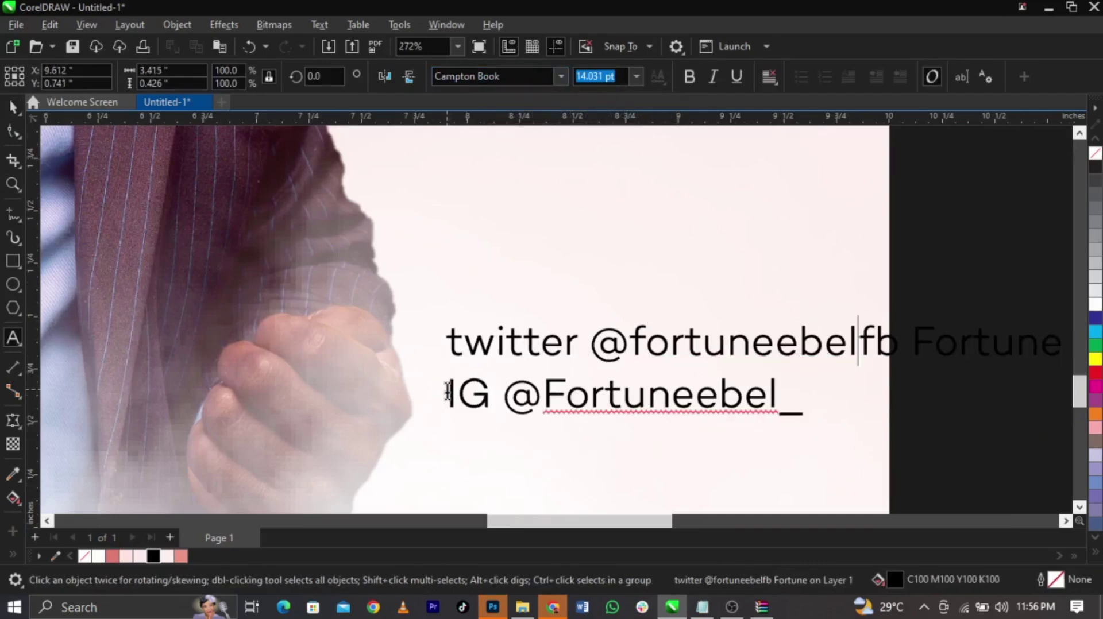
pyautogui.press('BackSpace')
pyautogui.press('BackSpace')
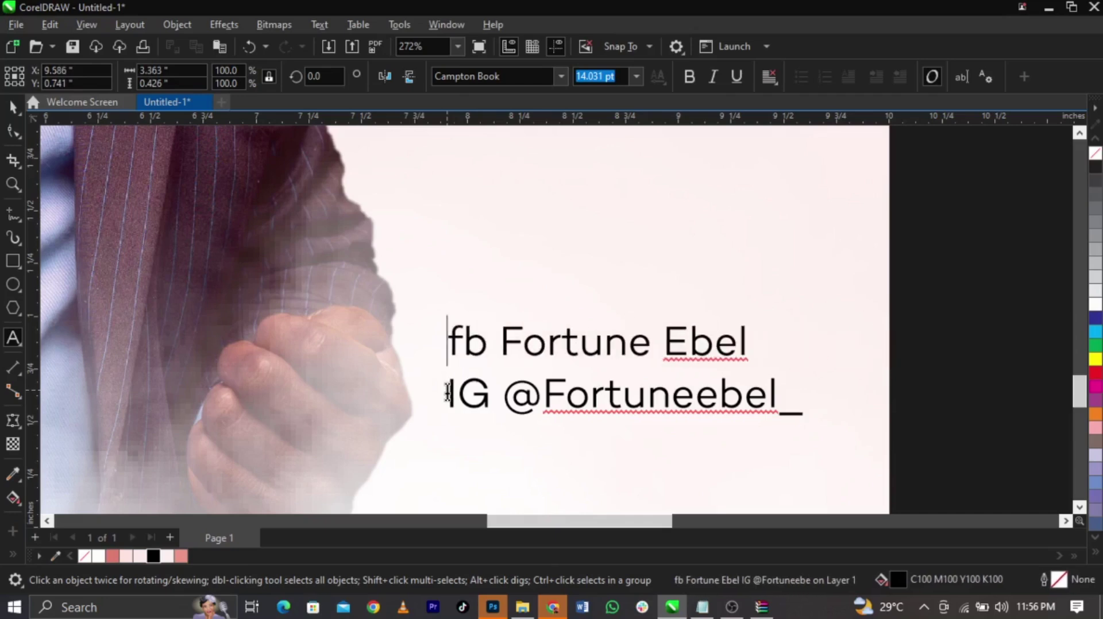
pyautogui.click(448, 393)
pyautogui.press('BackSpace')
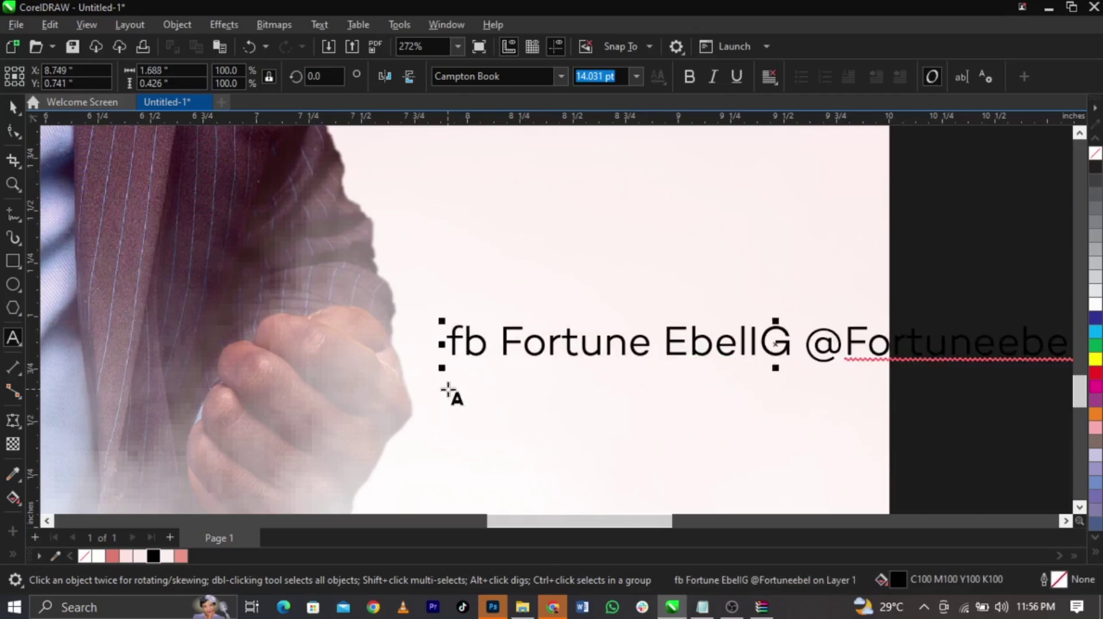
pyautogui.press('Delete')
pyautogui.press('Delete')
pyautogui.press('Delete')
pyautogui.press('Left')
pyautogui.press('Left')
pyautogui.press('Left')
pyautogui.press('Left')
pyautogui.press('Left')
pyautogui.press('Left')
pyautogui.press('Left')
pyautogui.press('Left')
pyautogui.press('Left')
pyautogui.press('Left')
pyautogui.press('Left')
pyautogui.press('Left')
pyautogui.press('Left')
pyautogui.press('Left')
pyautogui.press('Left')
pyautogui.press('Left')
pyautogui.press('Left')
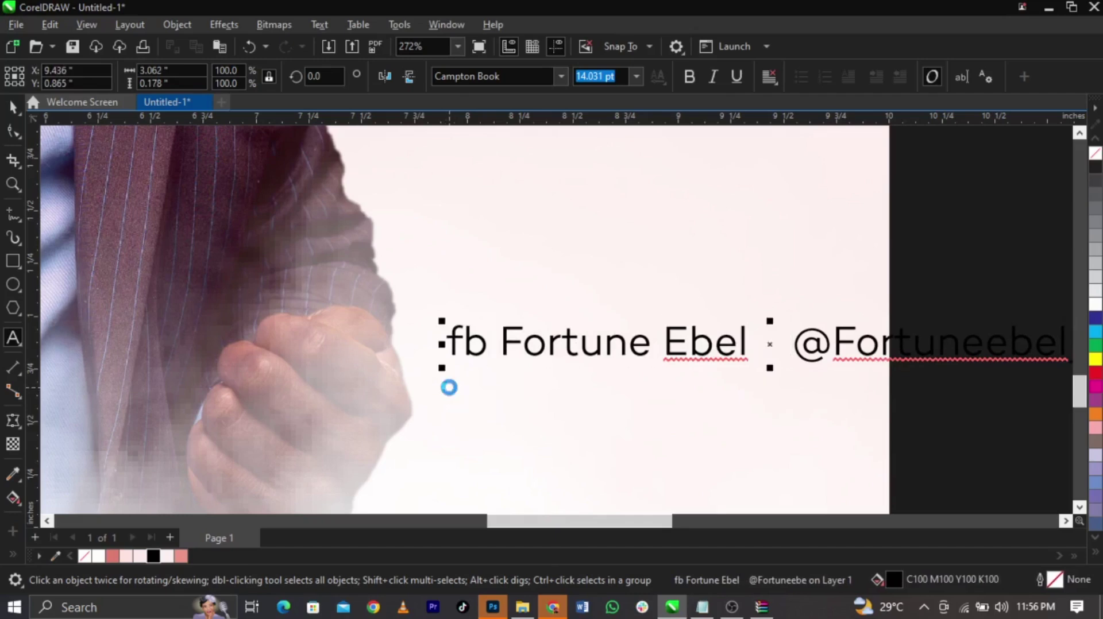
pyautogui.press('Delete')
pyautogui.press('BackSpace')
pyautogui.press('BackSpace')
pyautogui.hotkey('ctrl', 'space')
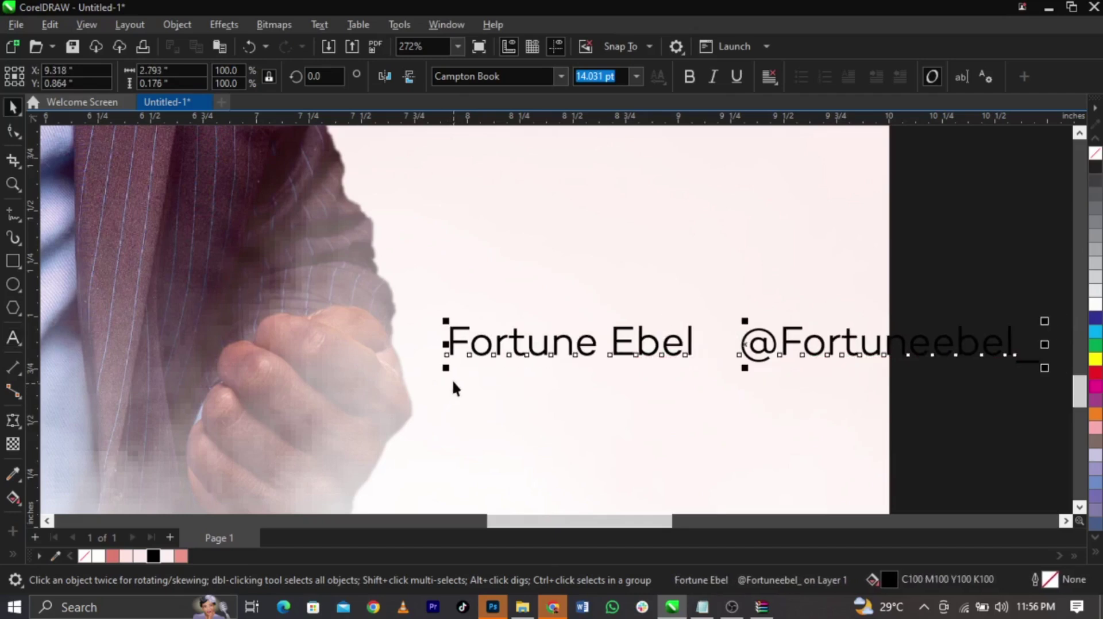
# Shrink the handles line, move it to the flyer's bottom, and bring the Facebook icon closer
pyautogui.moveTo(446, 372); pyautogui.dragTo(569, 377)
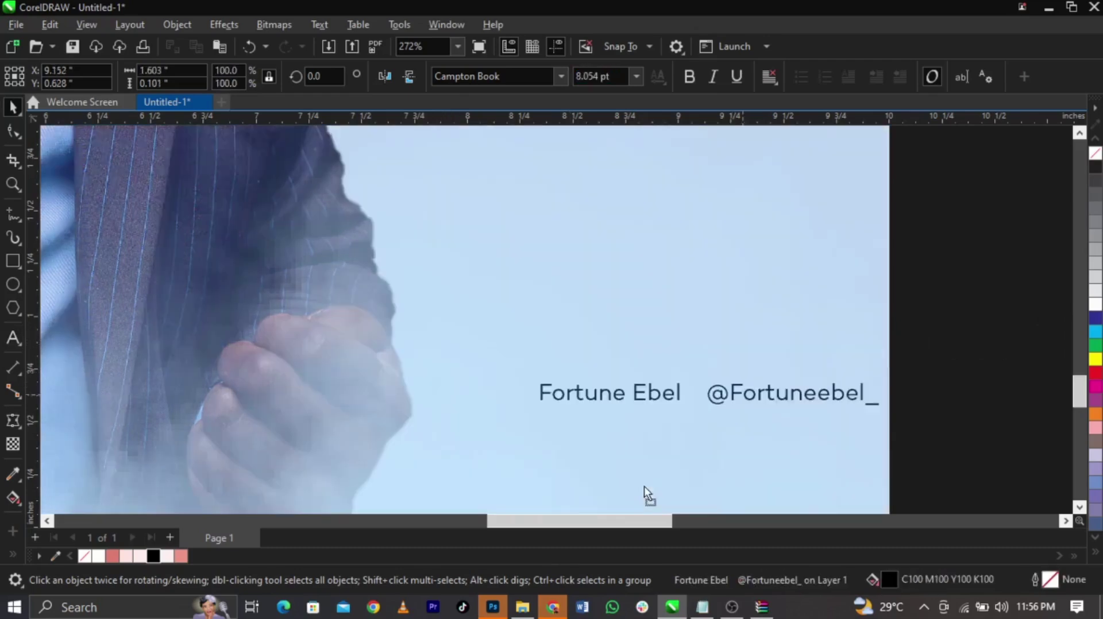
pyautogui.moveTo(644, 487); pyautogui.dragTo(642, 466)
pyautogui.press('F4')
pyautogui.moveTo(992, 423); pyautogui.dragTo(825, 423)
# Convert the Facebook icon to a 300 dpi bitmap, then to 1-bit black and white
pyautogui.click(285, 26)
pyautogui.click(289, 44)
pyautogui.click(566, 396)
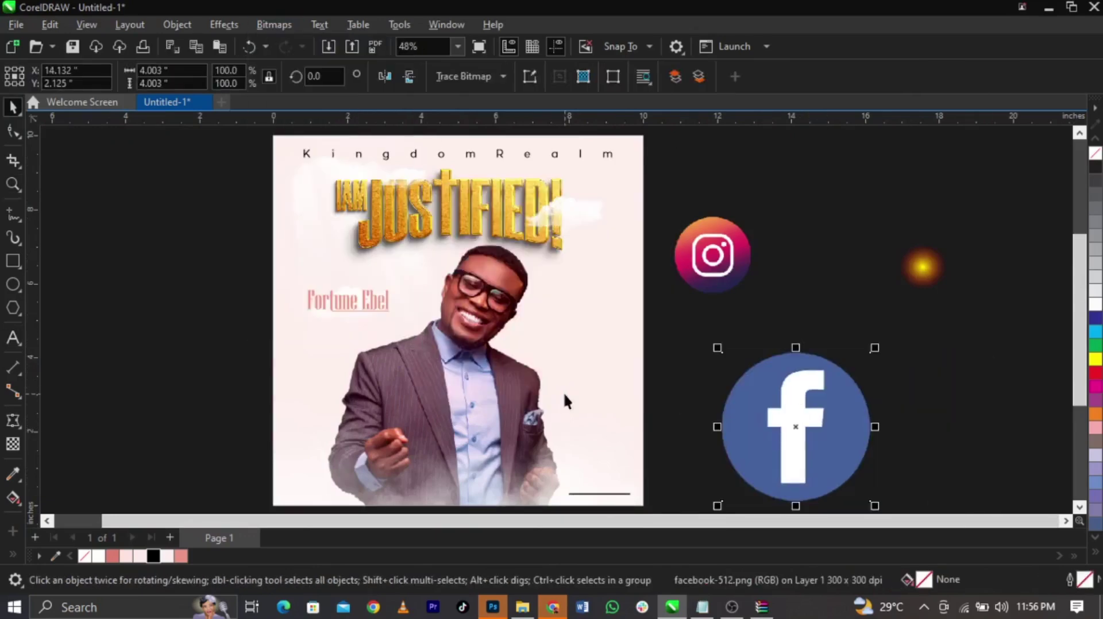
pyautogui.click(269, 26)
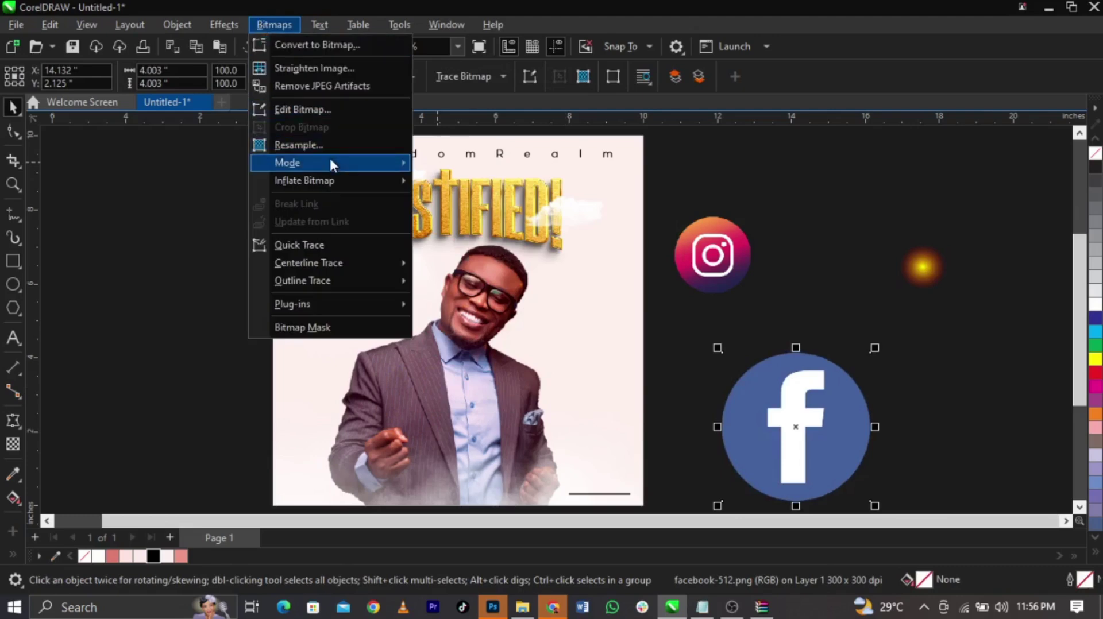
pyautogui.click(467, 165)
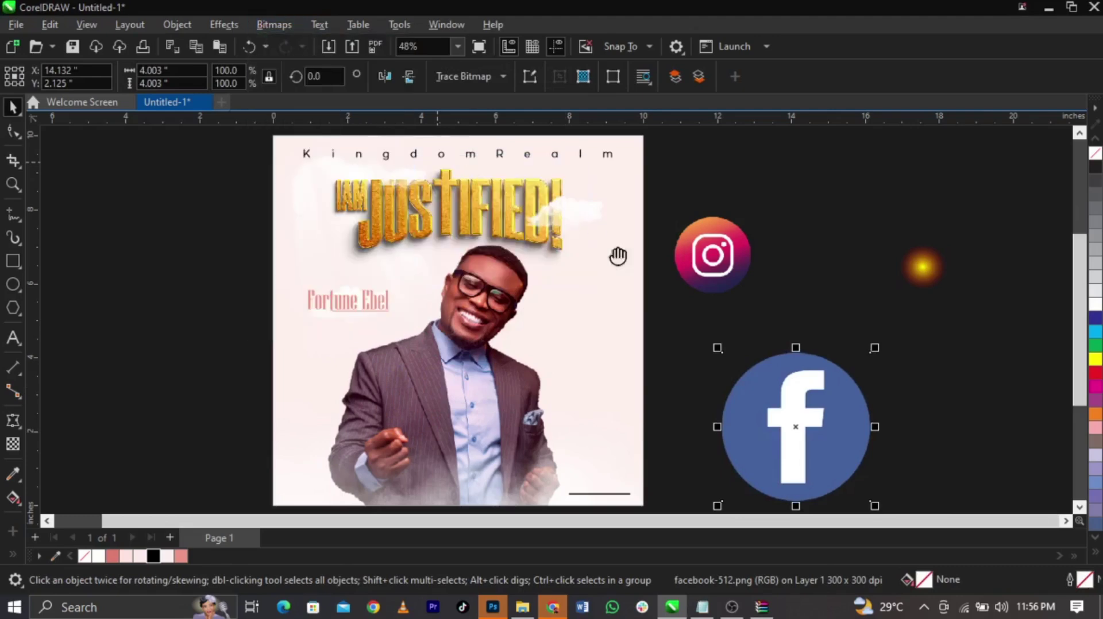
pyautogui.click(664, 482)
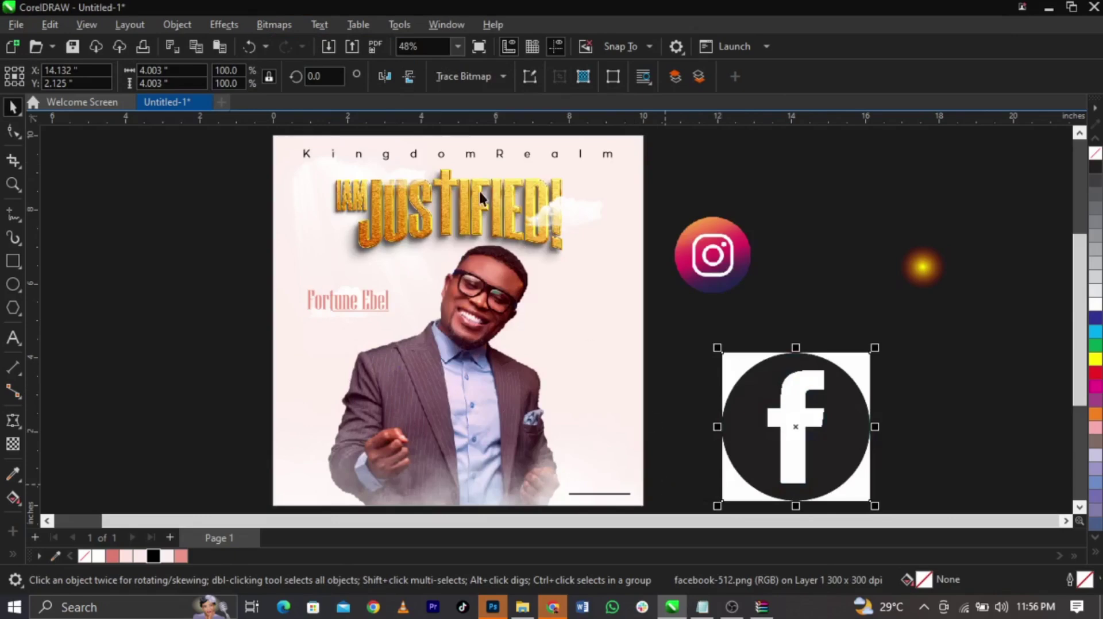
pyautogui.click(477, 80)
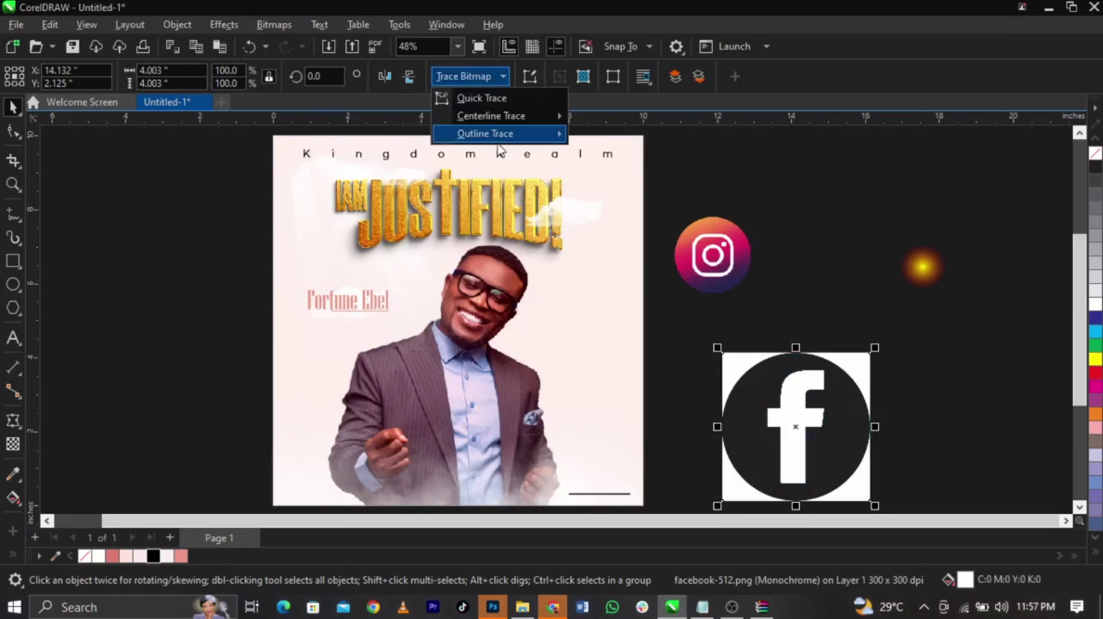
# Trace the monochrome Facebook icon with Outline Trace Line Art at Detail 100 and accept it
pyautogui.click(608, 138)
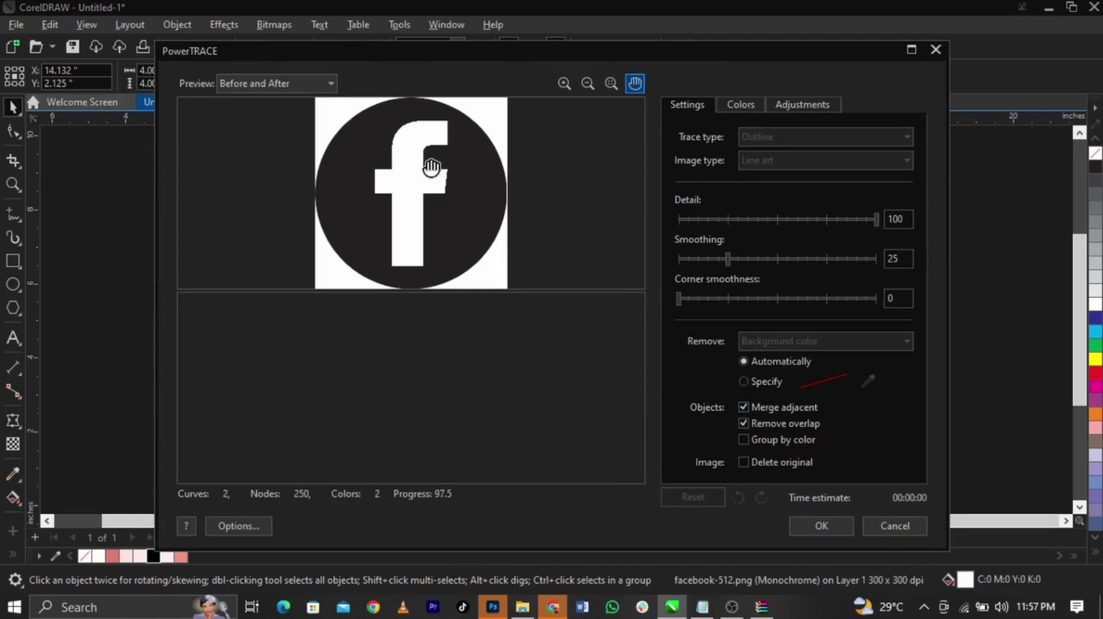
pyautogui.click(830, 520)
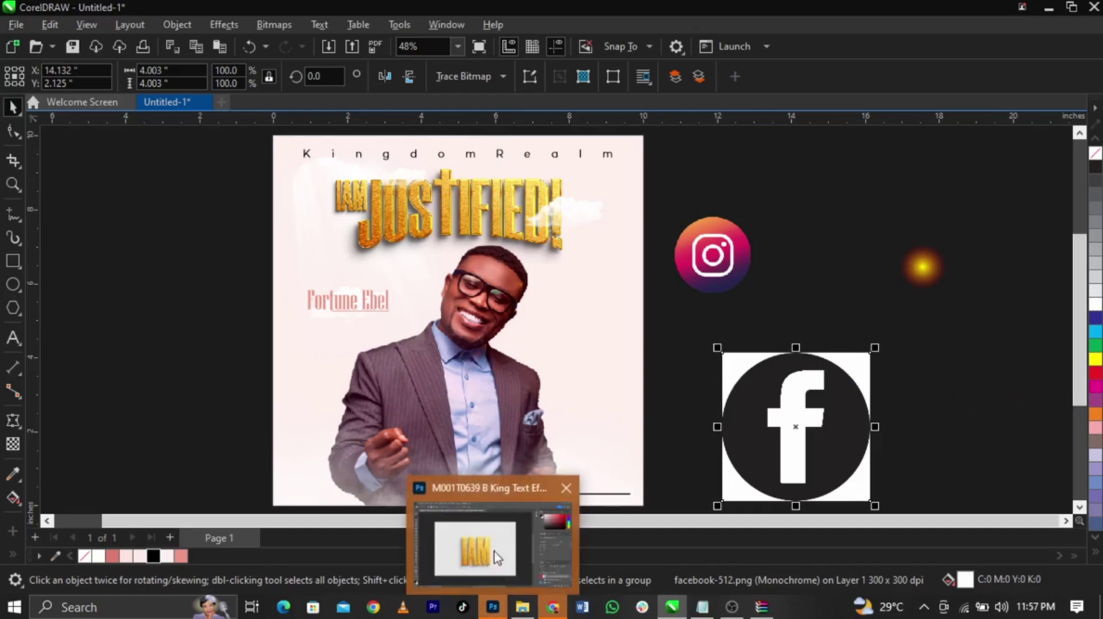
# Save the Smoke background image from Chrome's Save As dialog, then return to CorelDRAW
pyautogui.click(492, 607)
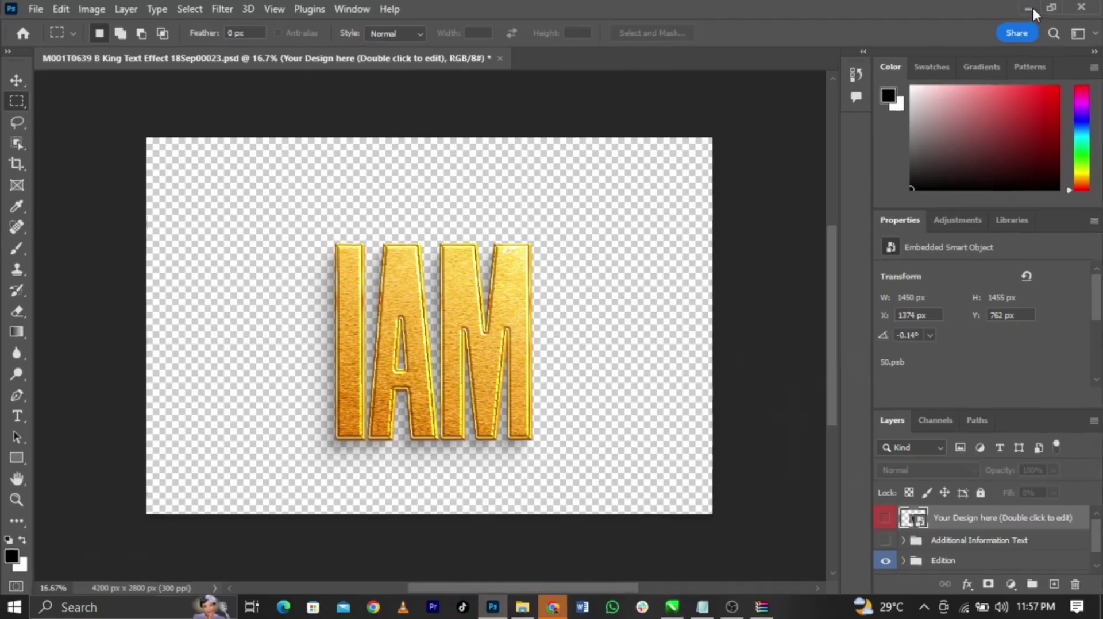
pyautogui.click(1028, 8)
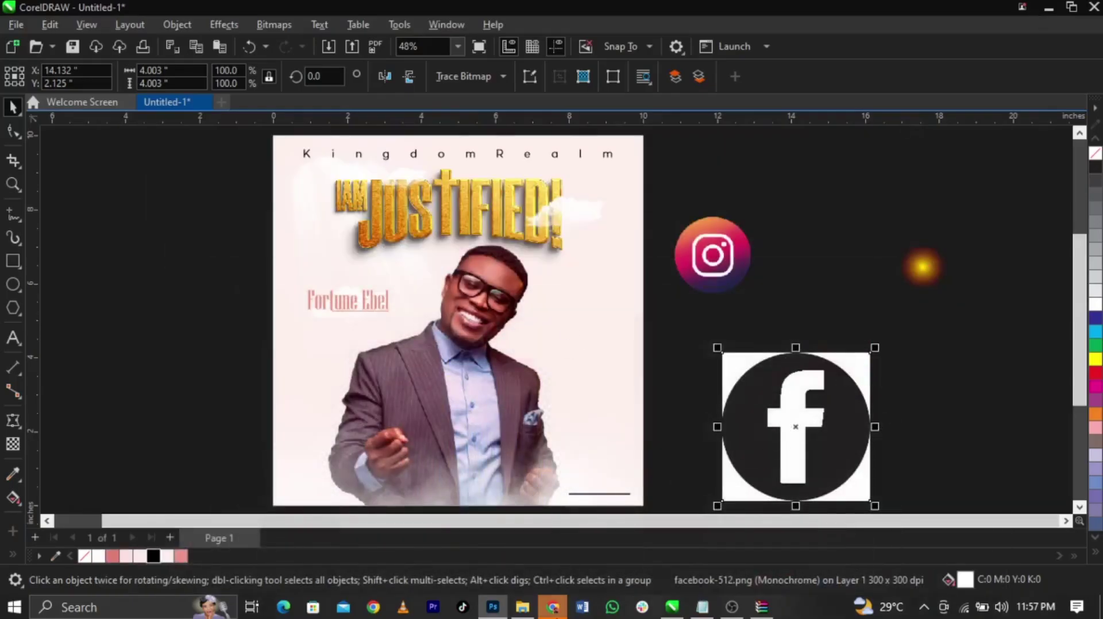
pyautogui.click(557, 538)
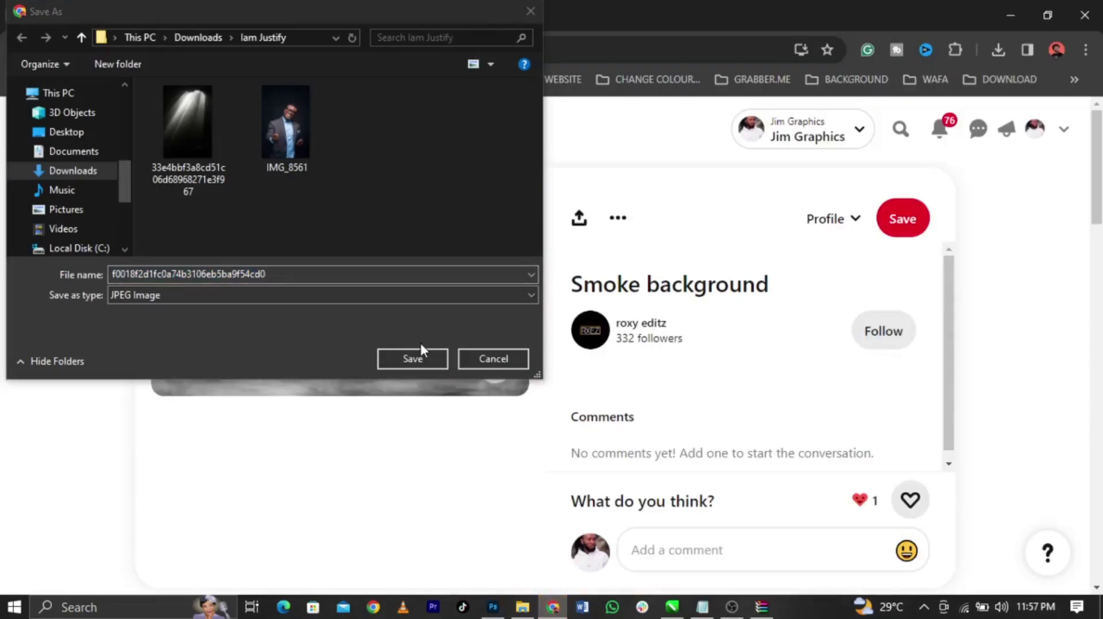
pyautogui.click(422, 361)
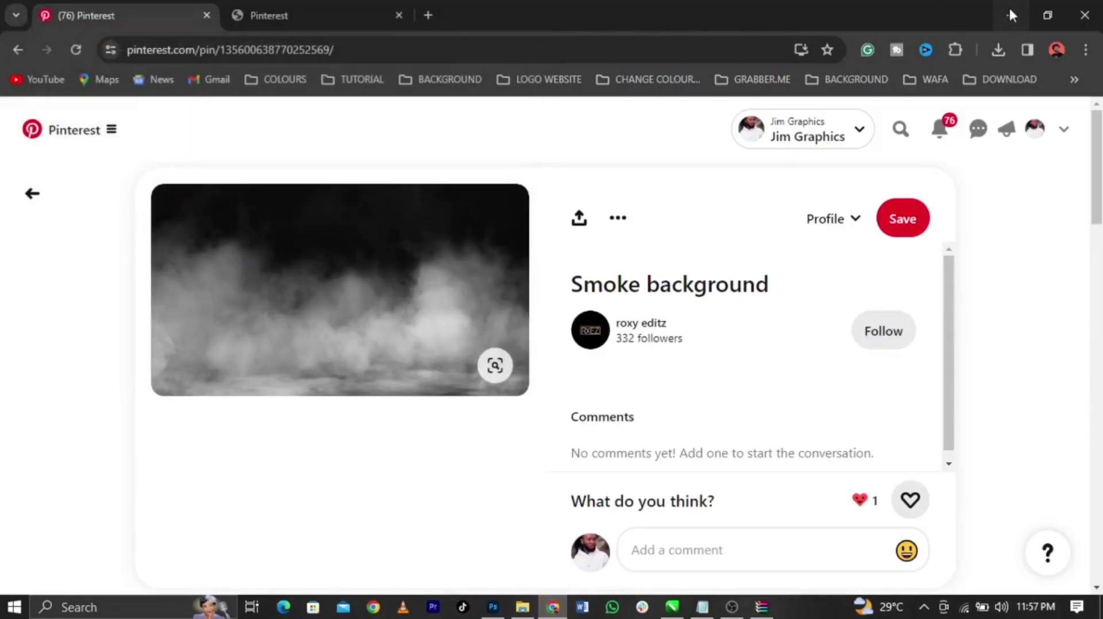
pyautogui.click(1009, 15)
pyautogui.click(646, 376)
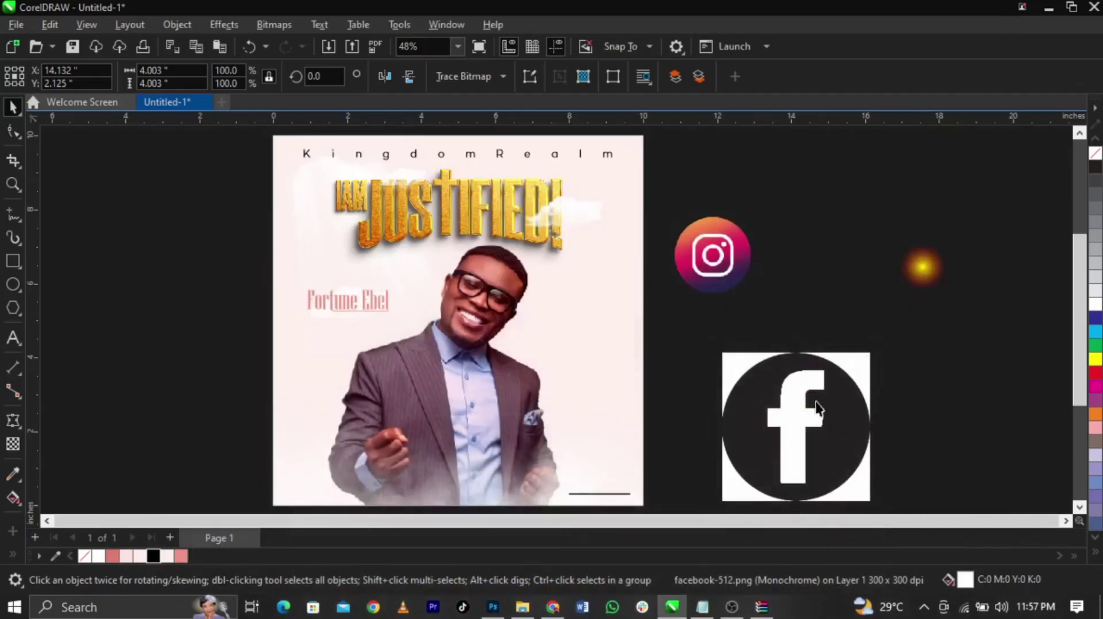
# Delete the original Facebook bitmap and shrink the traced black Facebook logo to a small icon
pyautogui.scroll(-1, 816, 404)
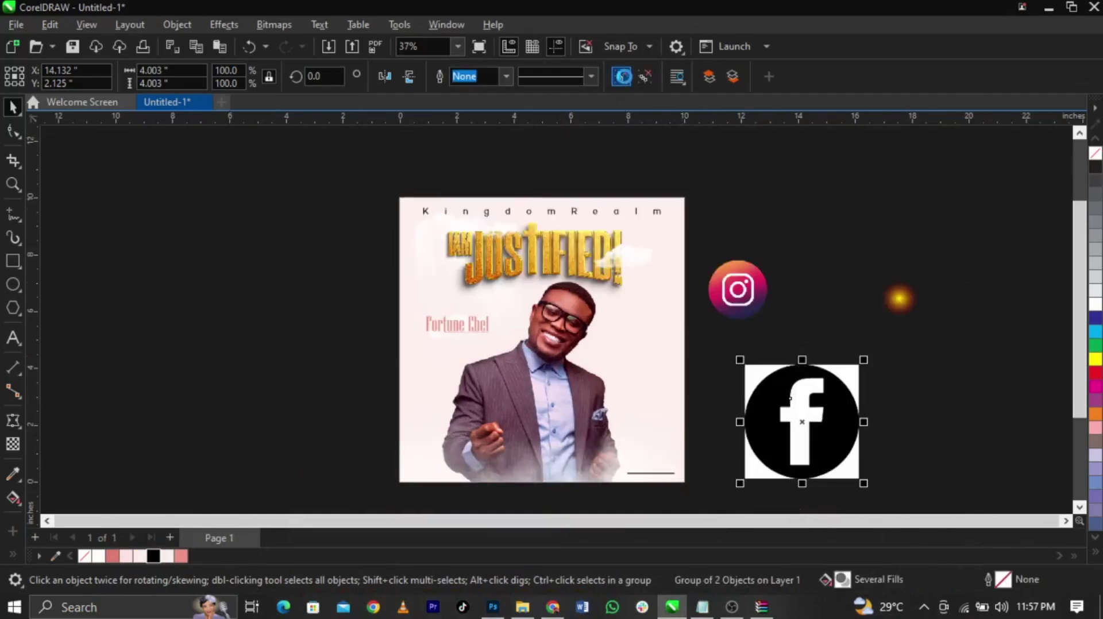
pyautogui.click(751, 158)
pyautogui.click(803, 399)
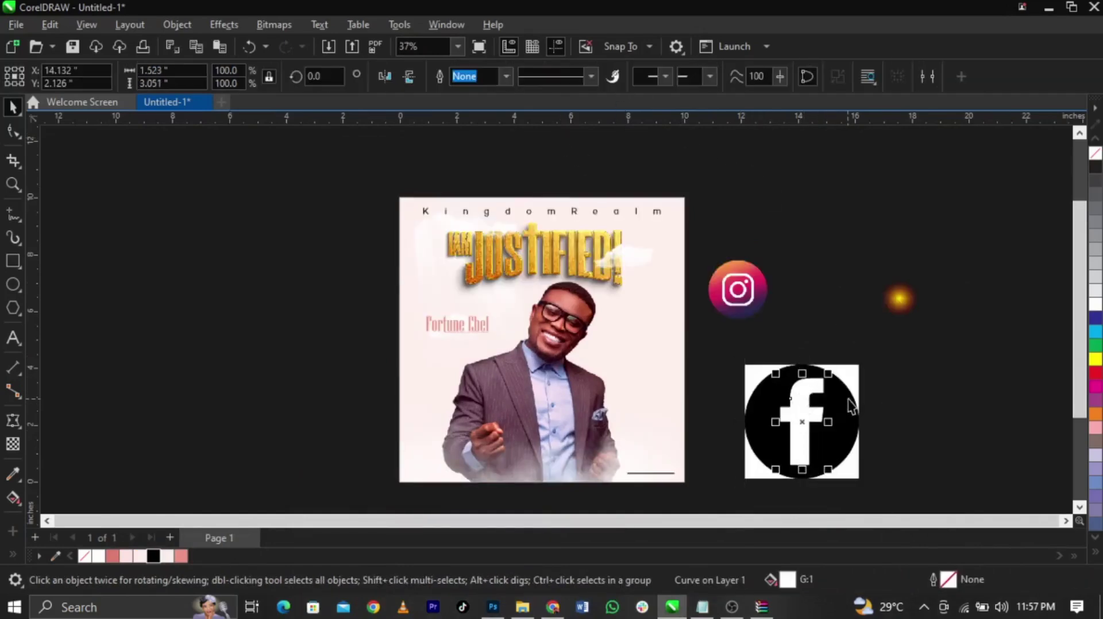
pyautogui.click(854, 379)
pyautogui.press('Delete')
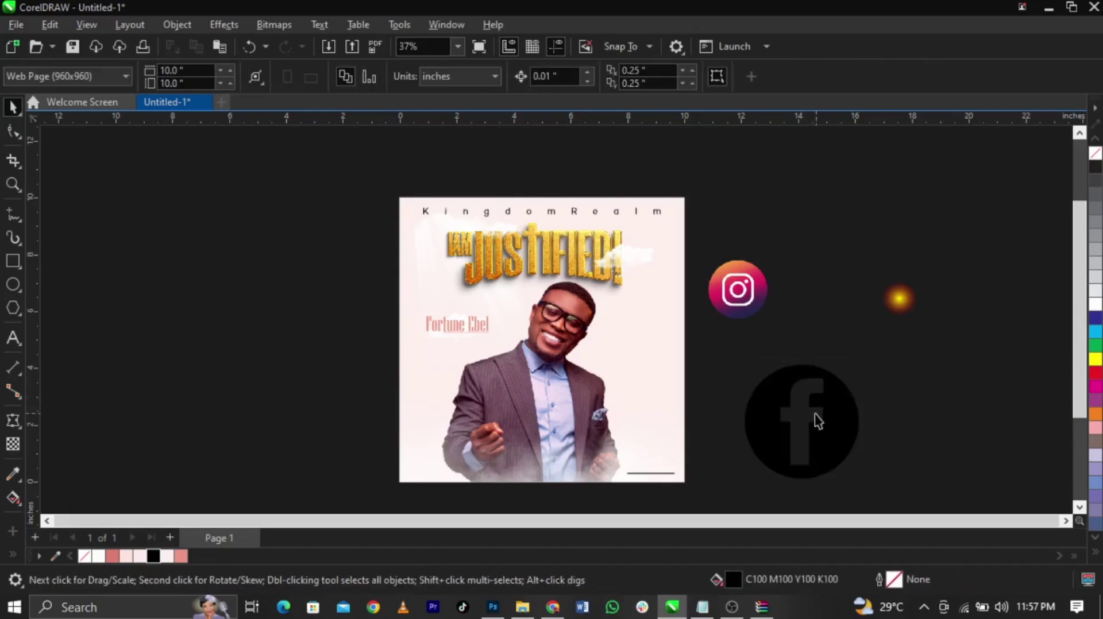
pyautogui.click(852, 445)
pyautogui.moveTo(867, 359); pyautogui.dragTo(836, 417)
pyautogui.click(737, 289)
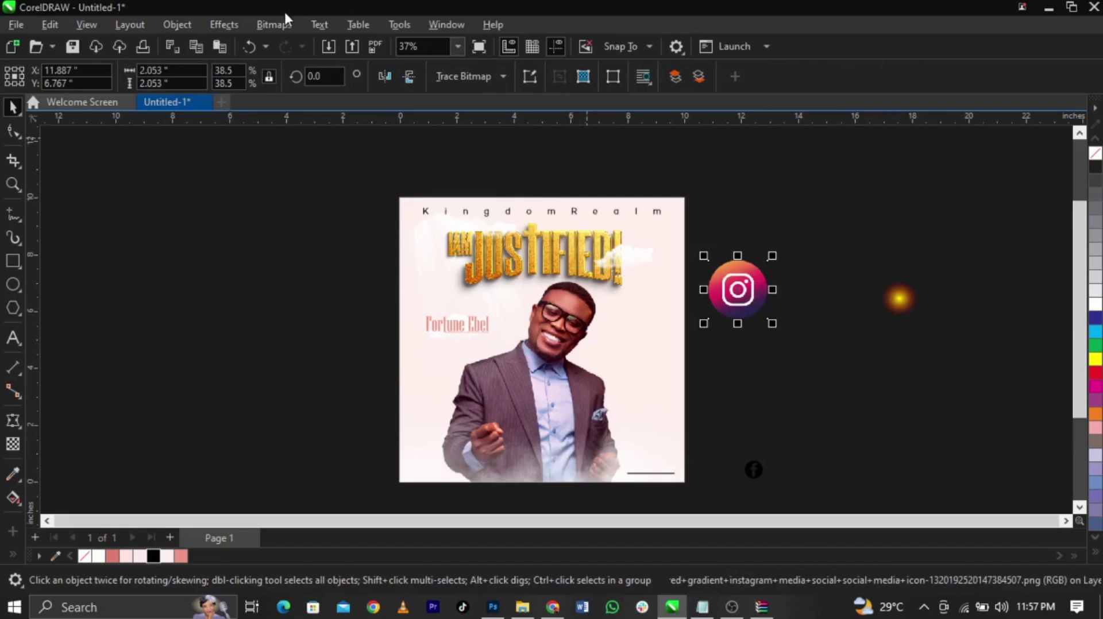
# Convert the Instagram icon to a bitmap and try a Line Art trace, then cancel it
pyautogui.click(278, 26)
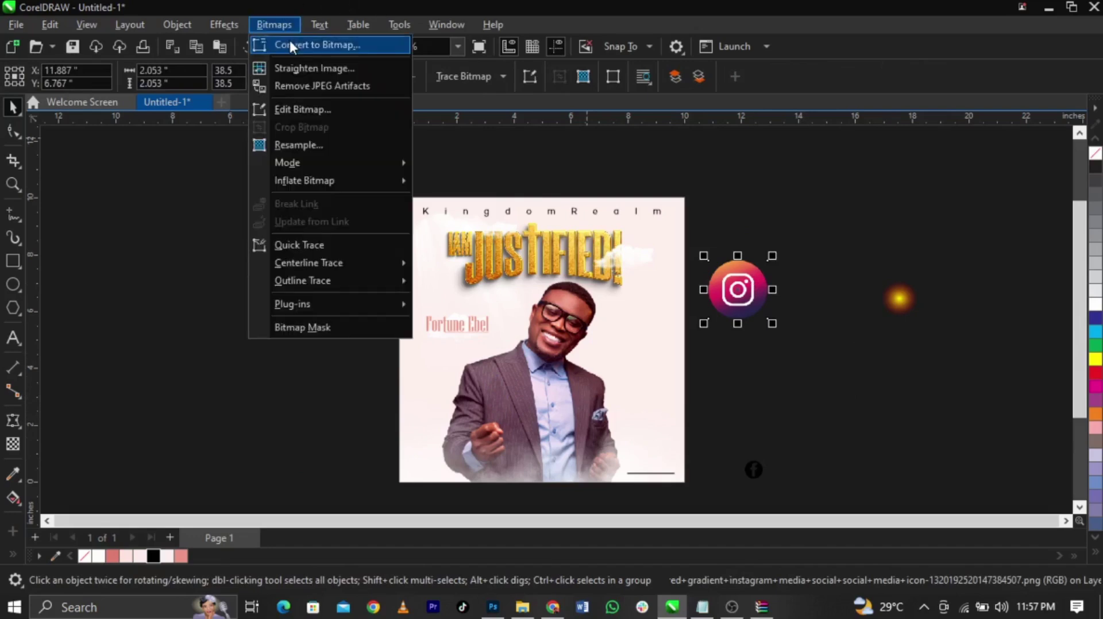
pyautogui.click(290, 41)
pyautogui.click(559, 393)
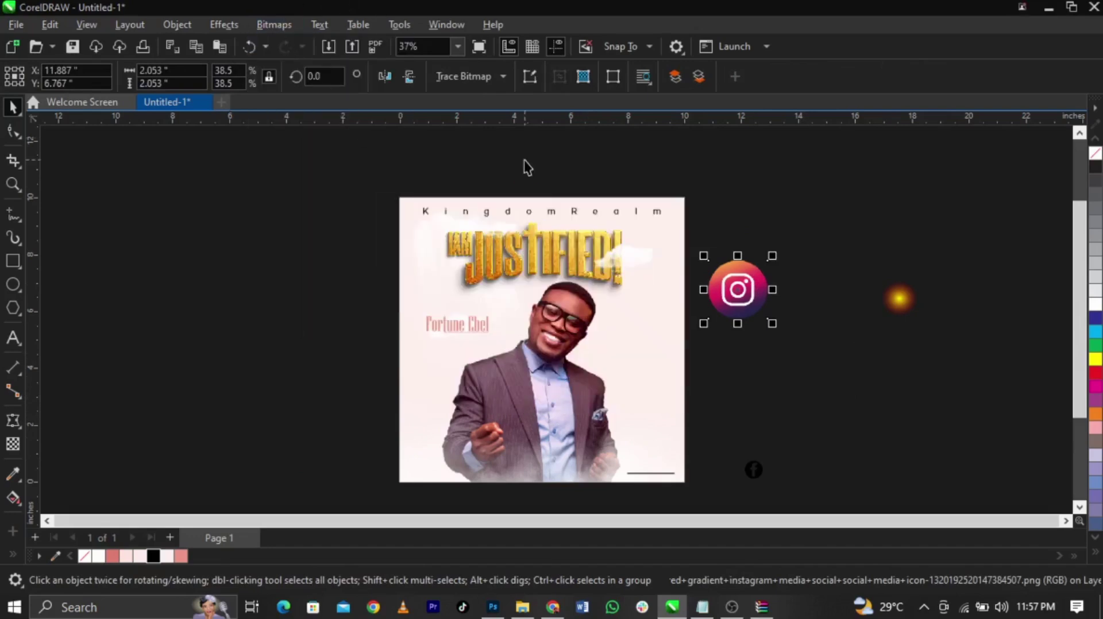
pyautogui.click(505, 76)
pyautogui.moveTo(526, 133)
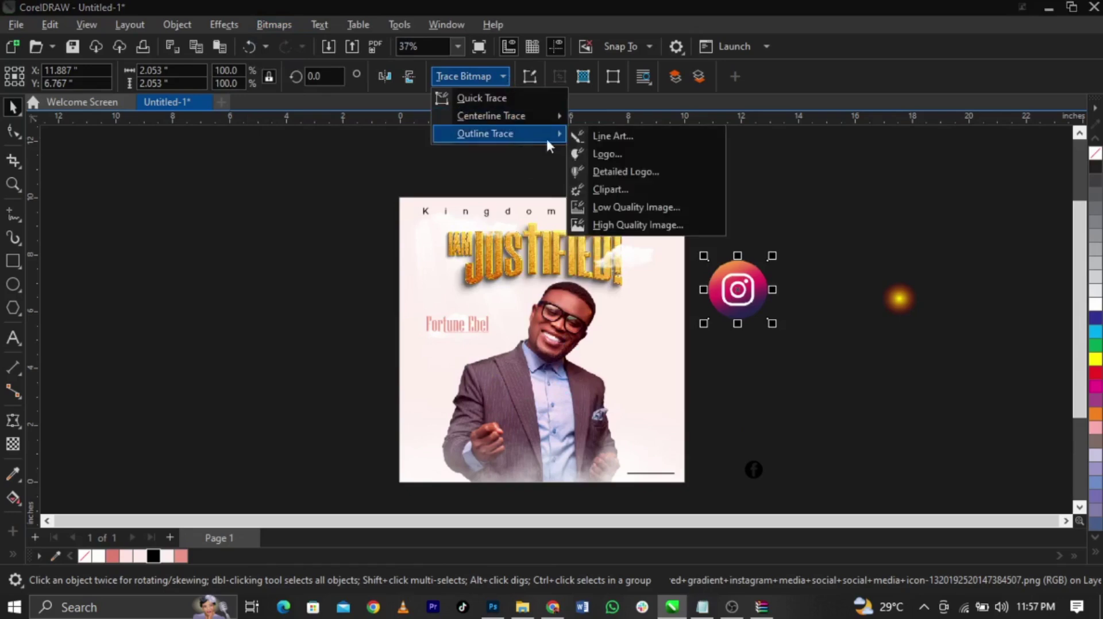
pyautogui.click(630, 141)
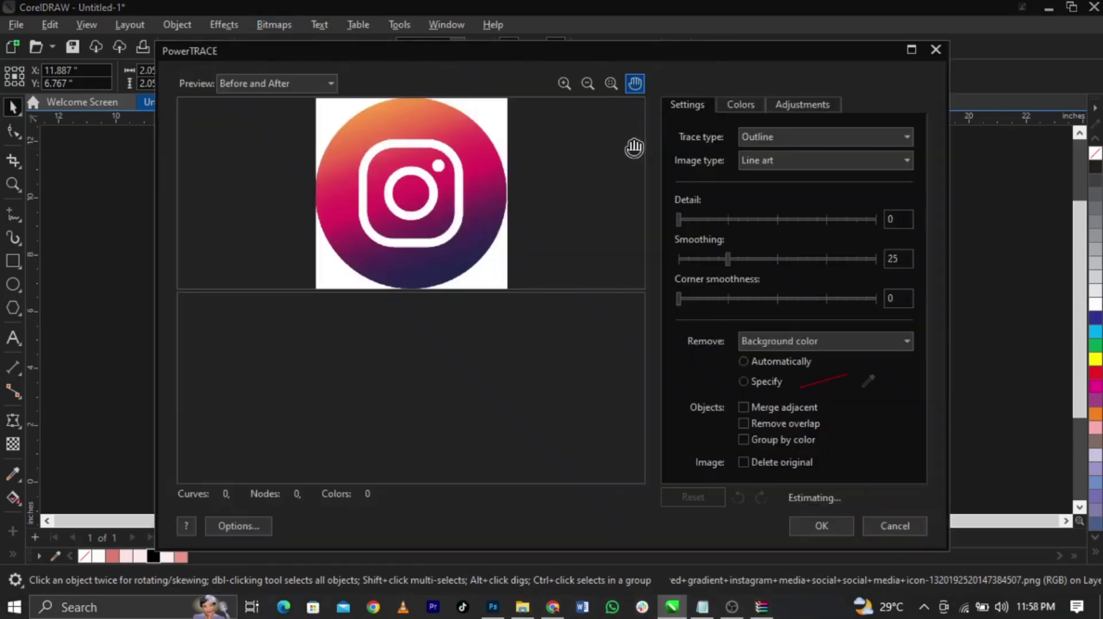
pyautogui.click(886, 525)
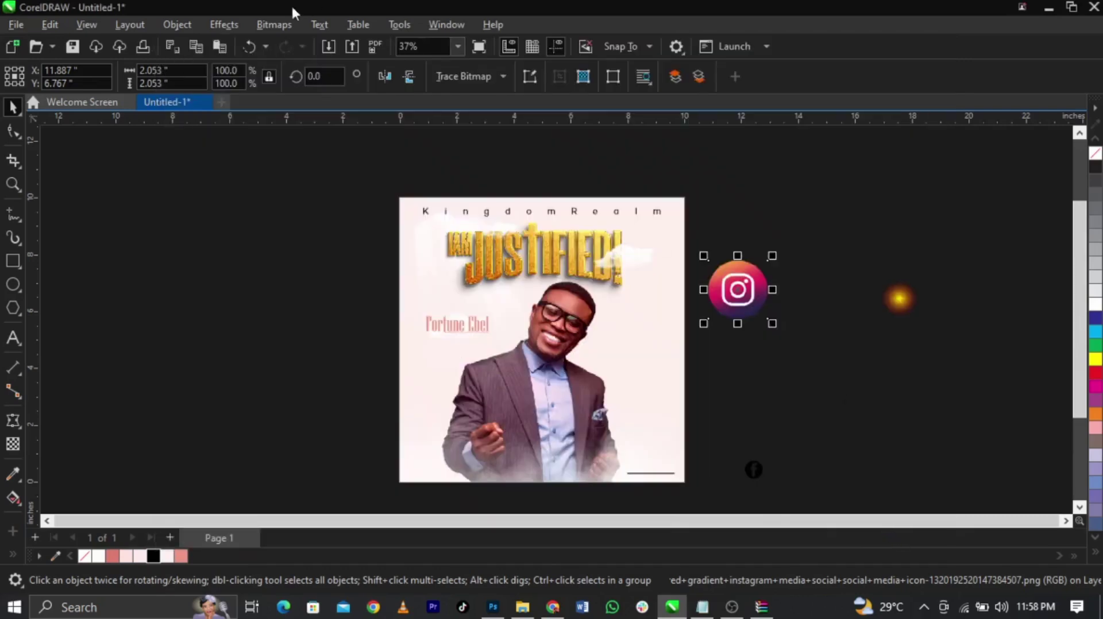
# Make the Instagram bitmap 1-bit black and white with a higher threshold and trace it as Line Art
pyautogui.click(276, 25)
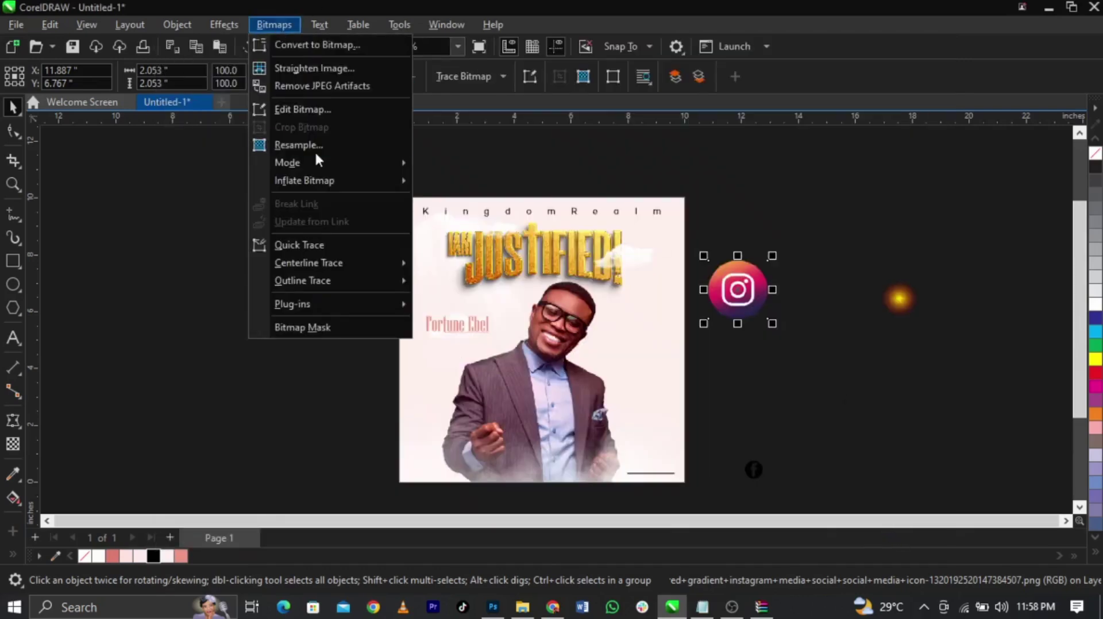
pyautogui.click(427, 171)
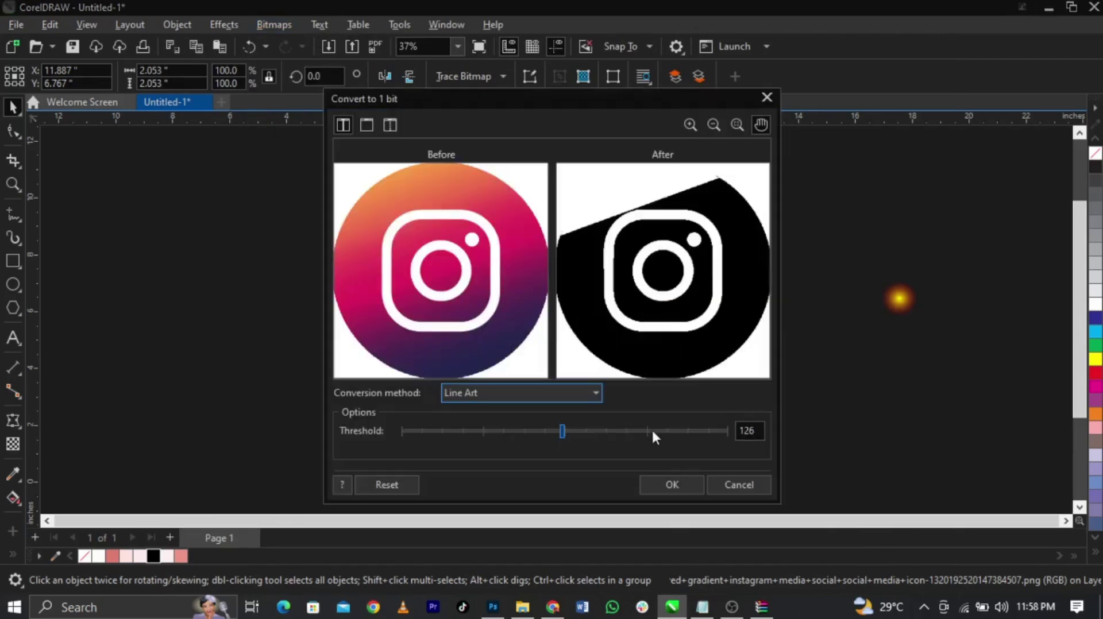
pyautogui.click(664, 431)
pyautogui.click(669, 484)
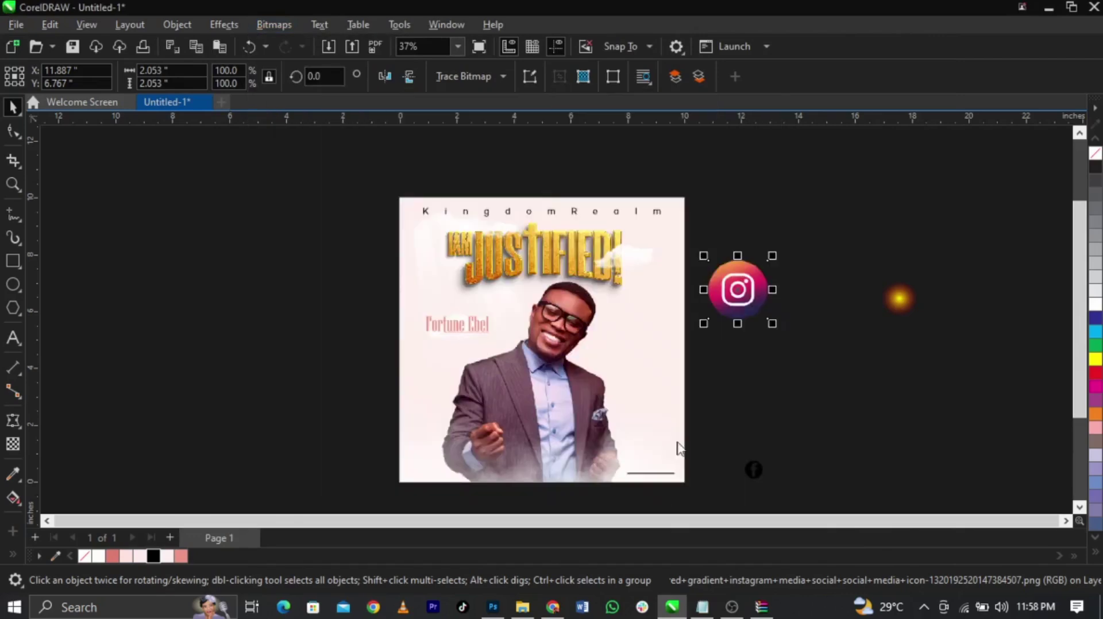
pyautogui.click(469, 78)
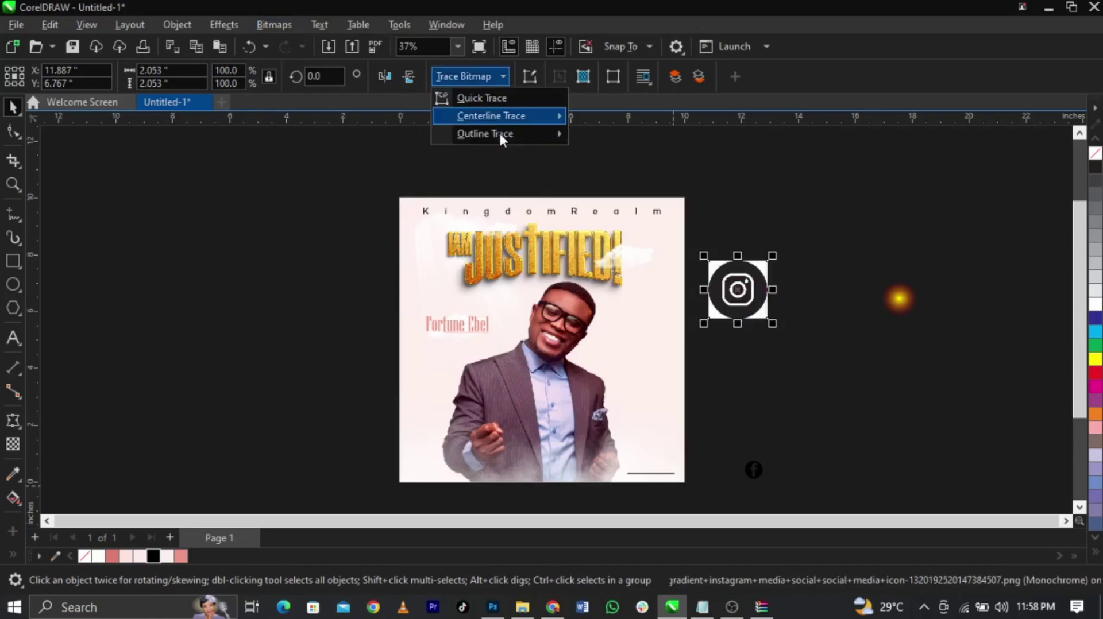
pyautogui.moveTo(500, 135)
pyautogui.click(595, 138)
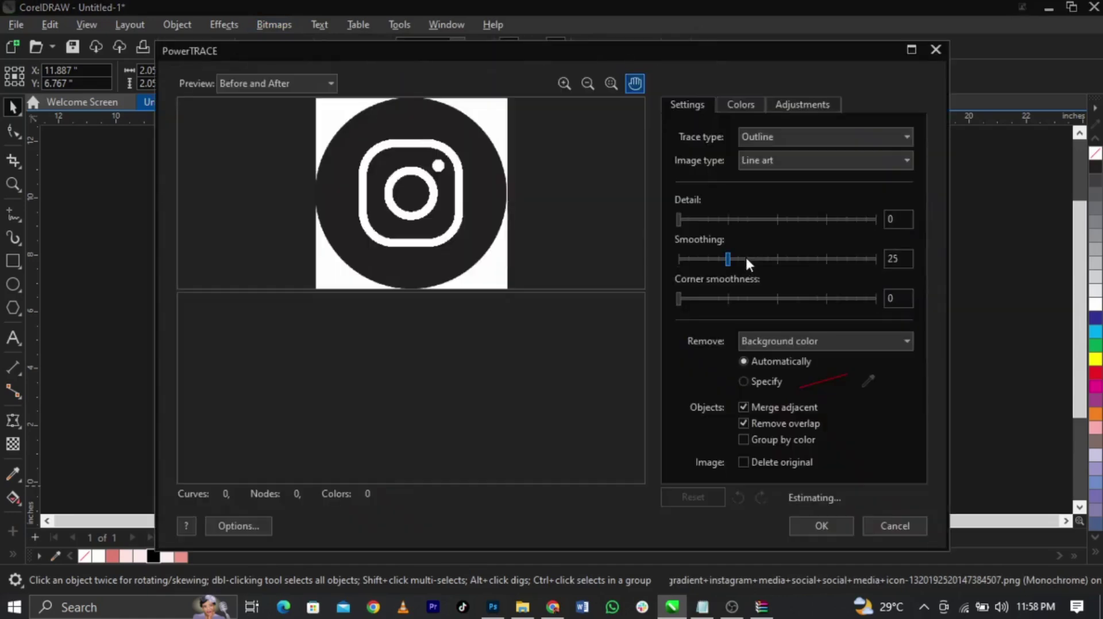
pyautogui.click(819, 525)
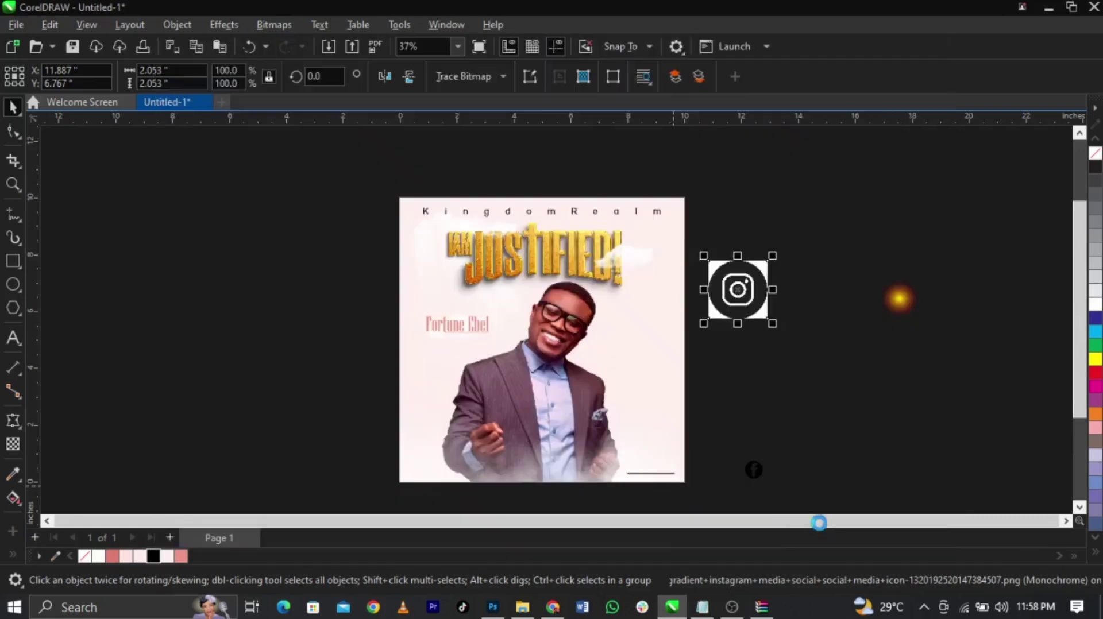
# Delete the original Instagram bitmap and the traced white square, ring and dot shapes
pyautogui.moveTo(759, 394); pyautogui.dragTo(759, 396)
pyautogui.click(739, 290)
pyautogui.press('Delete')
pyautogui.scroll(3, 750, 413)
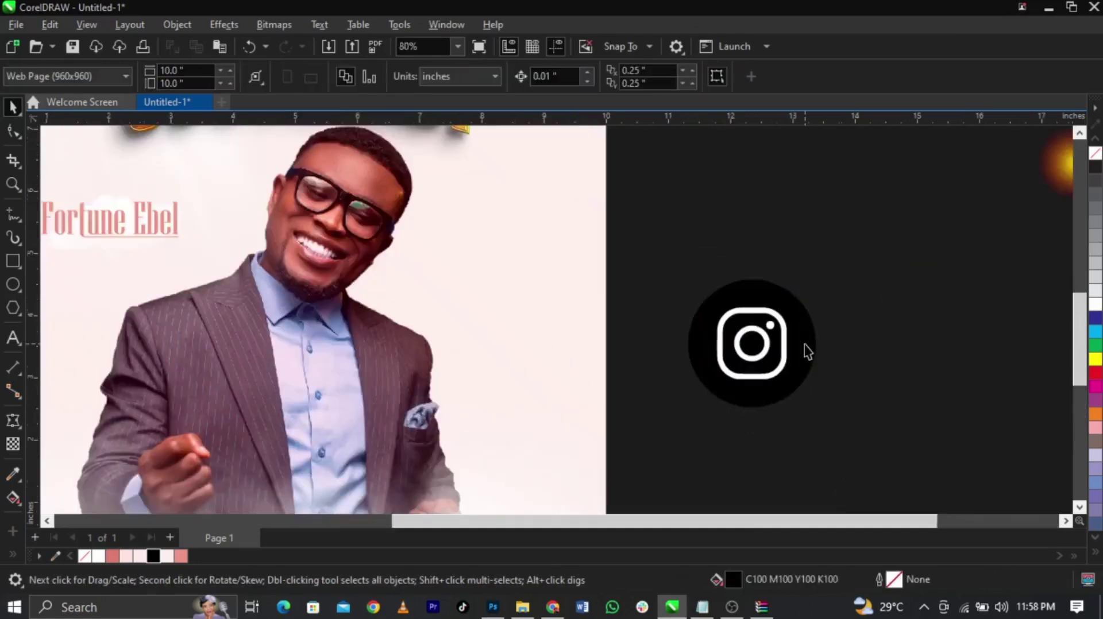
pyautogui.scroll(4, 807, 352)
pyautogui.click(770, 344)
pyautogui.keyDown('ctrl'); pyautogui.click(766, 344); pyautogui.keyUp('ctrl')
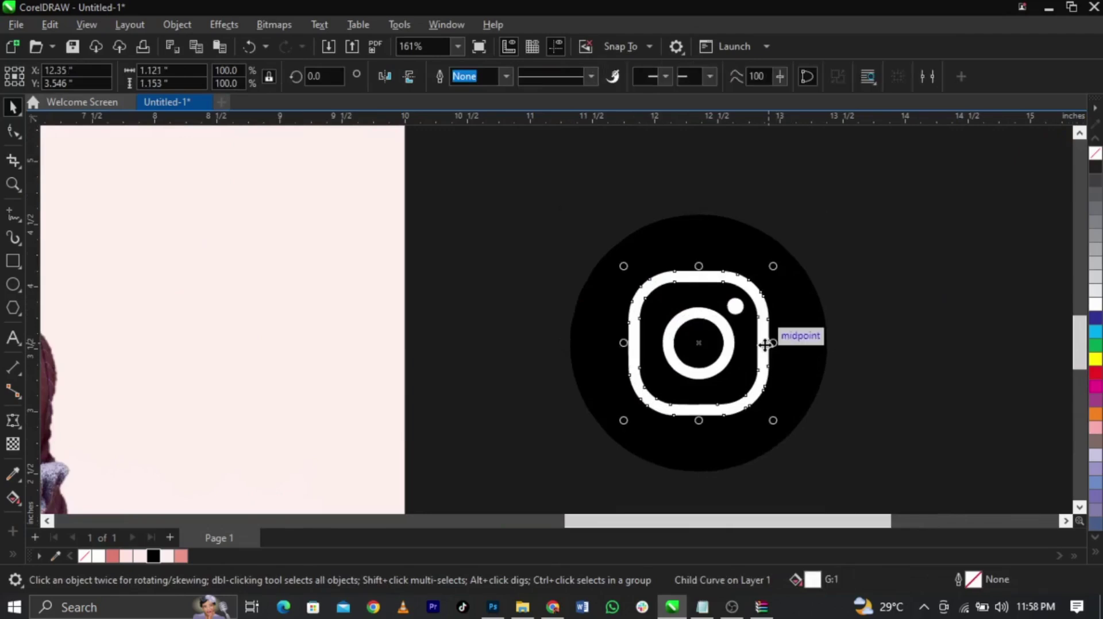
pyautogui.press('Delete')
pyautogui.keyDown('ctrl'); pyautogui.click(726, 351); pyautogui.keyUp('ctrl')
pyautogui.press('Delete')
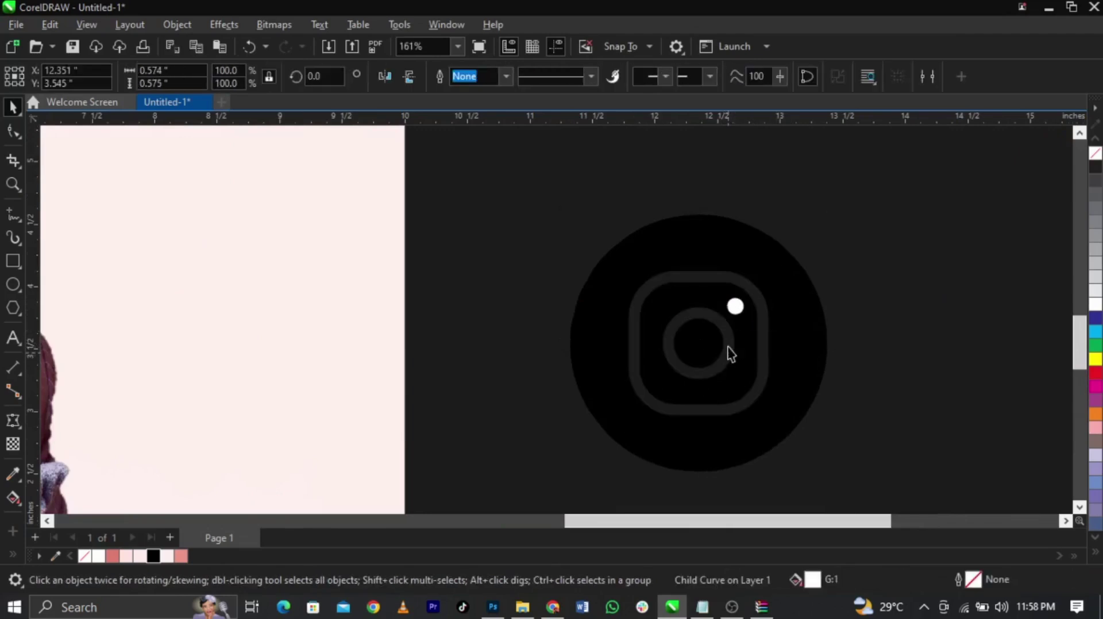
pyautogui.keyDown('ctrl'); pyautogui.click(734, 305); pyautogui.keyUp('ctrl')
pyautogui.press('Delete')
pyautogui.click(791, 257)
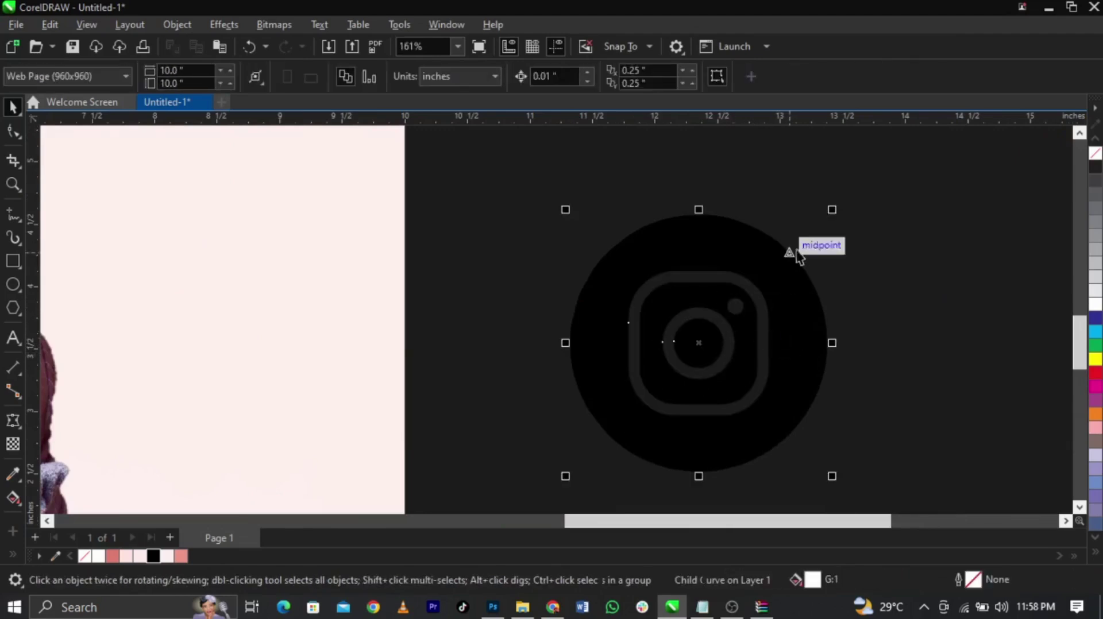
# Shrink the Instagram icon to about 16% and place both icons, Facebook smaller, at the poster's lower right
pyautogui.moveTo(831, 210); pyautogui.dragTo(767, 417)
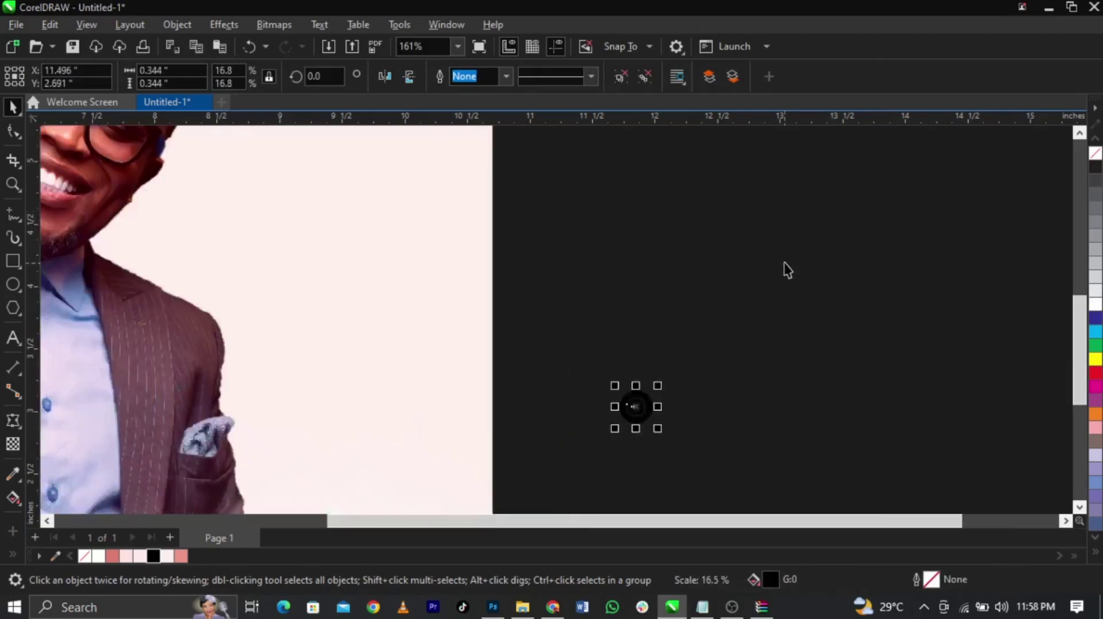
pyautogui.scroll(-5, 787, 270)
pyautogui.moveTo(726, 317); pyautogui.dragTo(606, 405)
pyautogui.moveTo(770, 397); pyautogui.dragTo(619, 401)
pyautogui.press('z')
pyautogui.moveTo(579, 382); pyautogui.dragTo(661, 422)
pyautogui.press('space')
pyautogui.moveTo(579, 265); pyautogui.dragTo(289, 396)
pyautogui.scroll(4, 298, 425)
pyautogui.moveTo(343, 435); pyautogui.dragTo(328, 405)
# Shrink the Instagram icon, center-align it with the Facebook icon and move it onto the line
pyautogui.click(514, 396)
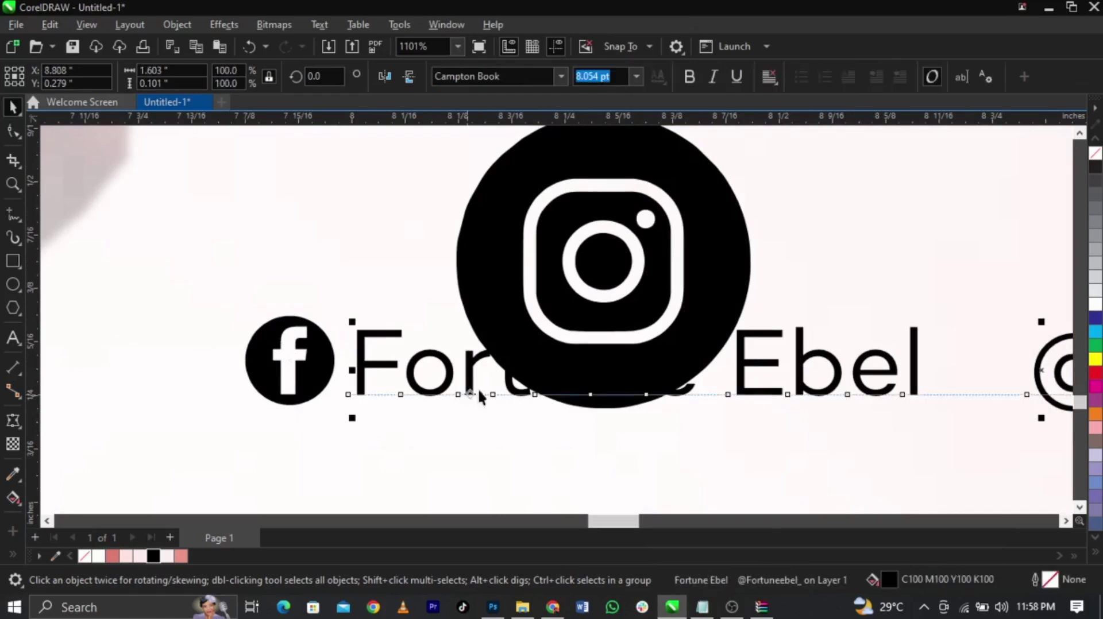
pyautogui.click(494, 327)
pyautogui.moveTo(447, 418); pyautogui.dragTo(569, 299)
pyautogui.keyDown('shift'); pyautogui.click(278, 368); pyautogui.keyUp('shift')
pyautogui.press('c')
pyautogui.press('e')
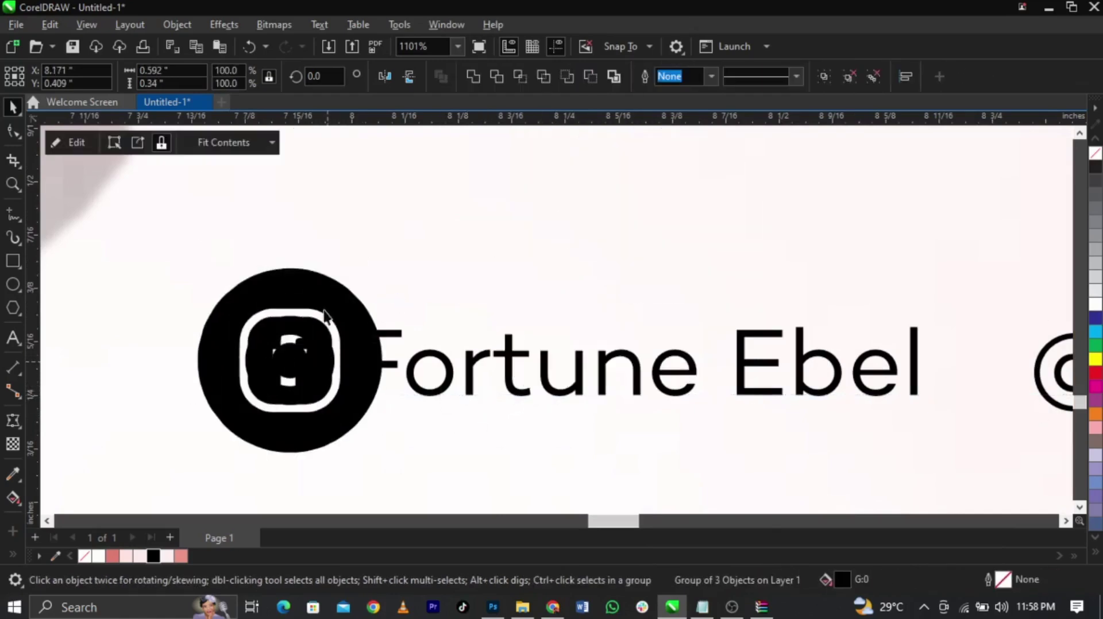
pyautogui.moveTo(389, 263); pyautogui.dragTo(1034, 405)
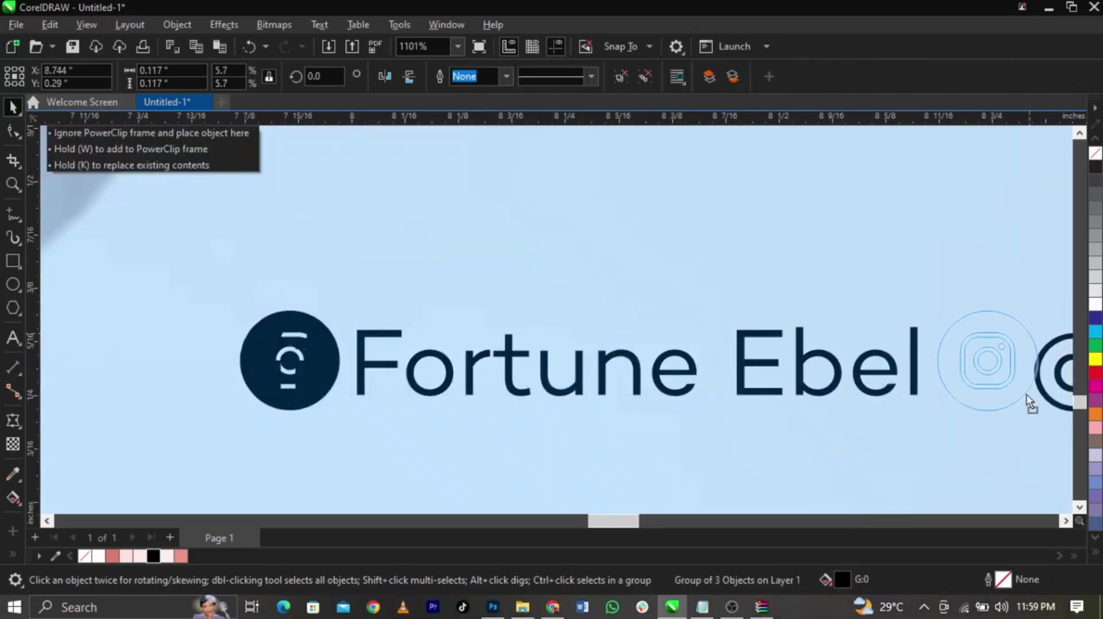
# Add spacing before the @ handle and place the Instagram icon right before it
pyautogui.scroll(-3, 900, 391)
pyautogui.scroll(2, 677, 379)
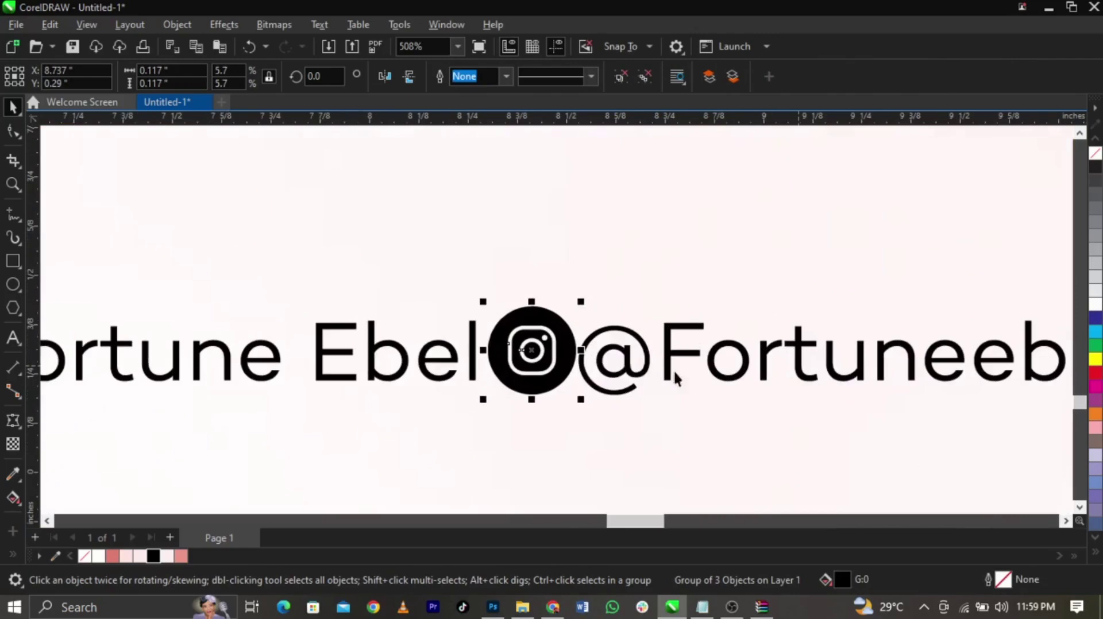
pyautogui.doubleClick(588, 376)
pyautogui.hotkey('ctrl', 'space')
pyautogui.moveTo(569, 380); pyautogui.dragTo(639, 380)
# Scale the icons-and-handles line down and move it into the poster's lower-right corner
pyautogui.scroll(-4, 638, 380)
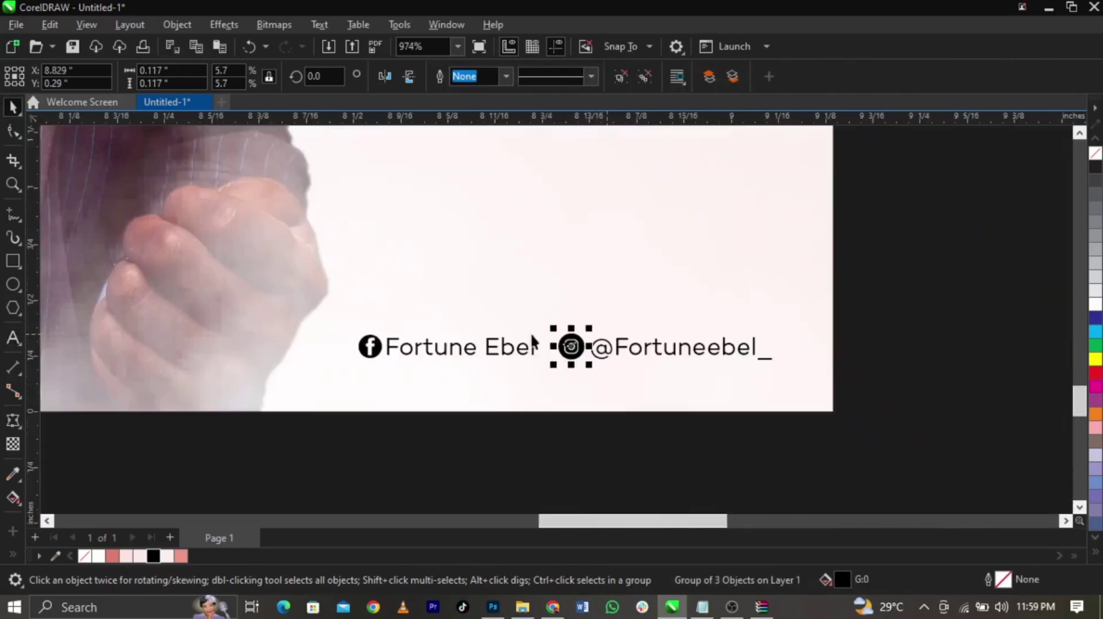
pyautogui.moveTo(926, 290); pyautogui.dragTo(275, 444)
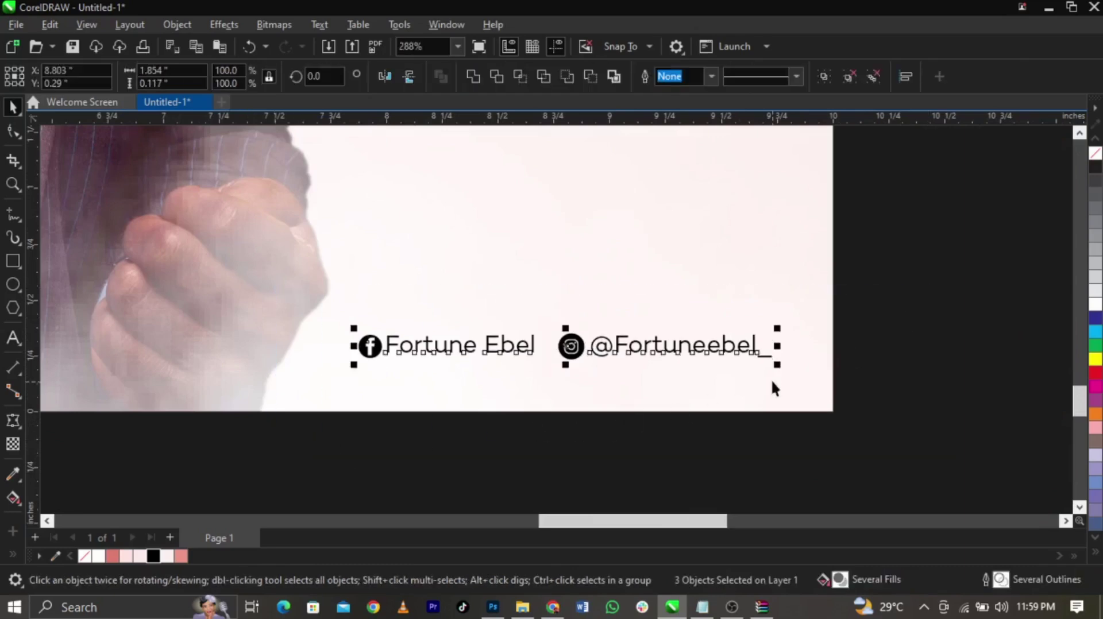
pyautogui.moveTo(777, 368); pyautogui.dragTo(707, 388)
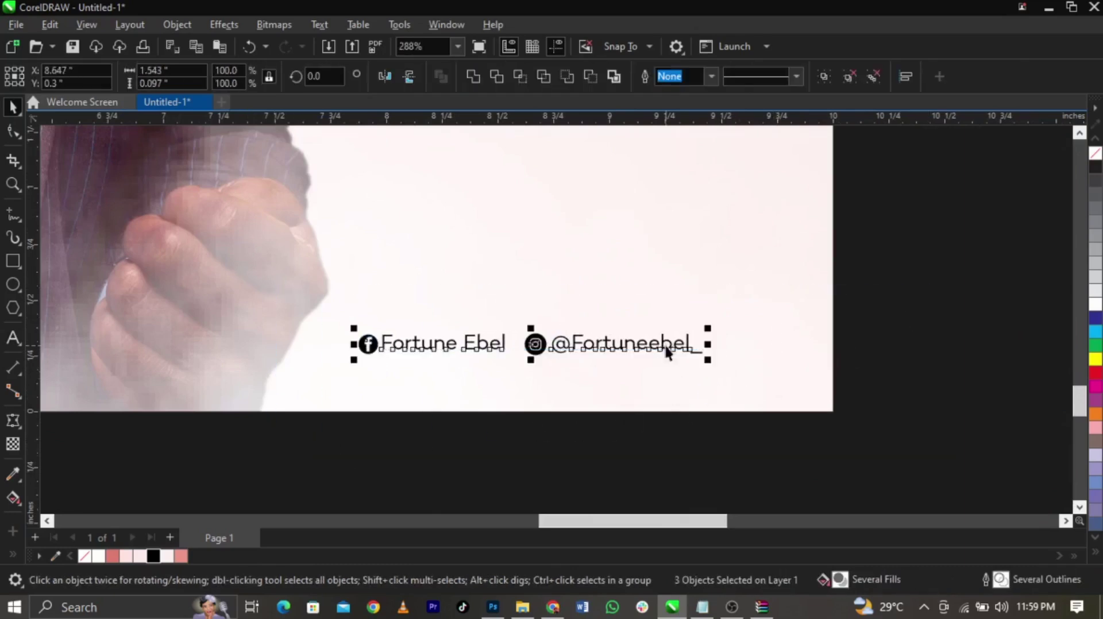
pyautogui.click(721, 315)
pyautogui.moveTo(926, 406); pyautogui.dragTo(247, 252)
pyautogui.moveTo(574, 348); pyautogui.dragTo(619, 317)
pyautogui.hotkey('shift', 'F4')
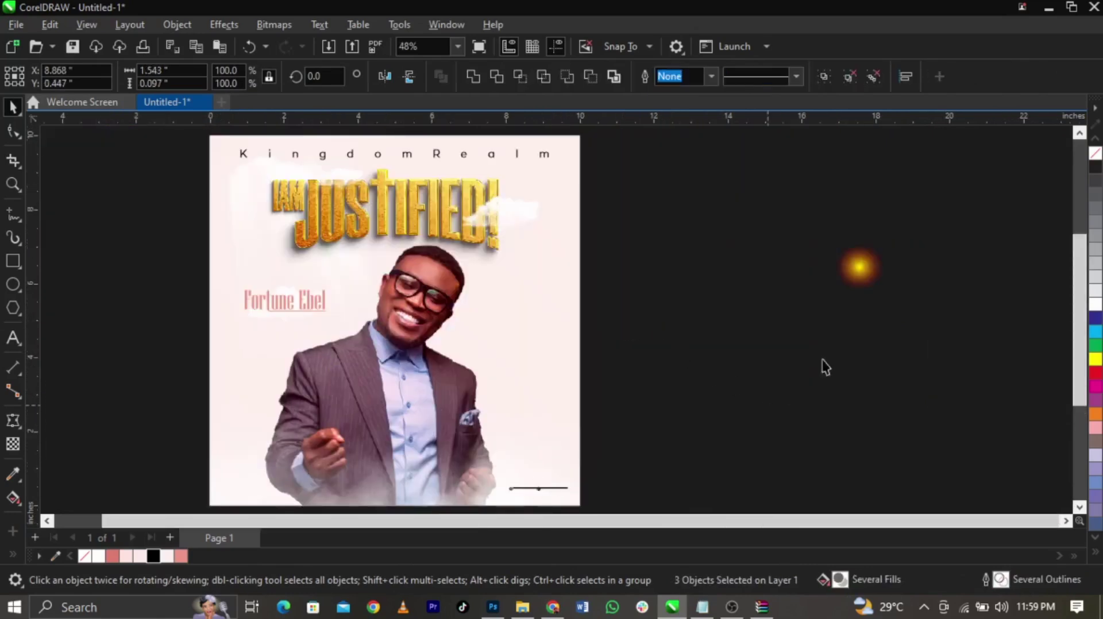
pyautogui.click(863, 272)
# Place the yellow glow beside the man's face and set its transparency merge mode to Screen
pyautogui.moveTo(862, 278); pyautogui.dragTo(437, 358)
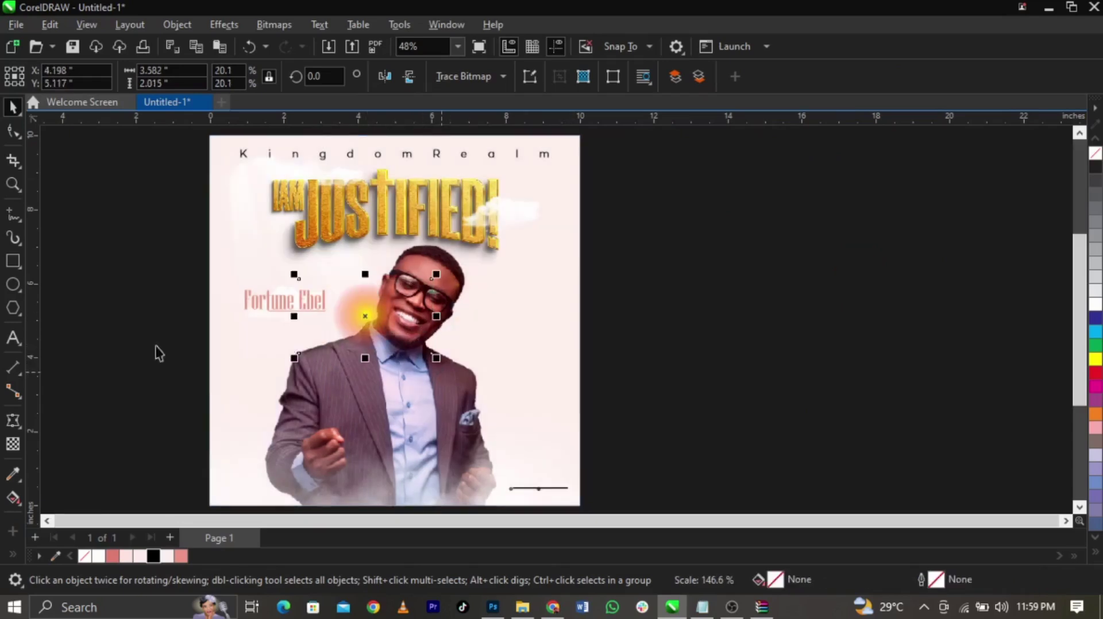
pyautogui.click(12, 449)
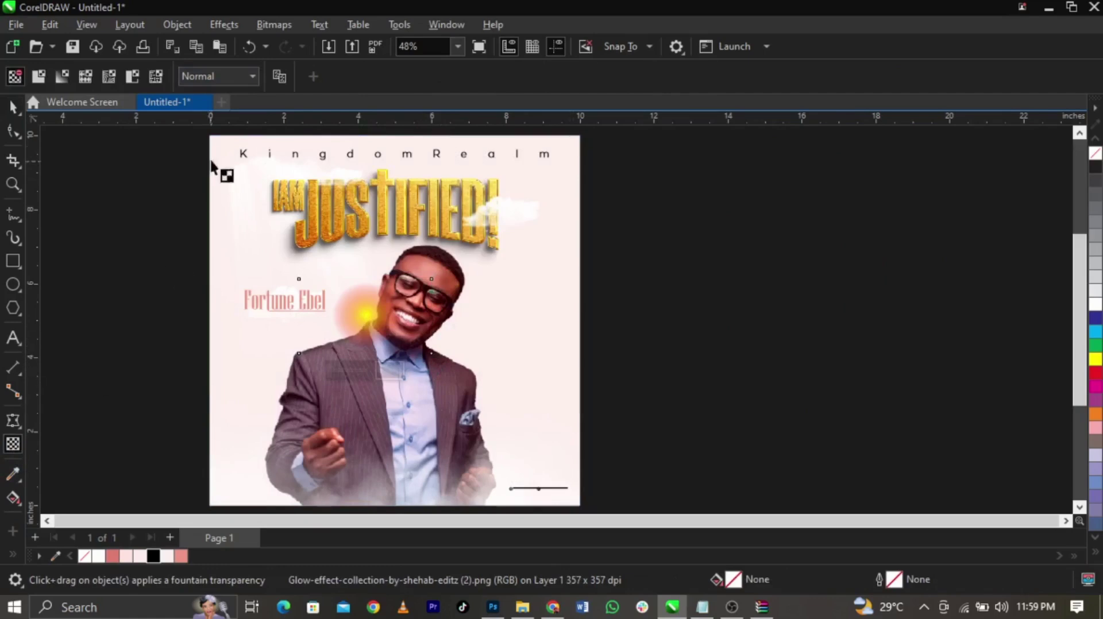
pyautogui.click(235, 77)
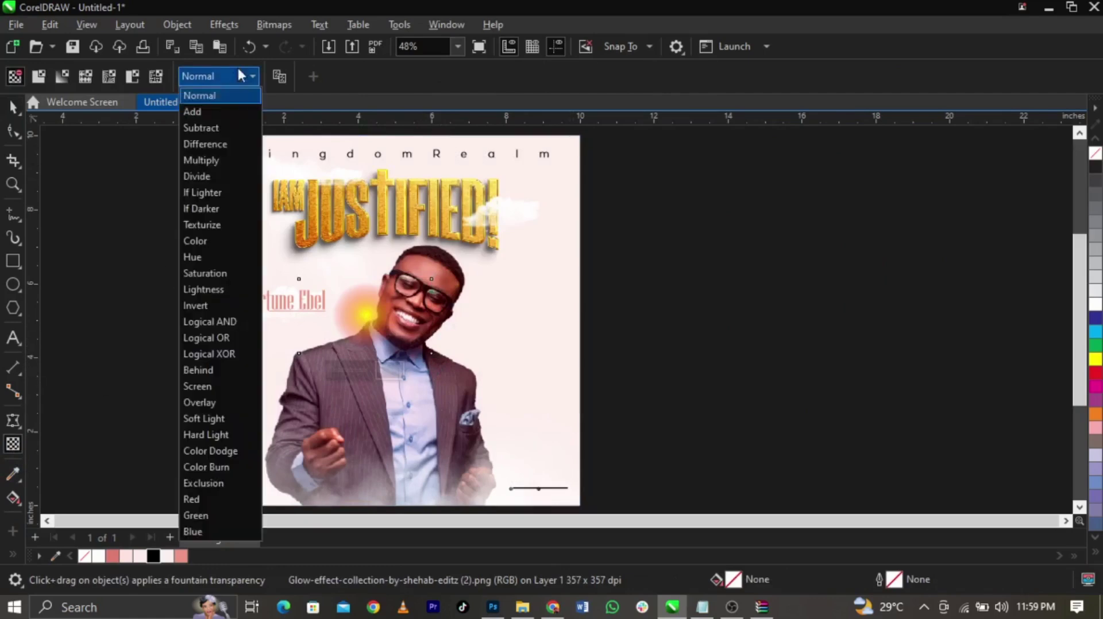
pyautogui.click(214, 387)
# Enlarge the glow and position it at the man's head and shoulder
pyautogui.press('space')
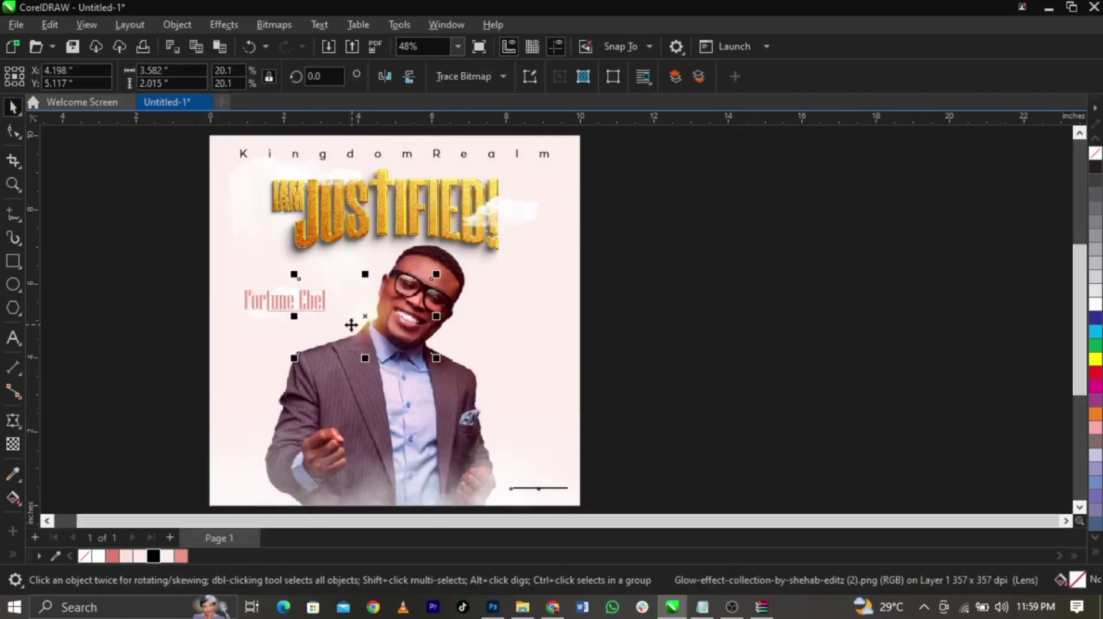
pyautogui.scroll(1, 351, 325)
pyautogui.moveTo(459, 369); pyautogui.dragTo(501, 391)
pyautogui.moveTo(413, 335); pyautogui.dragTo(417, 223)
pyautogui.moveTo(416, 223); pyautogui.dragTo(438, 189)
pyautogui.moveTo(516, 242); pyautogui.dragTo(529, 244)
pyautogui.moveTo(455, 210); pyautogui.dragTo(457, 212)
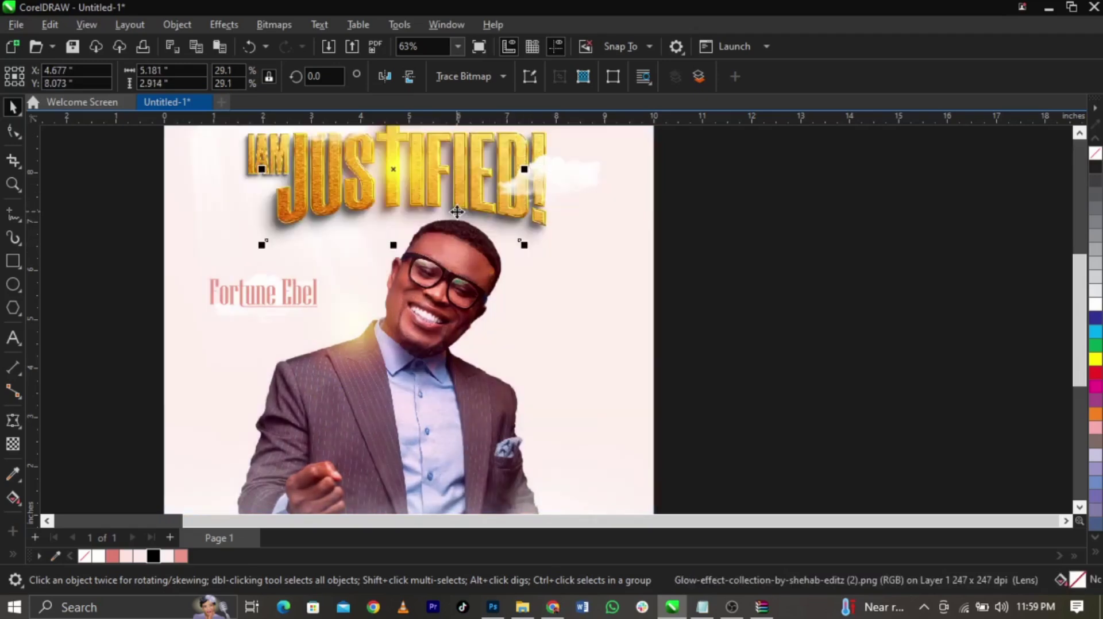
pyautogui.click(752, 309)
pyautogui.hotkey('shift', 'F4')
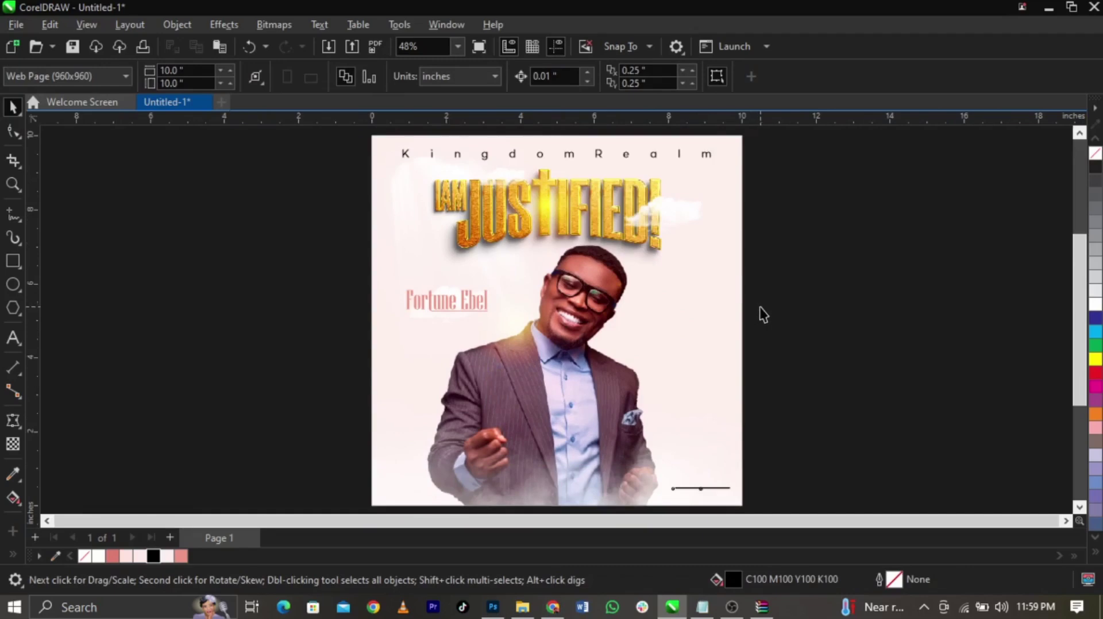
# Set the glow's transparency to about 19 and preview the finished flyer full screen
pyautogui.click(564, 220)
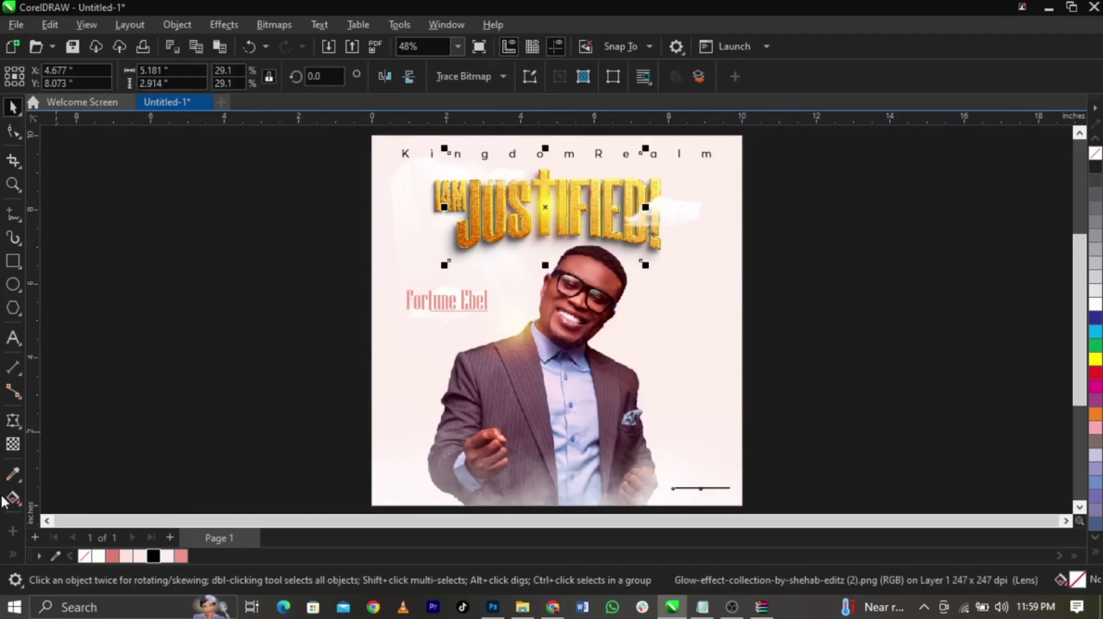
pyautogui.click(13, 444)
pyautogui.click(517, 282)
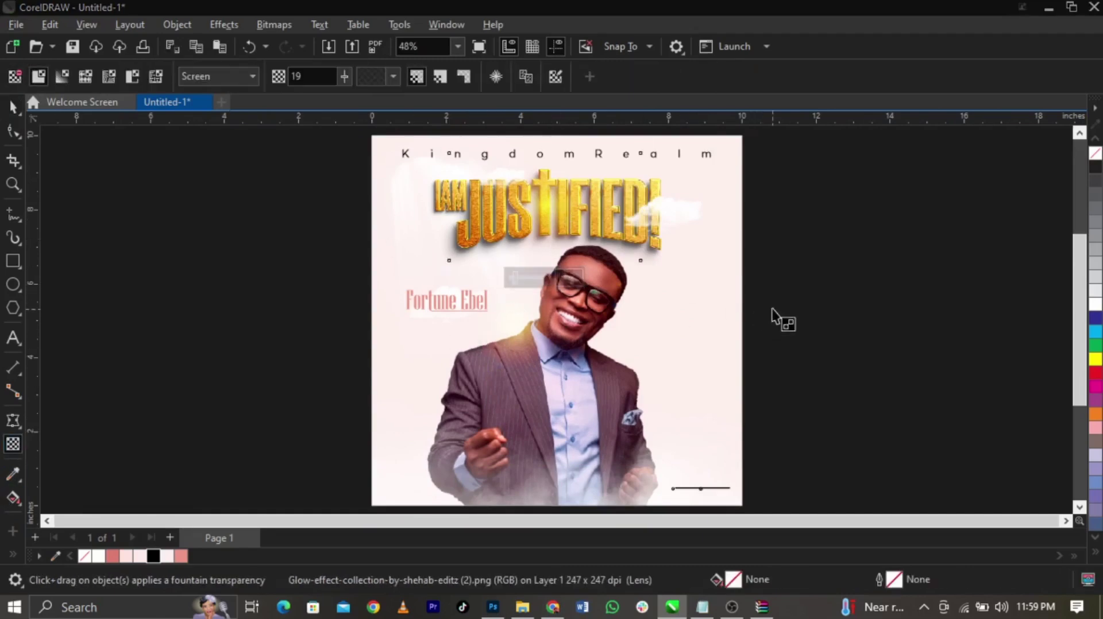
pyautogui.click(813, 313)
pyautogui.press('space')
pyautogui.press('F9')
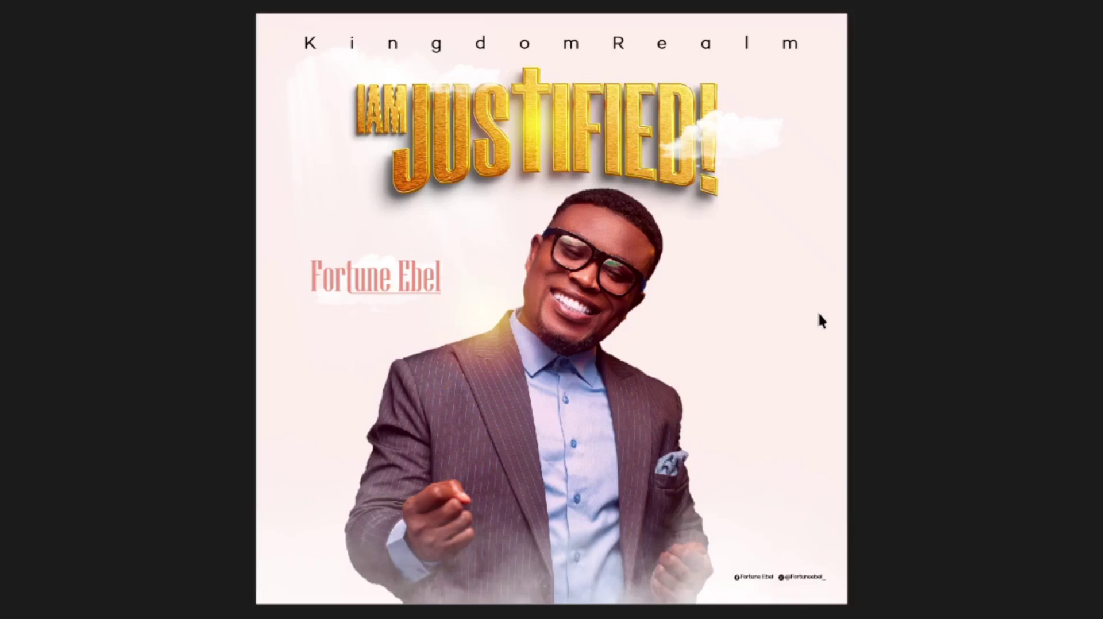